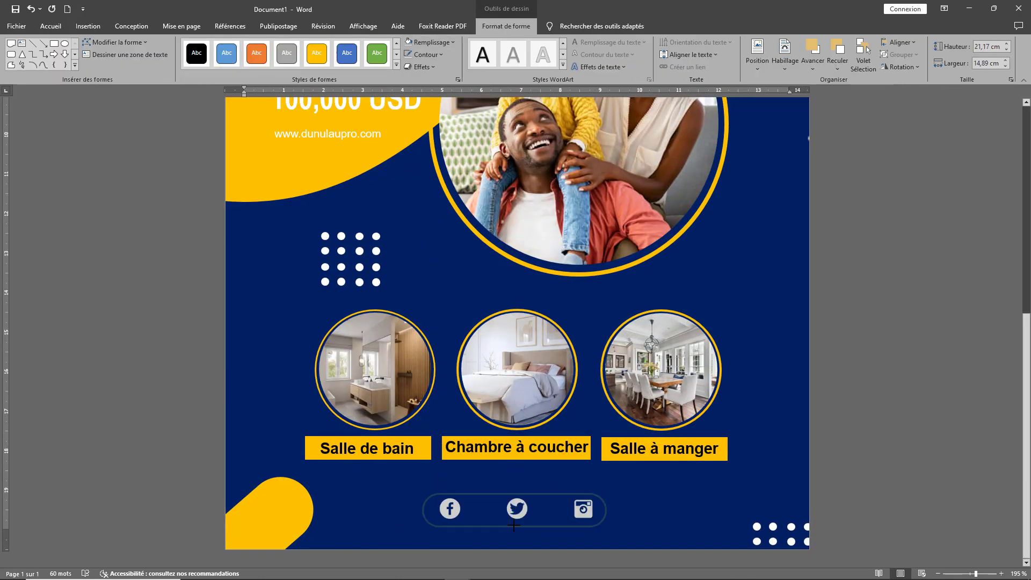
click(514, 526)
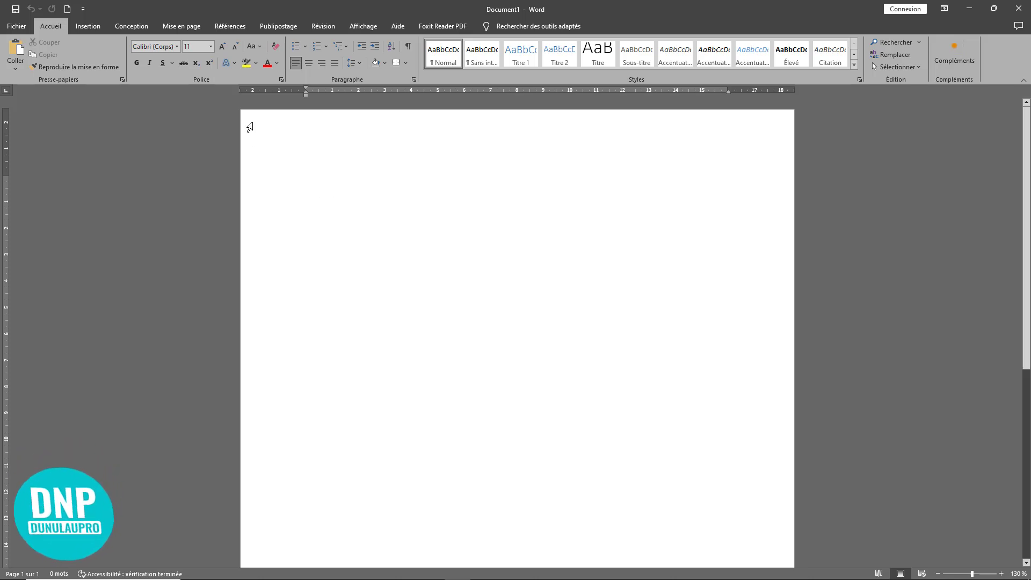
Step: Set custom top, left, bottom and right page margins of 0,5 cm each for the blank document
click(188, 28)
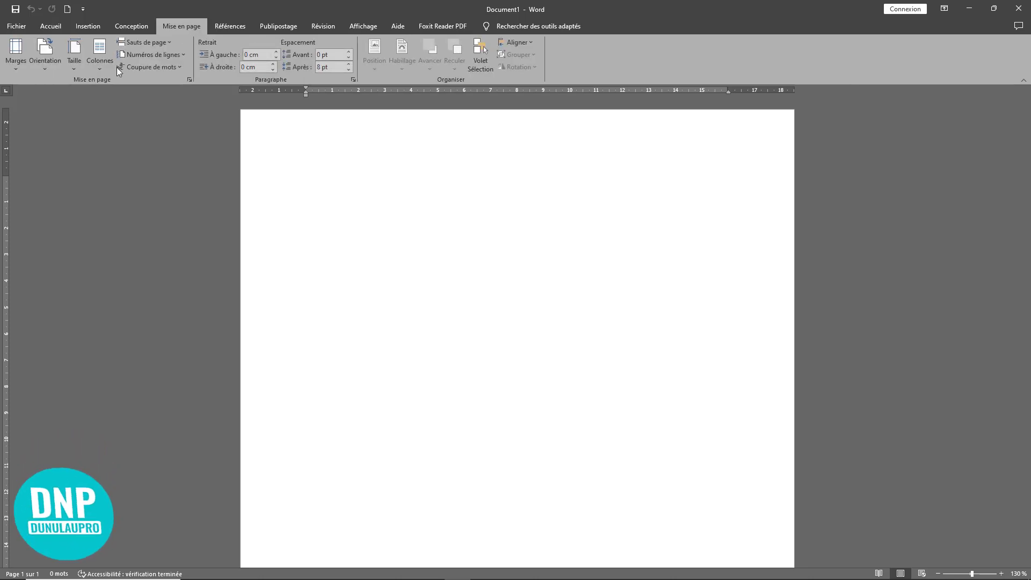
click(17, 69)
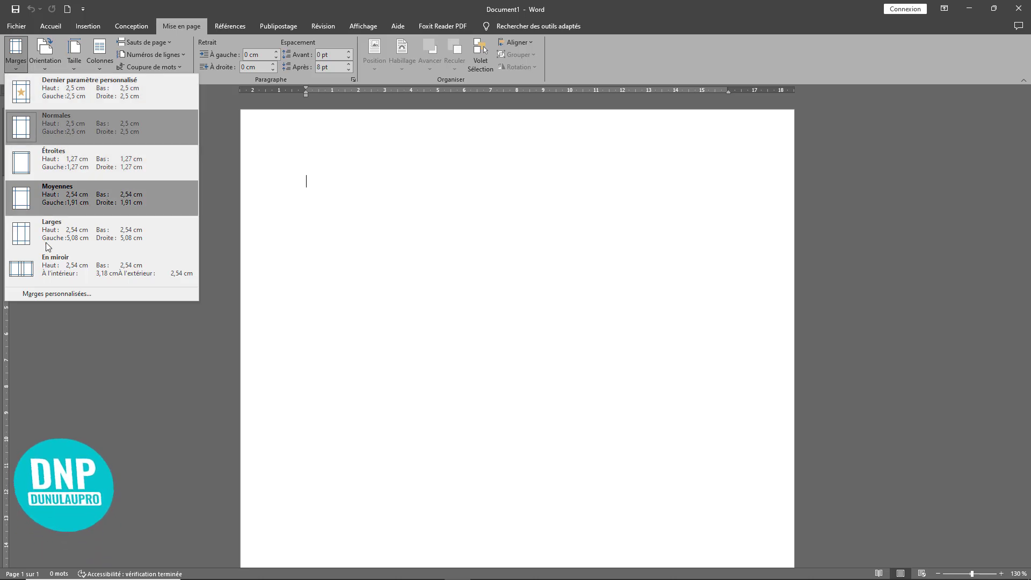
click(56, 293)
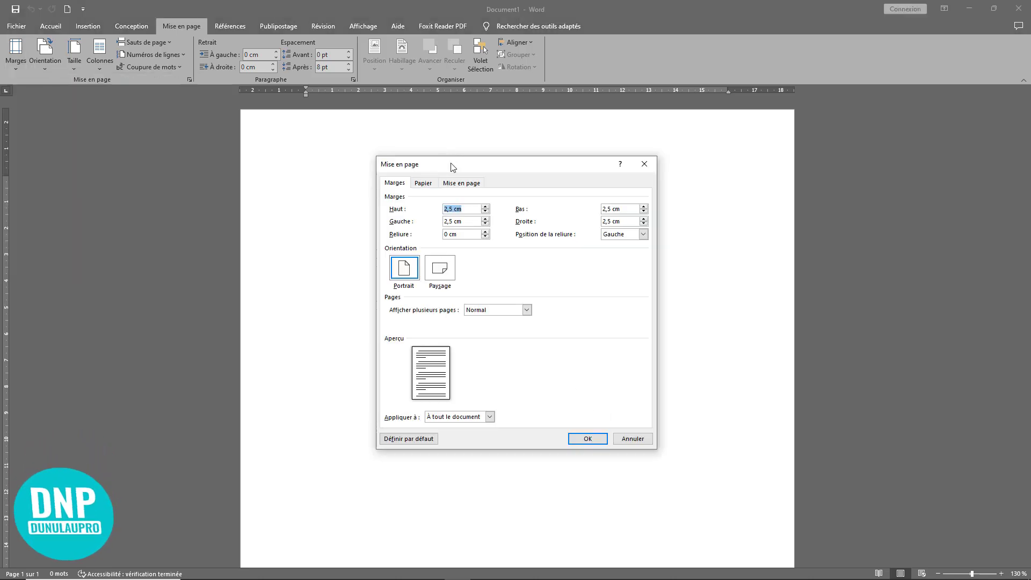
drag(472, 168, 480, 196)
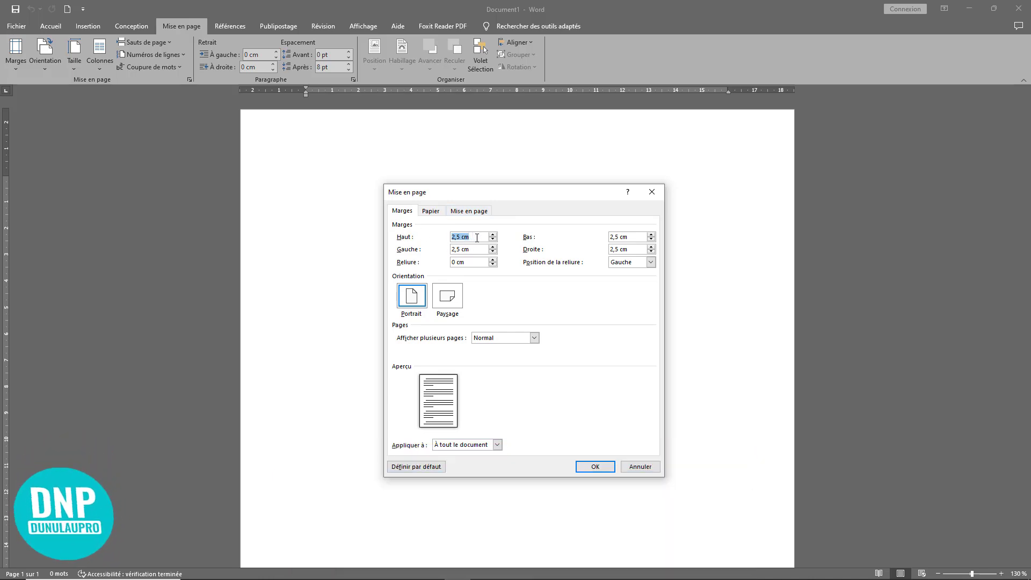
text(0,5)
drag(471, 237, 423, 249)
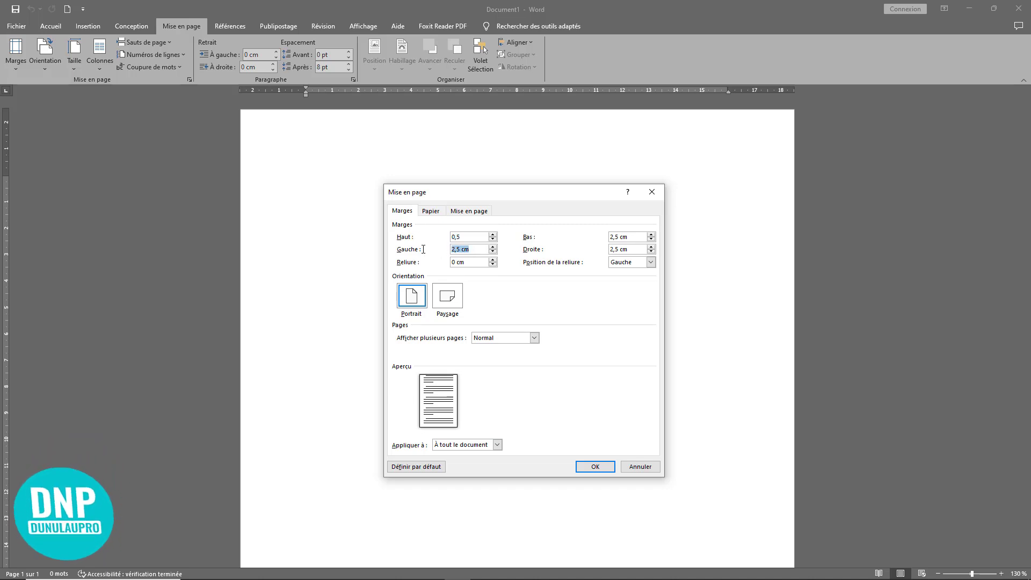
text(0,5)
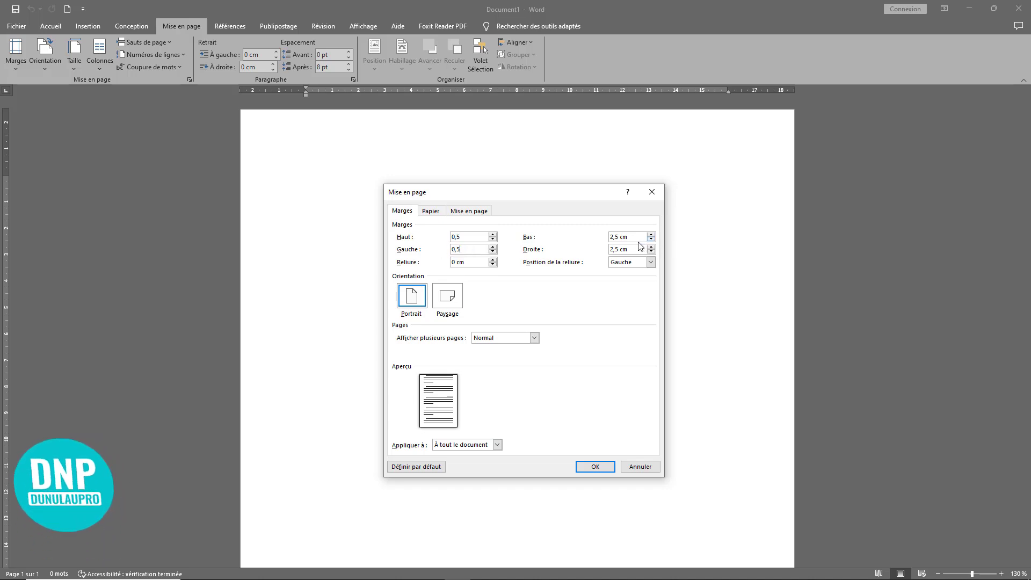
drag(642, 237, 591, 232)
text(0,5)
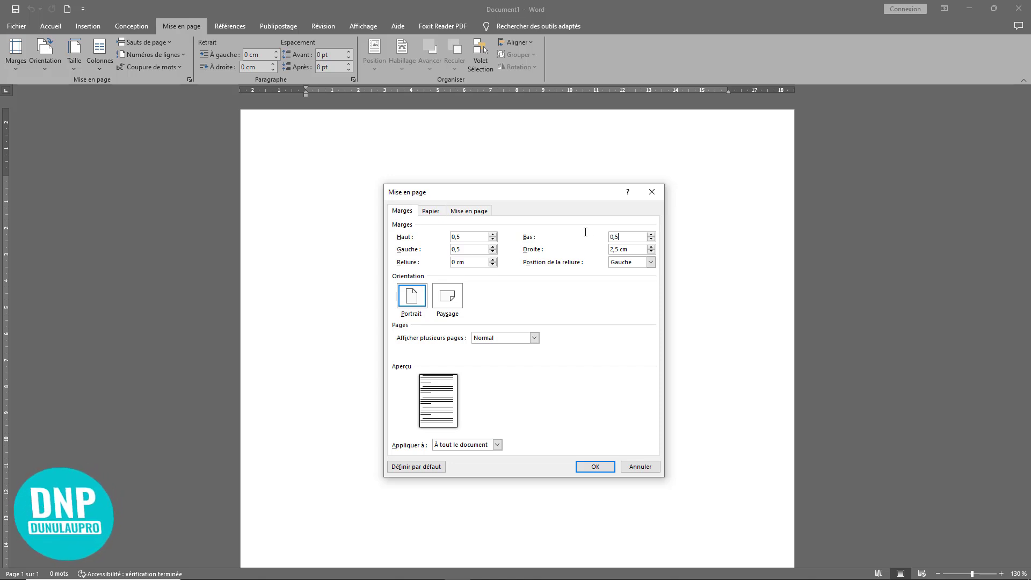
drag(632, 251, 594, 248)
text(0,5)
Step: Set the paper size to A5 for the whole document and apply the page setup
click(431, 213)
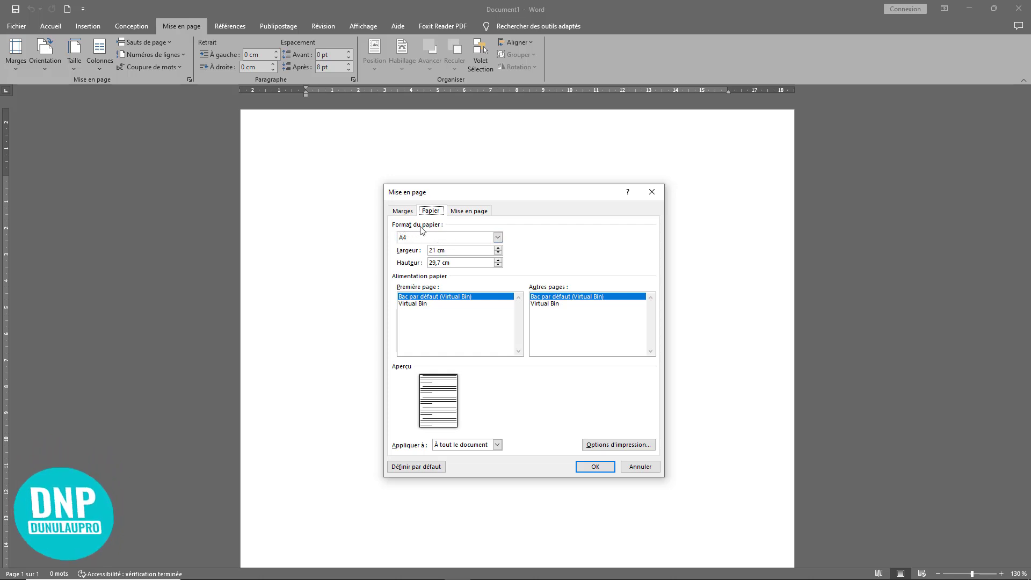
click(498, 238)
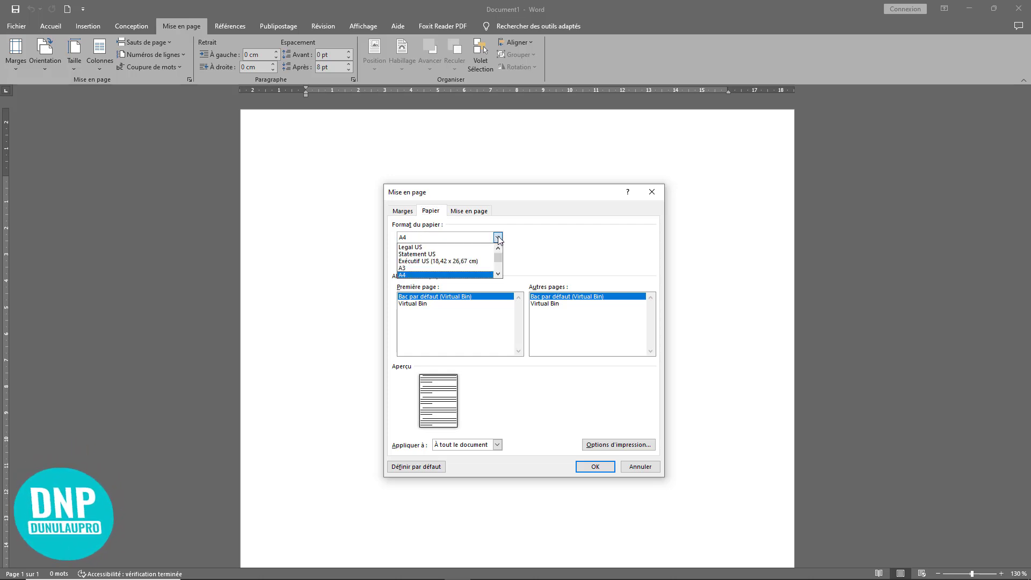
click(499, 274)
click(499, 274)
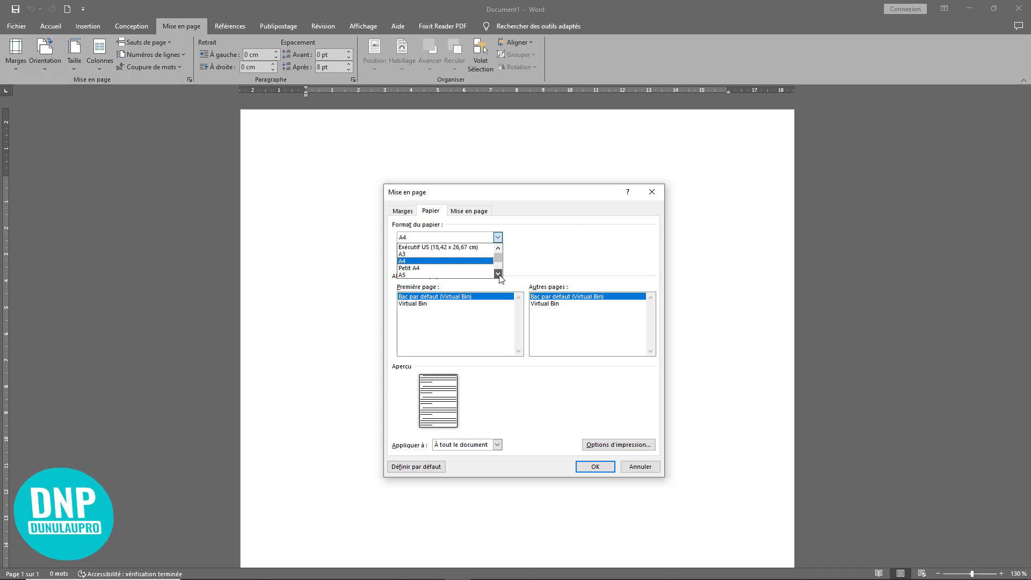
click(498, 273)
click(498, 274)
click(498, 274)
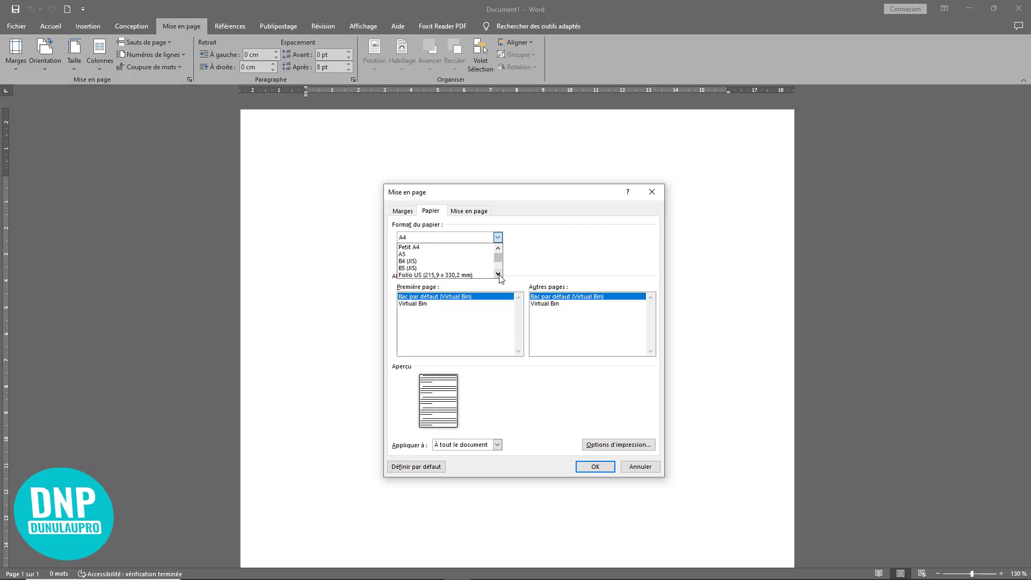
click(420, 254)
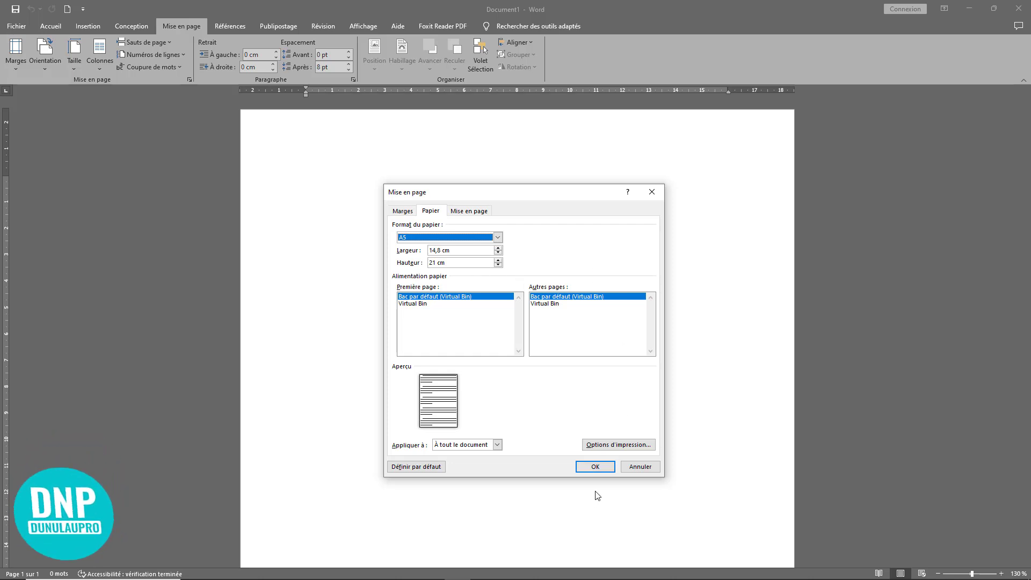
click(595, 466)
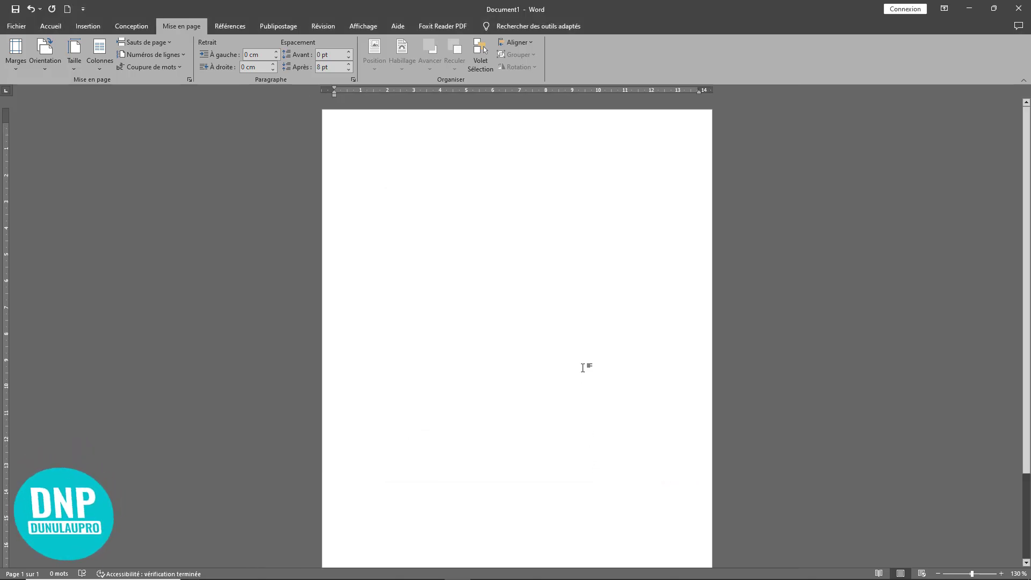
Step: Draw a rectangle about 14,43 cm wide and 20,72 cm high, nearly covering the page
click(367, 25)
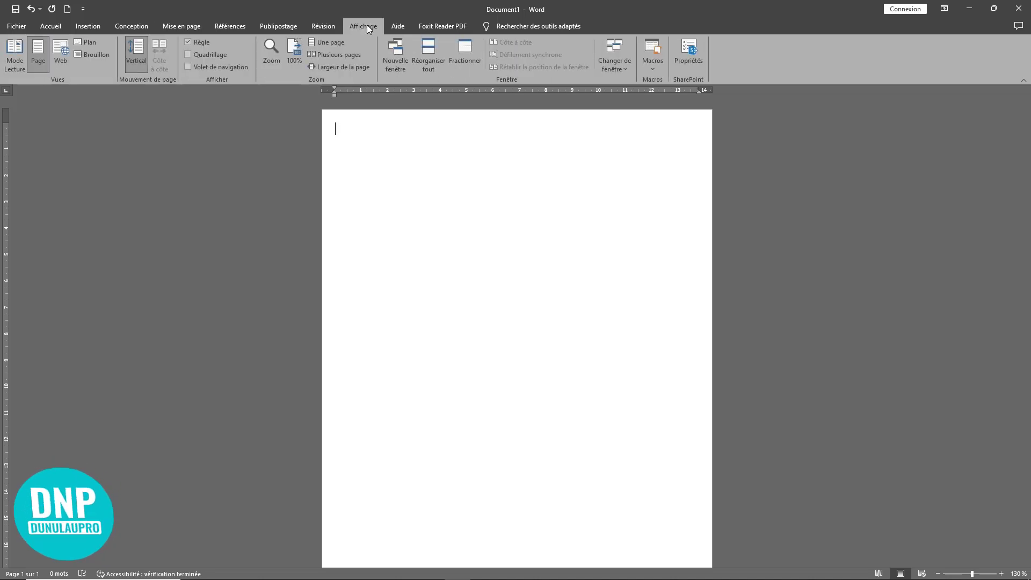
click(326, 42)
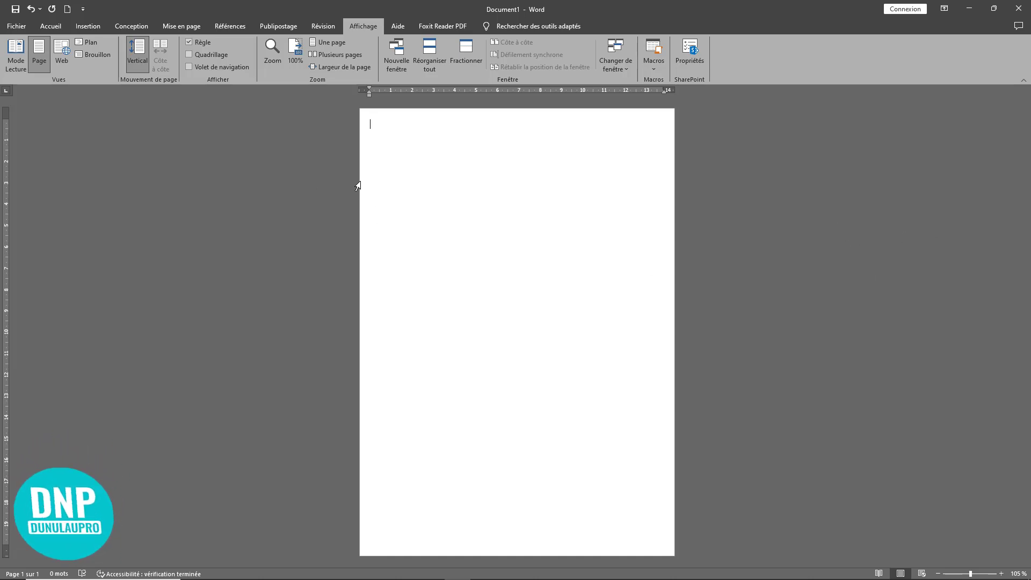
click(80, 27)
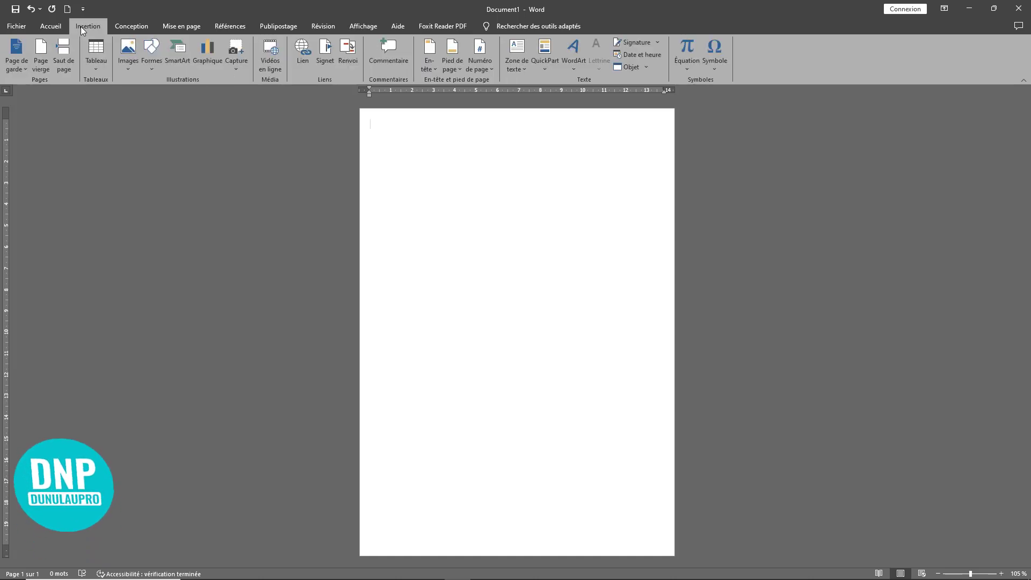
click(151, 63)
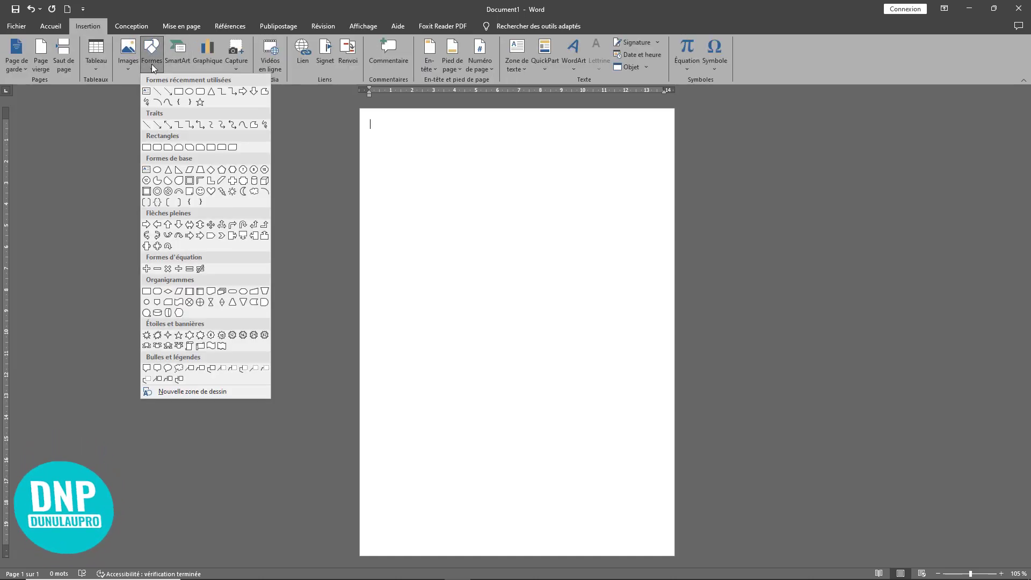
click(178, 94)
drag(364, 110, 671, 553)
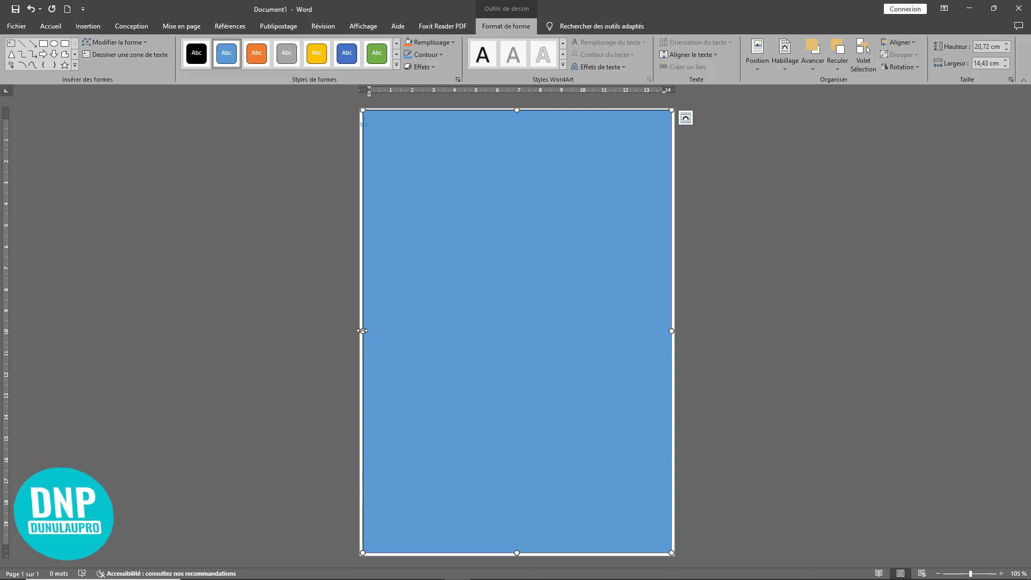
Step: Stretch all four sides of the rectangle past the page edges, to about 14,89 cm wide and 21,17 cm high
drag(363, 331, 358, 330)
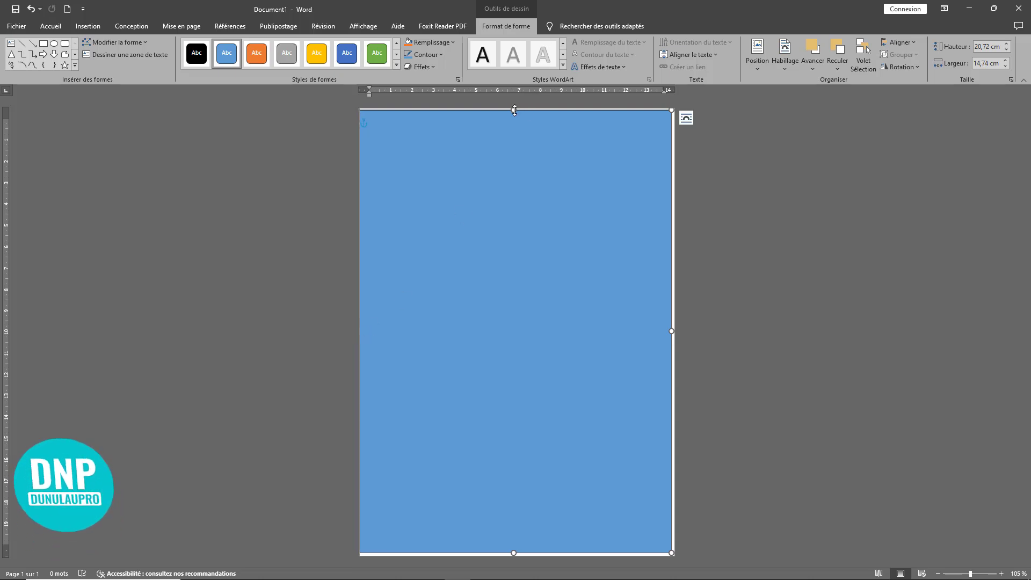
drag(514, 109, 514, 106)
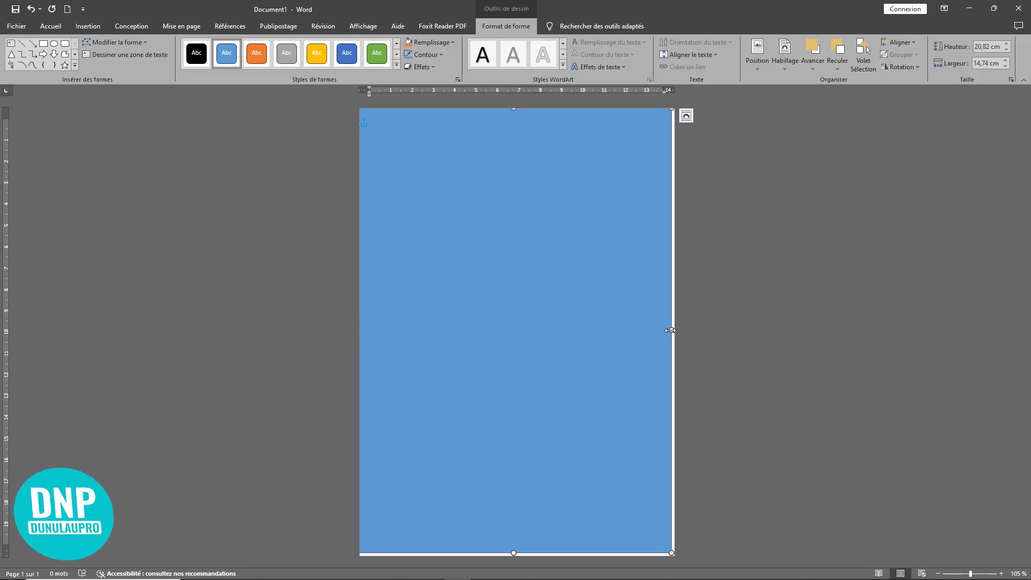
drag(672, 330, 676, 331)
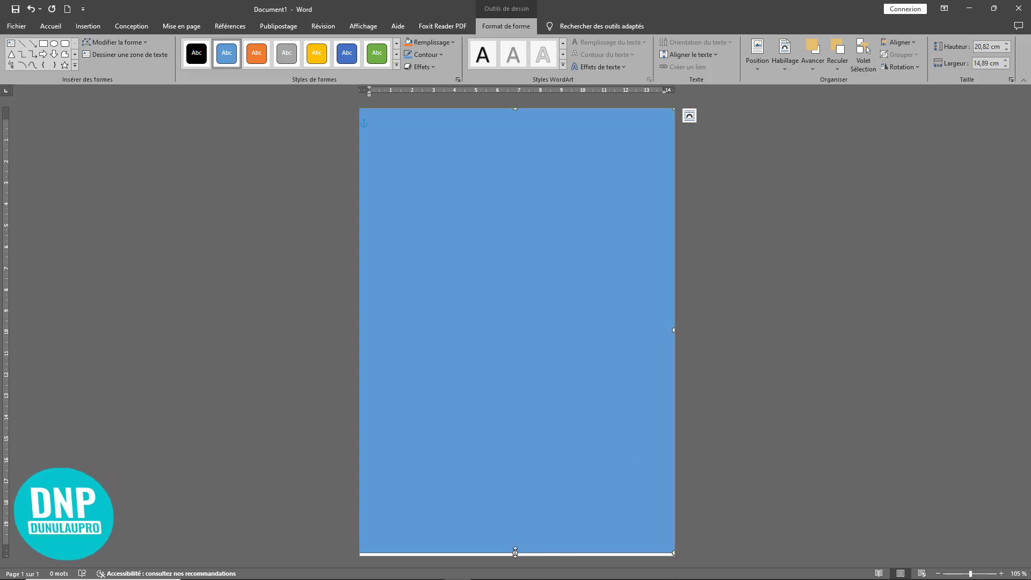
drag(515, 553, 513, 569)
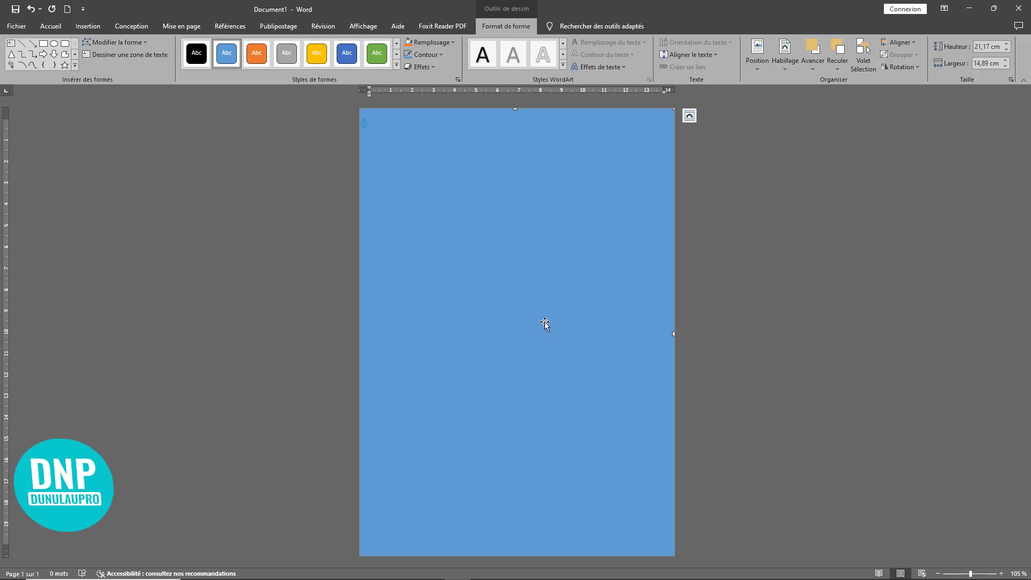
Step: Fill the page-size rectangle with the standard dark blue colour and remove its outline
click(424, 42)
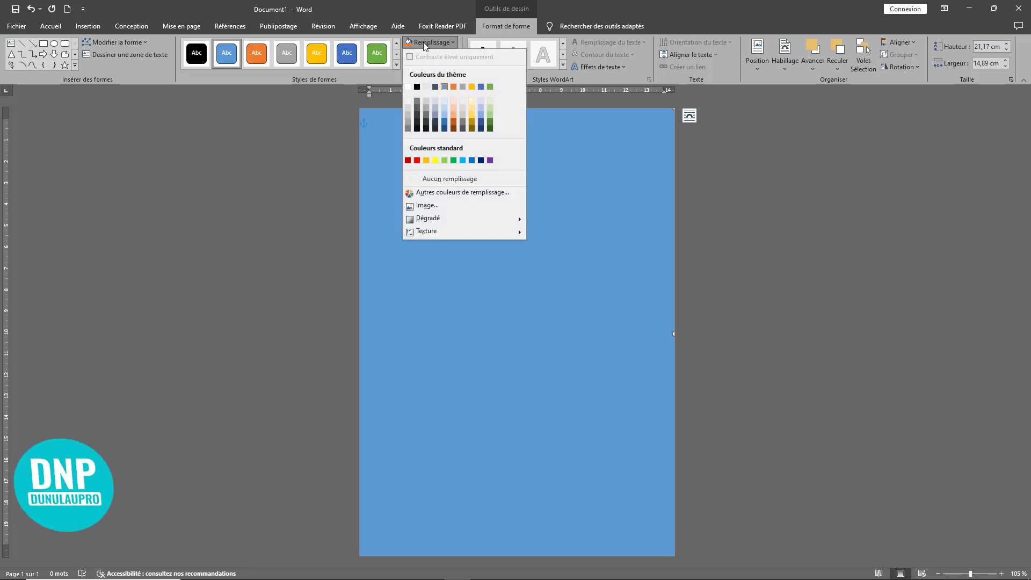
click(482, 161)
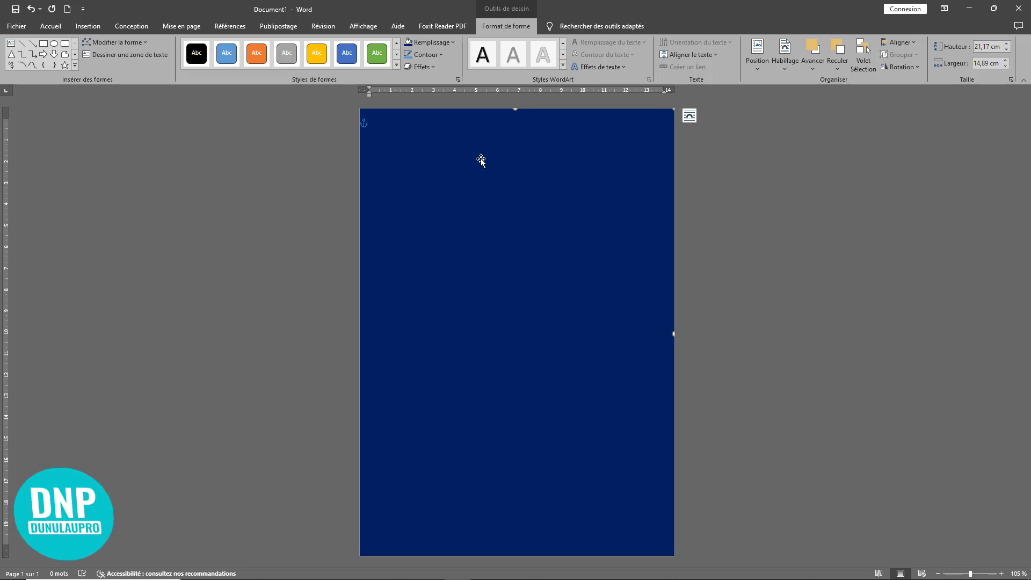
click(839, 196)
scroll(838, 196, up, 7)
scroll(839, 197, up, 3)
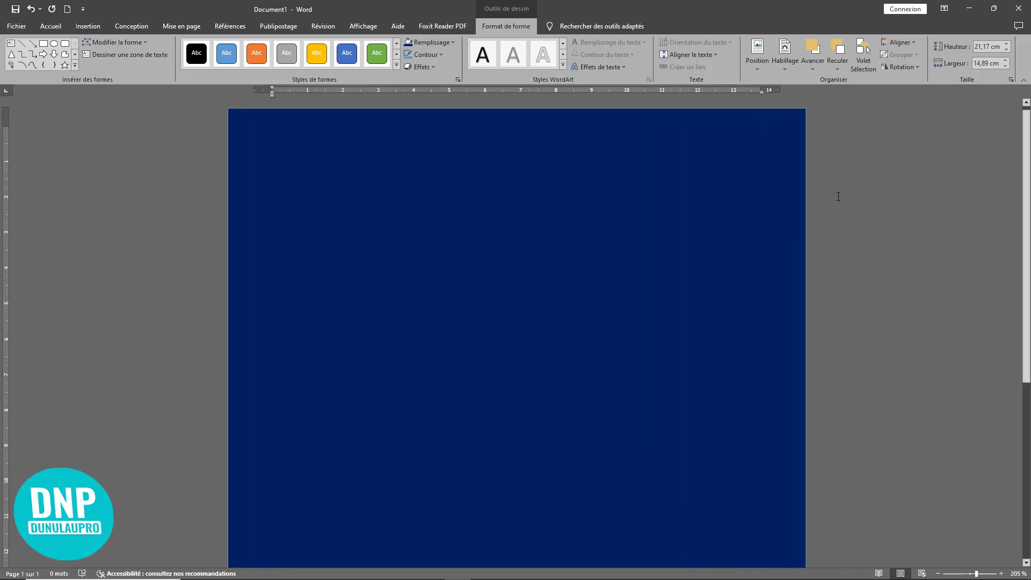
scroll(838, 196, down, 4)
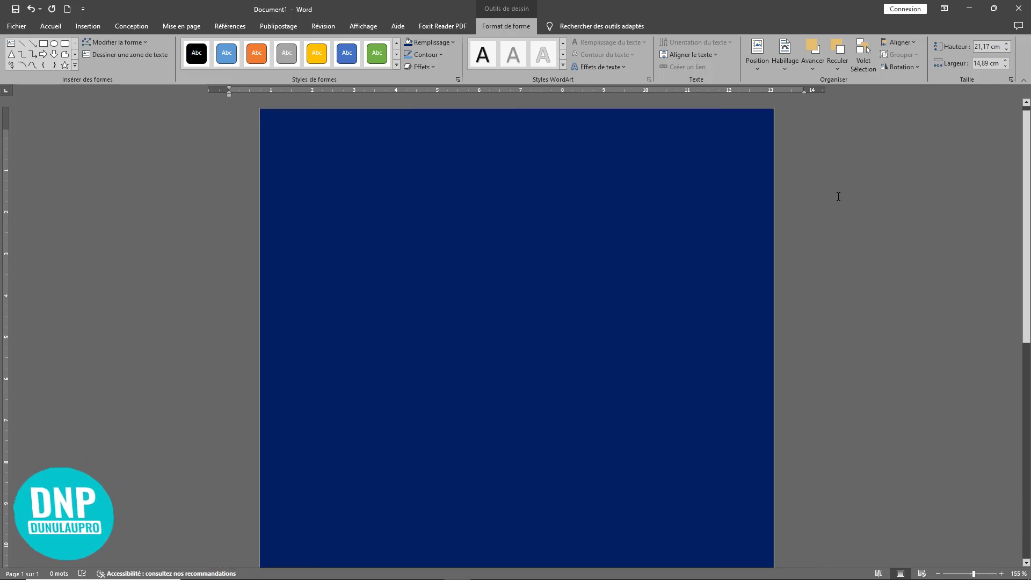
click(634, 195)
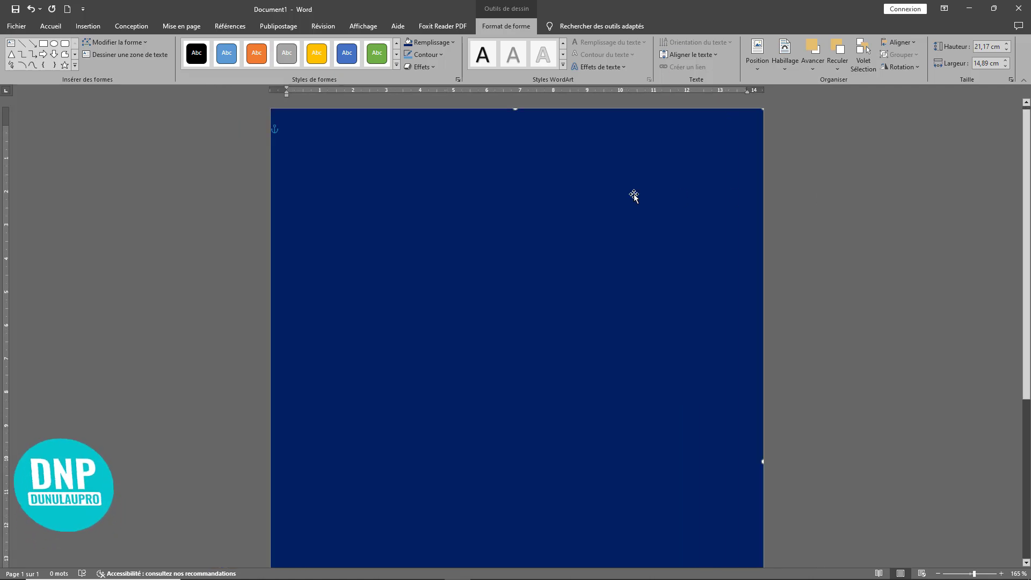
click(438, 55)
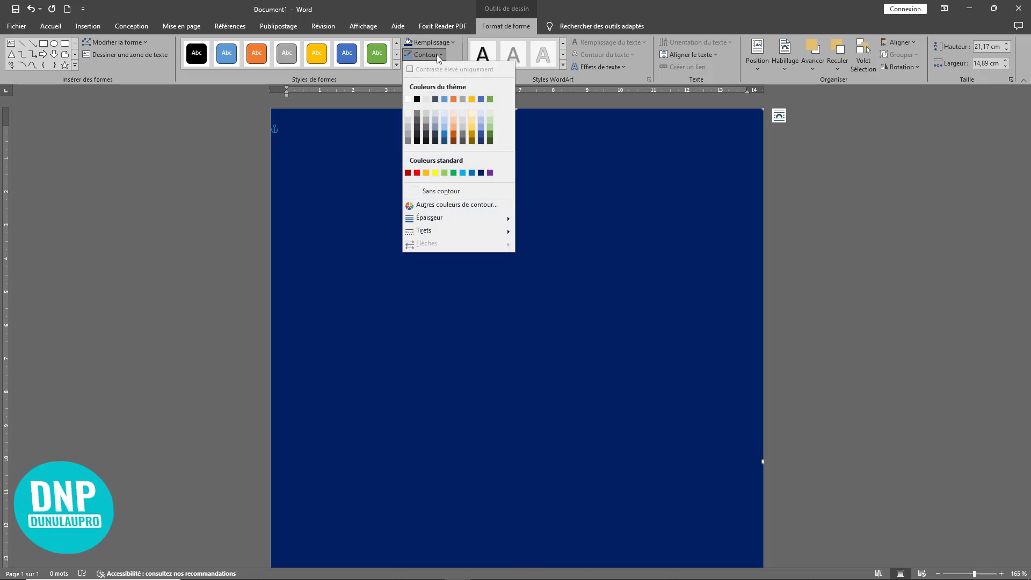
click(455, 193)
click(826, 200)
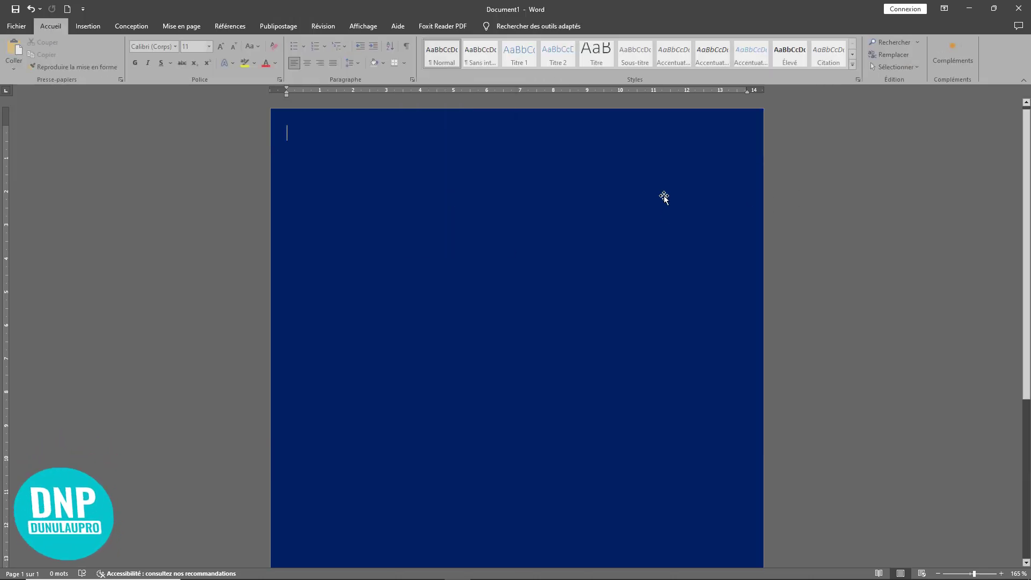
Step: Draw a flowchart Document shape with a wavy lower edge, about 14,18 cm wide and 10,97 cm high, across the page's upper half
click(665, 197)
scroll(614, 207, down, 7)
scroll(616, 210, up, 3)
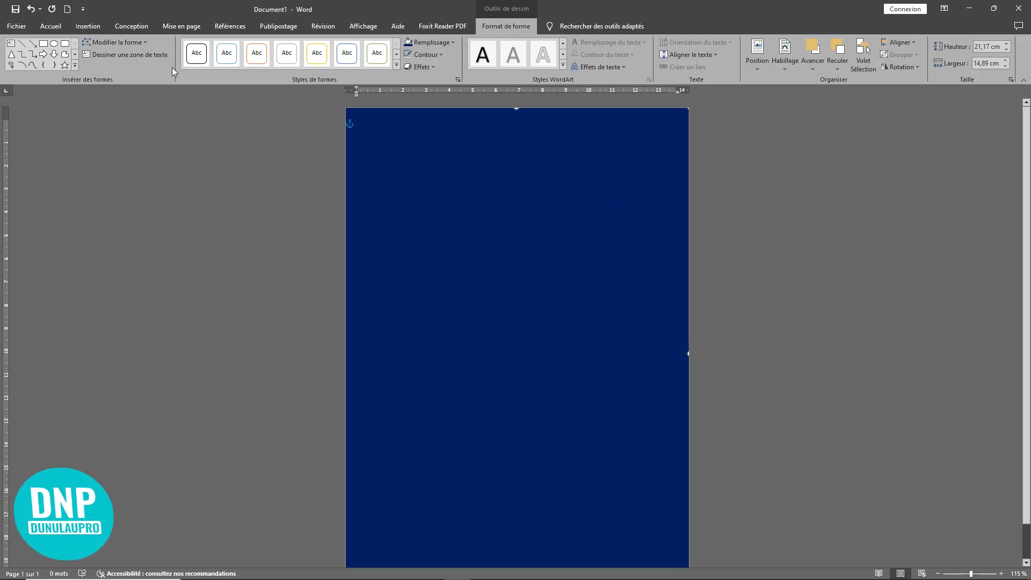
click(92, 30)
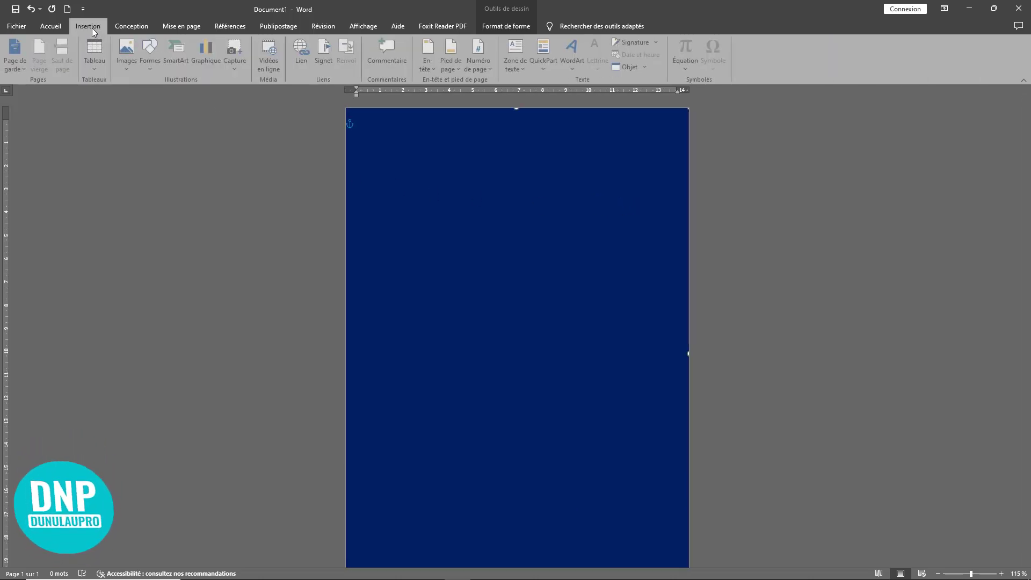
click(152, 73)
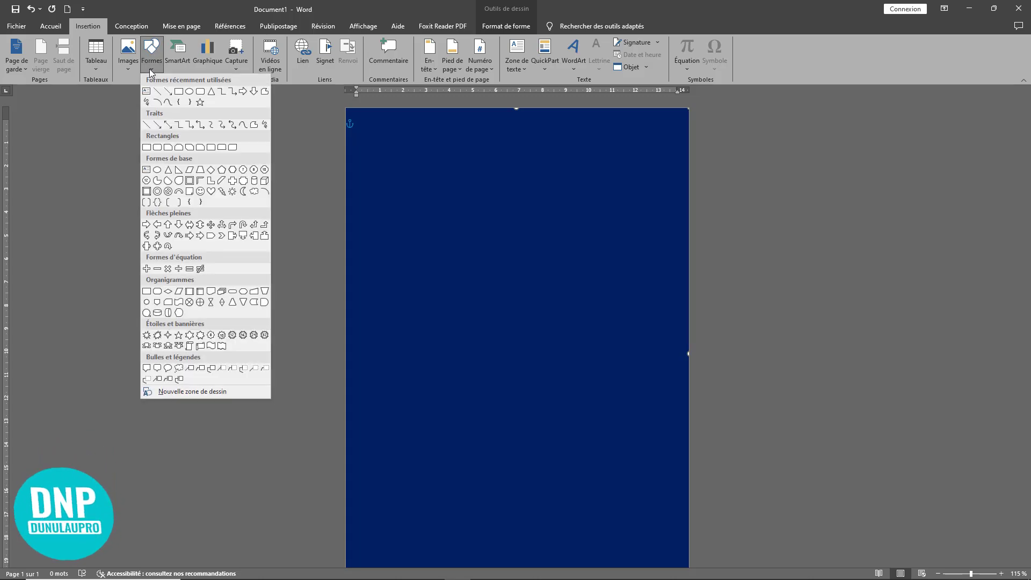
click(210, 292)
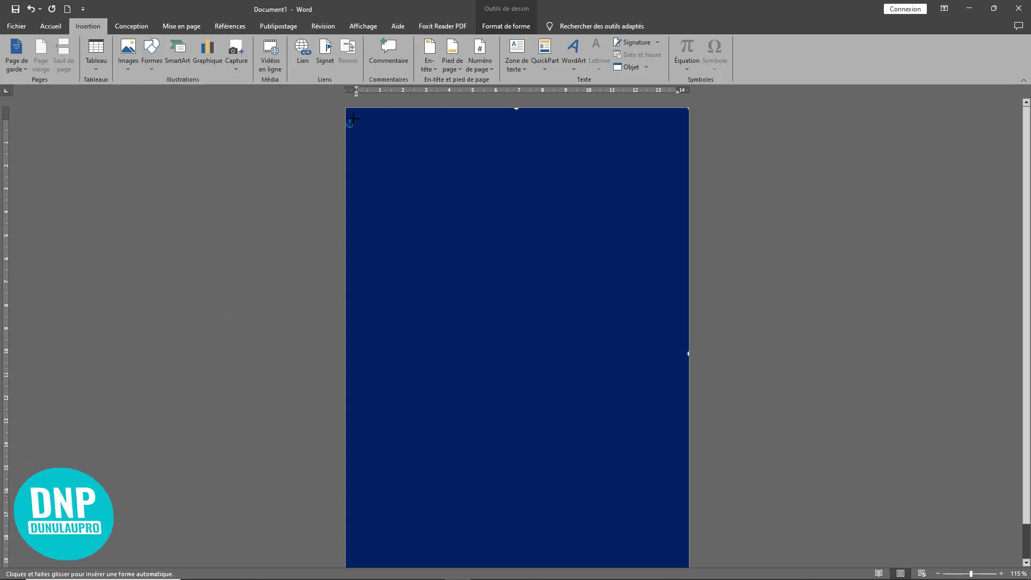
mouse_move(354, 118)
mouse_down()
mouse_move(516, 337)
mouse_move(683, 373)
mouse_up()
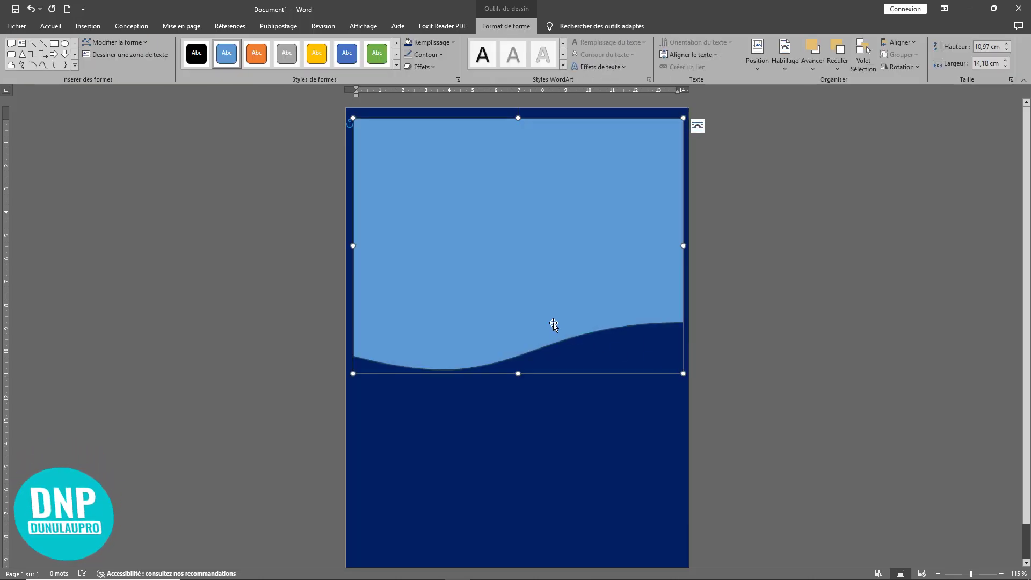
Step: Stretch the wavy shape's left, upper and right sides to the page edges, to about 15,38 cm wide and 11,44 cm high
ctrl+scroll(554, 324, down, 2)
click(553, 323)
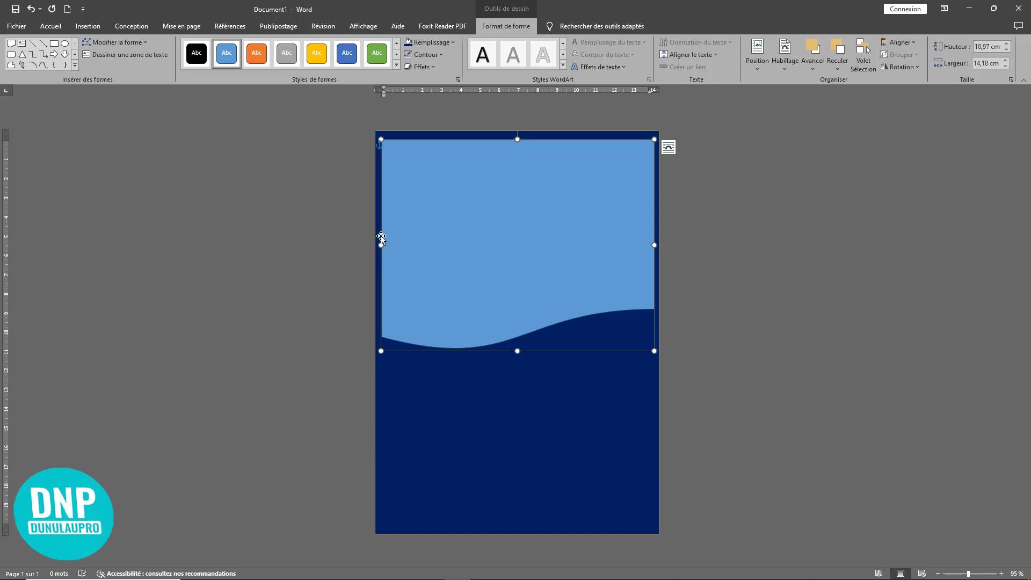
drag(384, 245, 362, 242)
drag(508, 139, 511, 129)
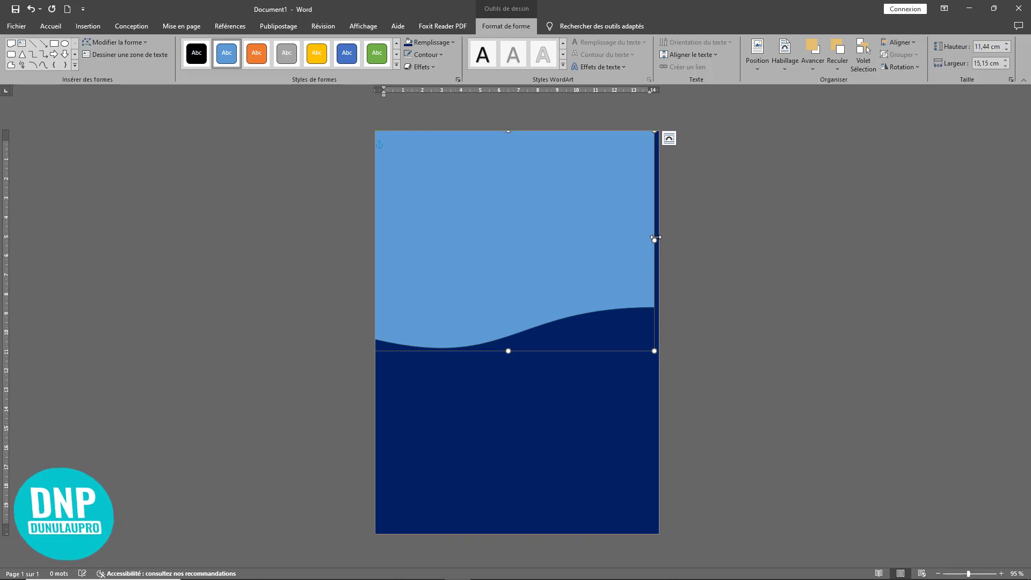
drag(656, 240, 658, 240)
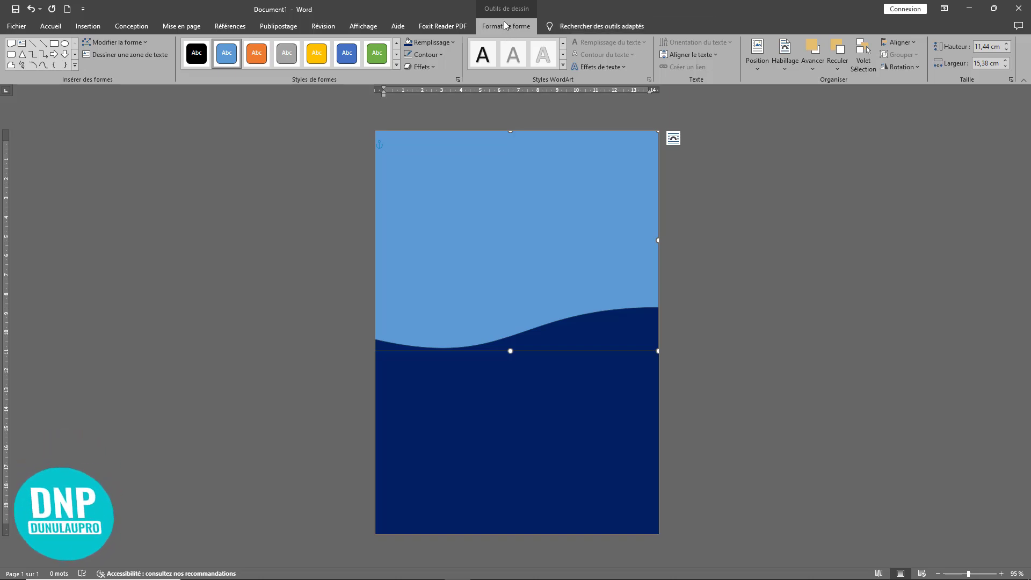
Step: Edit the wavy shape's points to raise the wave's right end by about a third and make its curve steeper
click(124, 41)
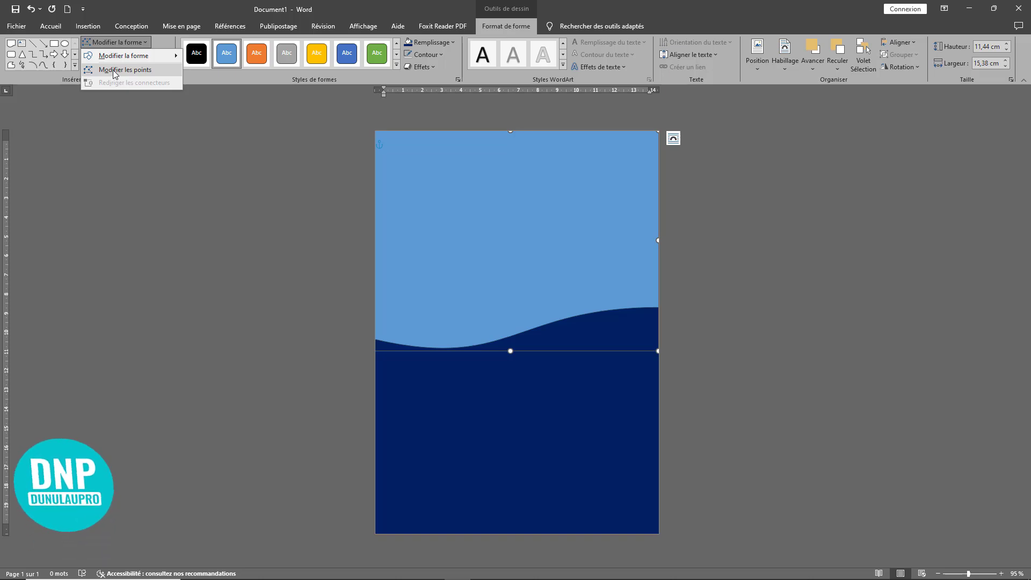
click(113, 69)
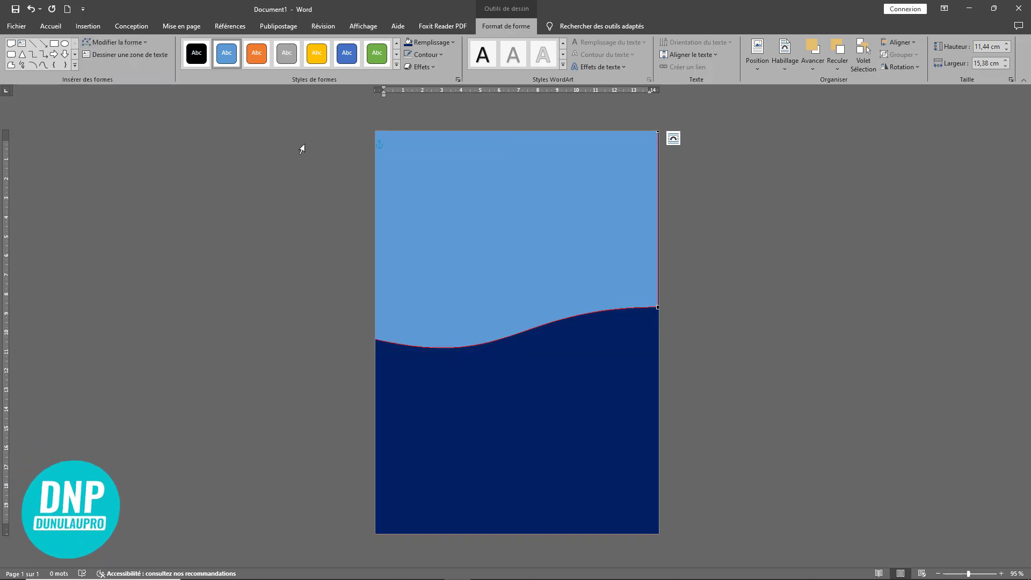
click(657, 308)
drag(510, 308, 529, 250)
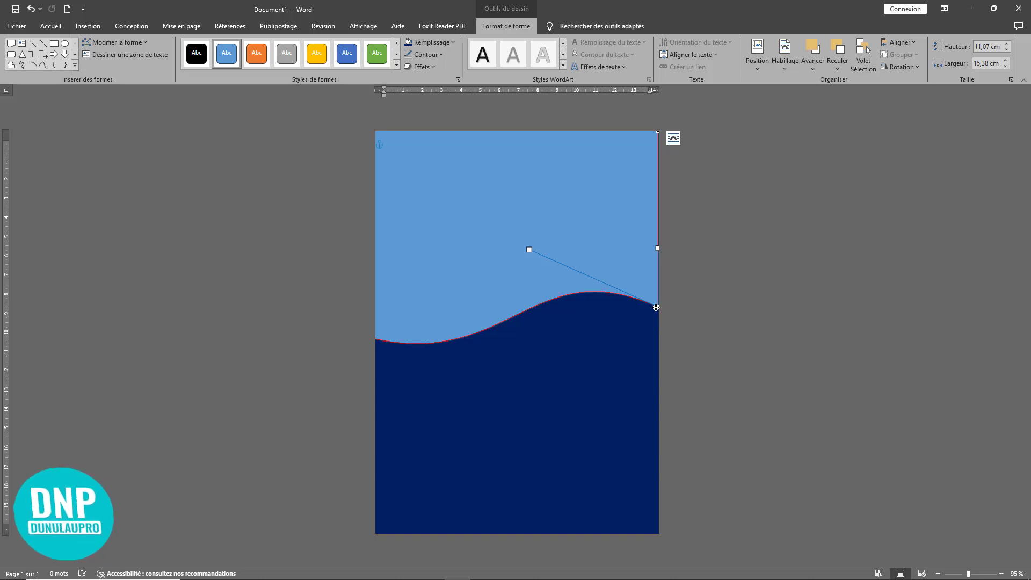
drag(656, 306, 656, 240)
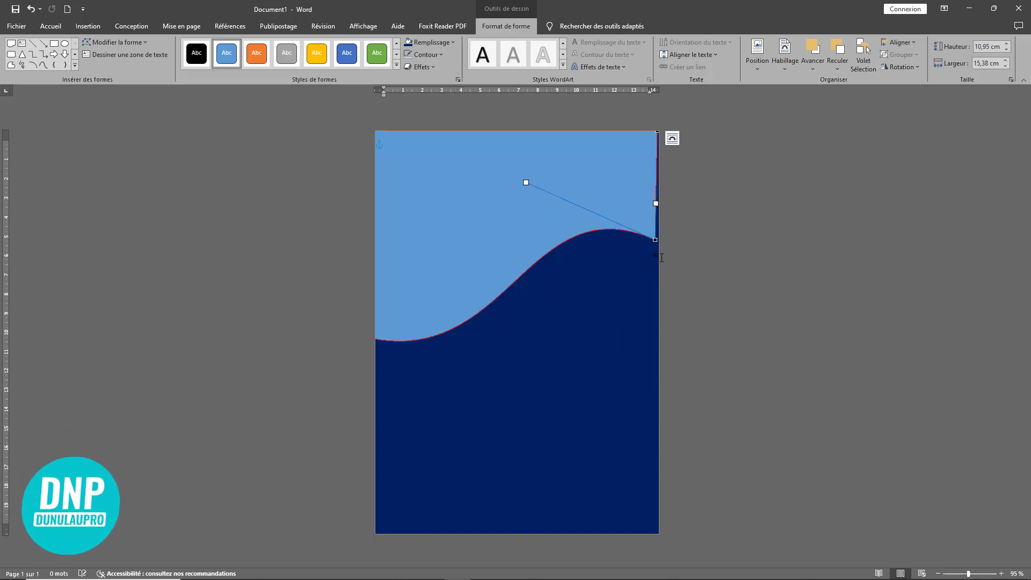
Step: Enlarge the wavy shape past the right and upper page edges and extend it downward, to about 16,86 cm wide and 12,7 cm high
click(674, 171)
drag(657, 342, 668, 344)
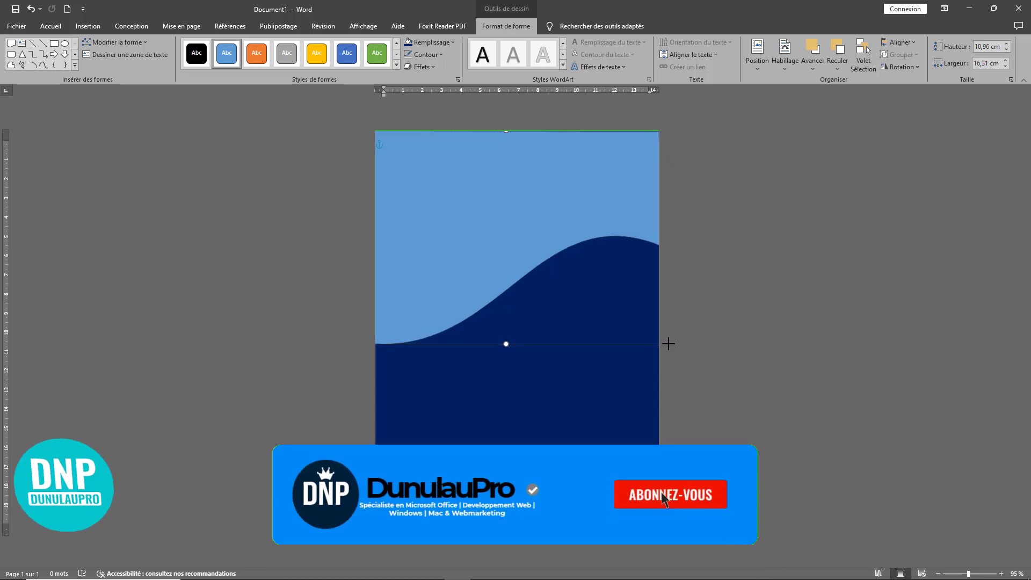
click(752, 302)
click(549, 240)
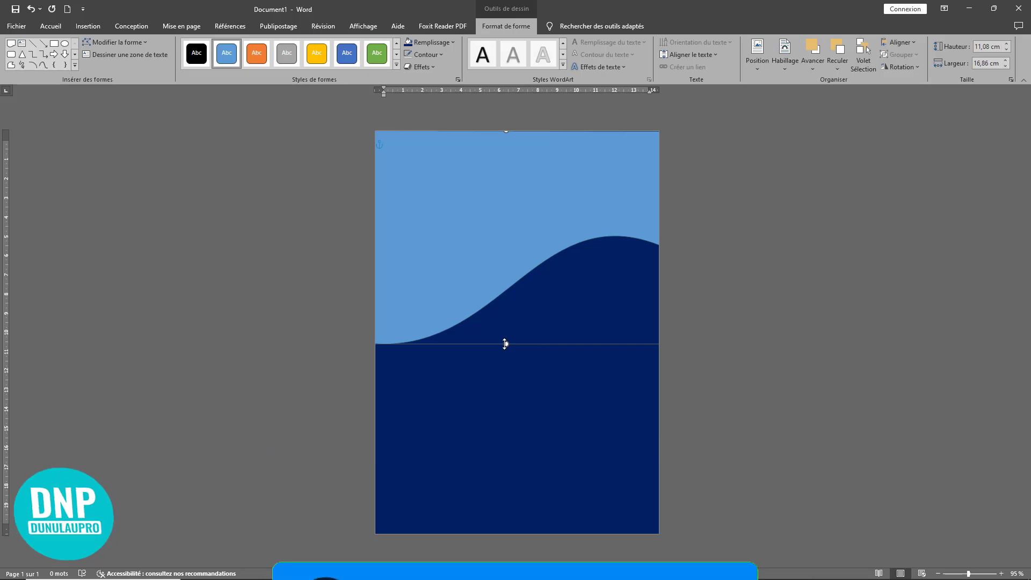
drag(504, 344, 506, 365)
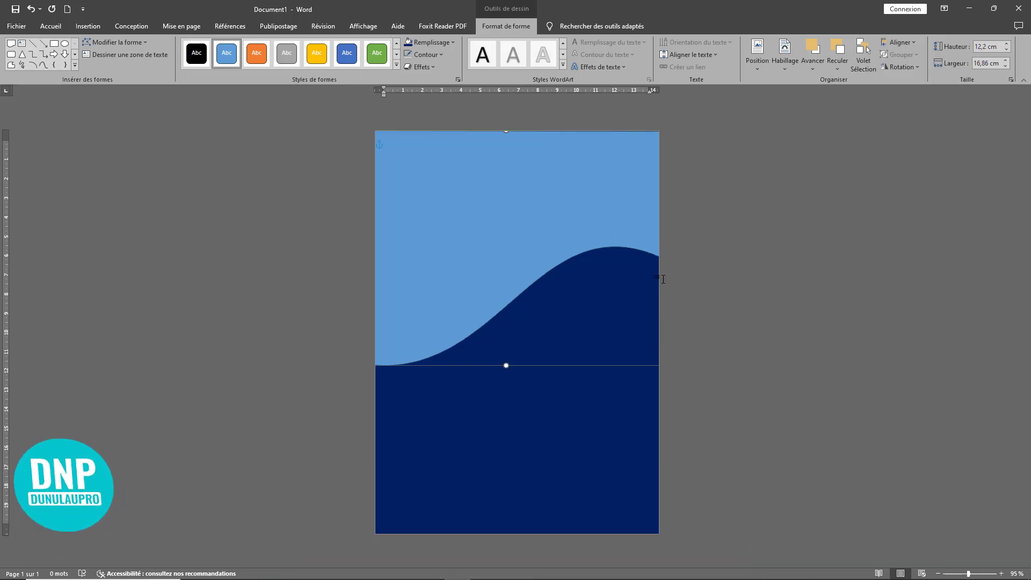
drag(507, 132, 511, 118)
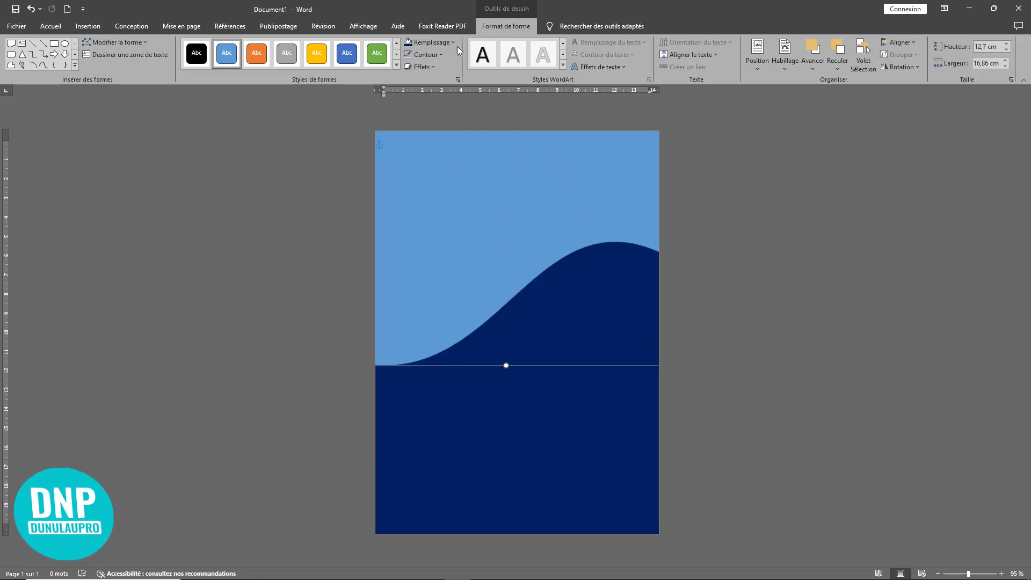
Step: Remove the wavy shape's outline and fill it with the standard orange-yellow colour
click(425, 54)
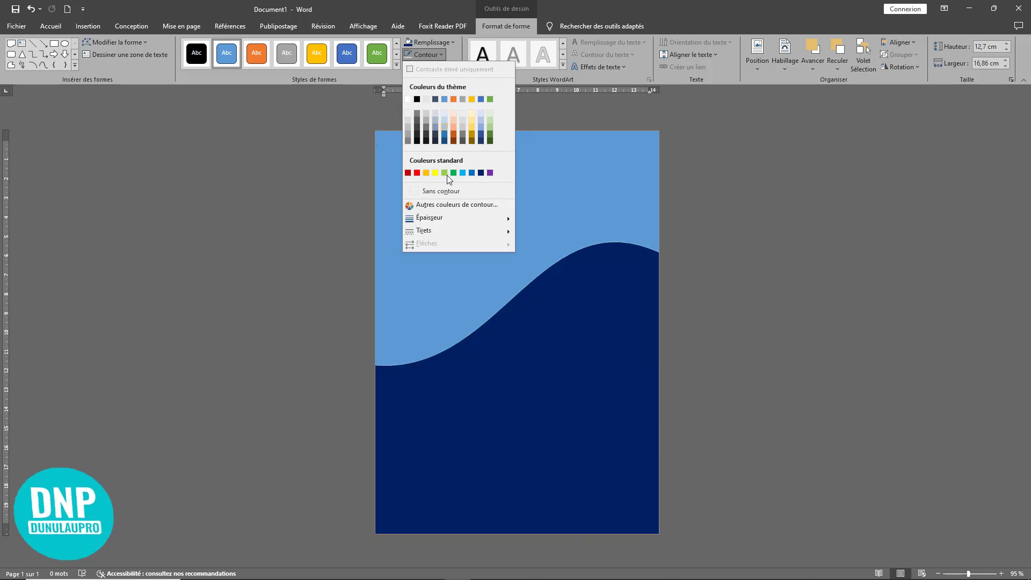
click(441, 191)
click(724, 322)
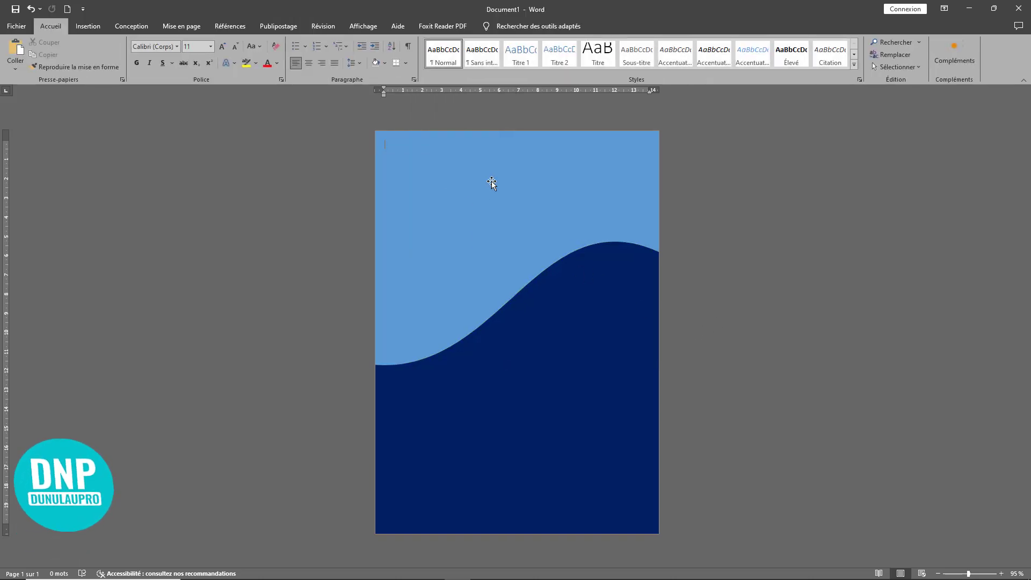
click(511, 245)
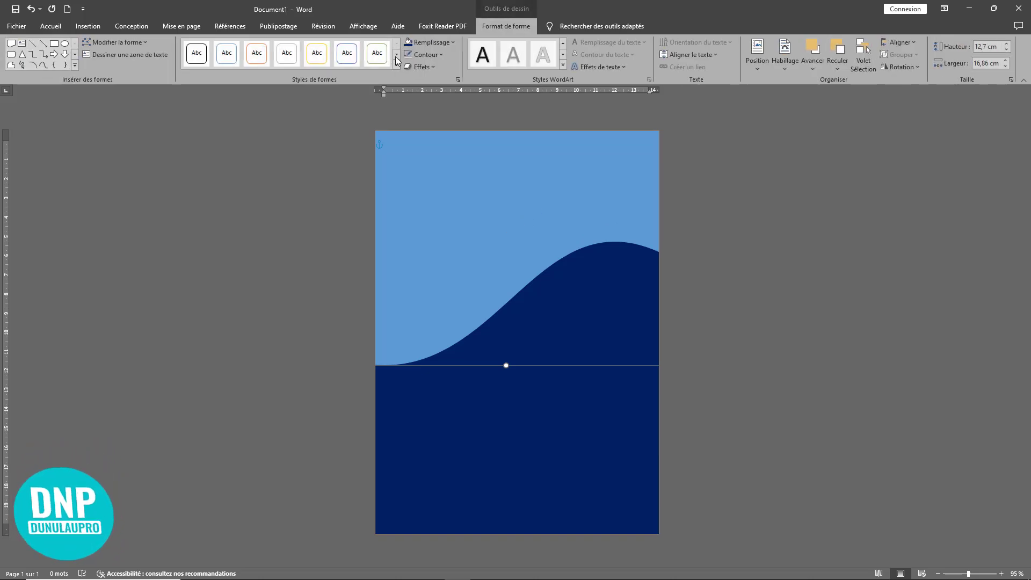
click(440, 42)
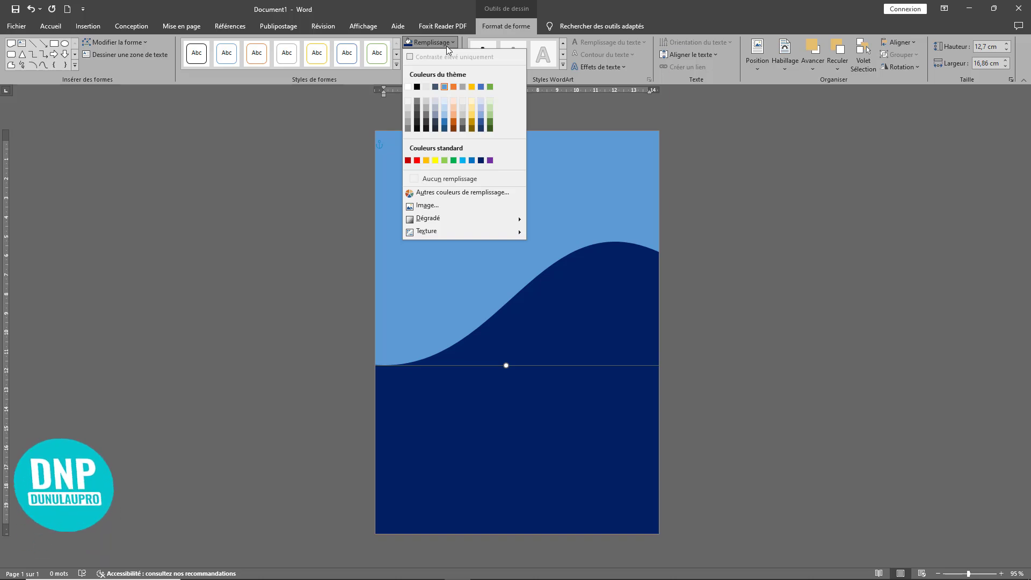
click(424, 160)
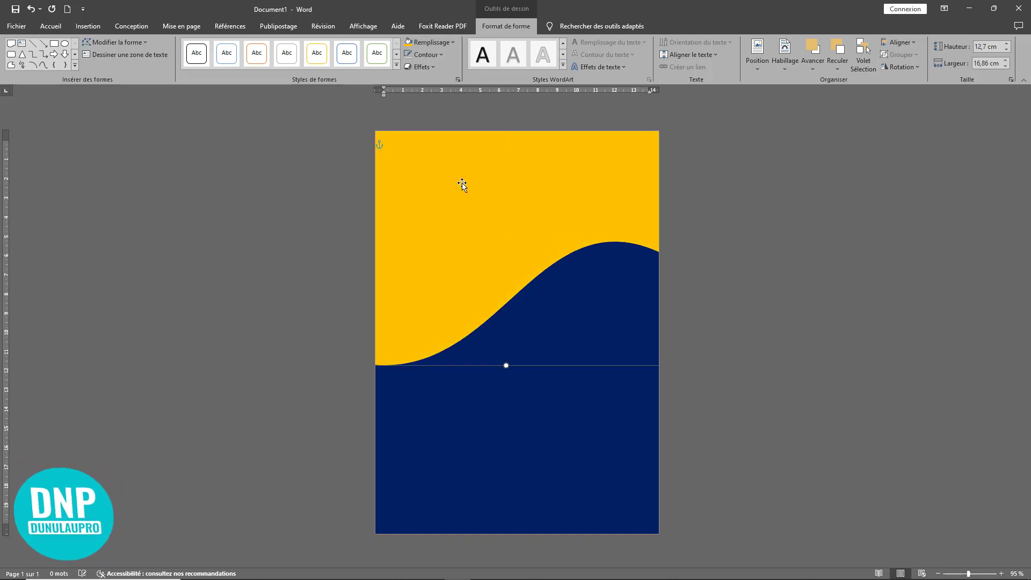
click(755, 254)
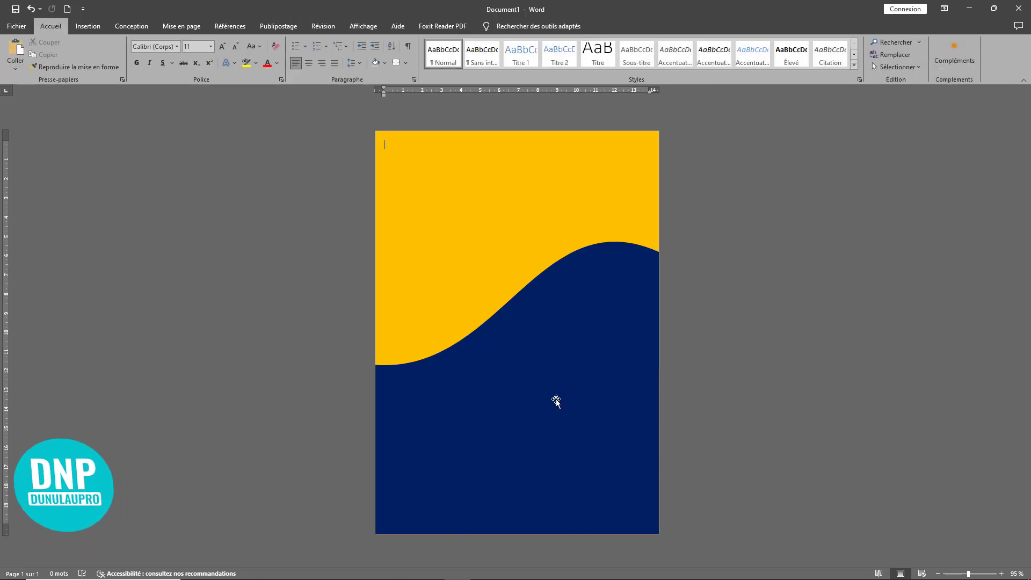
Step: Draw an ellipse about 7,06 cm wide and 7,2 cm high over the wave, slightly right of the page centre
ctrl+scroll(556, 399, up, 5)
ctrl+scroll(556, 400, down, 5)
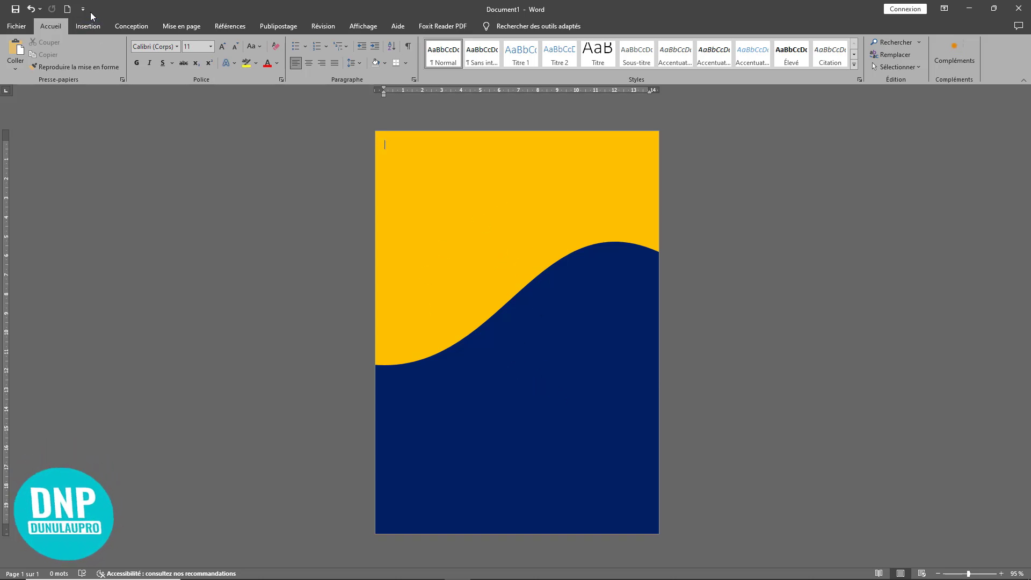
click(89, 27)
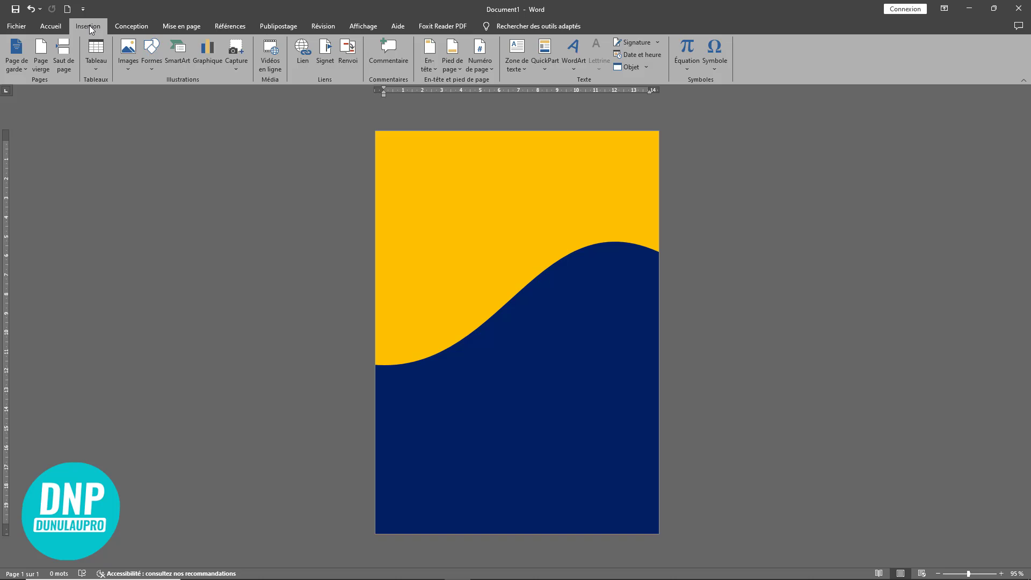
click(150, 70)
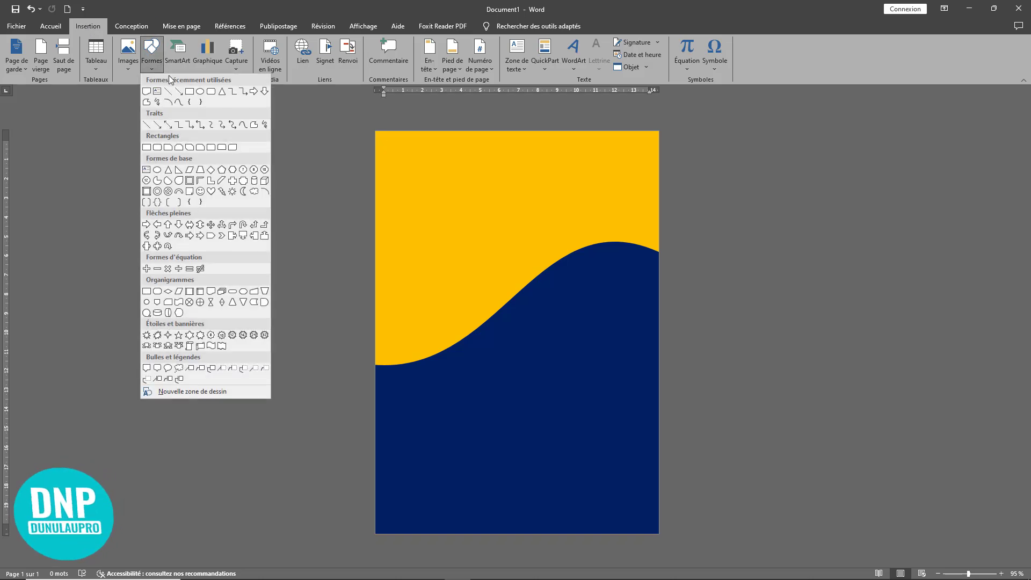
click(201, 92)
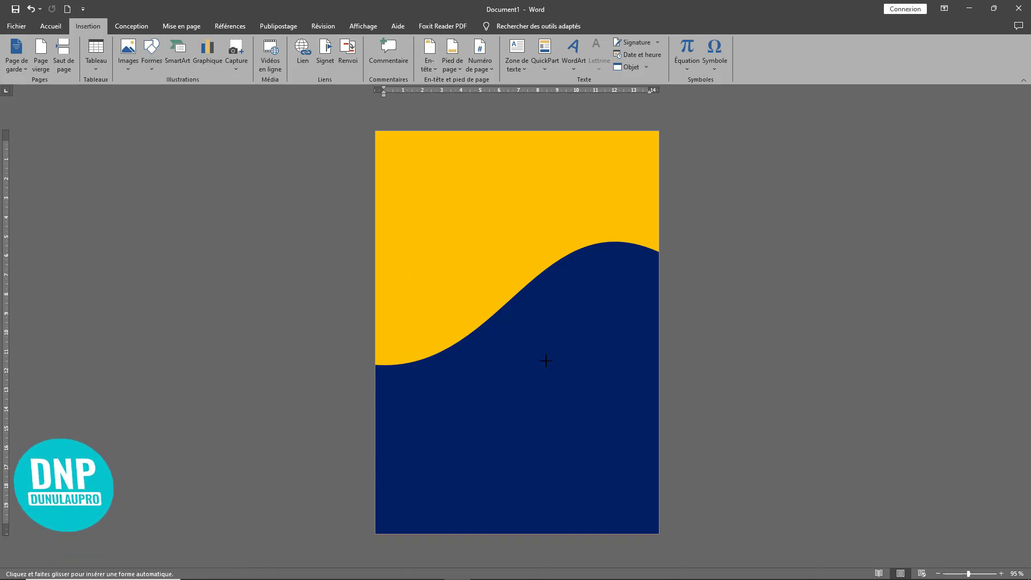
drag(484, 251, 615, 395)
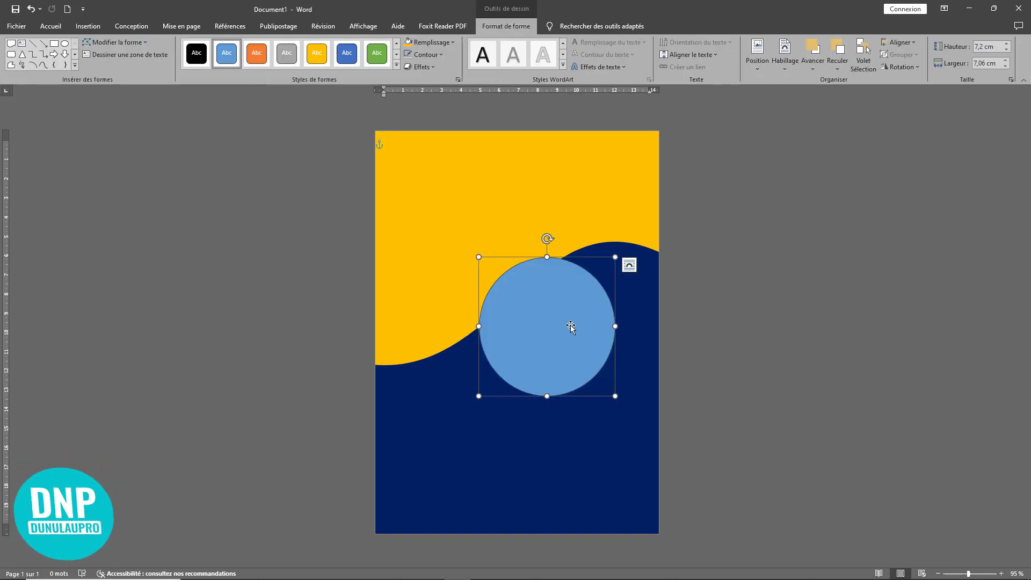
right_click(535, 288)
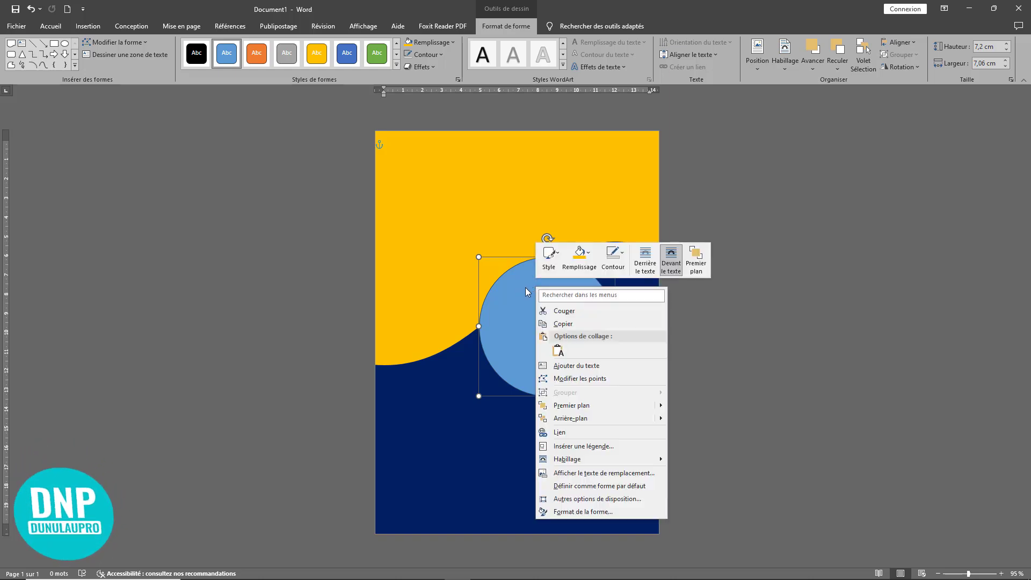
click(591, 254)
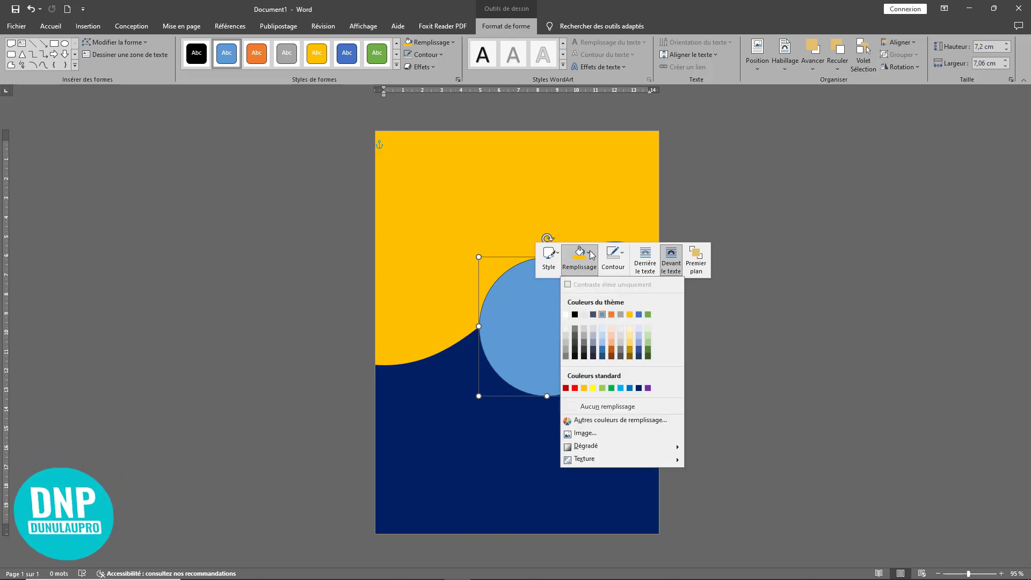
click(596, 433)
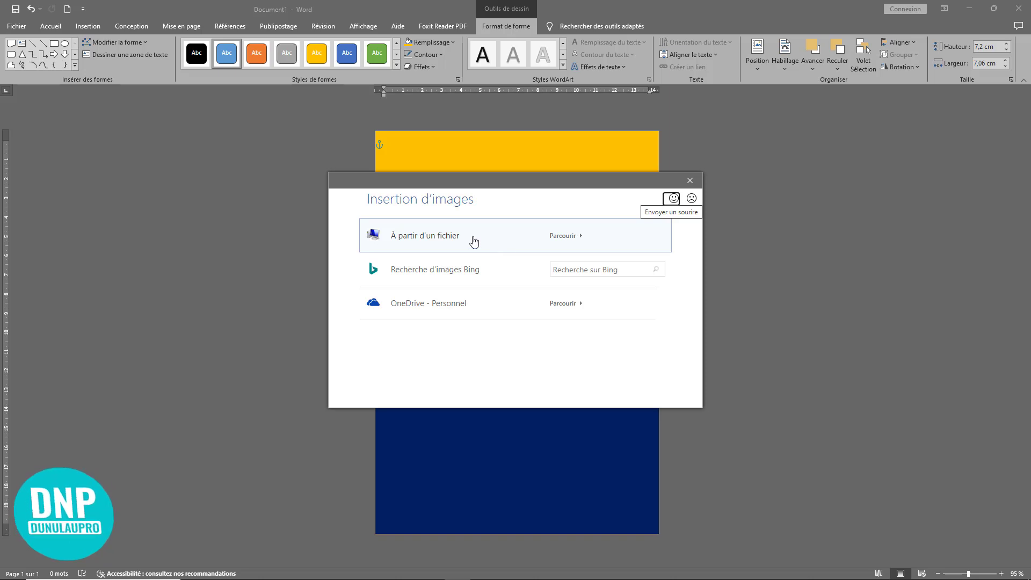
click(476, 241)
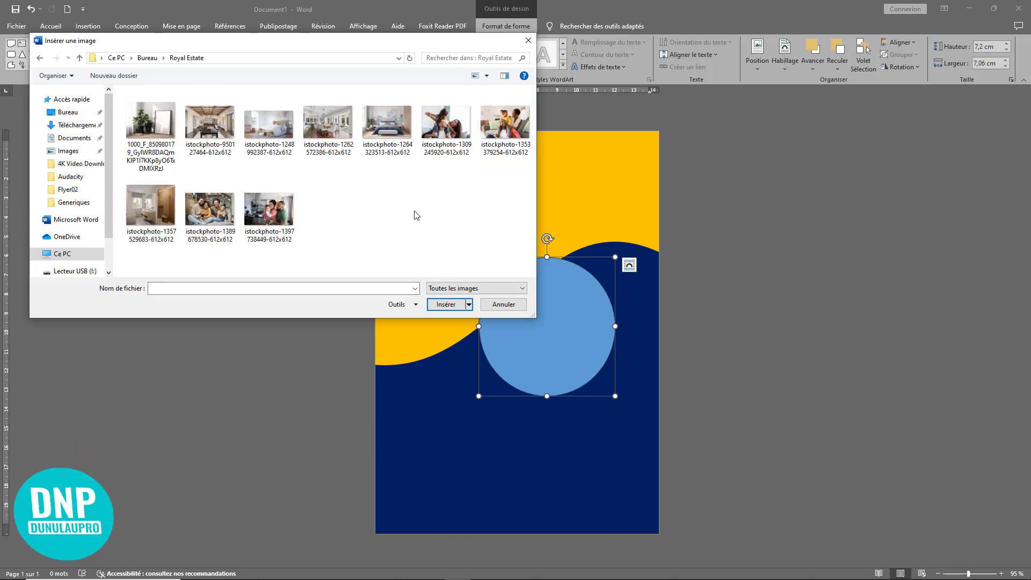
click(508, 115)
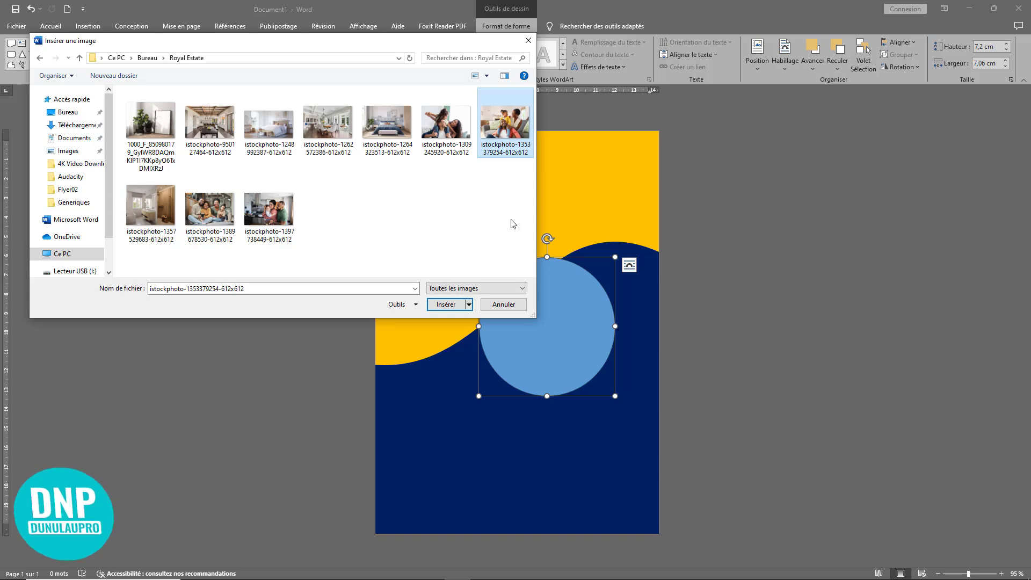
click(441, 304)
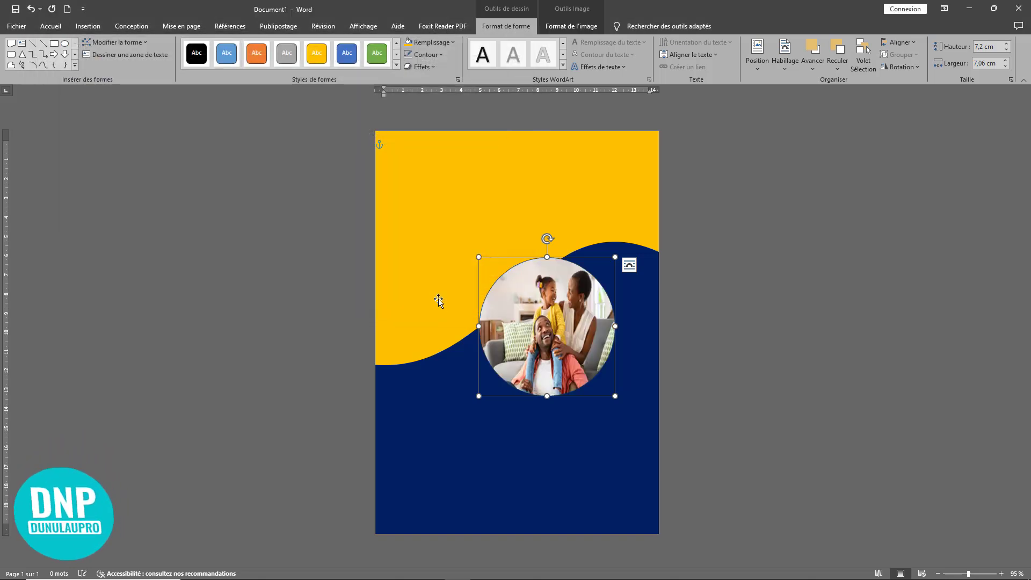
Step: Apply the Fill crop option to the circle's picture so it covers the shape in its original proportions
ctrl+scroll(678, 364, up, 6)
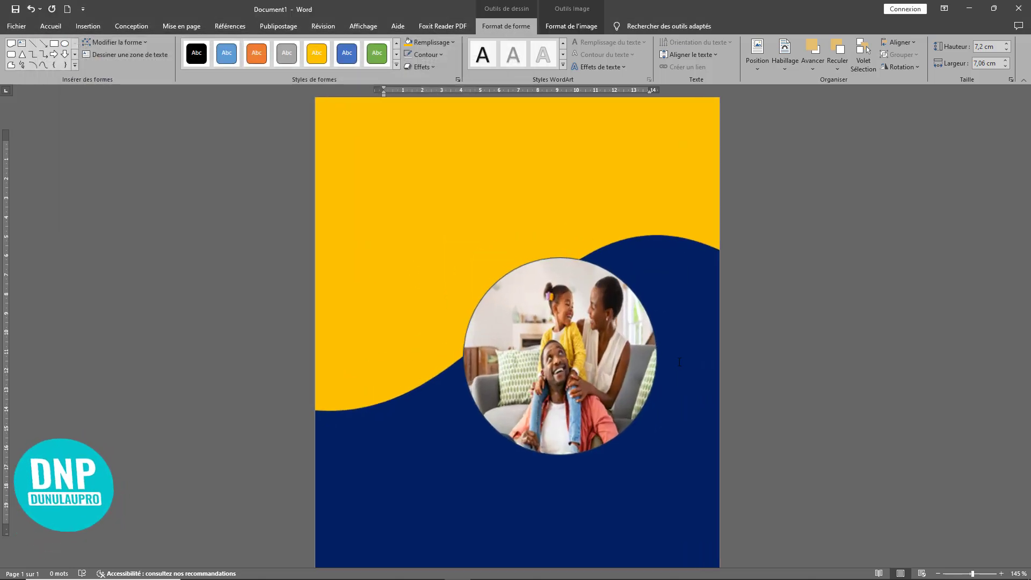
scroll(678, 363, down, 2)
scroll(678, 363, up, 3)
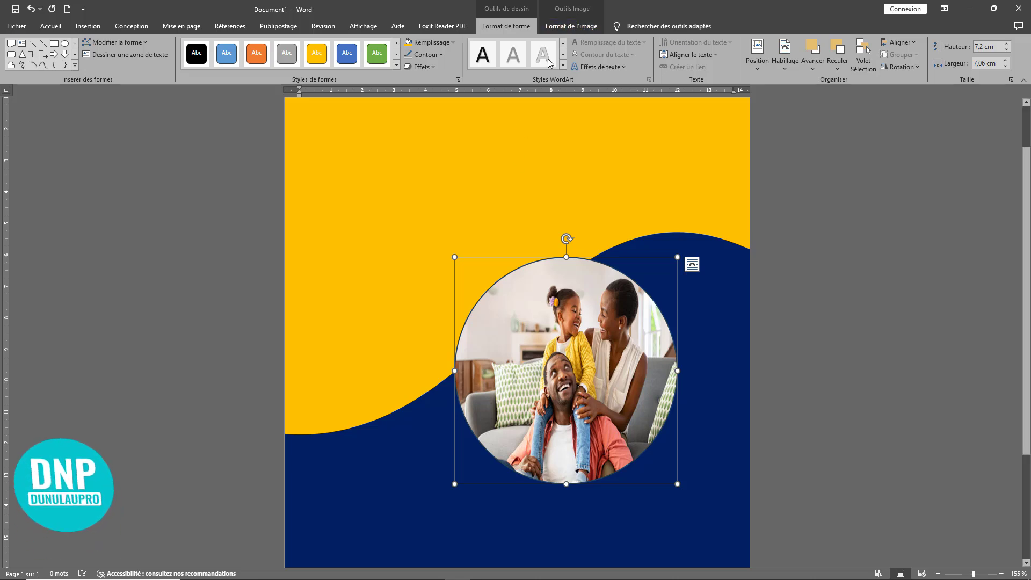
click(576, 29)
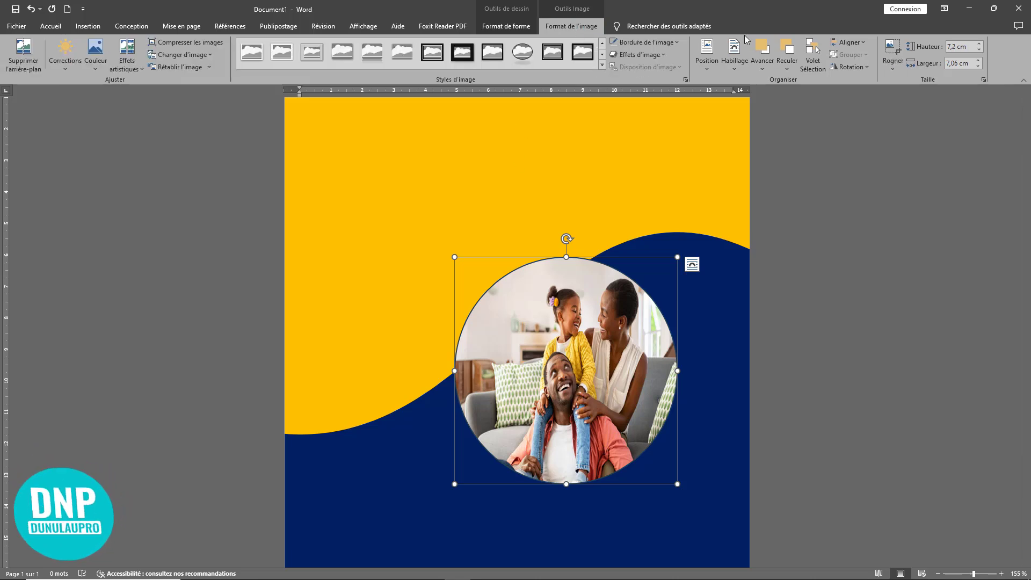
click(892, 68)
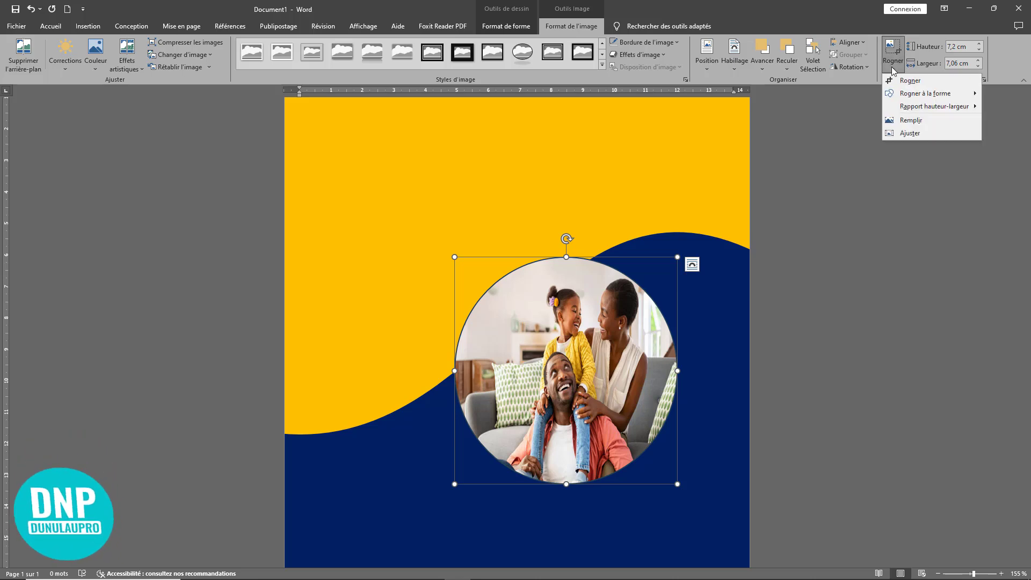
click(921, 120)
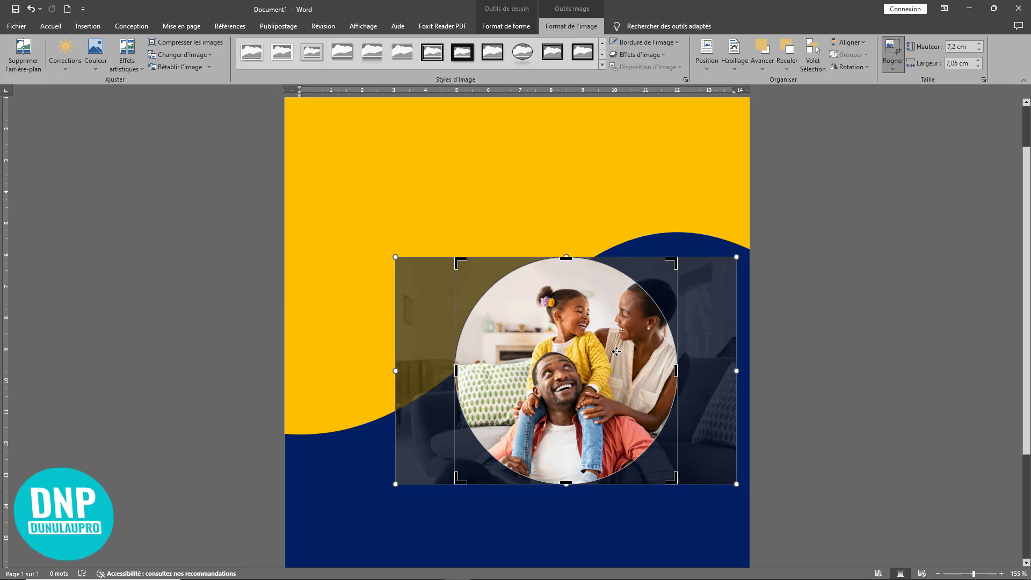
Step: Shift the picture left inside the circular crop, enlarge it slightly to cover the whole circle, and finish cropping
drag(617, 352, 582, 359)
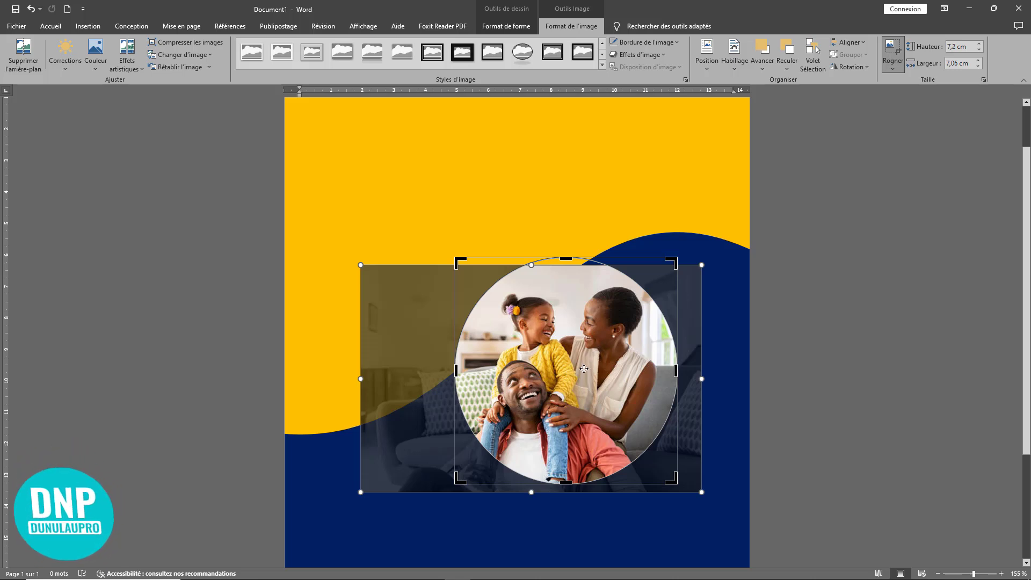
drag(584, 368, 585, 357)
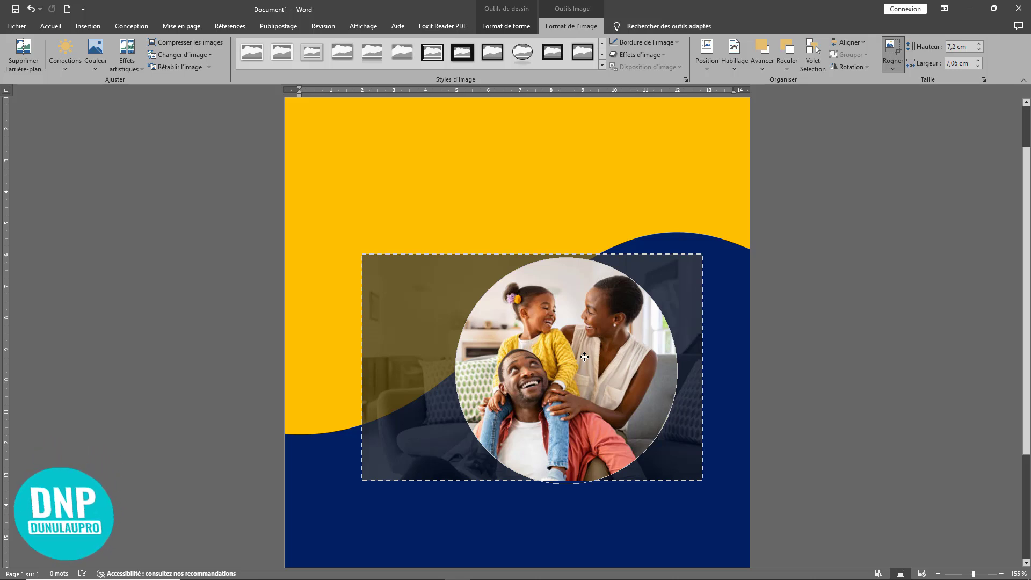
drag(584, 357, 584, 356)
drag(702, 480, 712, 487)
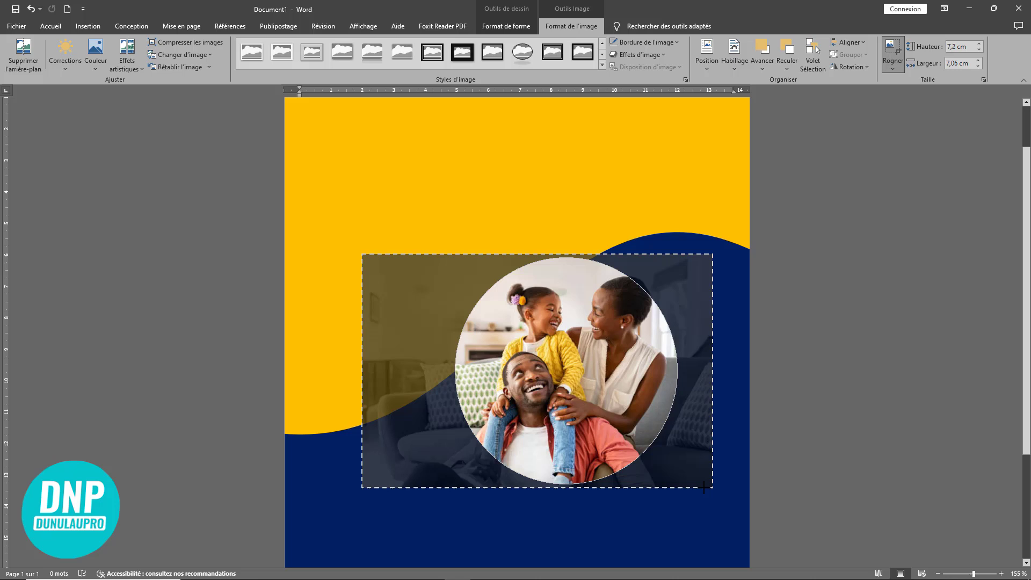
click(893, 51)
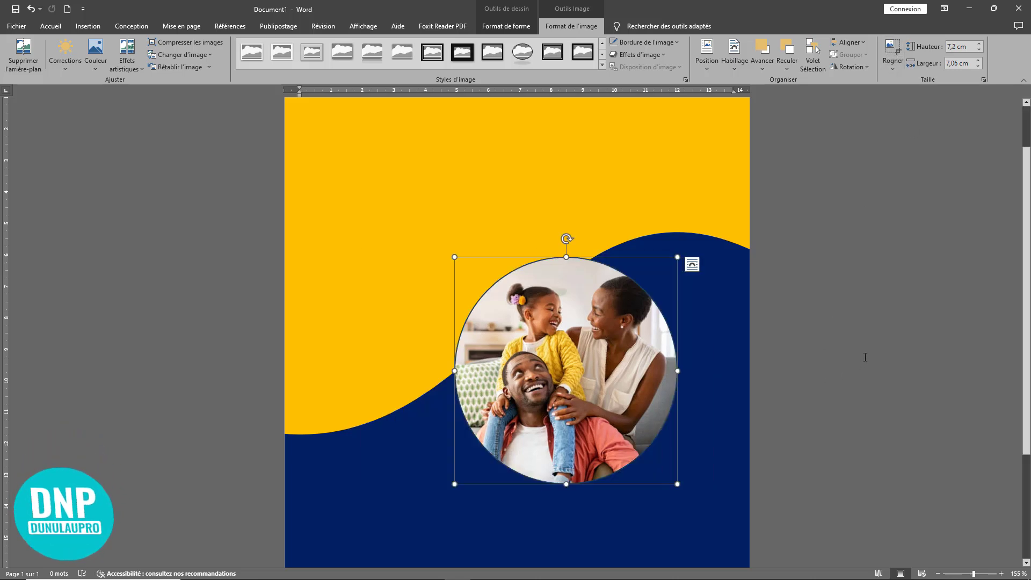
Step: Remove the outline from the circular family photo
click(512, 344)
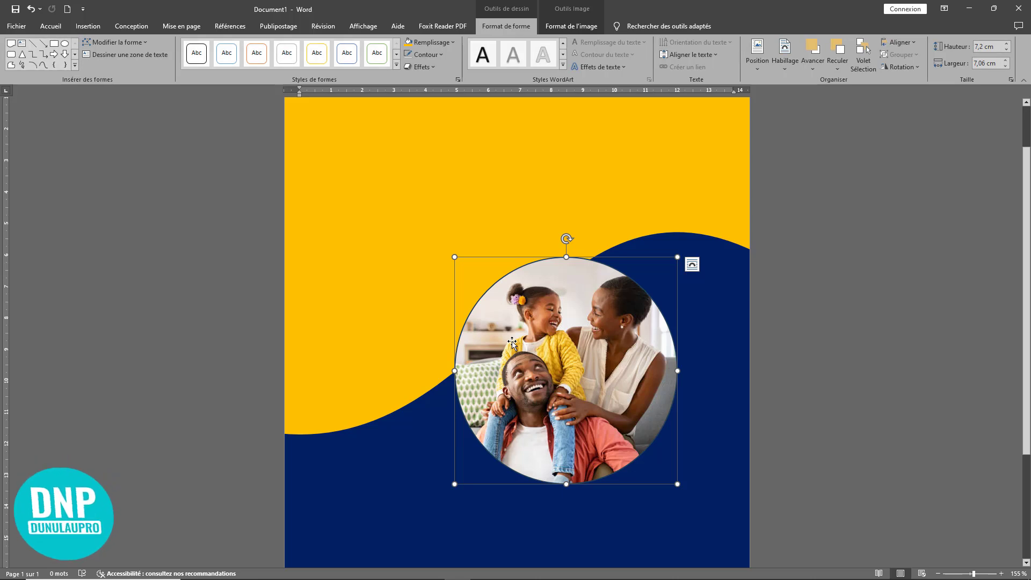
click(425, 54)
click(440, 191)
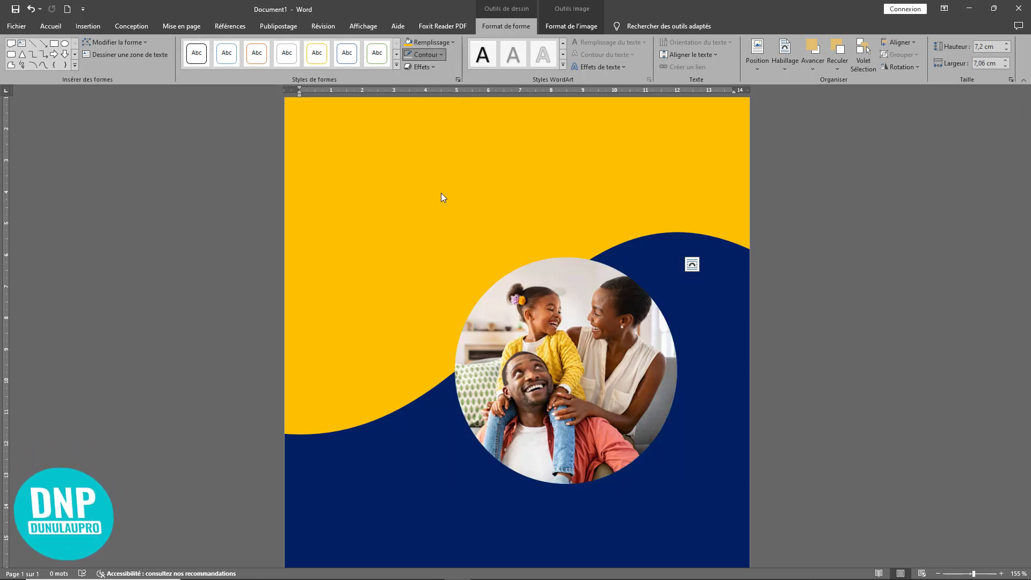
click(827, 323)
ctrl+scroll(827, 323, down, 6)
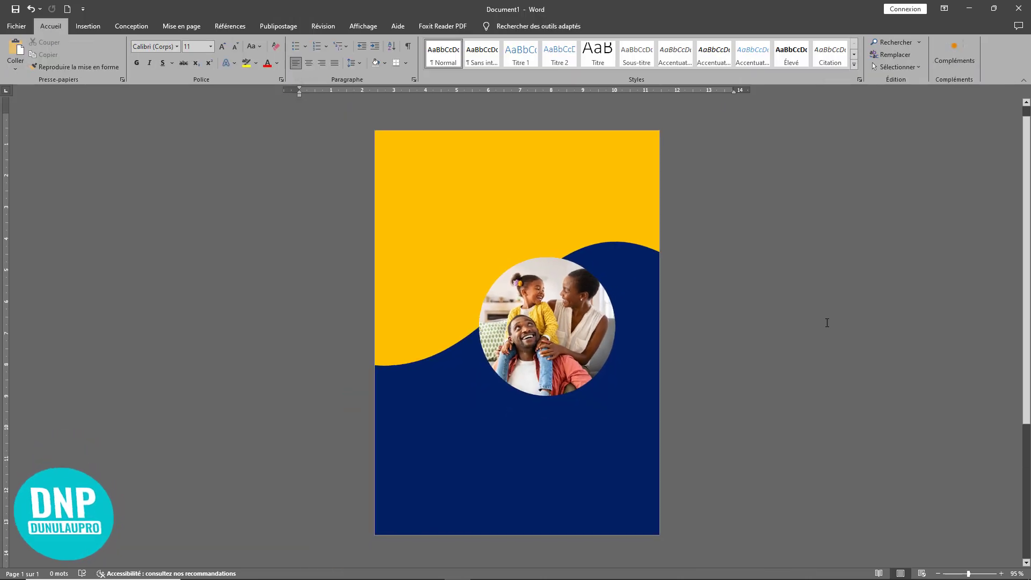
Step: Duplicate the circular photo and place the copy above and to the left of the original, over the yellow area
ctrl+scroll(827, 323, up, 4)
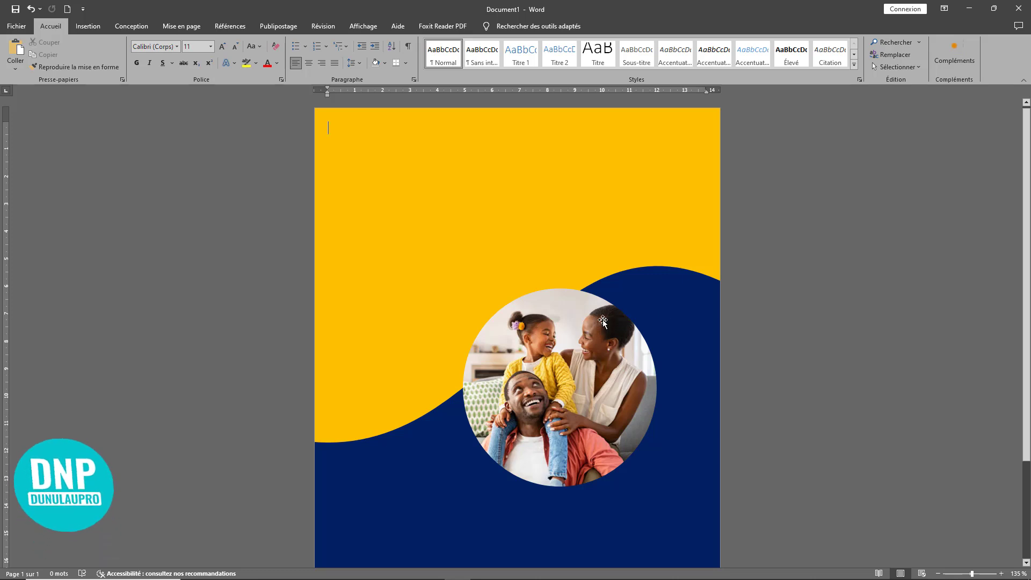
click(516, 375)
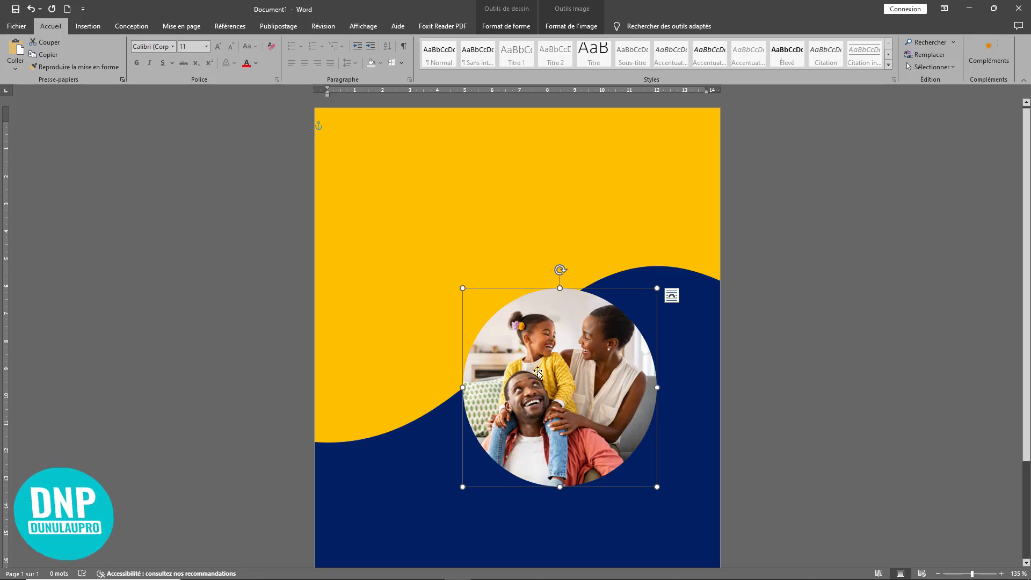
ctrl+drag(511, 383, 445, 350)
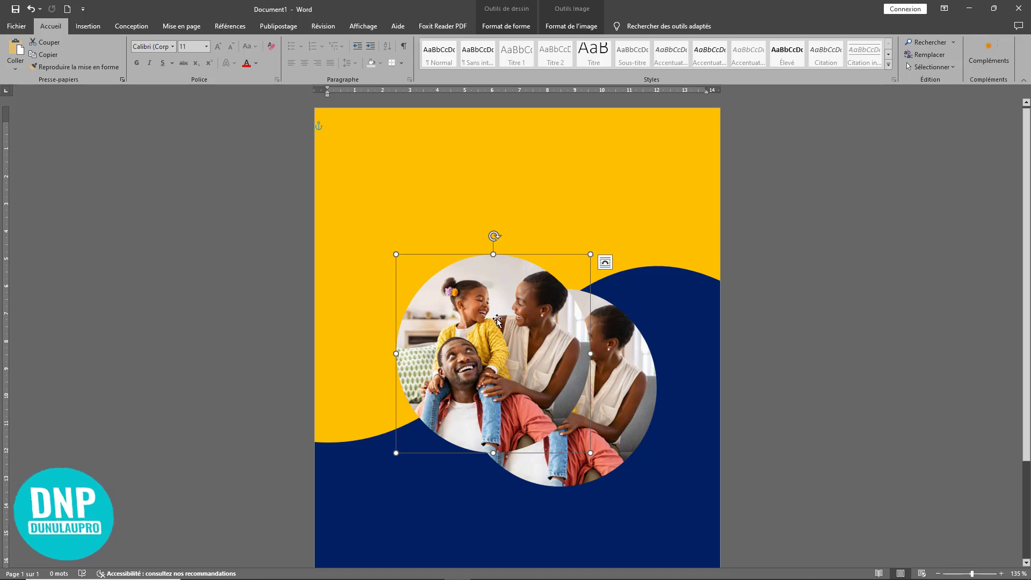
drag(498, 321, 488, 245)
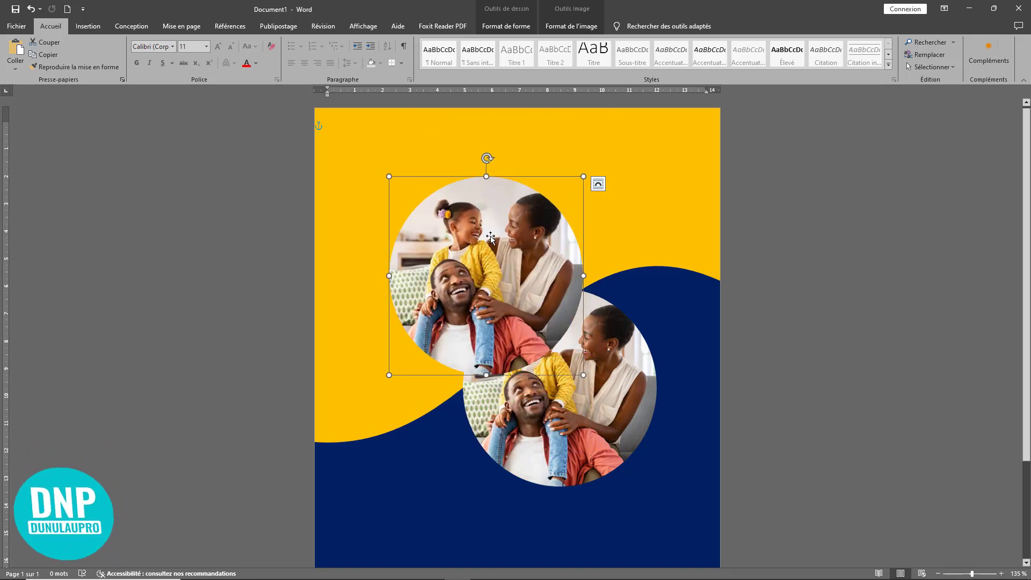
Step: Set the copied circle to 7,5 cm high and 7,2 cm wide, and shift it slightly right and down
double_click(481, 246)
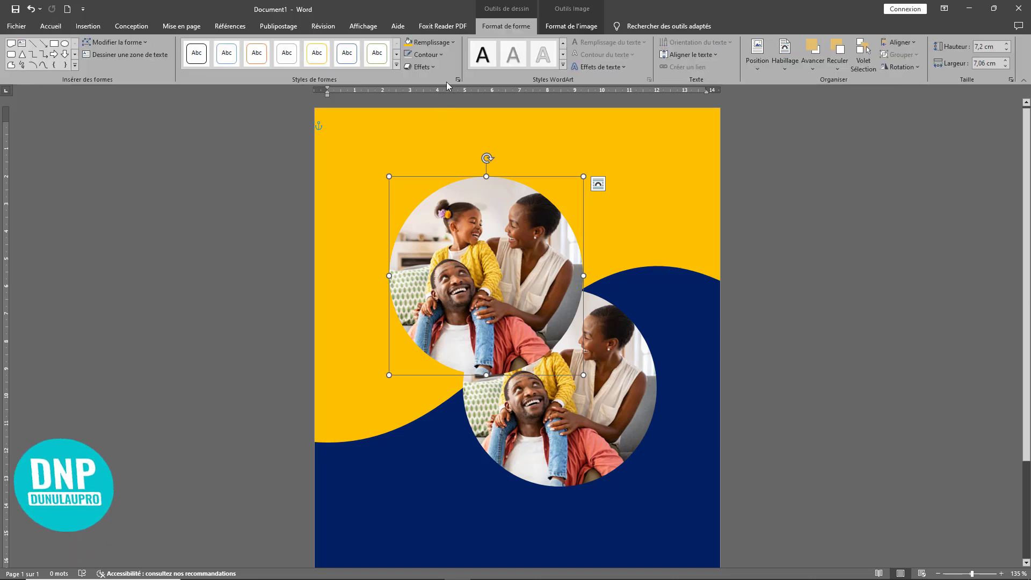
click(983, 47)
key(Return)
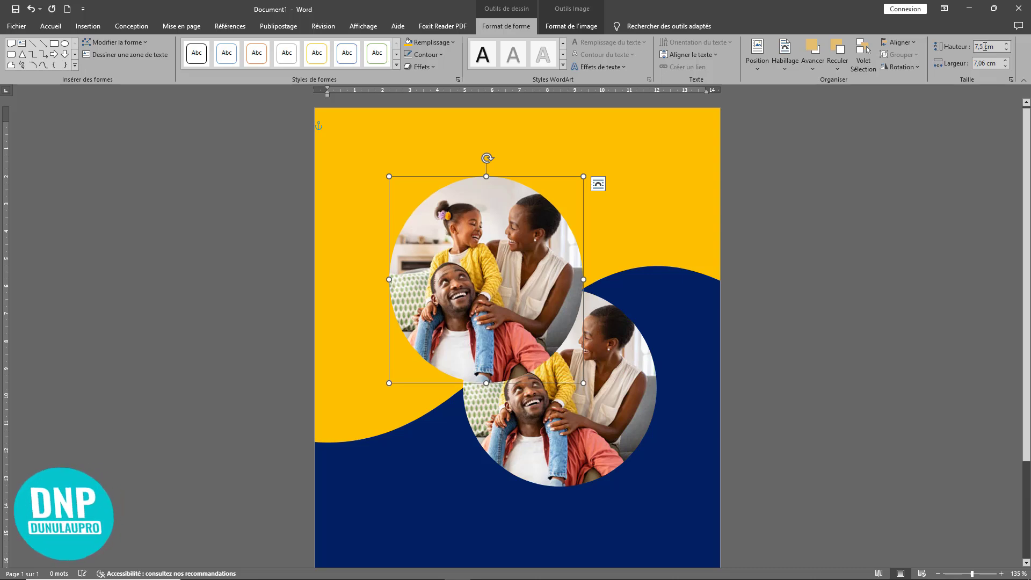
click(986, 63)
click(984, 63)
key(Return)
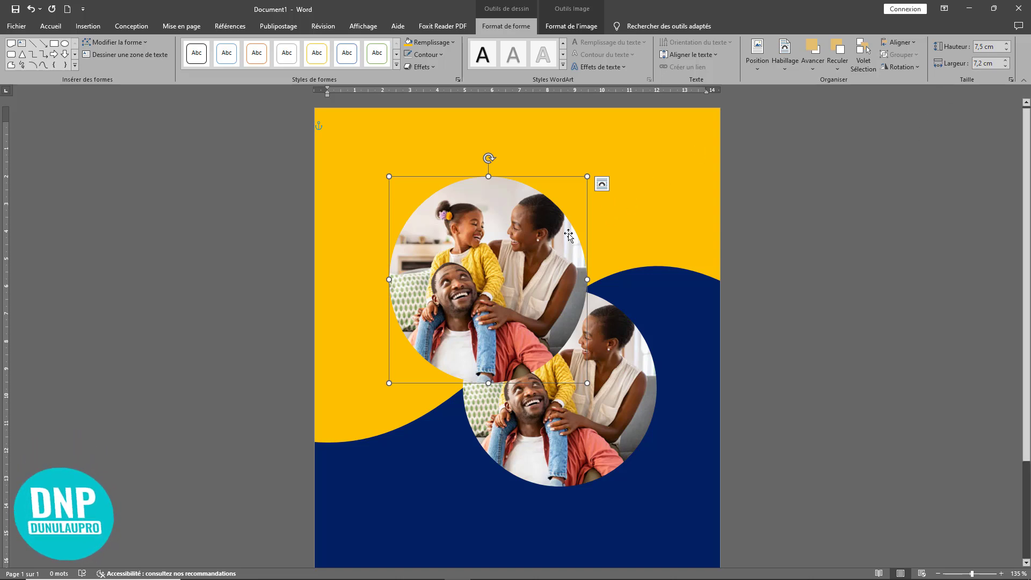
drag(483, 277, 514, 287)
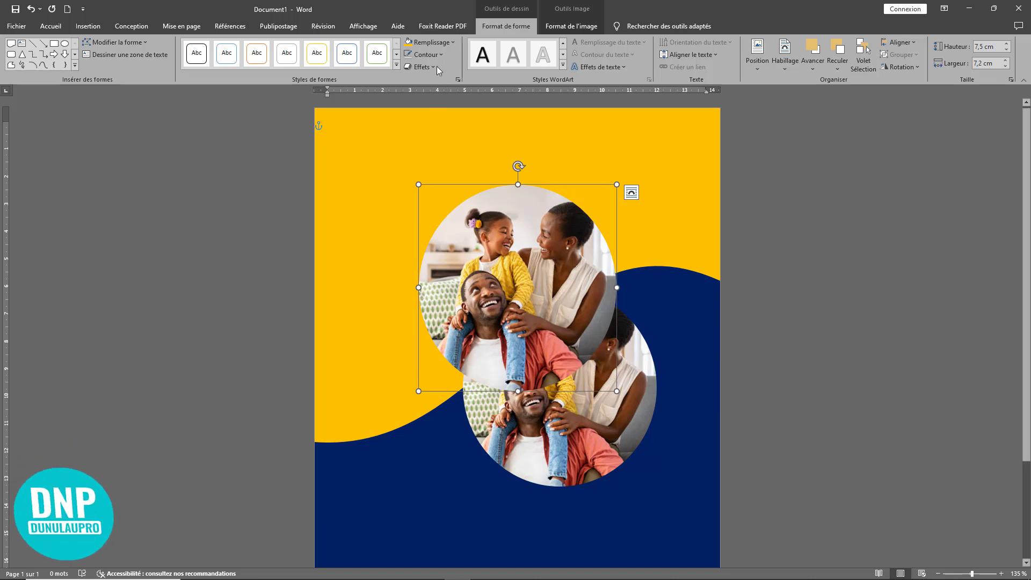
Step: Replace the copied circle's picture fill with plain white
click(443, 43)
click(443, 43)
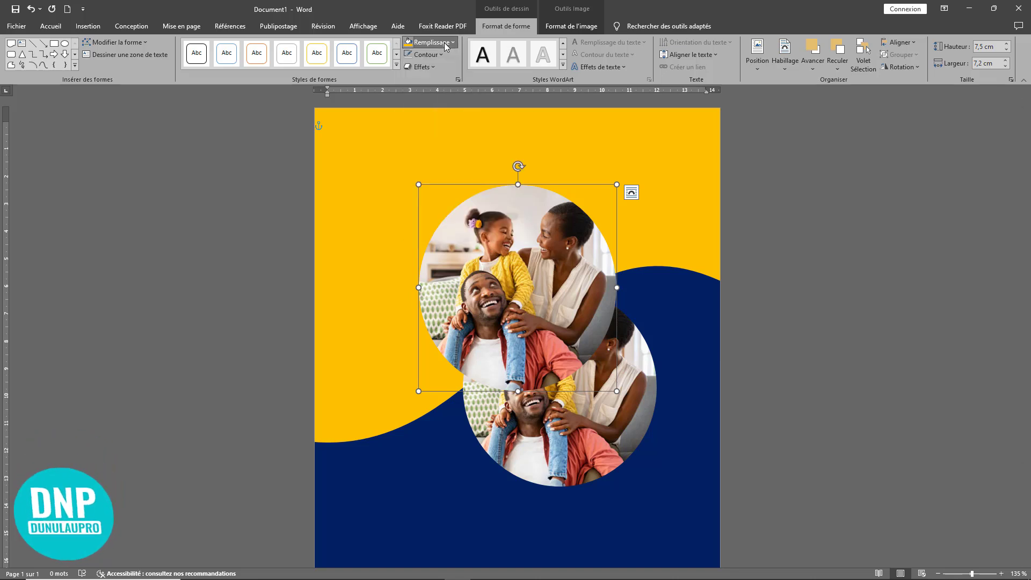
click(433, 42)
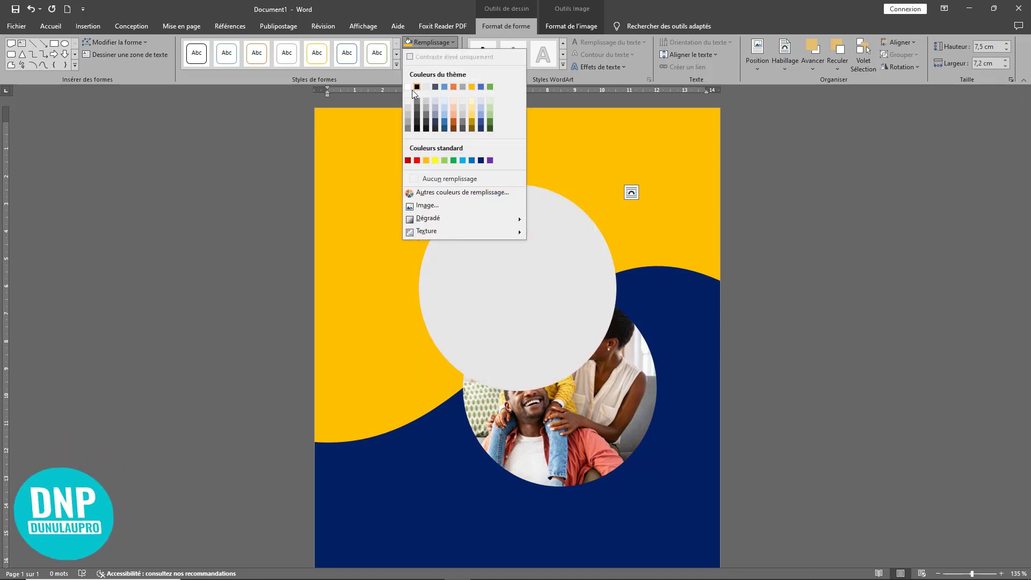
click(417, 87)
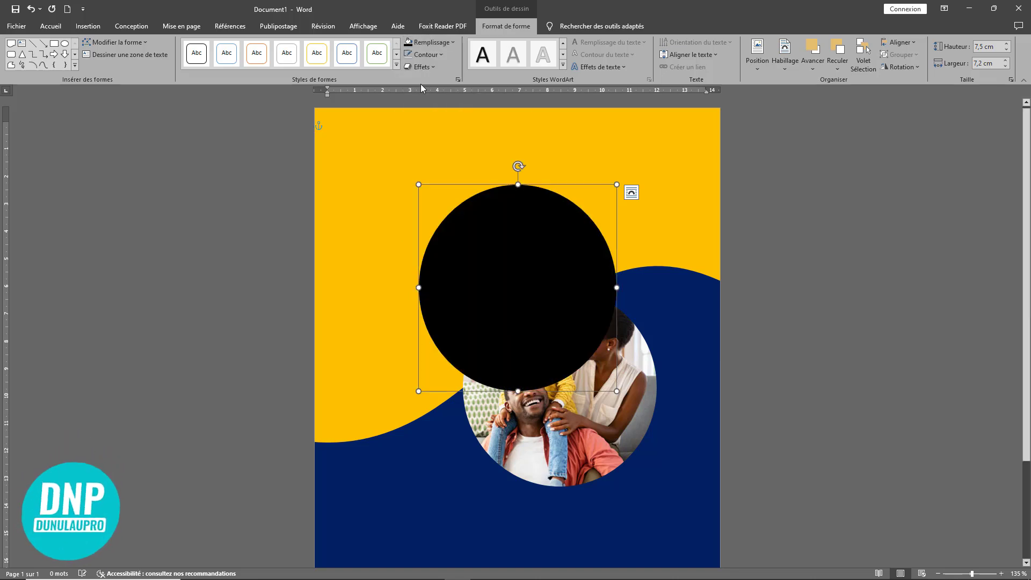
click(433, 44)
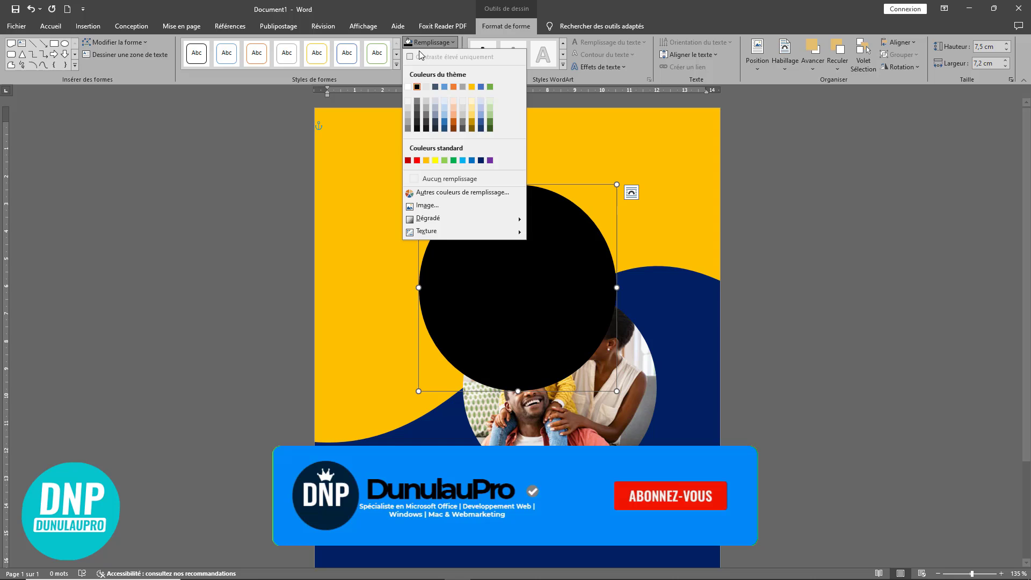
click(410, 85)
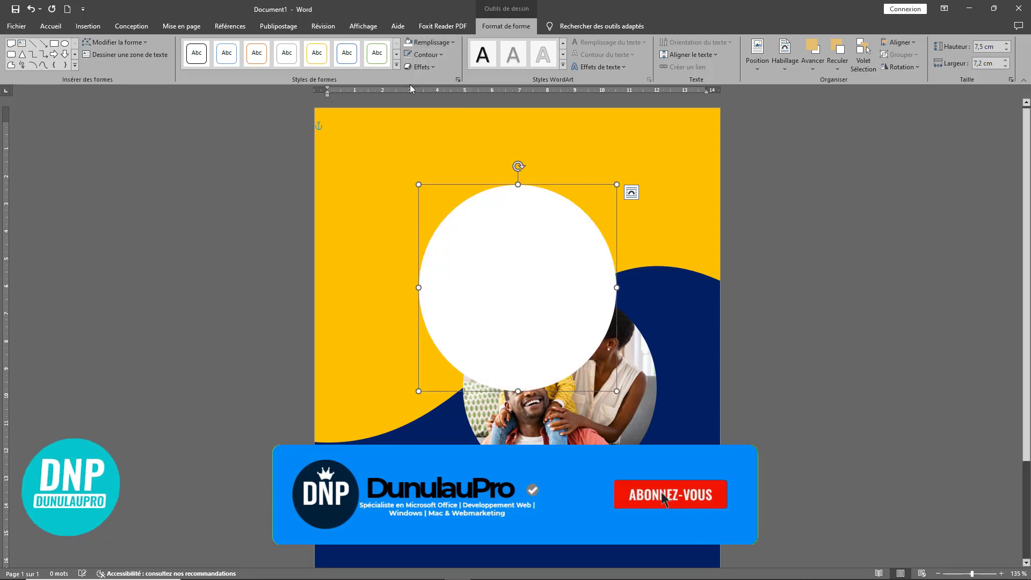
Step: Give the copied circle a 3 pt outline and remove its fill to leave only a ring
click(439, 56)
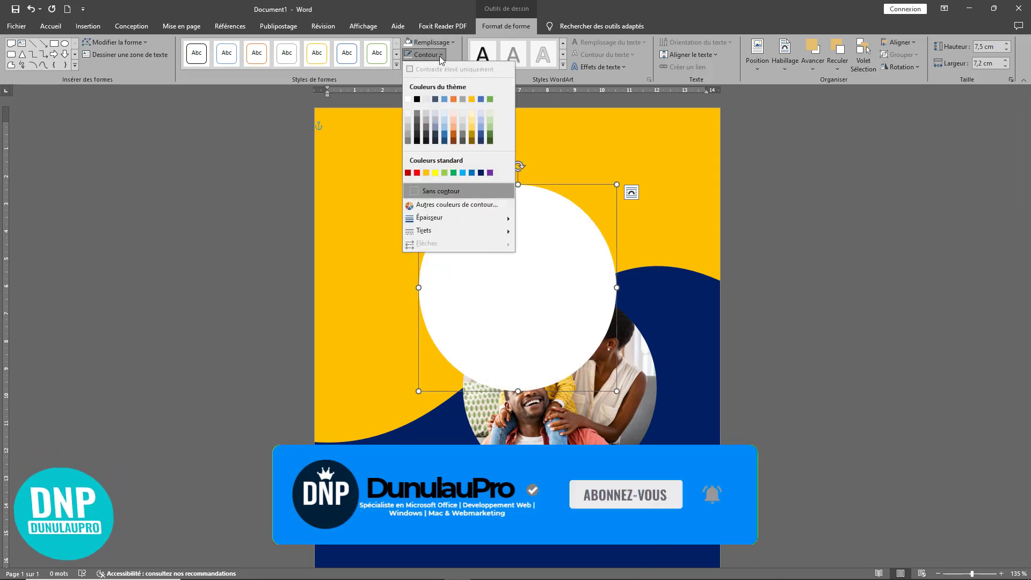
mouse_move(441, 219)
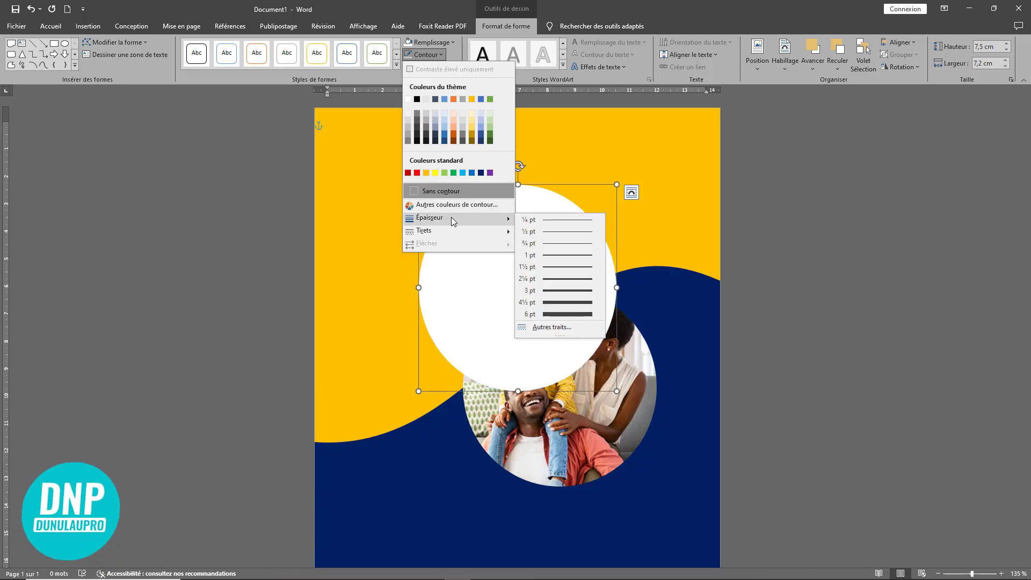
click(566, 289)
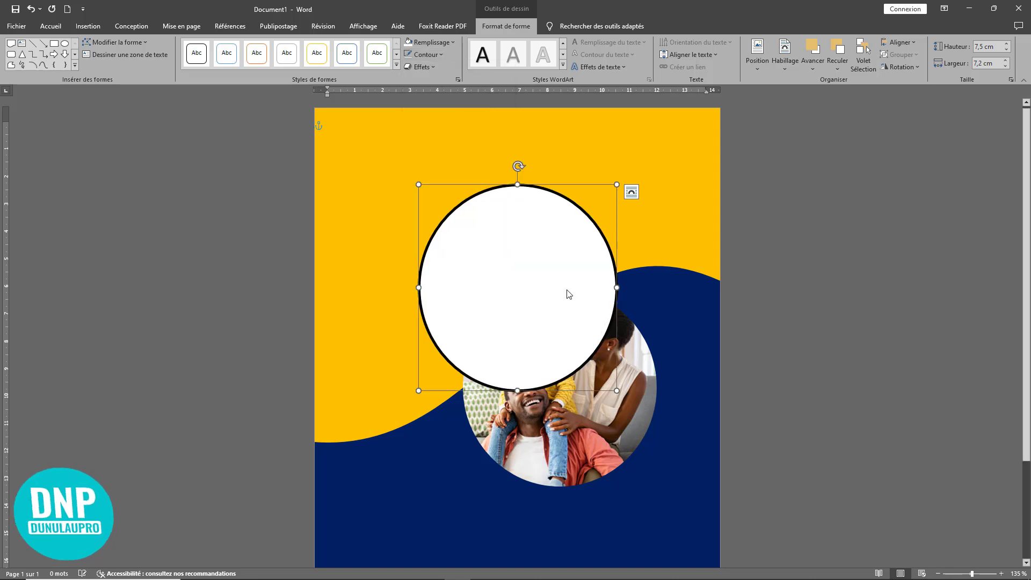
click(424, 43)
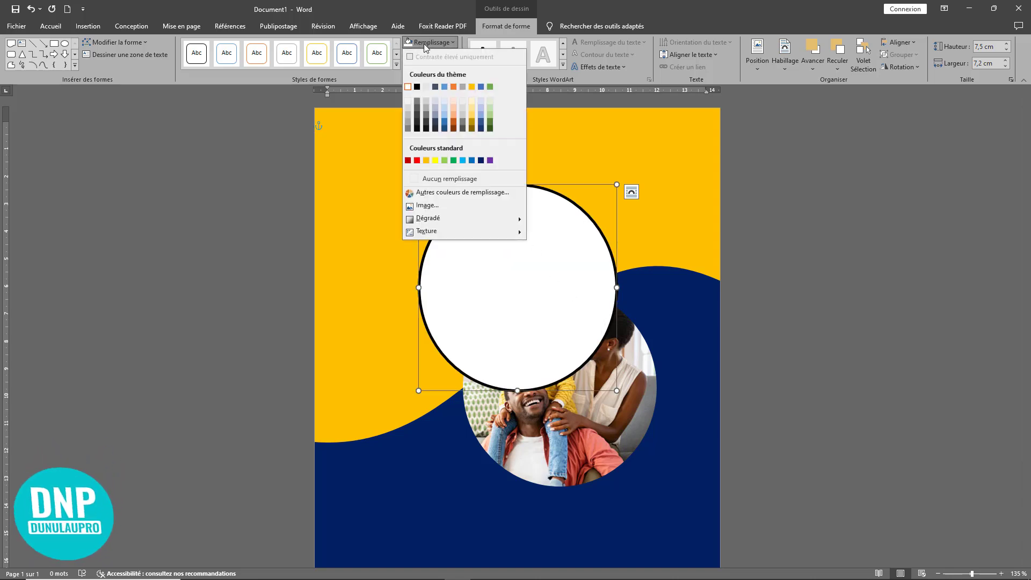
click(458, 180)
Step: Move the ring onto the circular family photo and nudge it down to surround the picture
drag(464, 203, 504, 300)
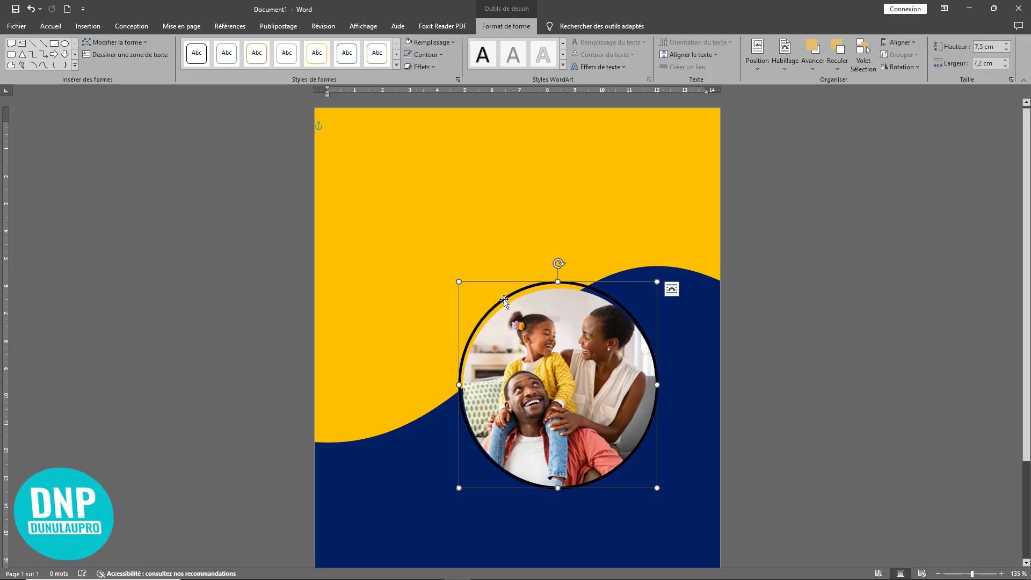
key(Down)
key(Down)
key(Down)
key(Down)
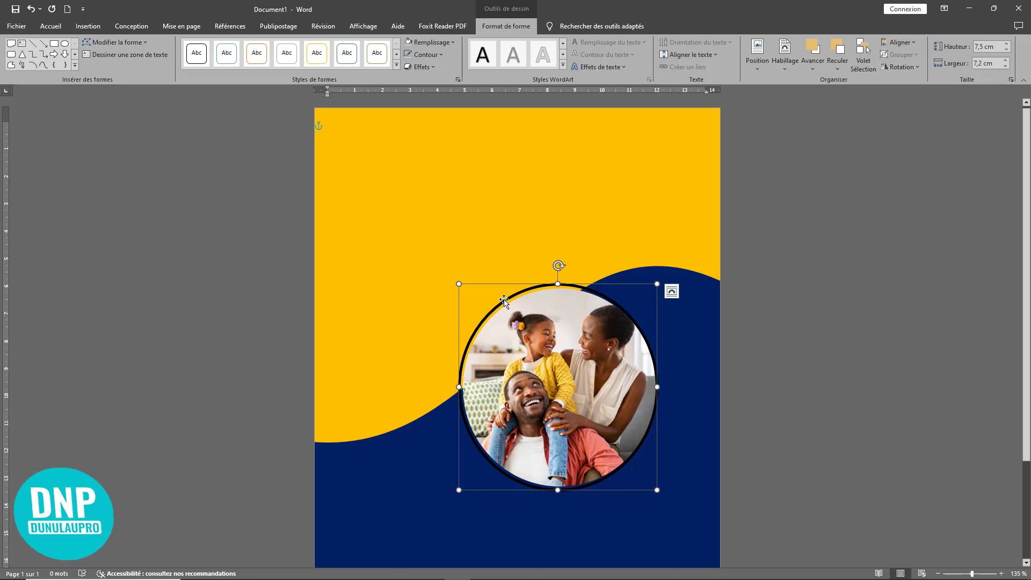
Step: Enlarge the ring to about 7,41 cm wide and 7,65 cm high and fine-tune its vertical position around the photo
drag(656, 489, 663, 494)
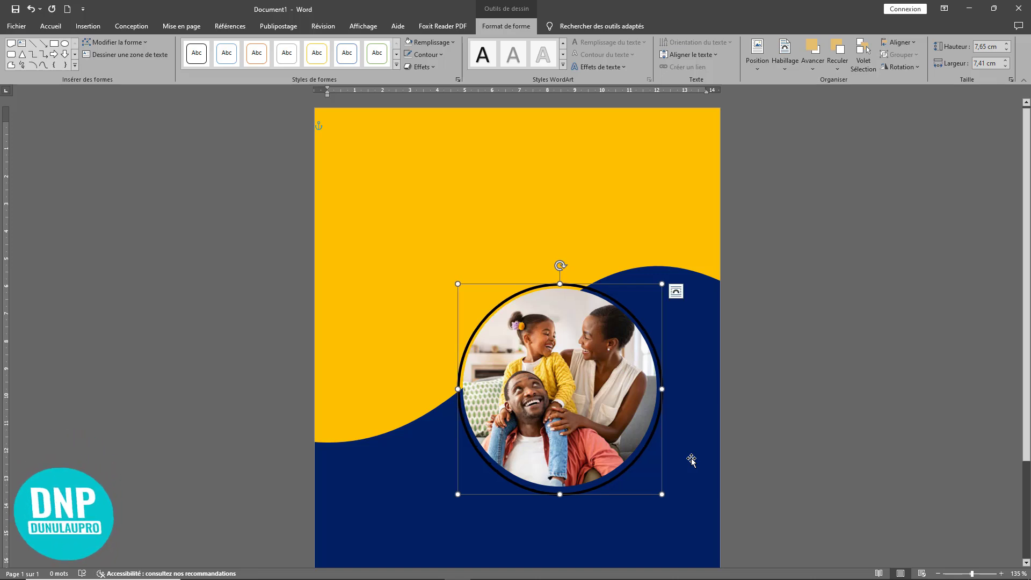
key(Up)
key(Up)
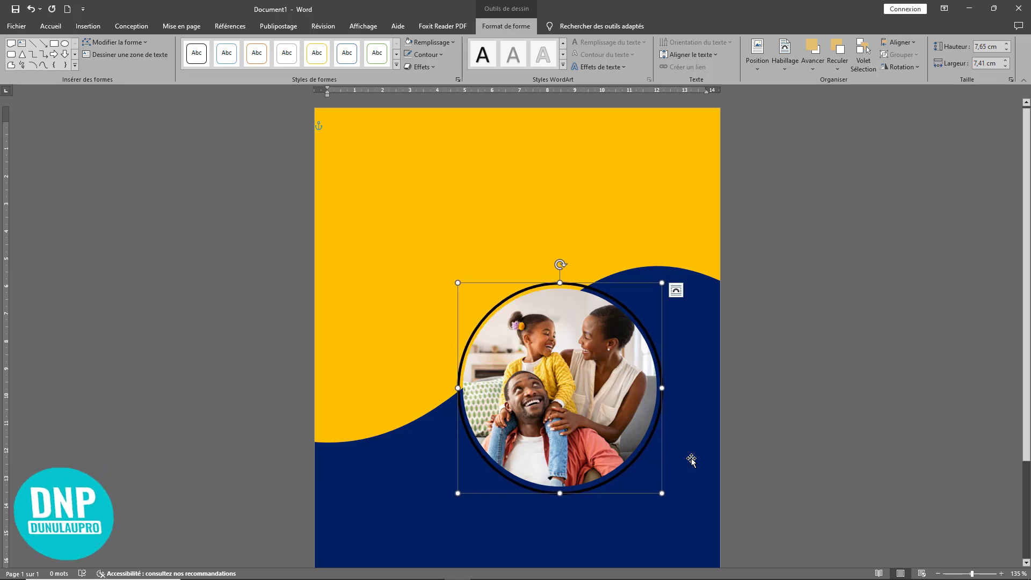
key(Down)
key(Down)
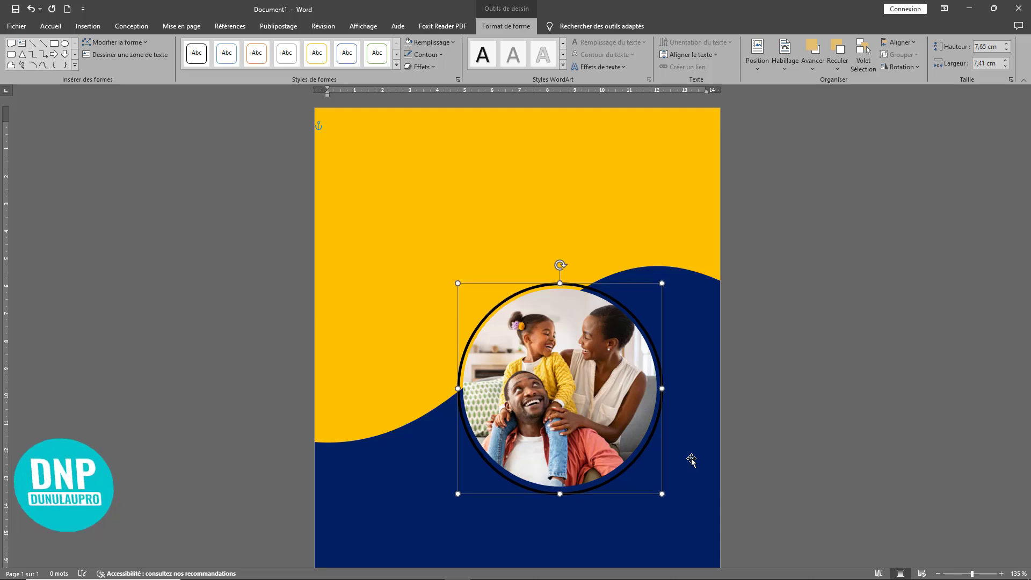
scroll(610, 335, up, 6)
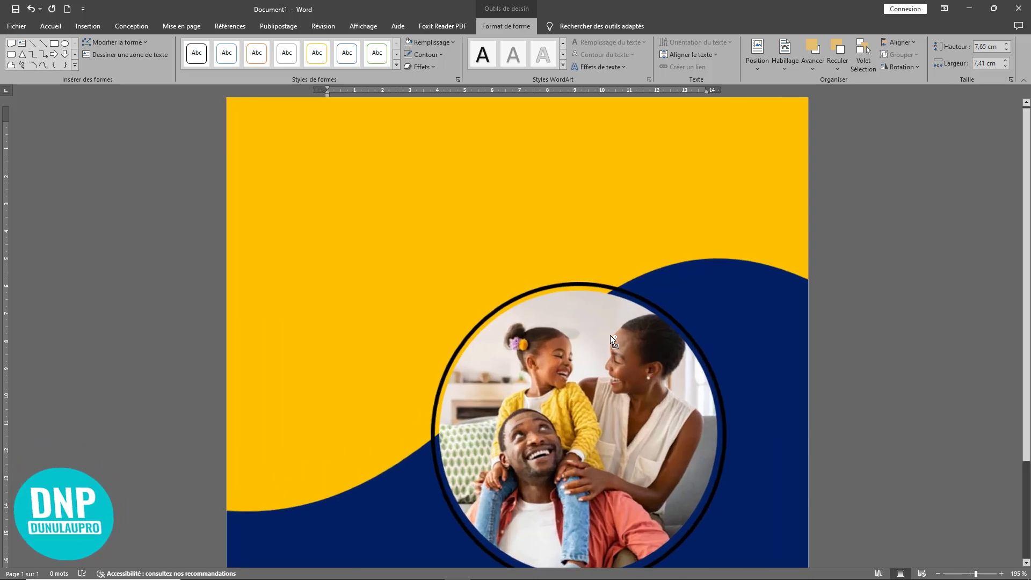
Step: Resize the ring to 7,48 cm wide and 7,62 cm high and nudge it to sit evenly around the family photo
scroll(610, 335, down, 5)
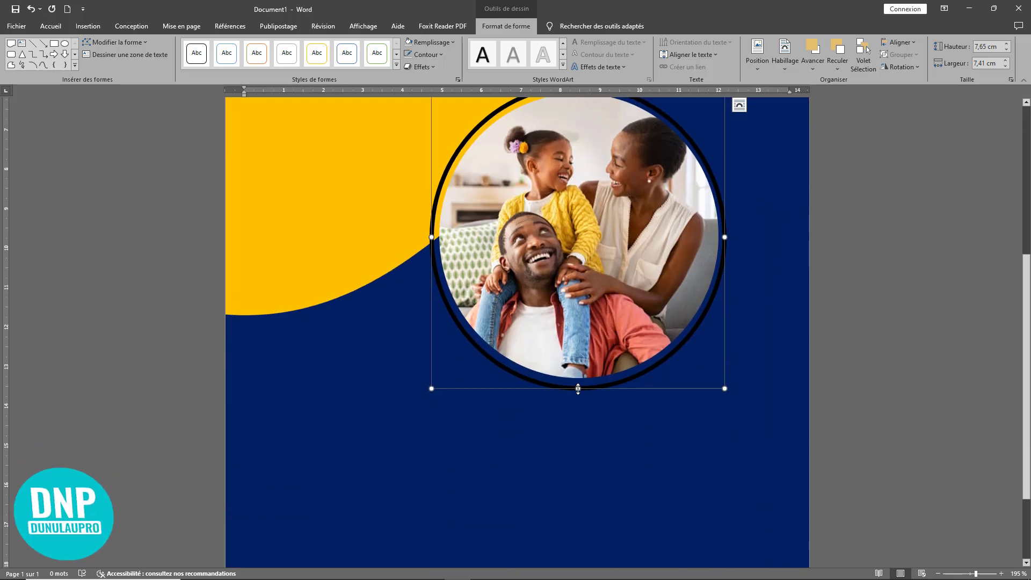
drag(578, 388, 578, 386)
drag(724, 235, 728, 236)
key(Left)
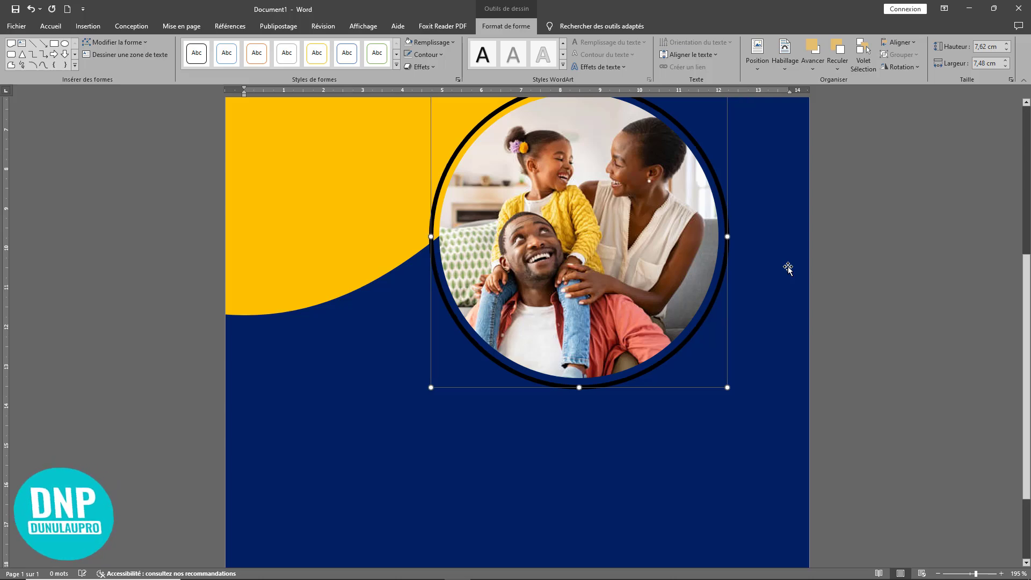
key(Left)
key(Down)
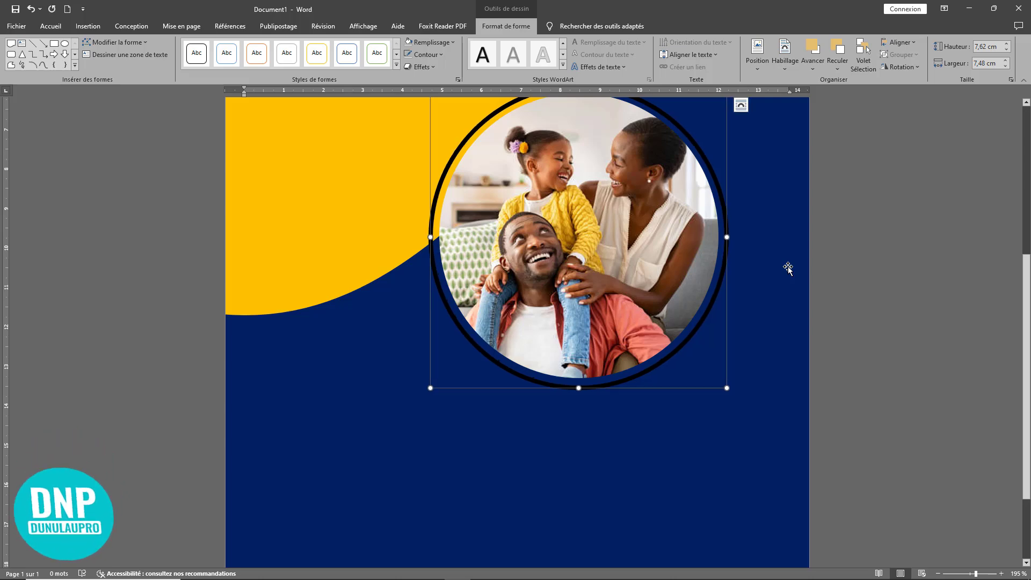
Step: Recolour the ring's black outline with the standard golden orange that matches the wavy shape
scroll(769, 356, up, 5)
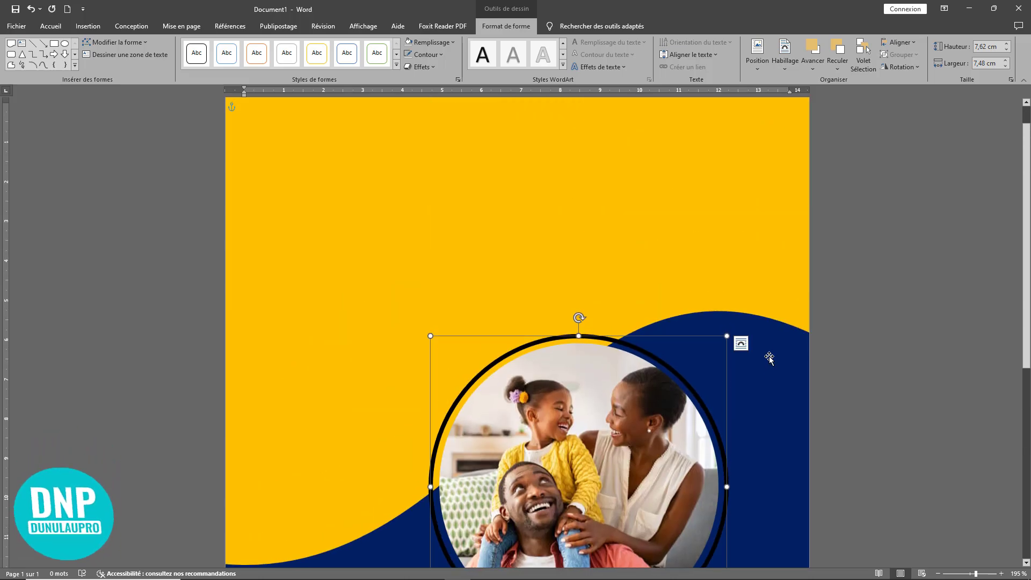
scroll(744, 340, down, 3)
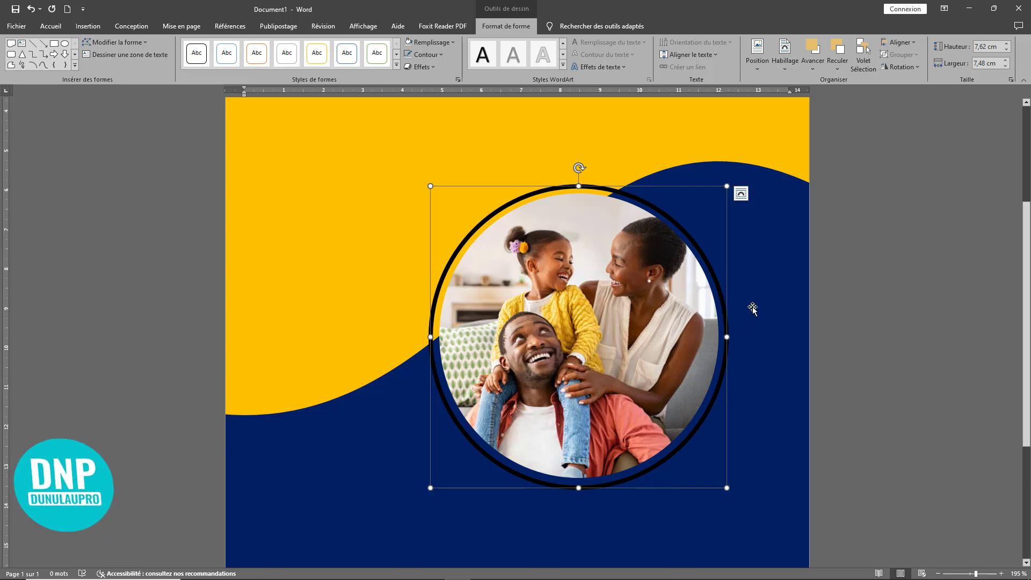
scroll(764, 324, down, 3)
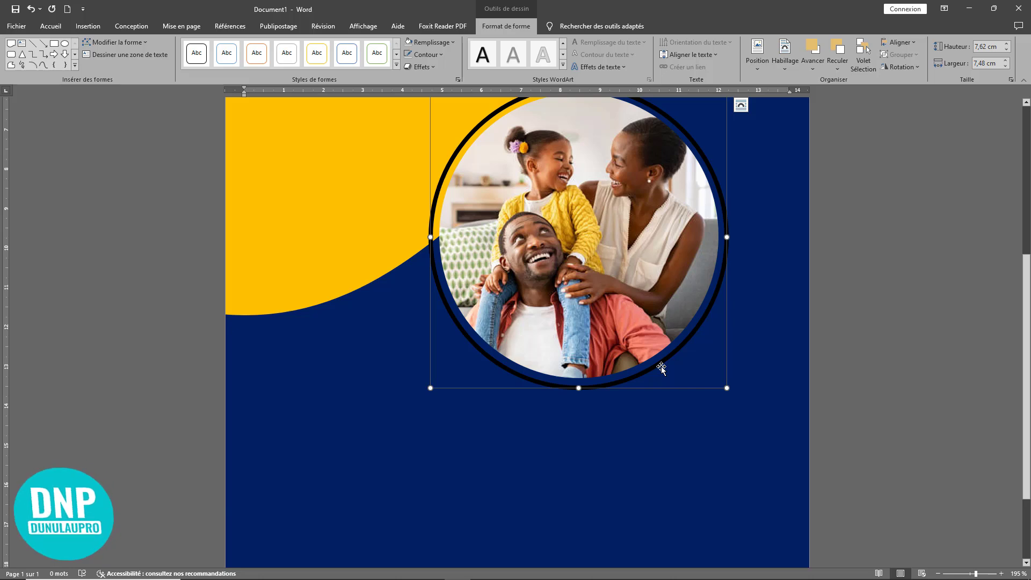
click(439, 55)
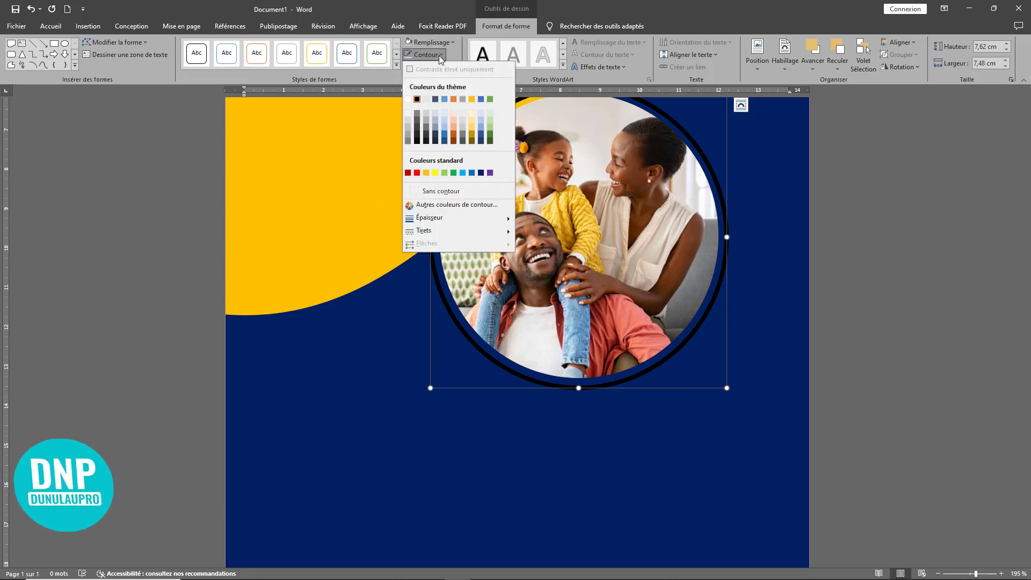
click(426, 173)
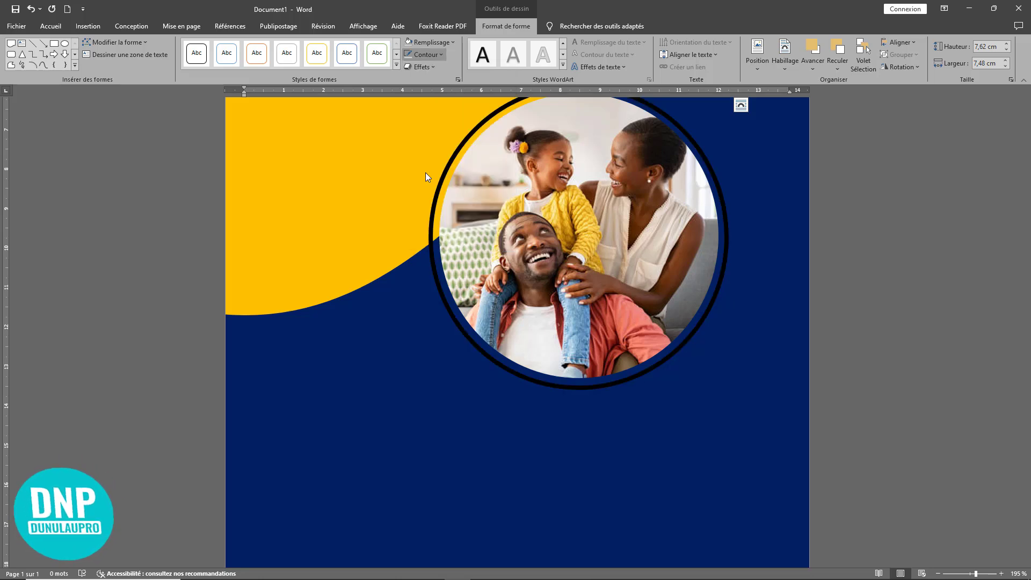
click(401, 406)
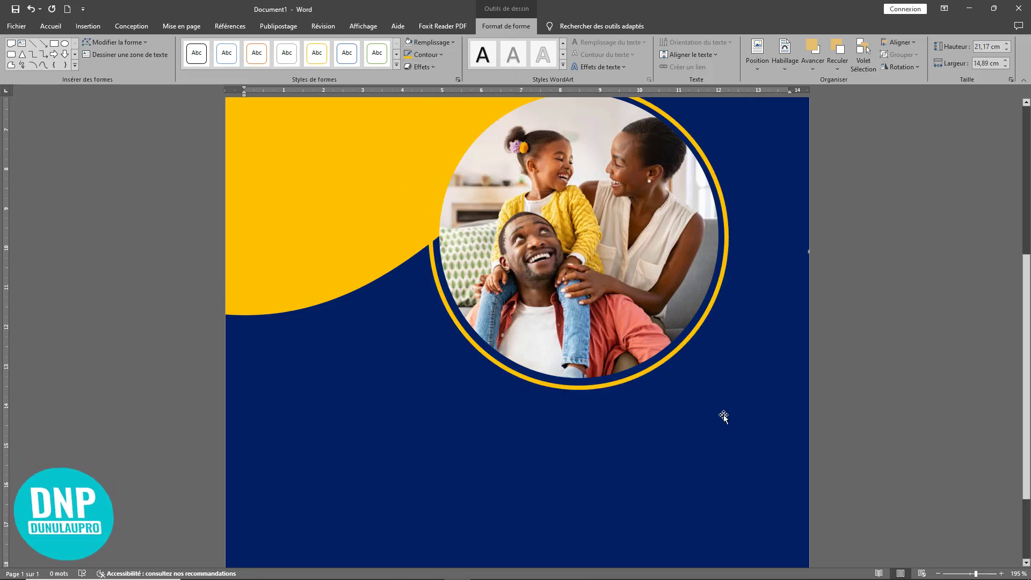
Step: Group the circular family photo with its surrounding ring
ctrl+scroll(726, 411, down, 4)
scroll(726, 411, up, 3)
ctrl+scroll(728, 414, down, 3)
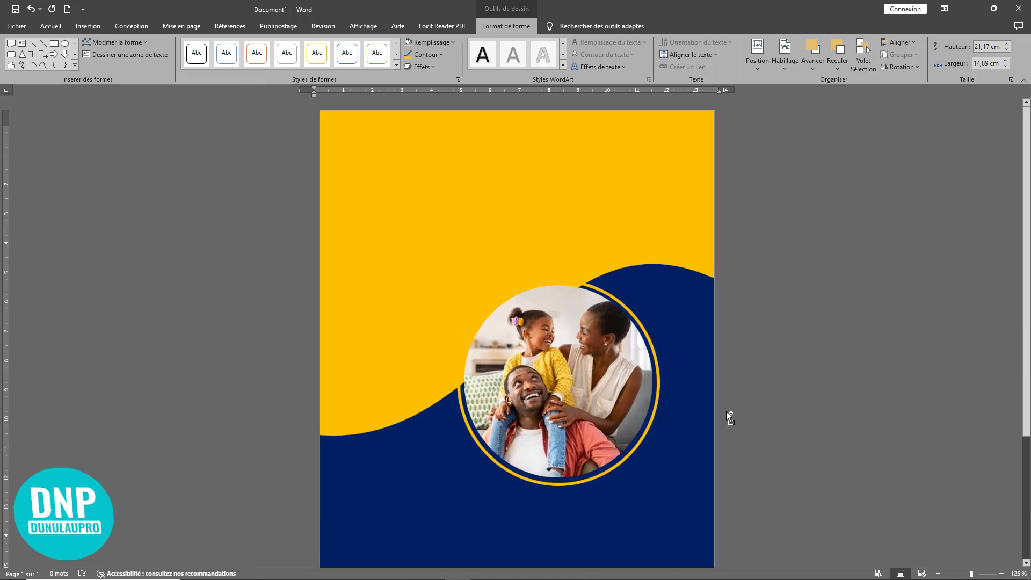
scroll(684, 408, down, 3)
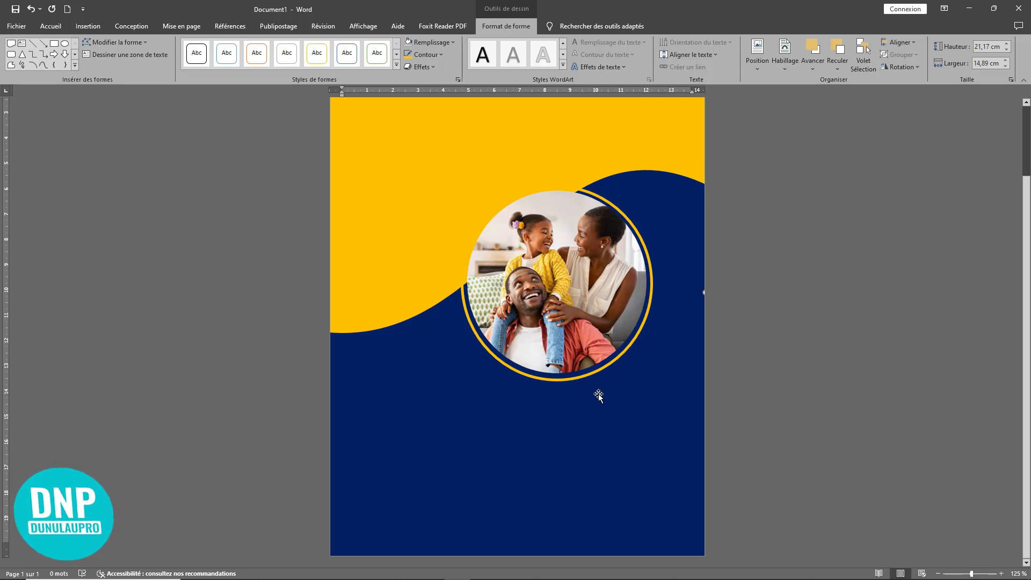
click(527, 337)
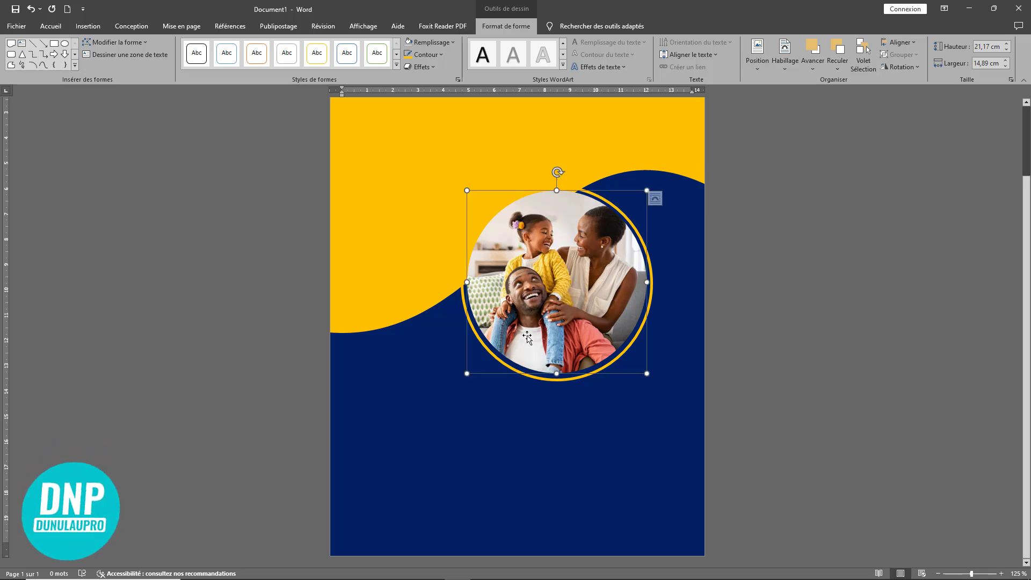
shift+click(465, 301)
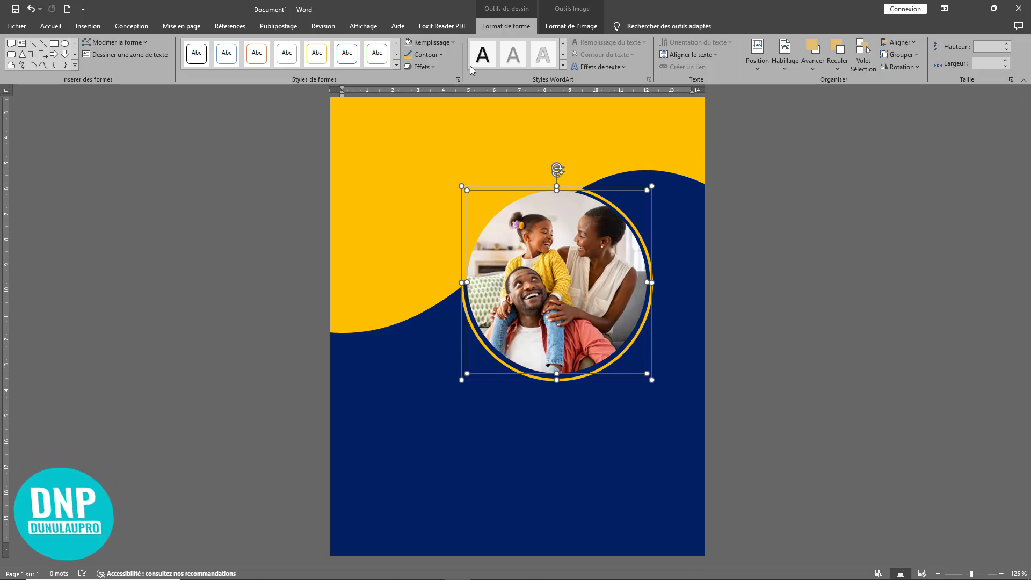
click(911, 54)
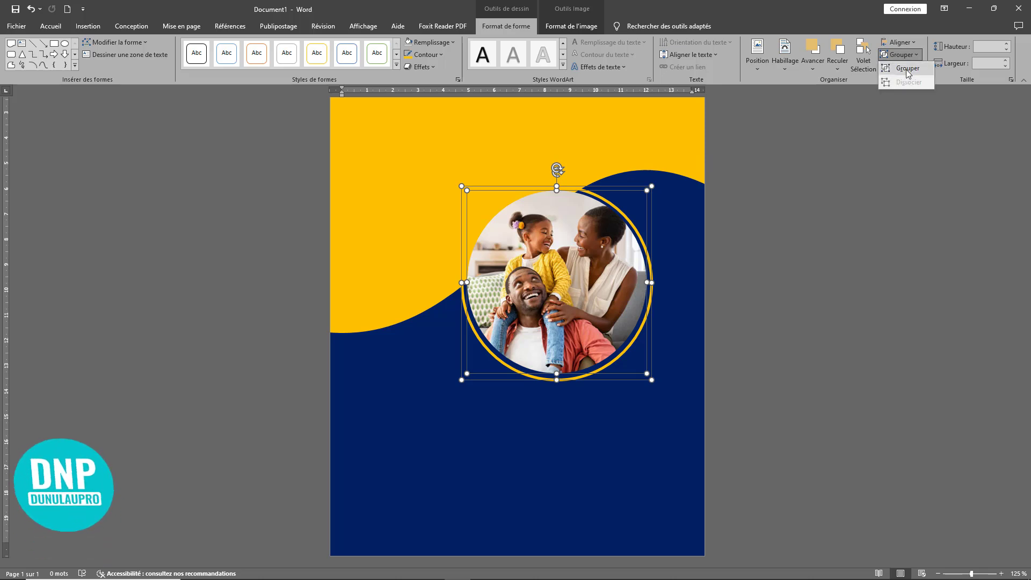
click(907, 71)
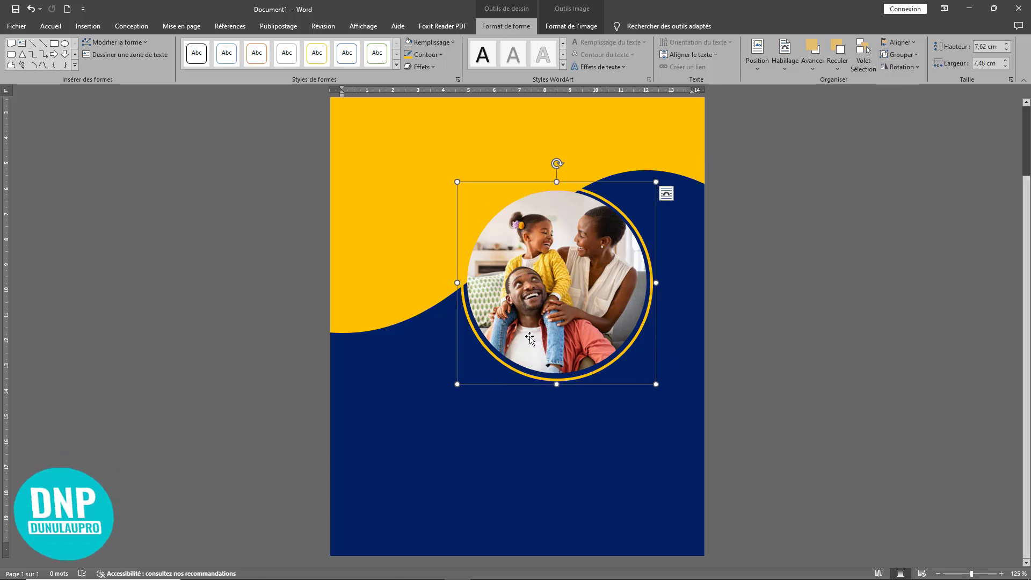
Step: Duplicate the ringed photo, shrink the copy to 3,02 cm square and place it on the blue area below the wave
drag(526, 346, 420, 502)
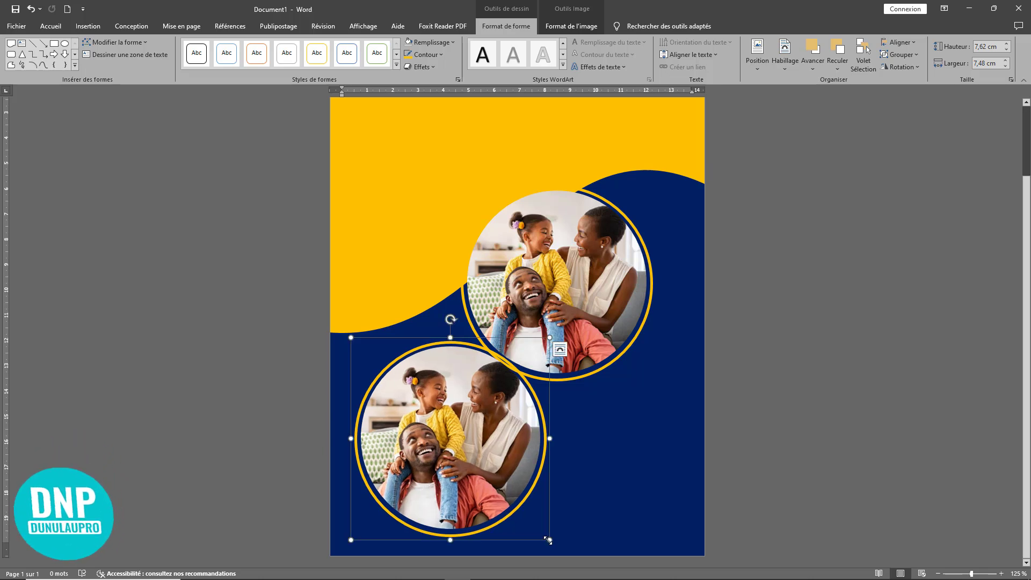
drag(549, 540, 431, 418)
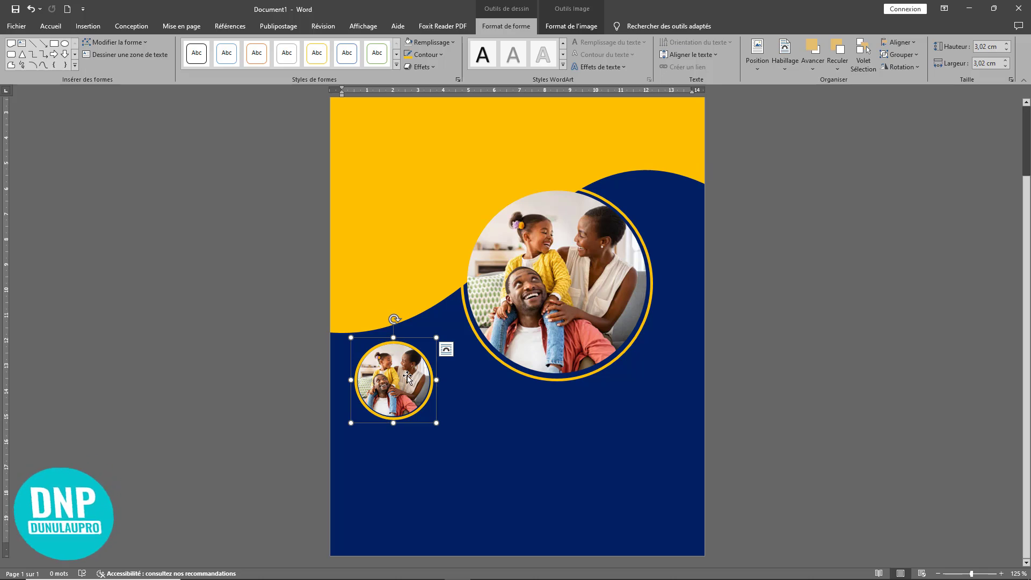
drag(378, 378, 399, 432)
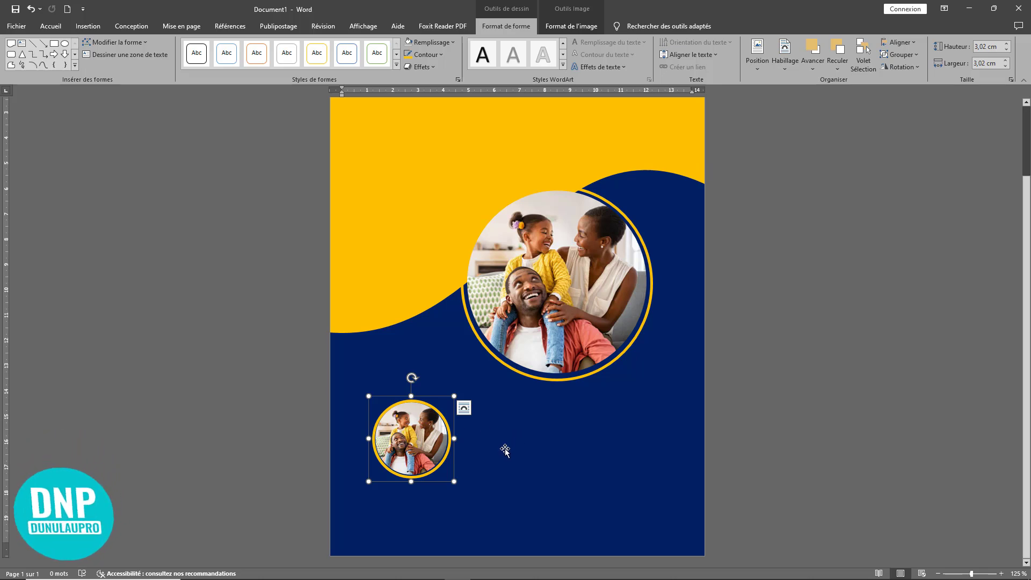
Step: Place two more copies of the small ringed photo beside it to form a row of three
click(464, 407)
click(418, 439)
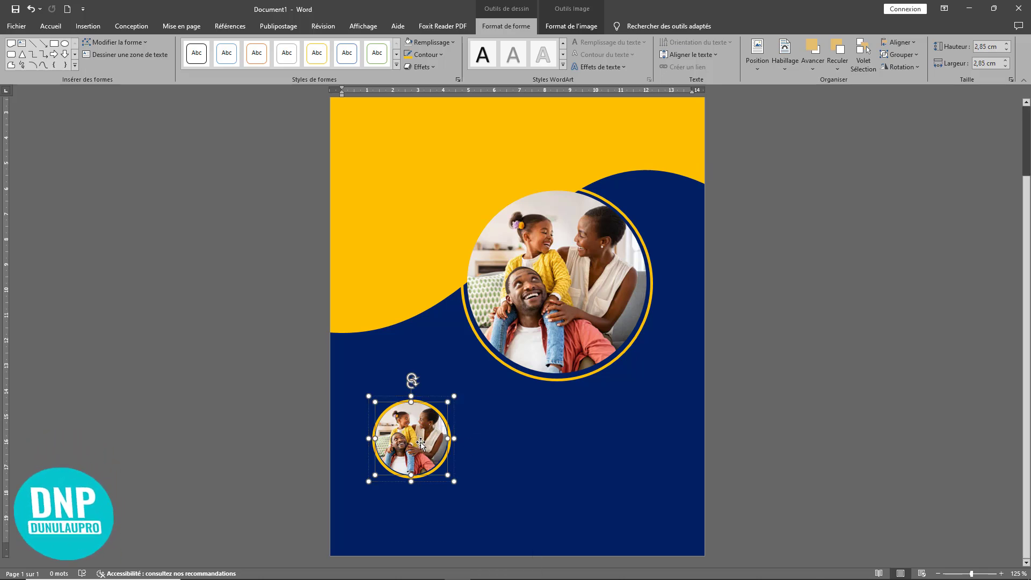
click(455, 483)
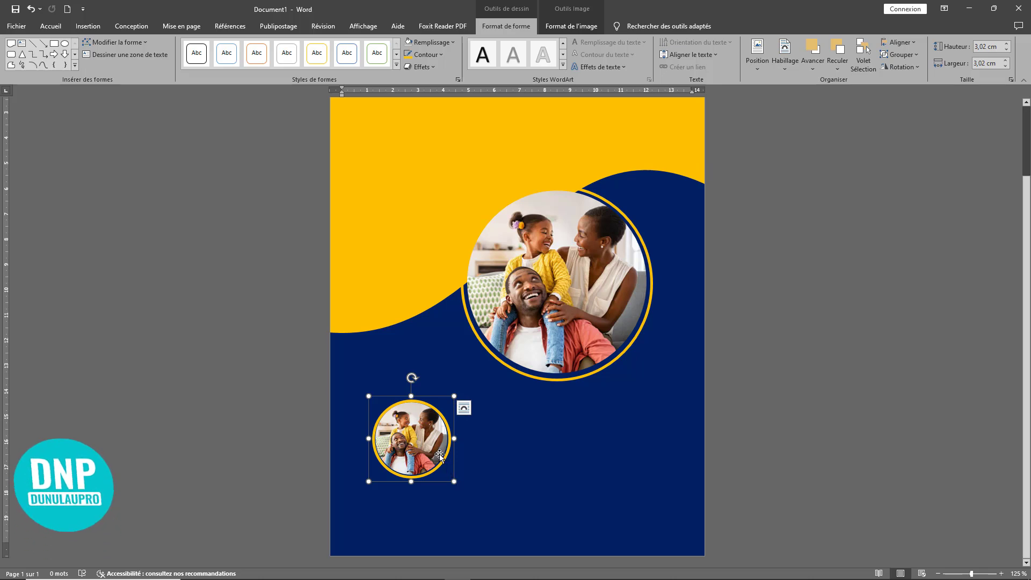
drag(443, 462, 620, 460)
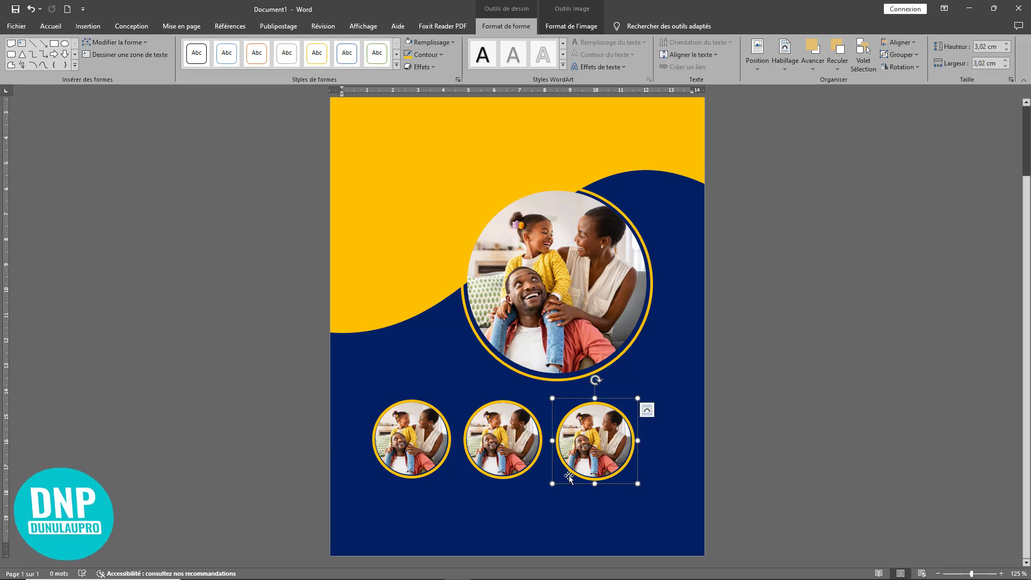
Step: Align the three small ringed photos by their middles and shift the row right to centre it on the page
shift+click(424, 454)
shift+click(512, 457)
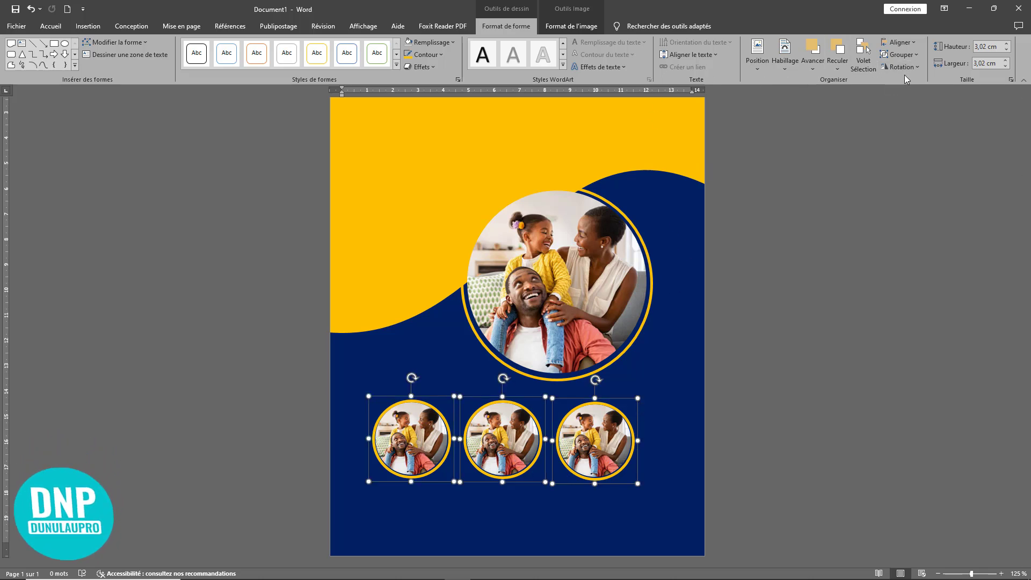
click(913, 43)
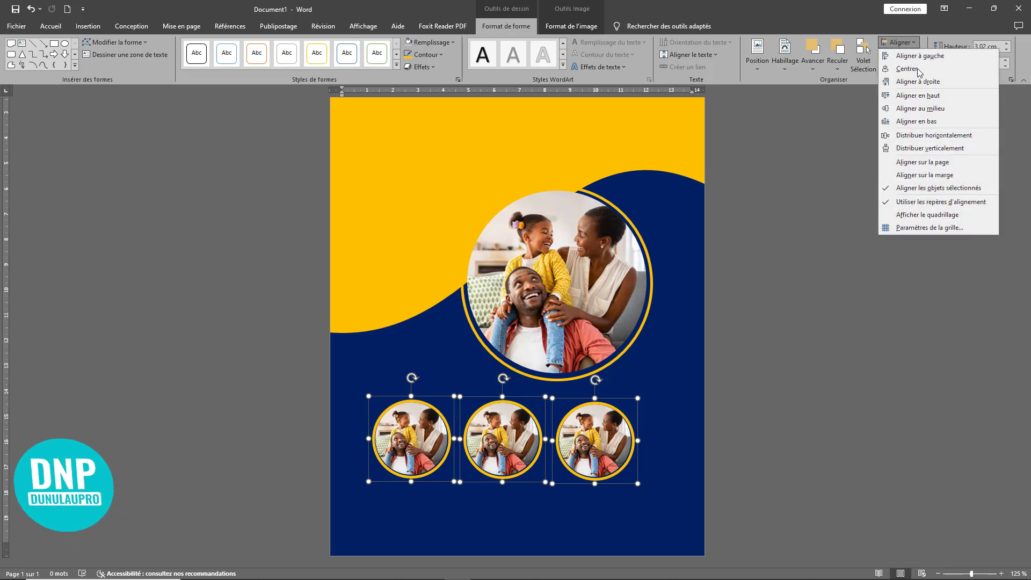
click(915, 109)
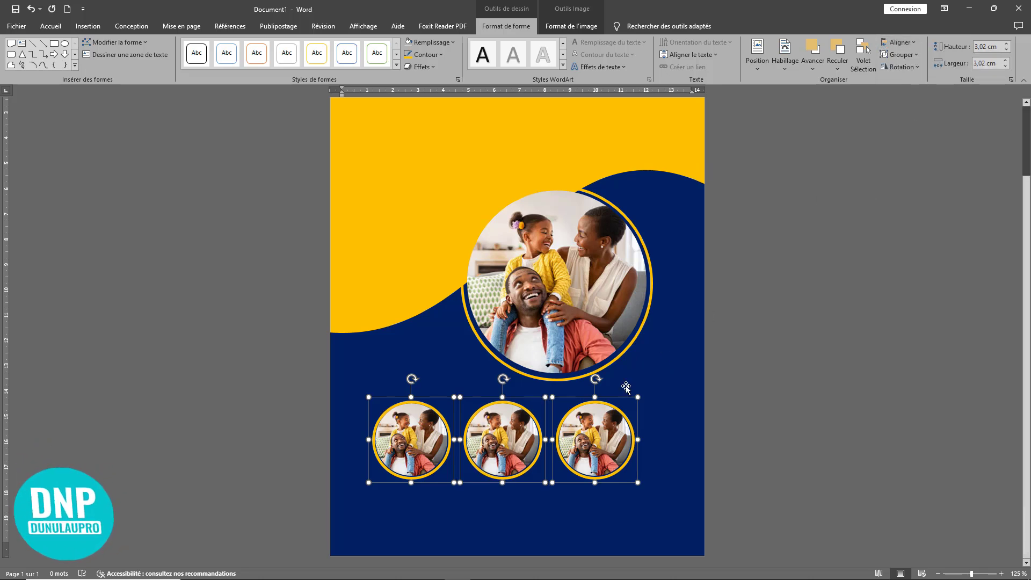
drag(592, 443, 606, 444)
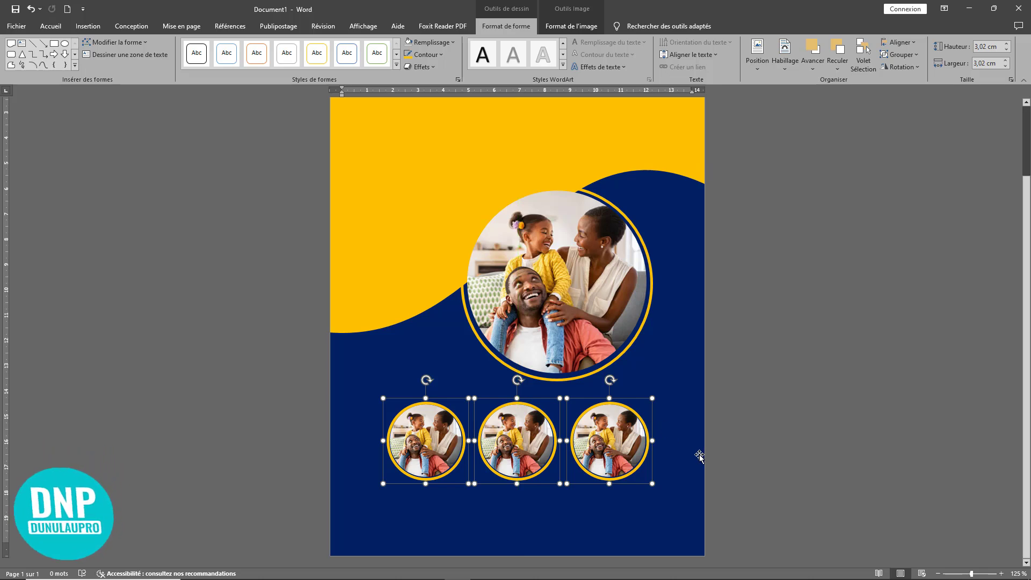
click(668, 509)
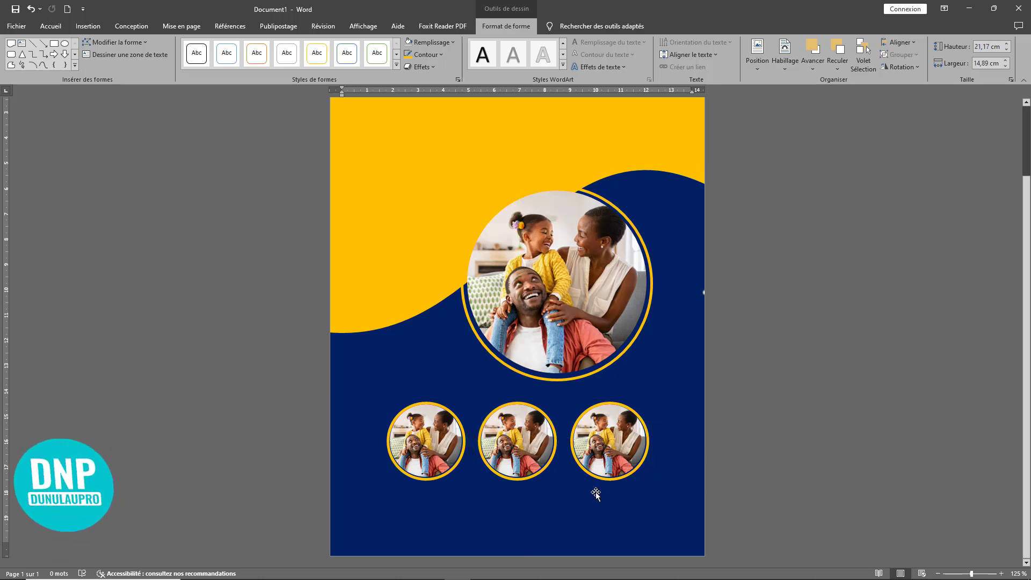
Step: Thin the ring outlines of the three small circular photos to 1 pt
ctrl+scroll(521, 466, up, 8)
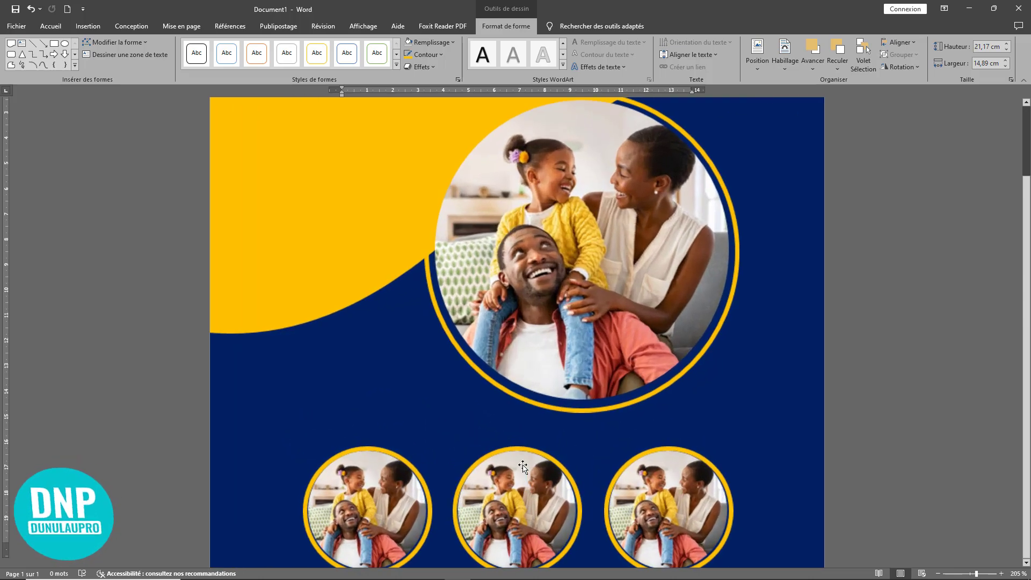
scroll(511, 463, down, 7)
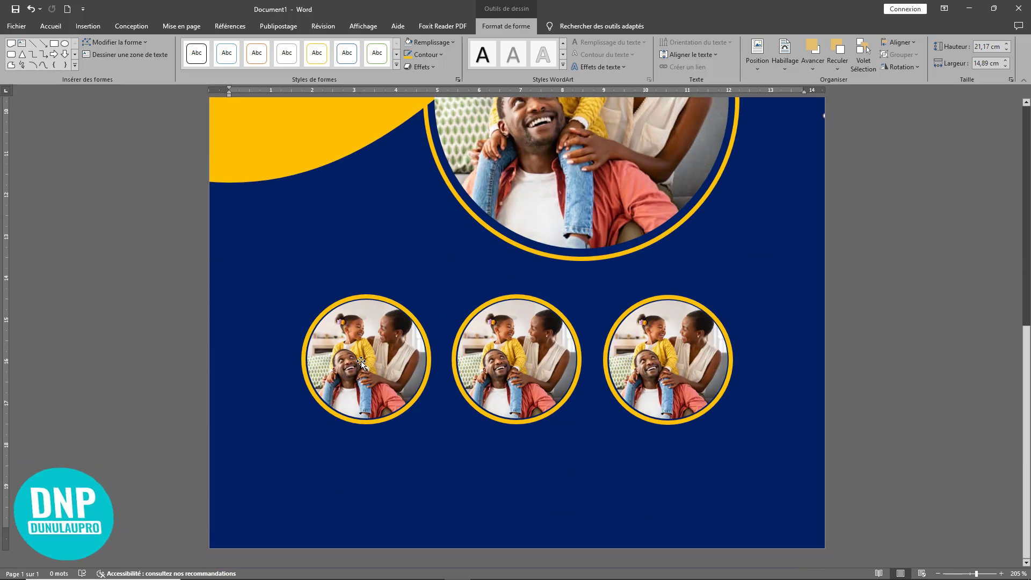
click(359, 299)
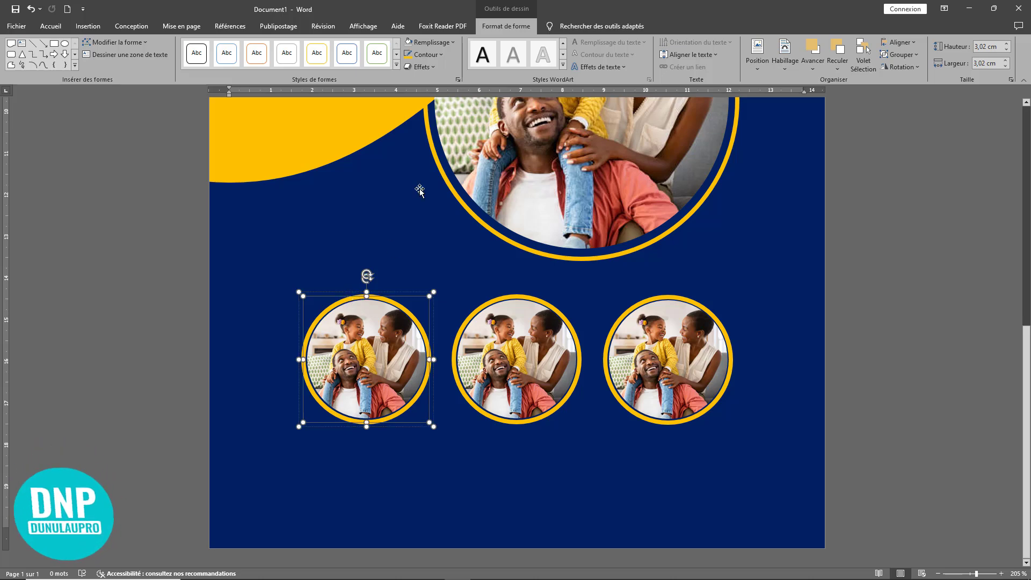
click(440, 56)
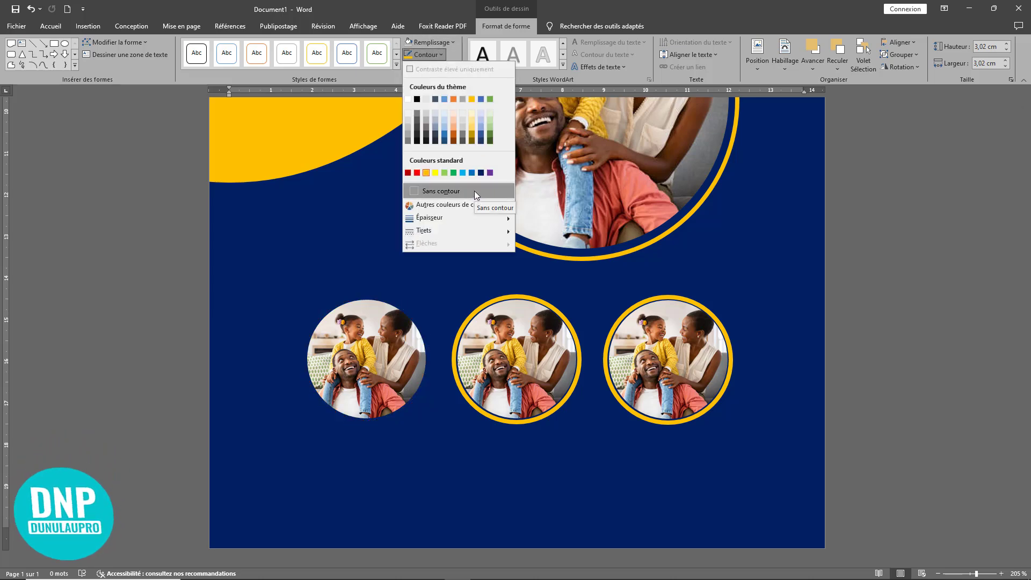
mouse_move(472, 218)
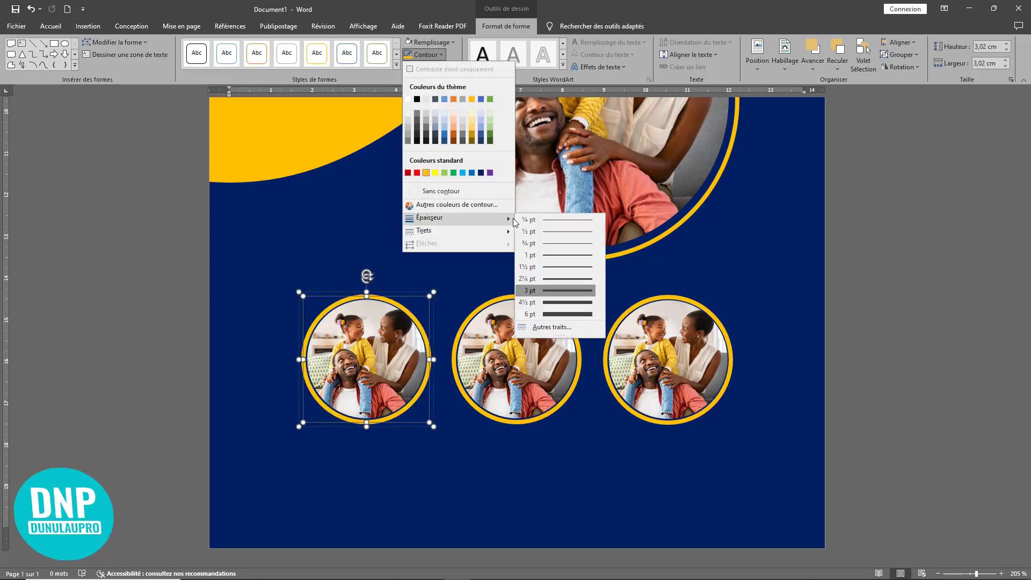
click(560, 255)
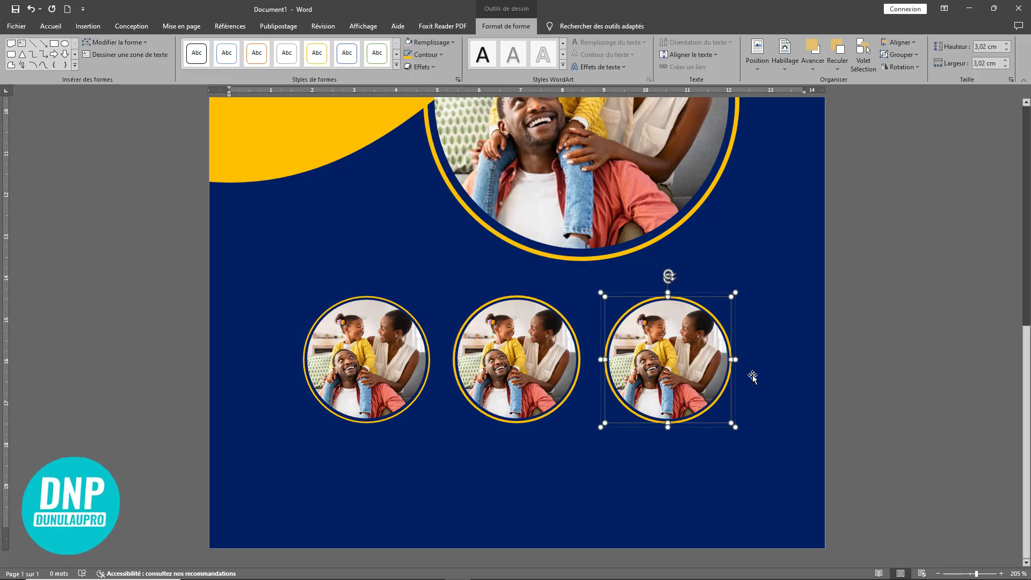
click(782, 380)
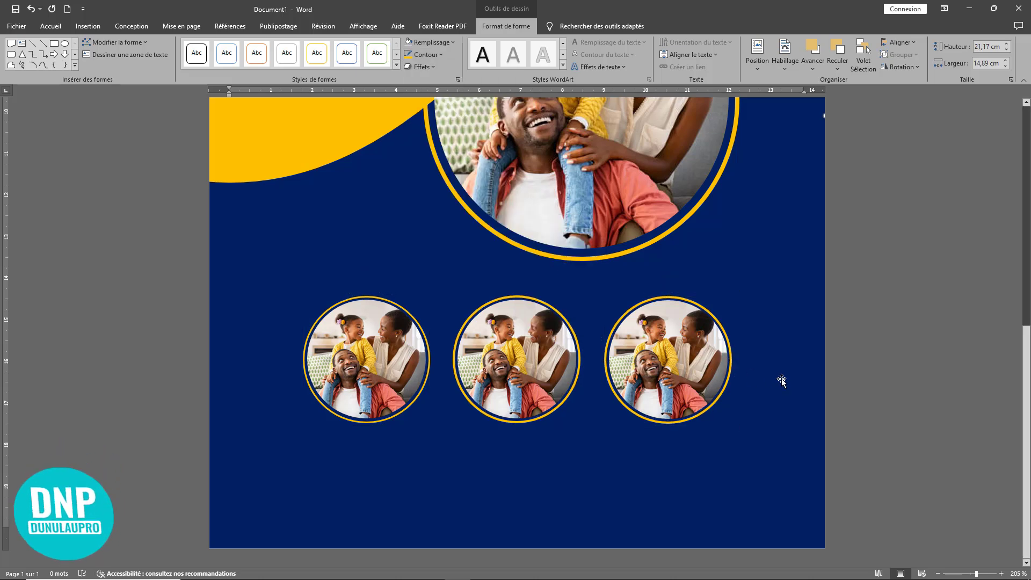
click(373, 363)
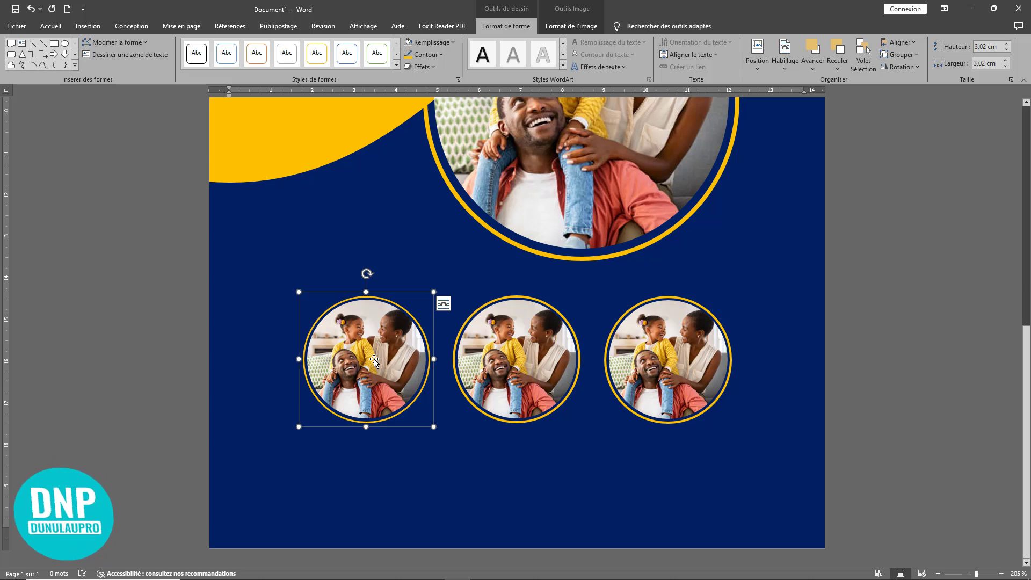
click(376, 359)
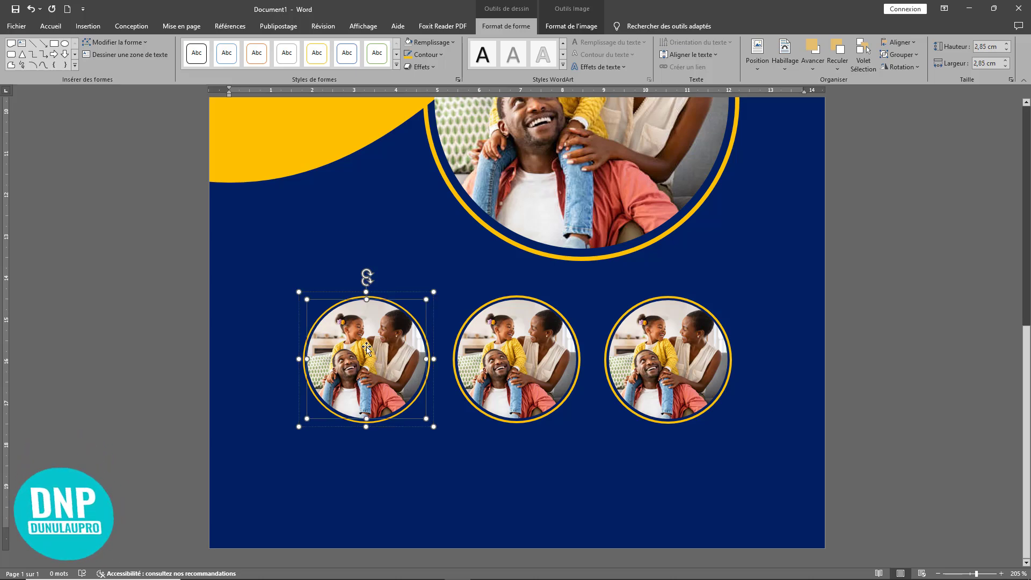
right_click(362, 340)
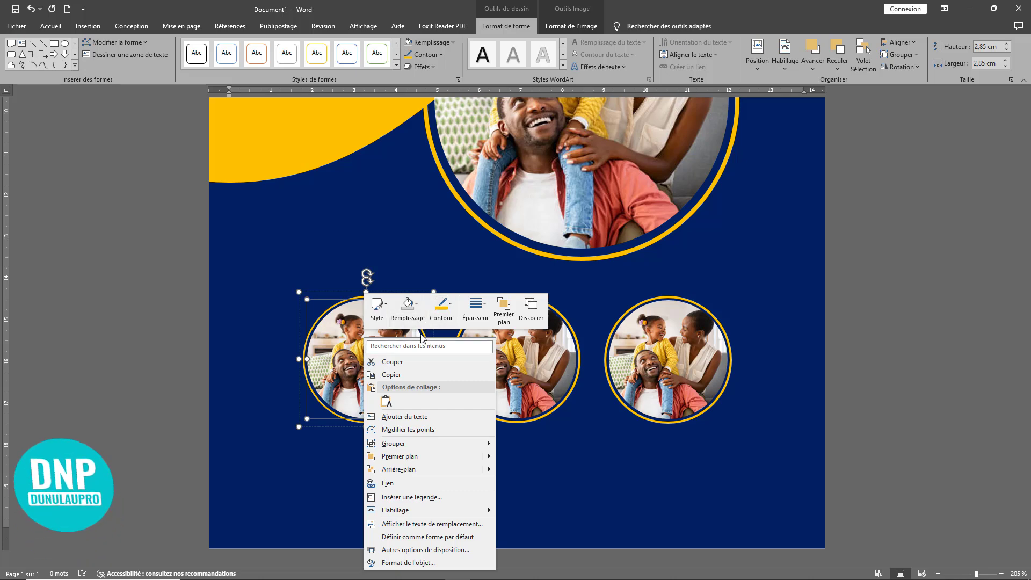
click(423, 317)
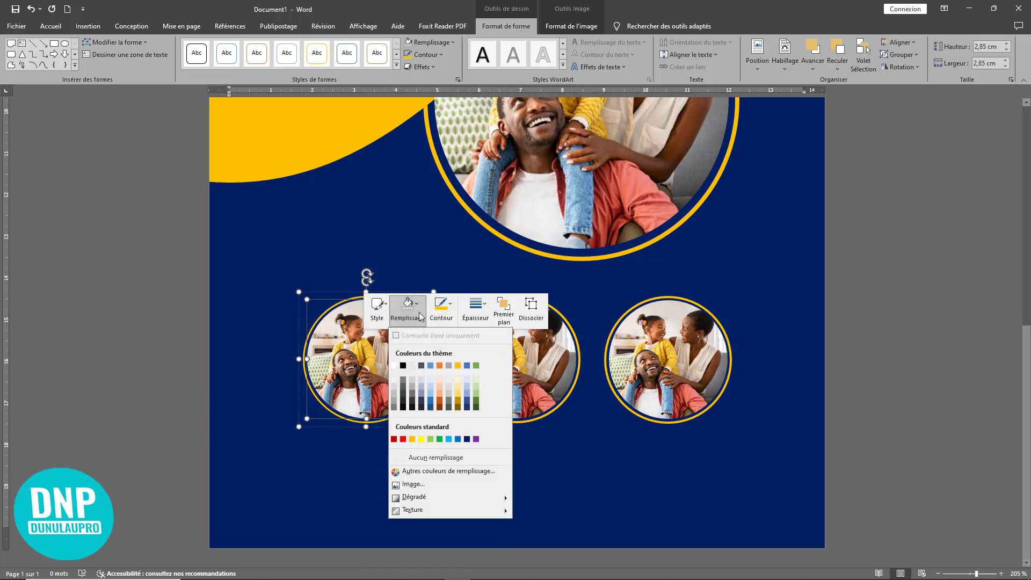
click(428, 484)
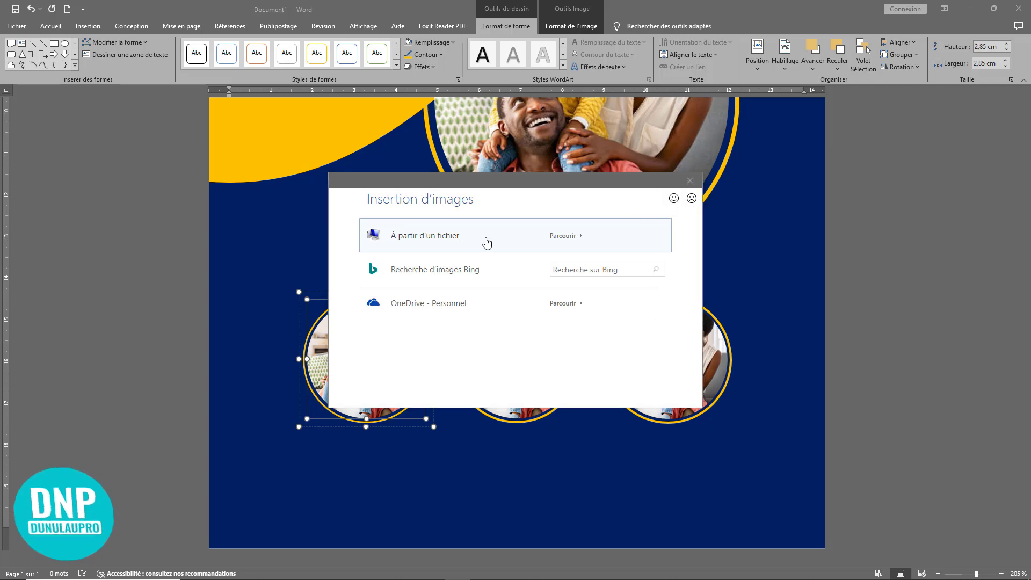
click(486, 240)
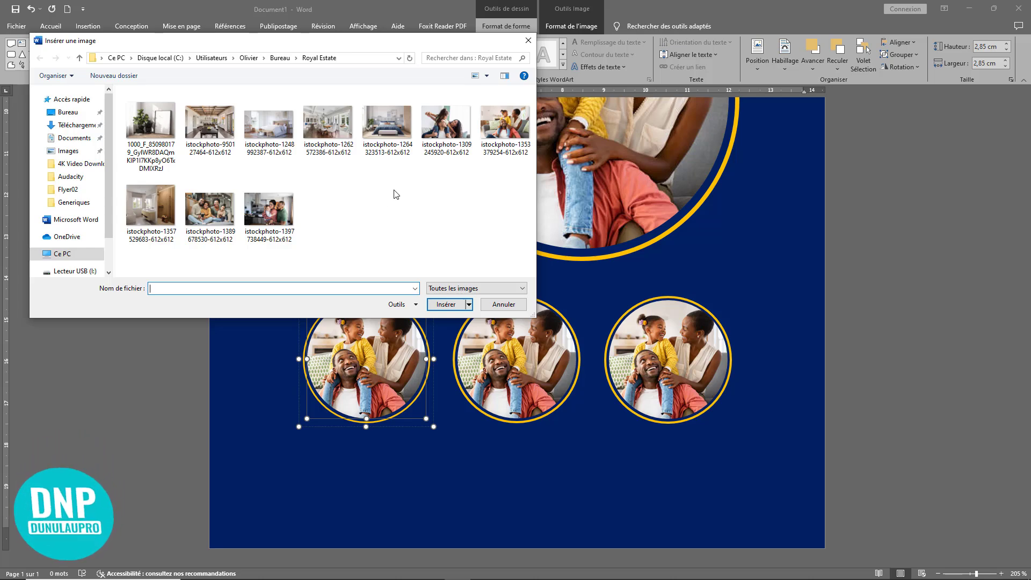
click(152, 211)
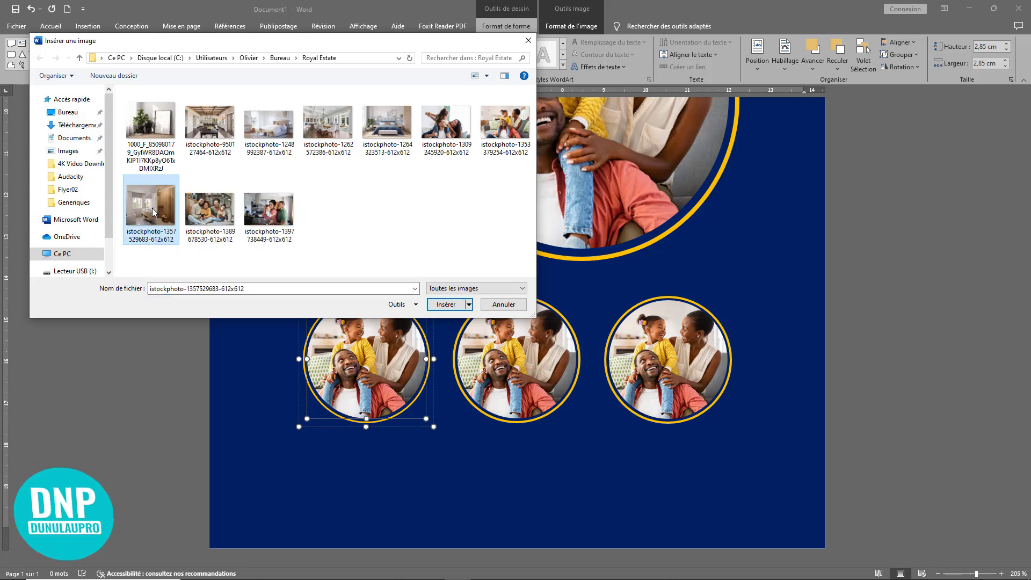
click(447, 306)
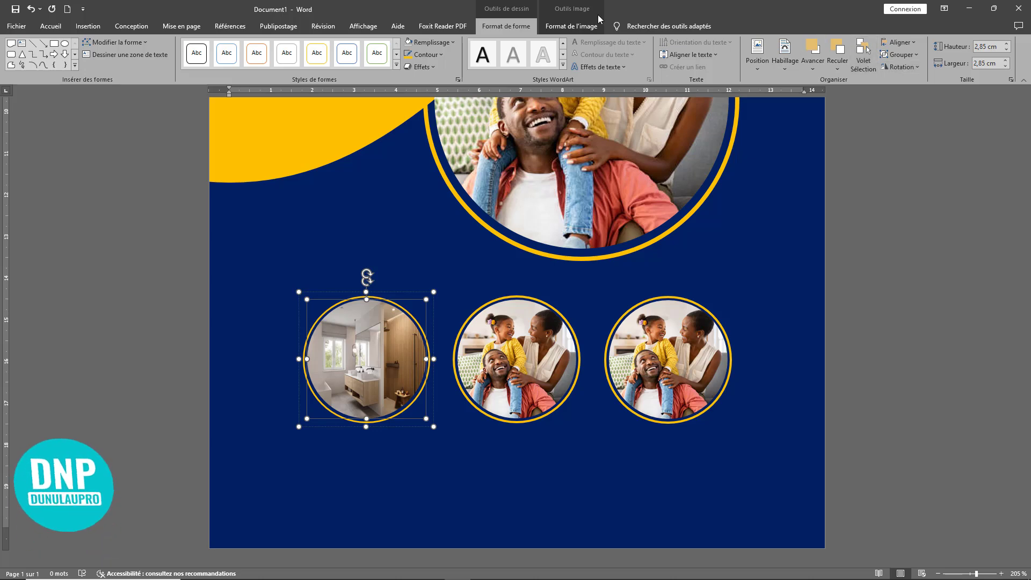
Step: Crop the bathroom picture so it fills its circle in its original proportions
click(579, 24)
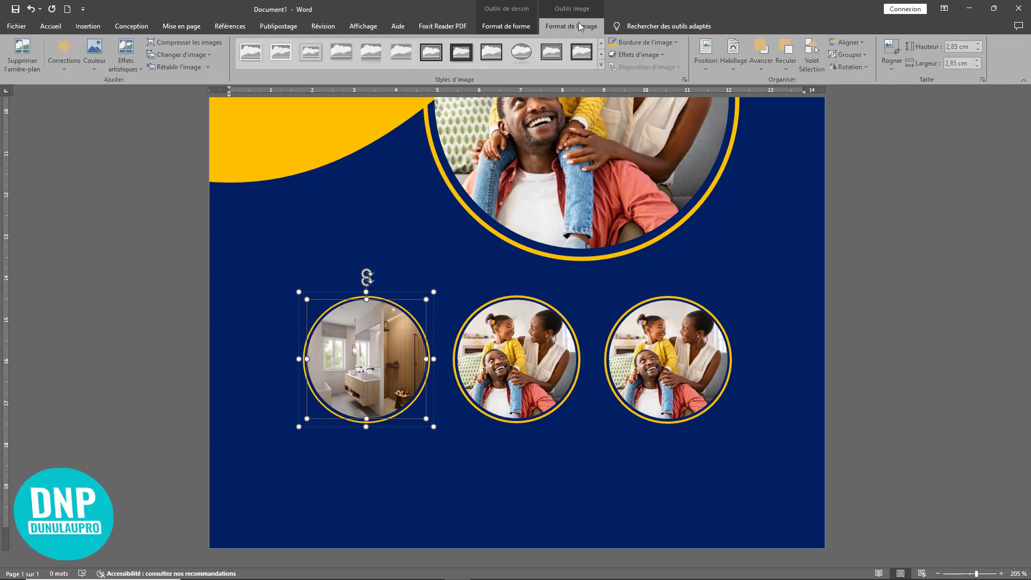
click(893, 67)
click(911, 121)
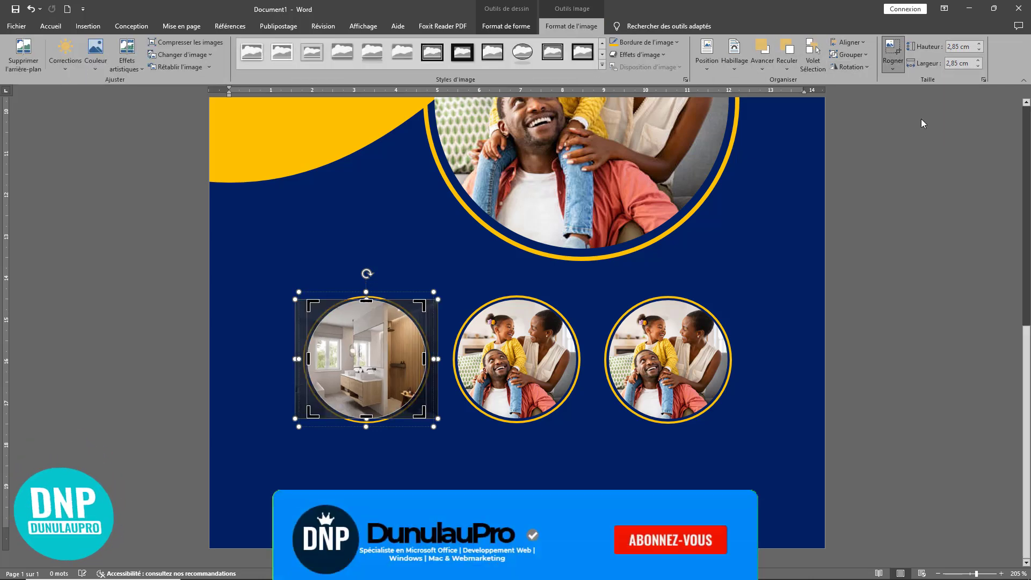
click(506, 352)
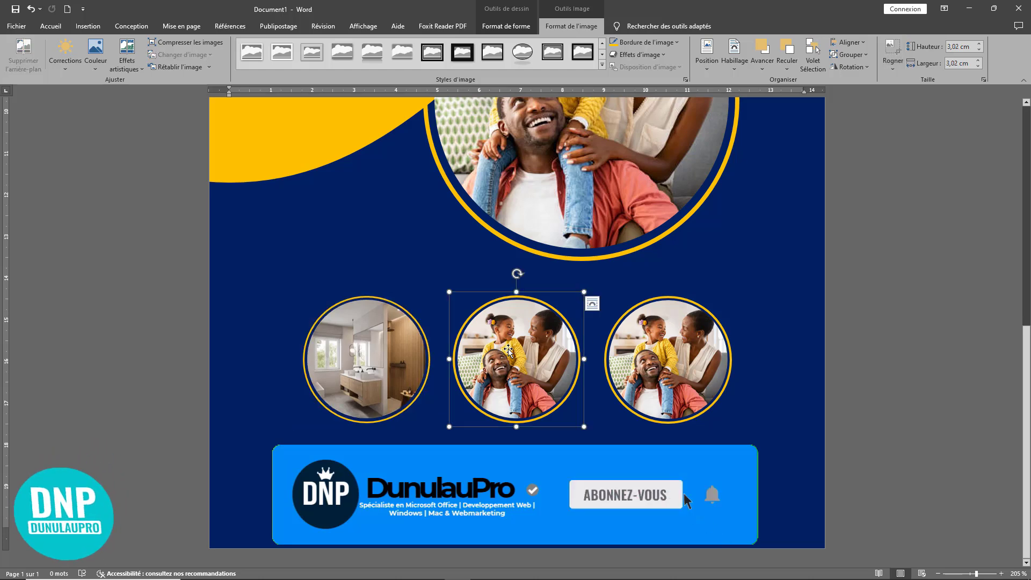
right_click(513, 336)
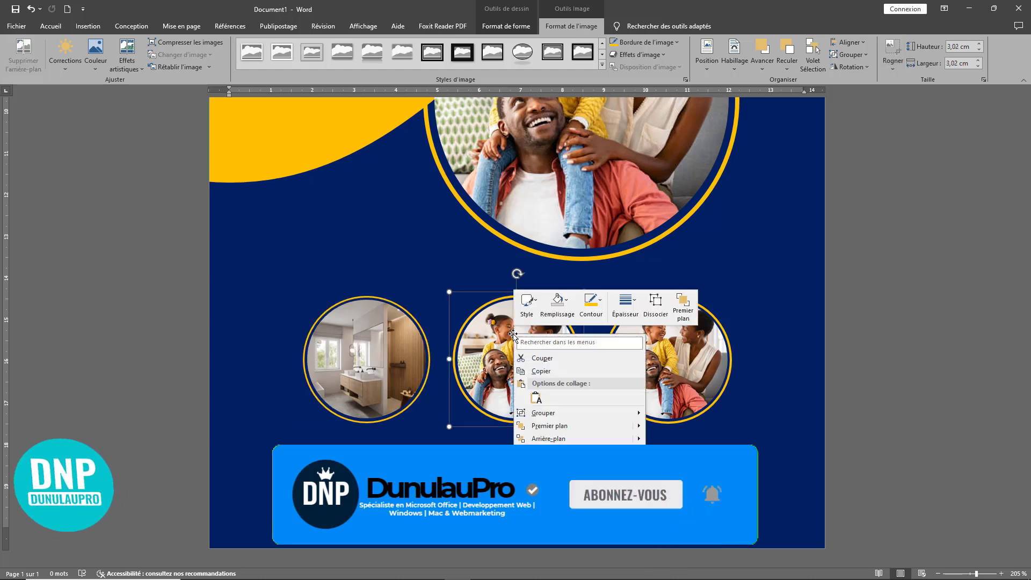
click(568, 308)
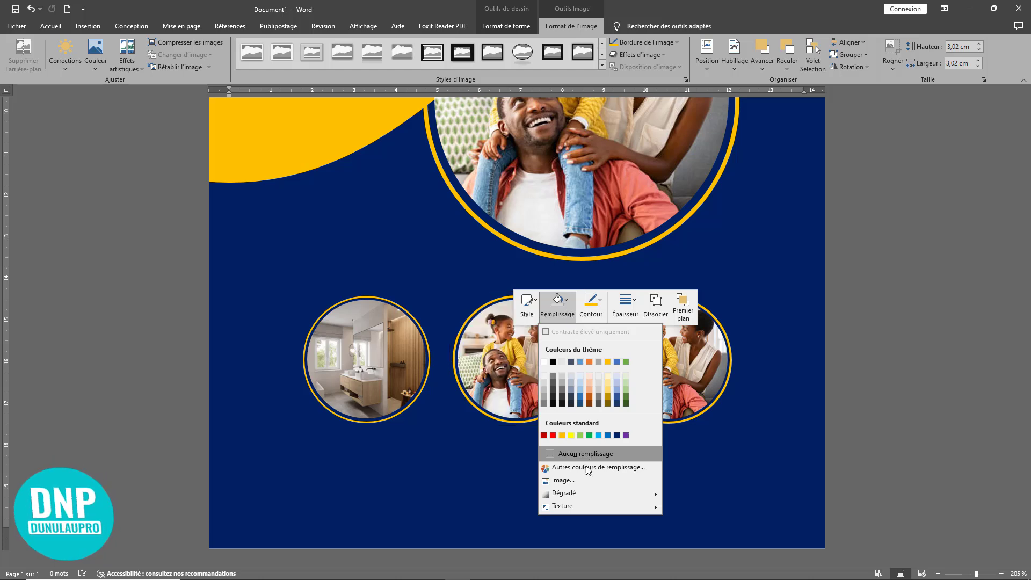
click(569, 480)
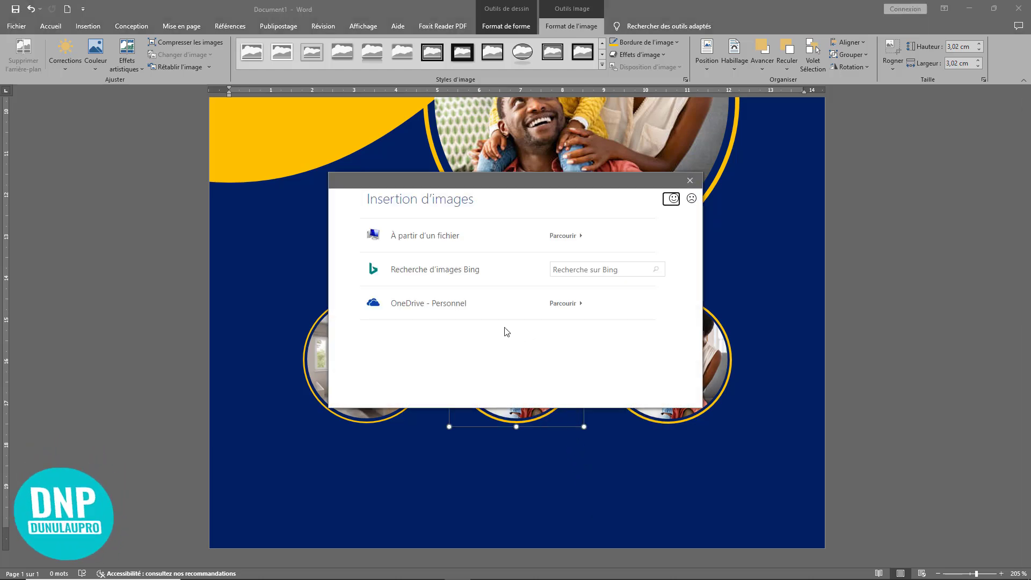
click(490, 241)
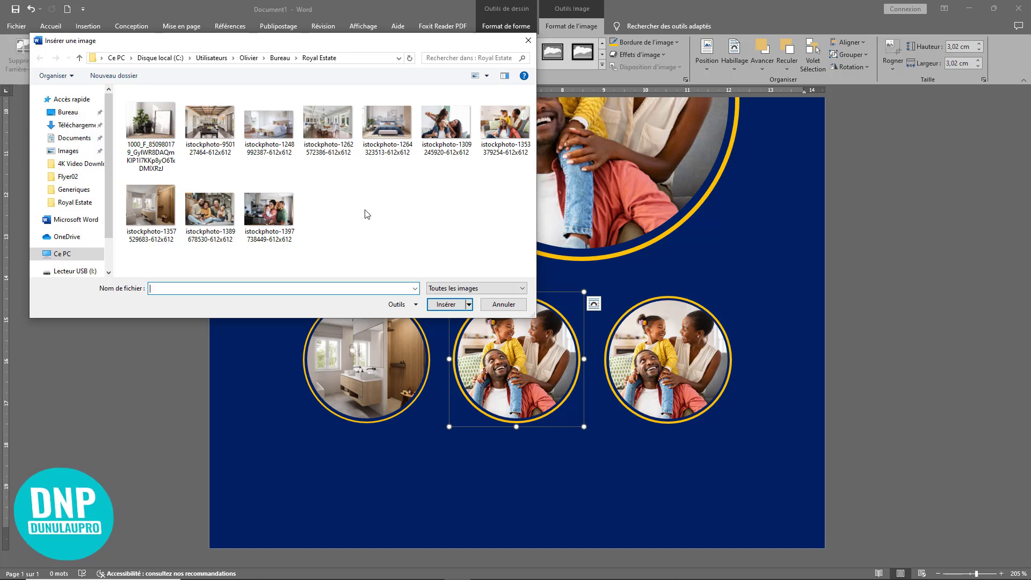
click(278, 128)
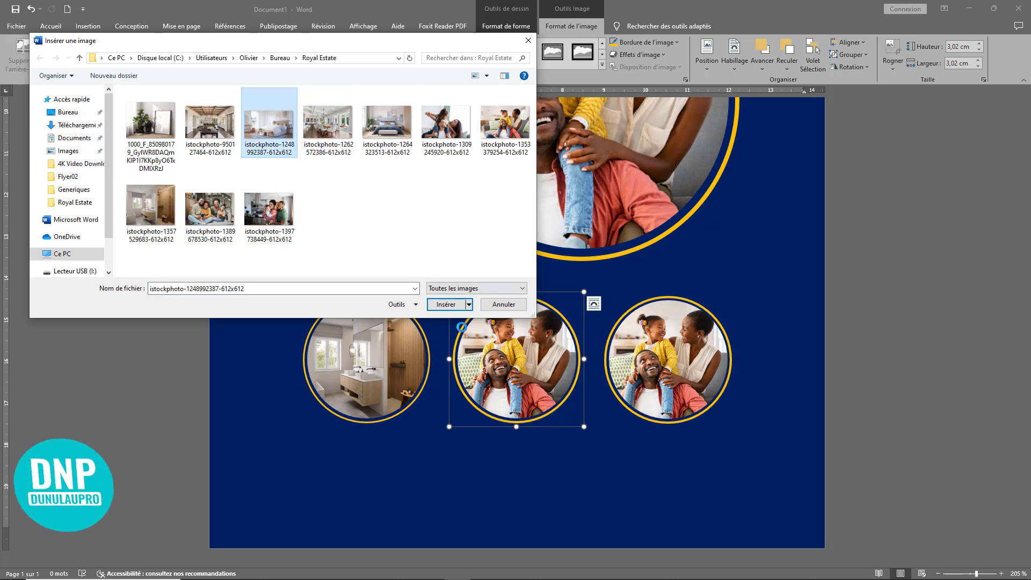
click(446, 305)
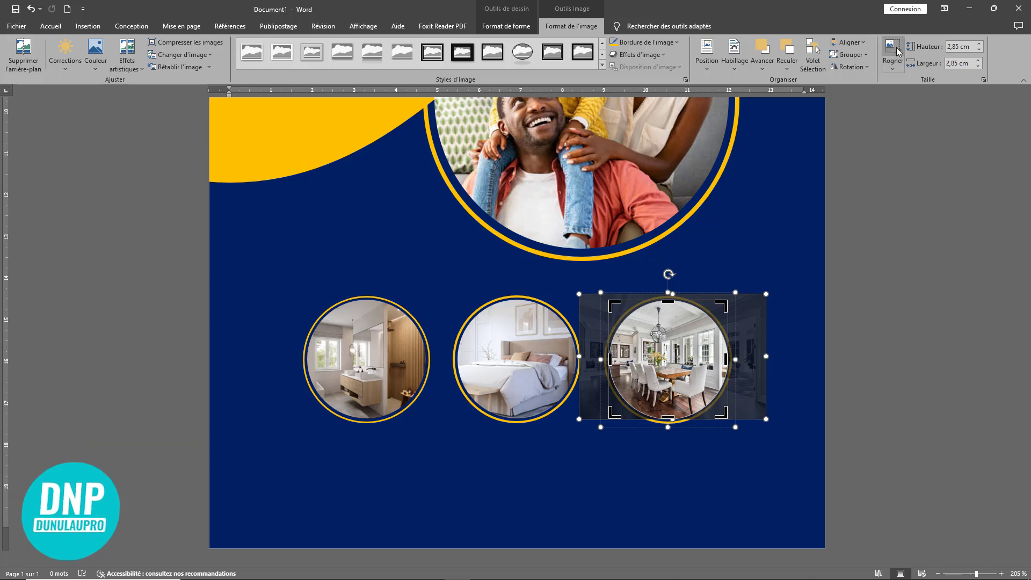
click(764, 383)
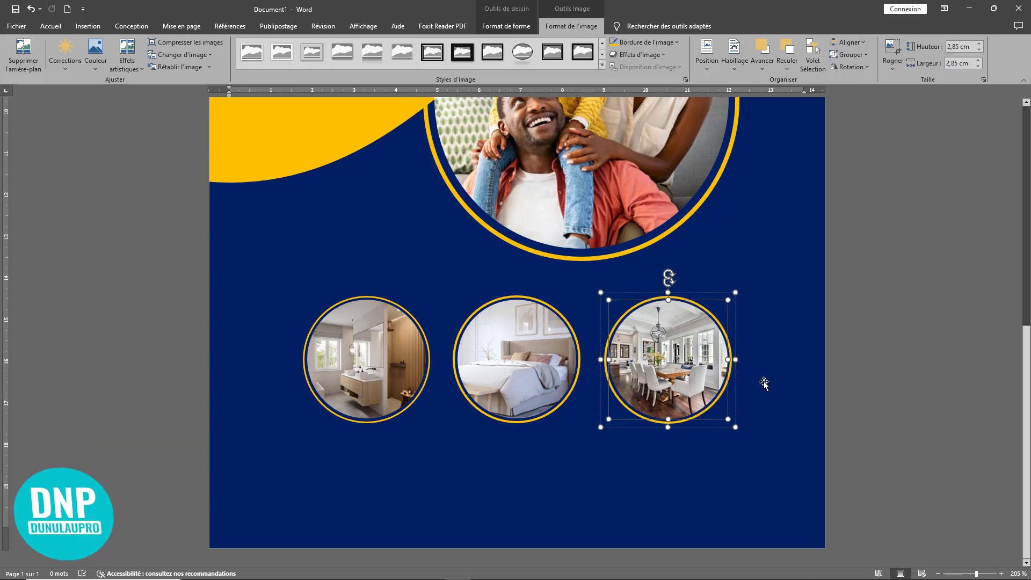
click(773, 387)
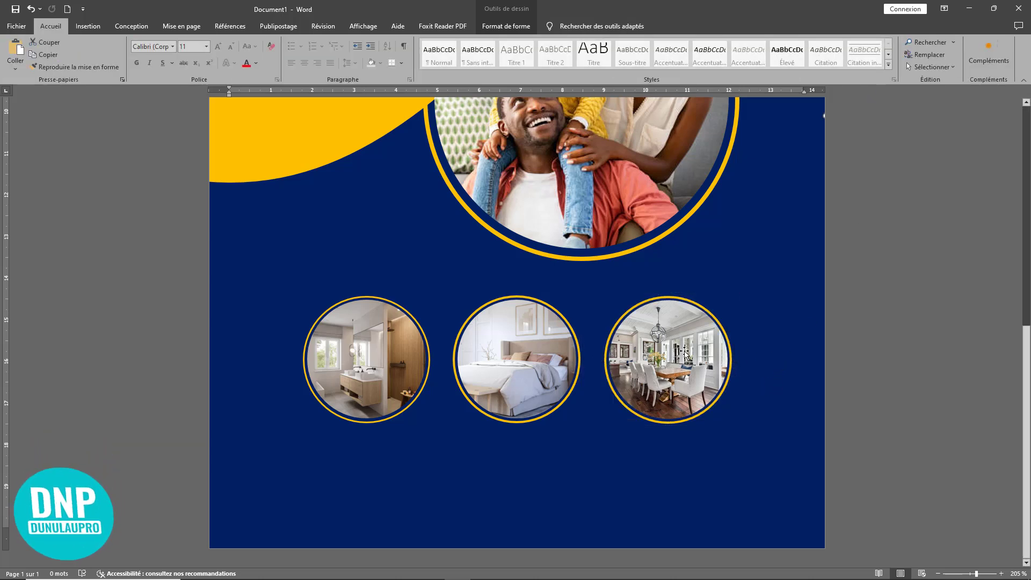
Step: Draw a rectangle about 0,59 cm high and 3,2 cm wide just below the bathroom photo
click(133, 25)
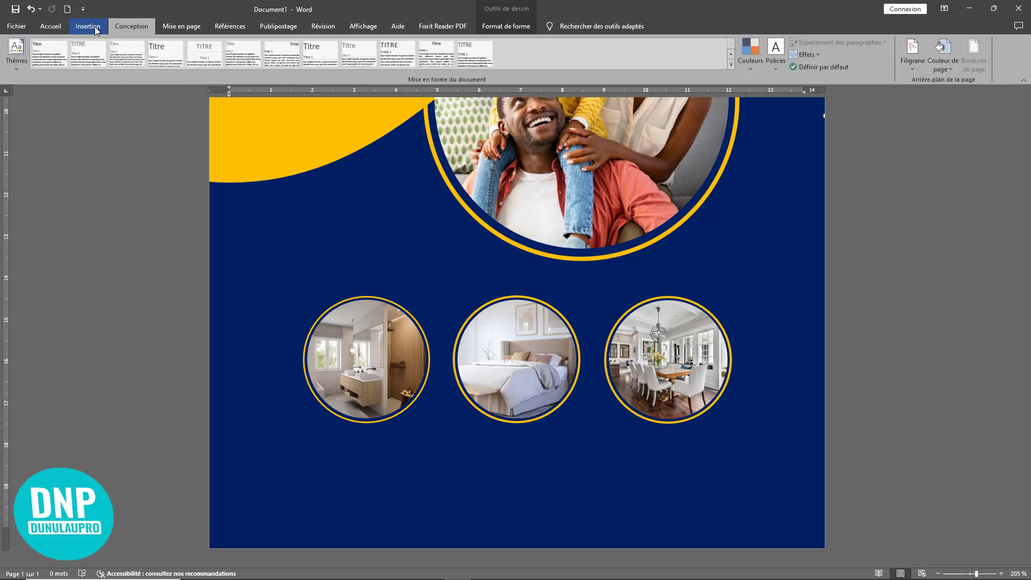
click(87, 25)
click(151, 52)
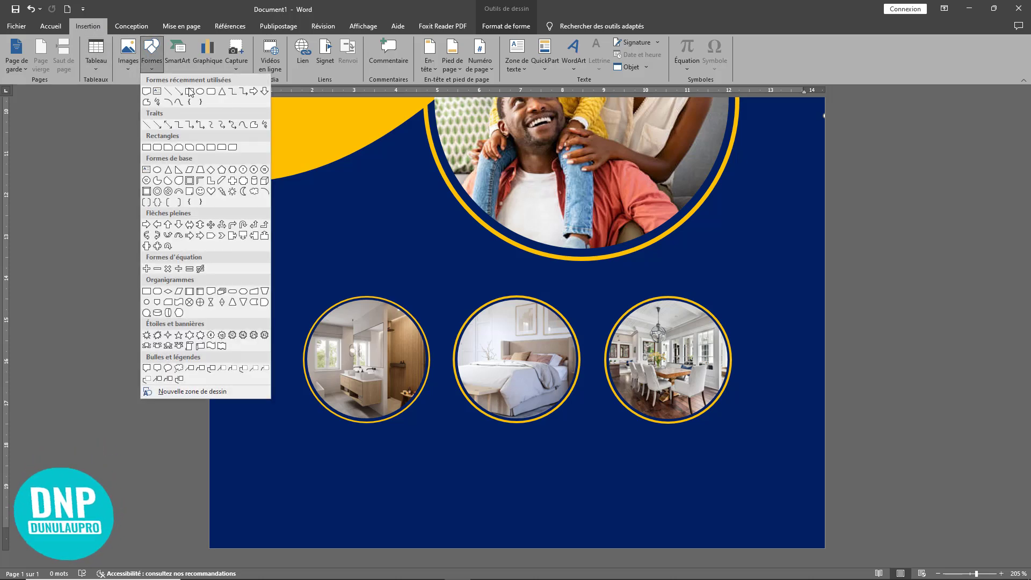
click(191, 92)
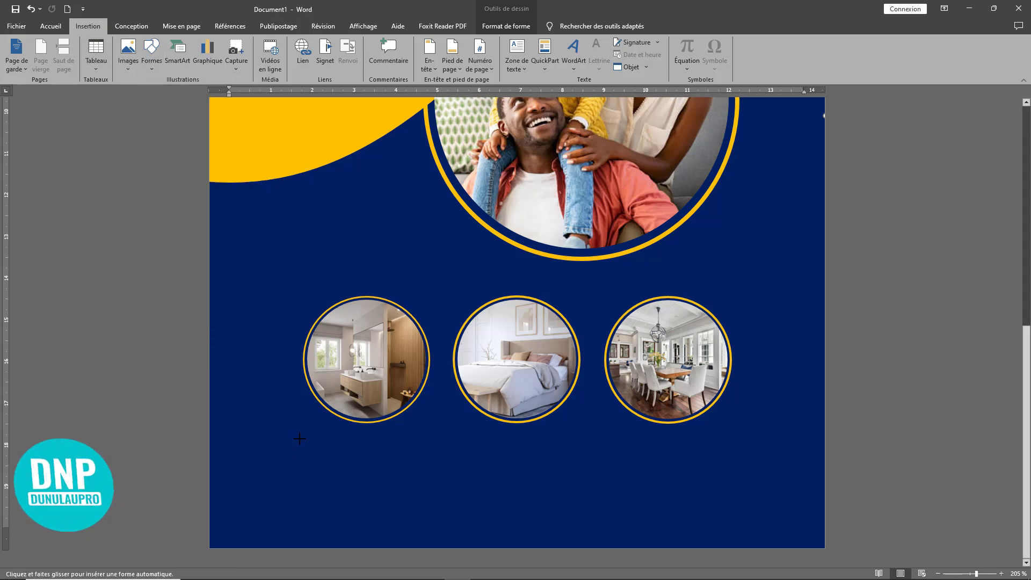
drag(300, 439, 426, 454)
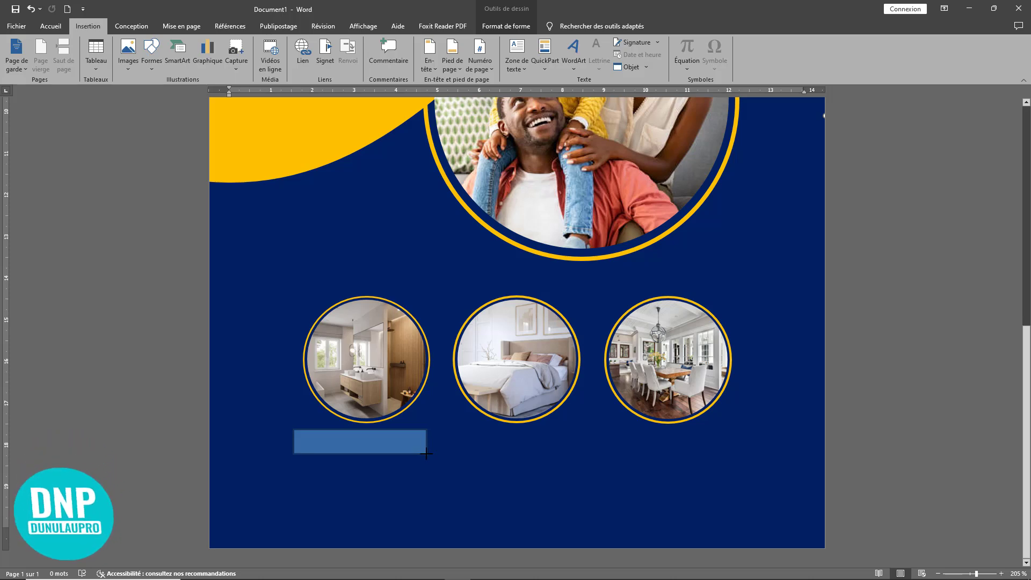
drag(425, 454, 426, 453)
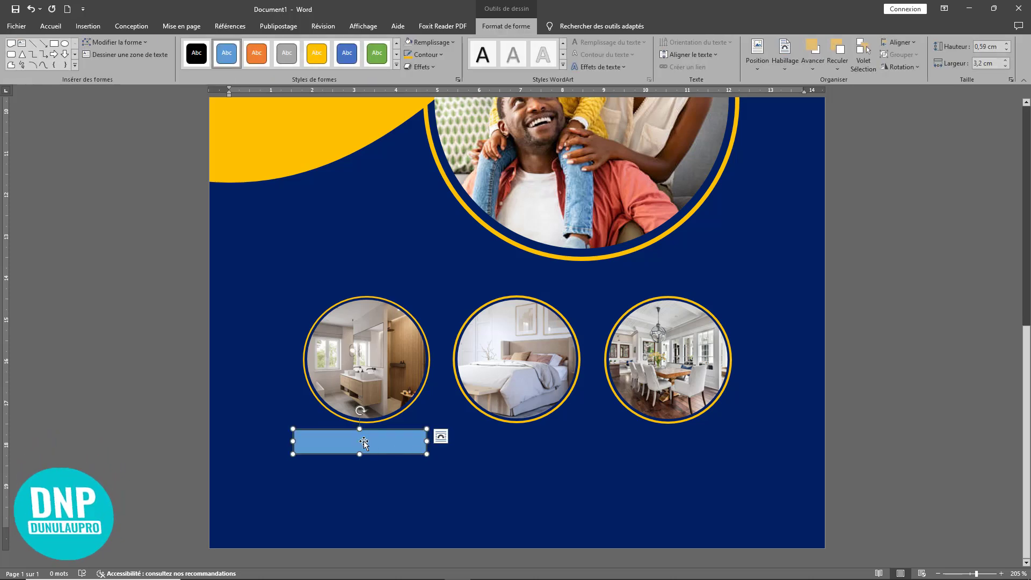
Step: Fill the caption rectangle with the standard golden yellow and remove its outline
click(436, 41)
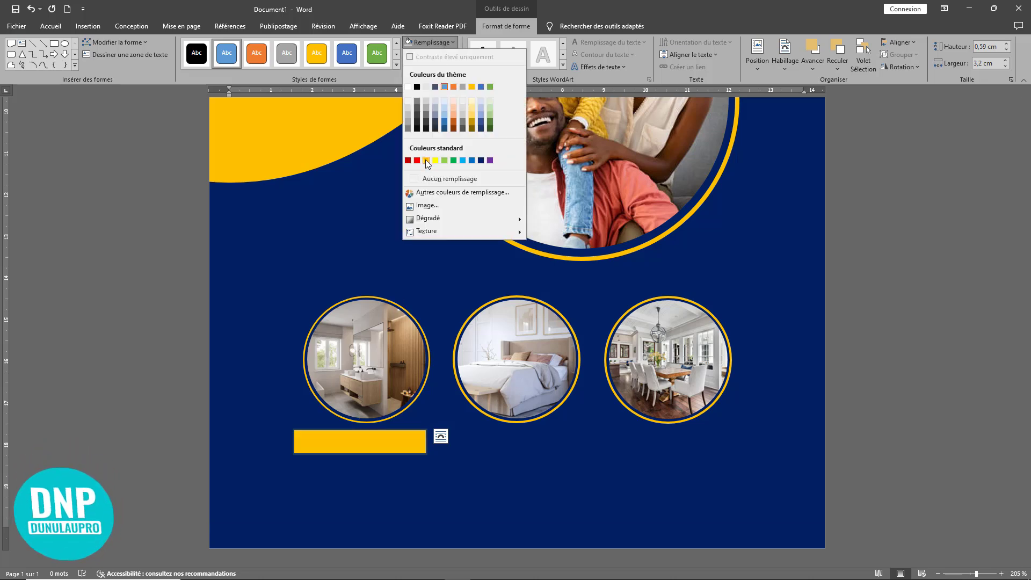
click(427, 160)
click(431, 56)
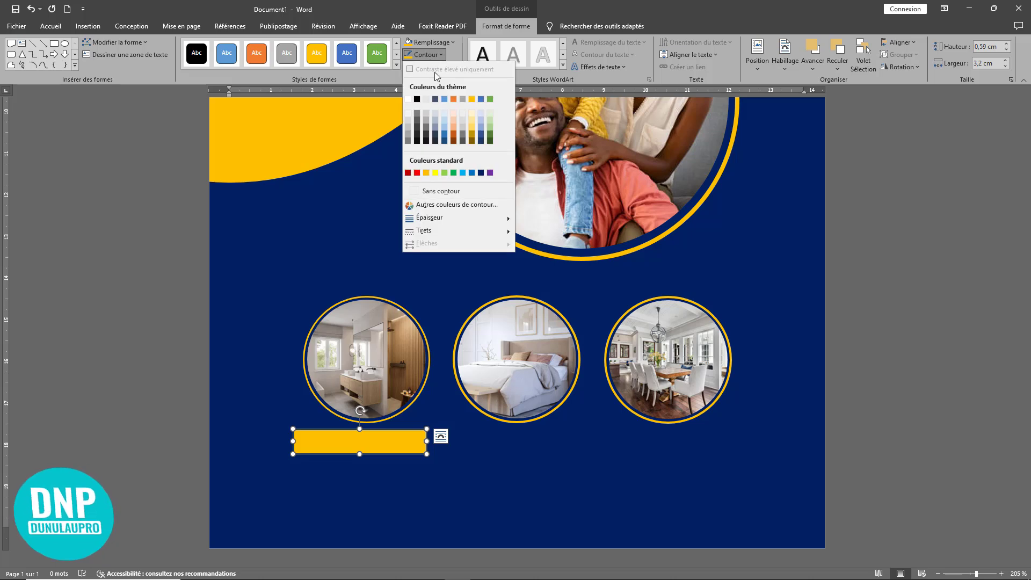
click(452, 195)
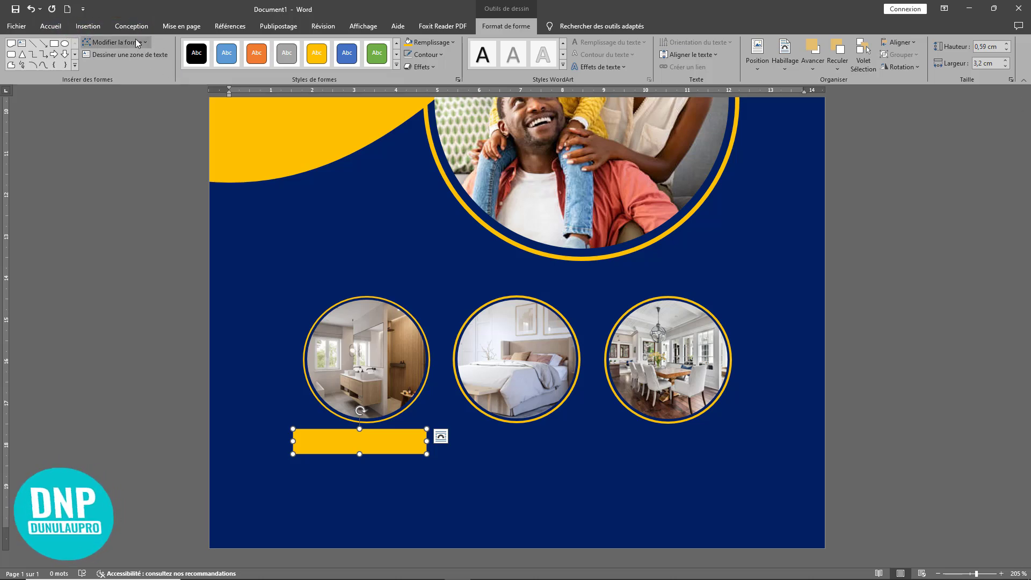
Step: Draw a text box about 0,7 cm high and 3,7 cm wide beneath the yellow rectangle
click(88, 27)
click(153, 70)
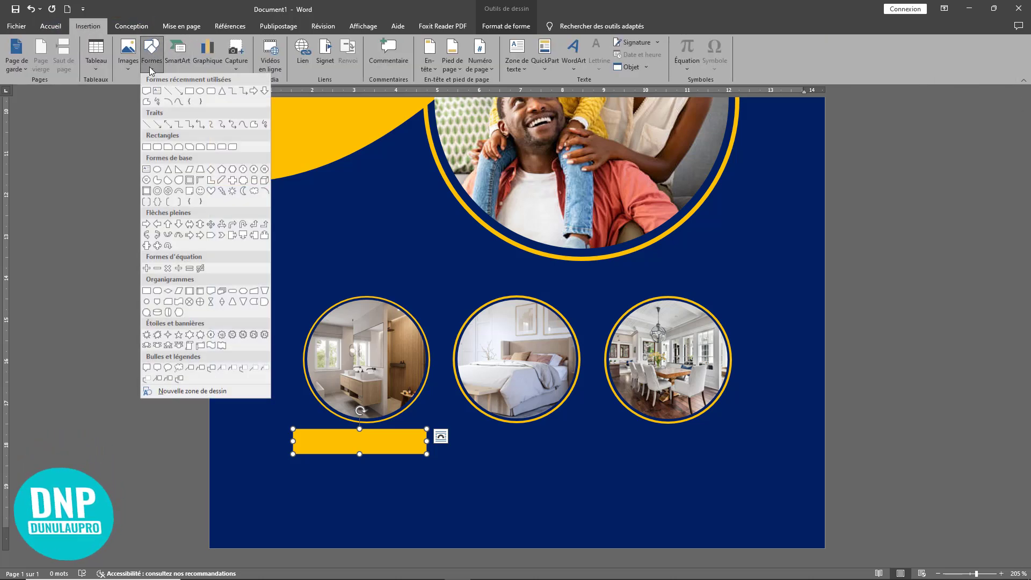
click(154, 72)
click(154, 72)
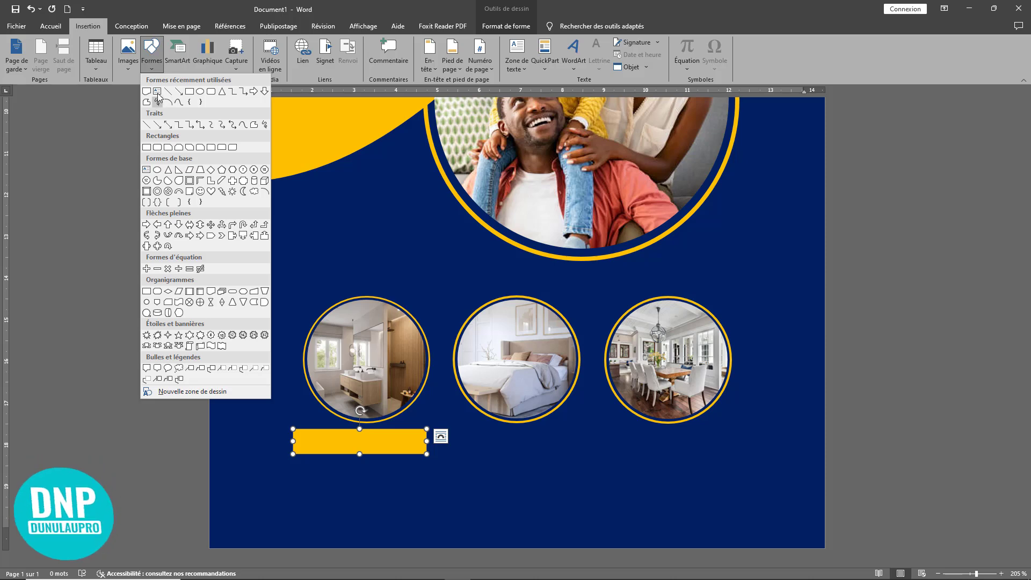
click(156, 96)
drag(304, 473, 359, 512)
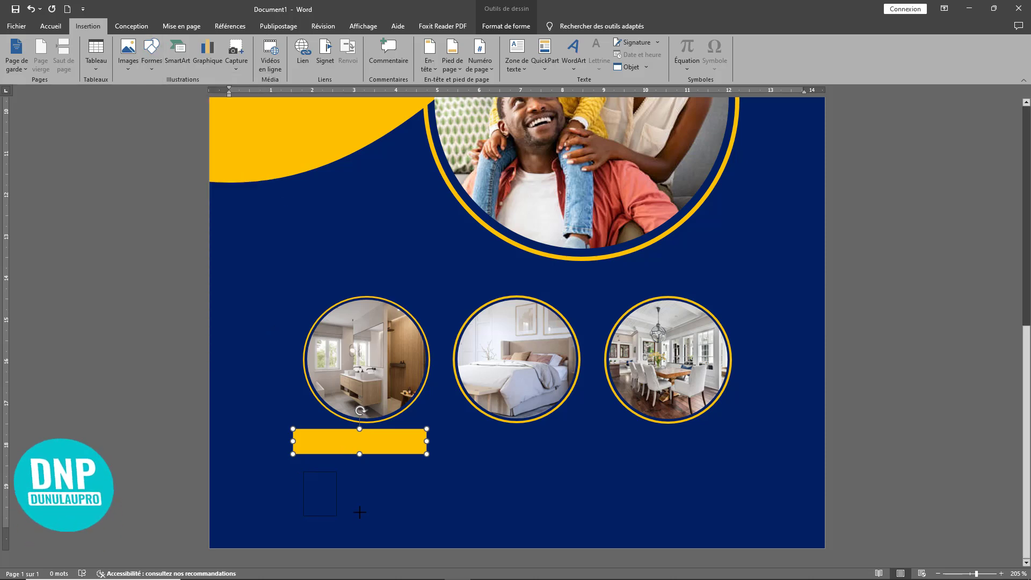
drag(458, 499, 457, 500)
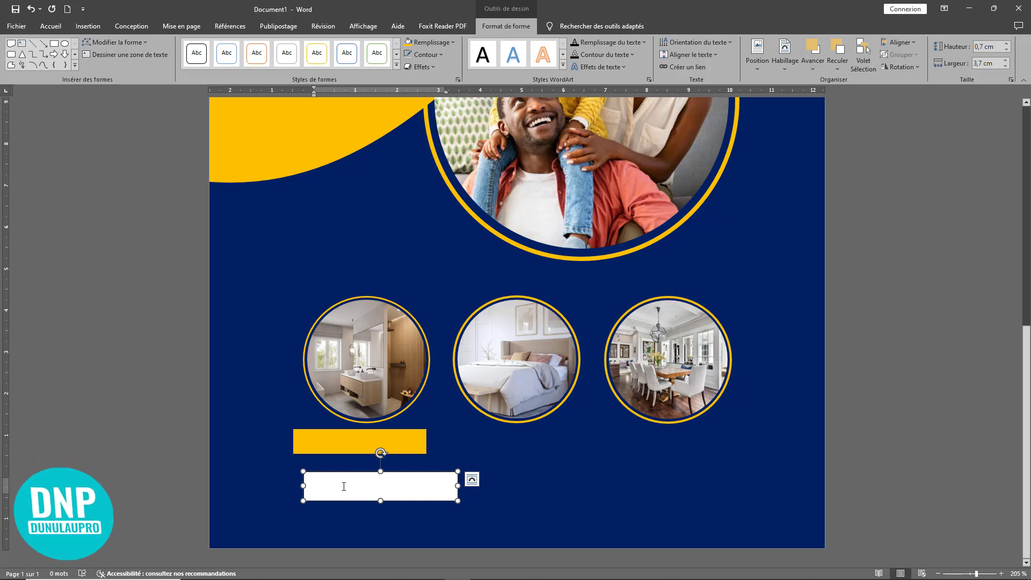
Step: Enter the caption "Salle de bain" in the text box and format it in bold Arial
text(Salle de ba)
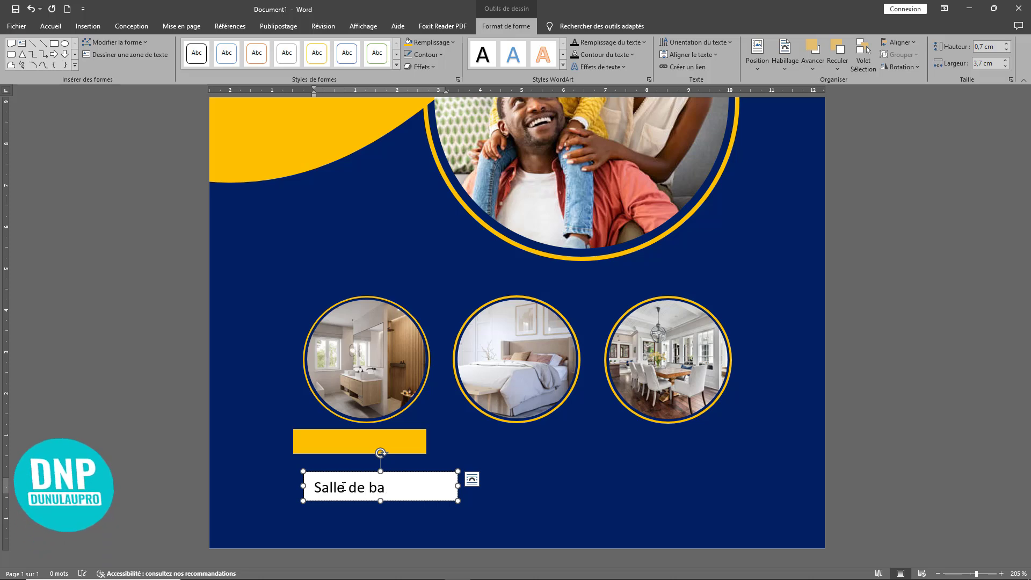
text(in)
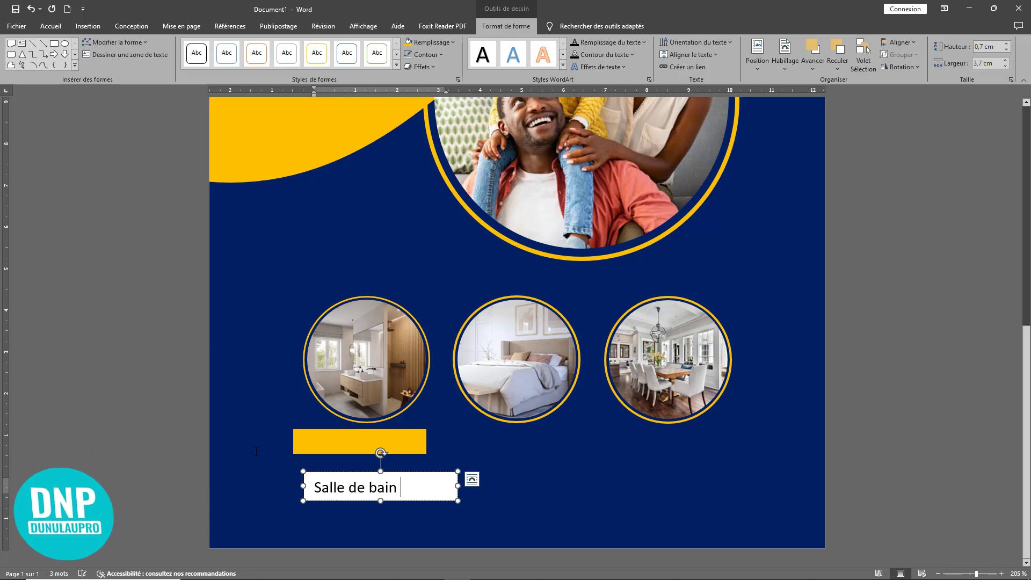
click(412, 476)
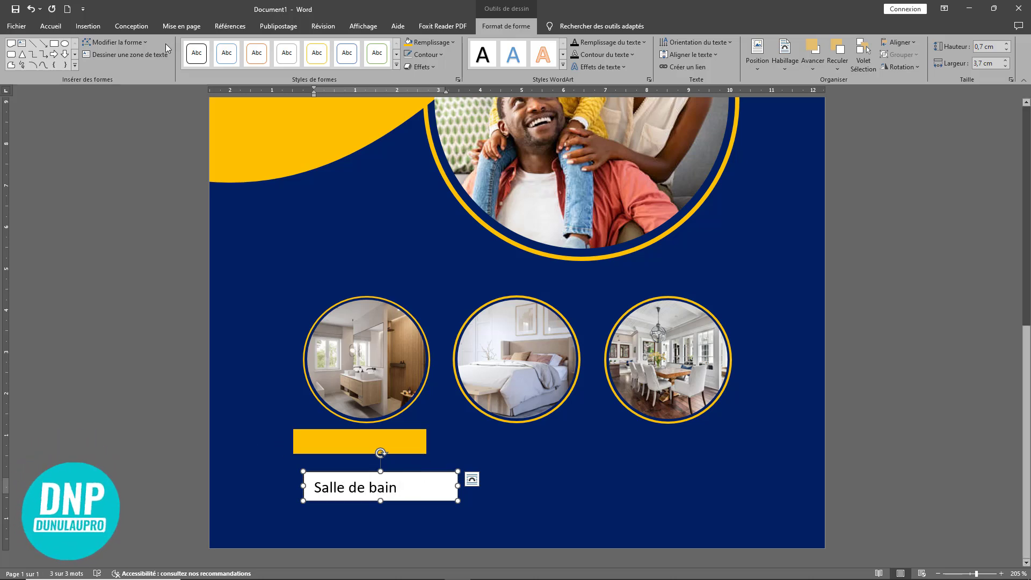
click(52, 26)
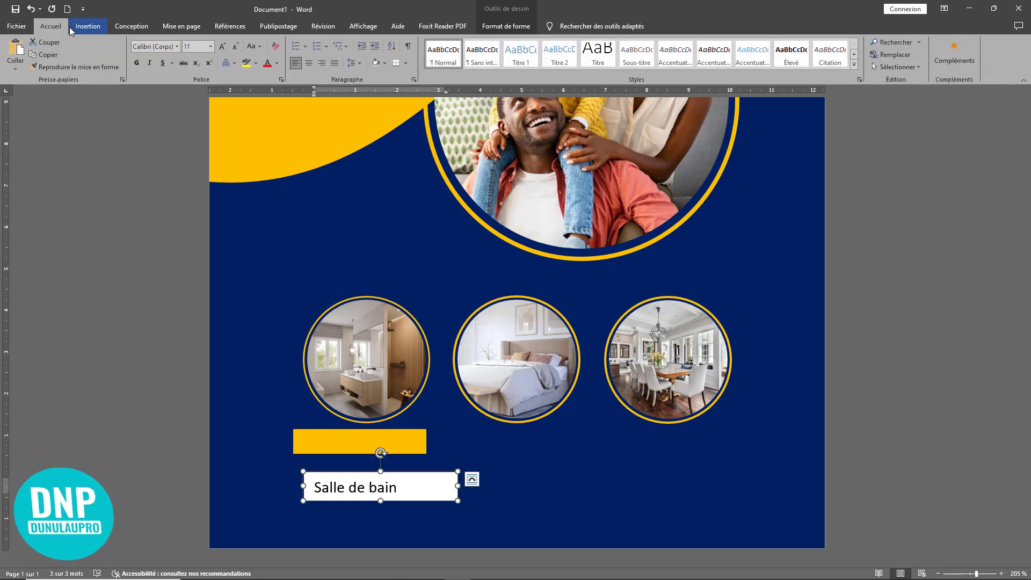
click(139, 64)
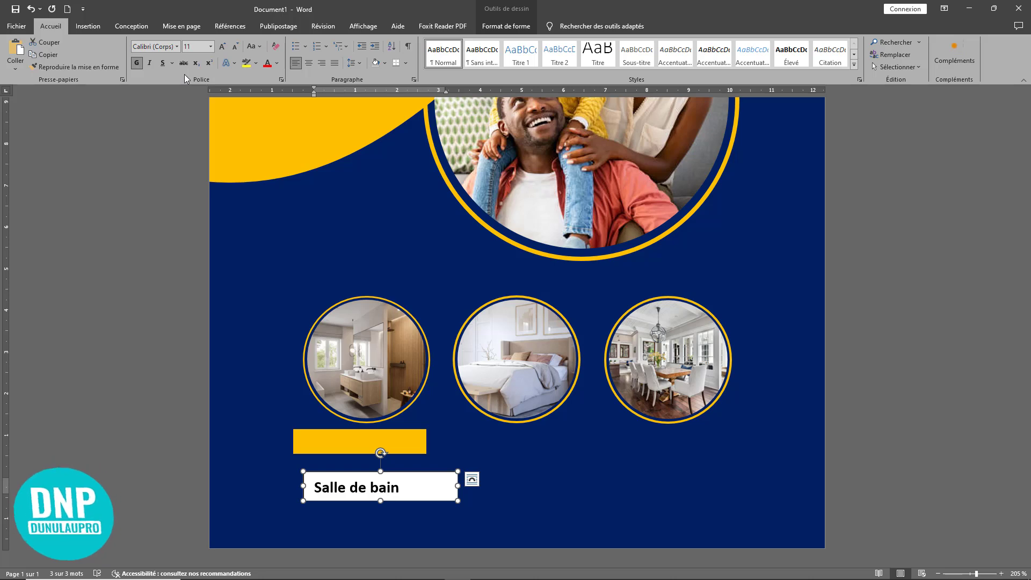
click(176, 49)
click(176, 48)
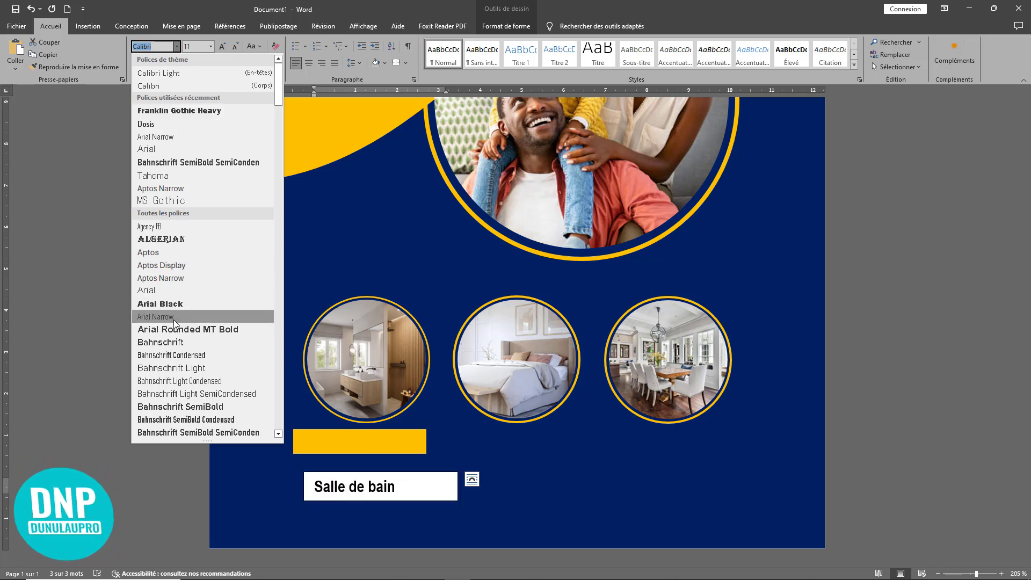
click(176, 291)
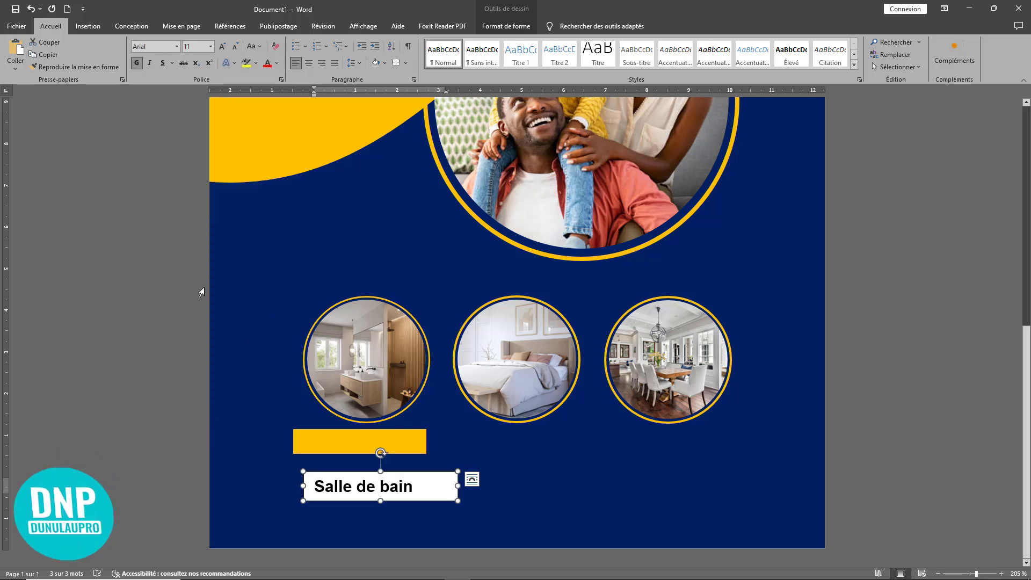
Step: Shrink the "Salle de bain" text box to about 0,72 cm high and 3,11 cm wide, and remove its outline and fill
click(409, 486)
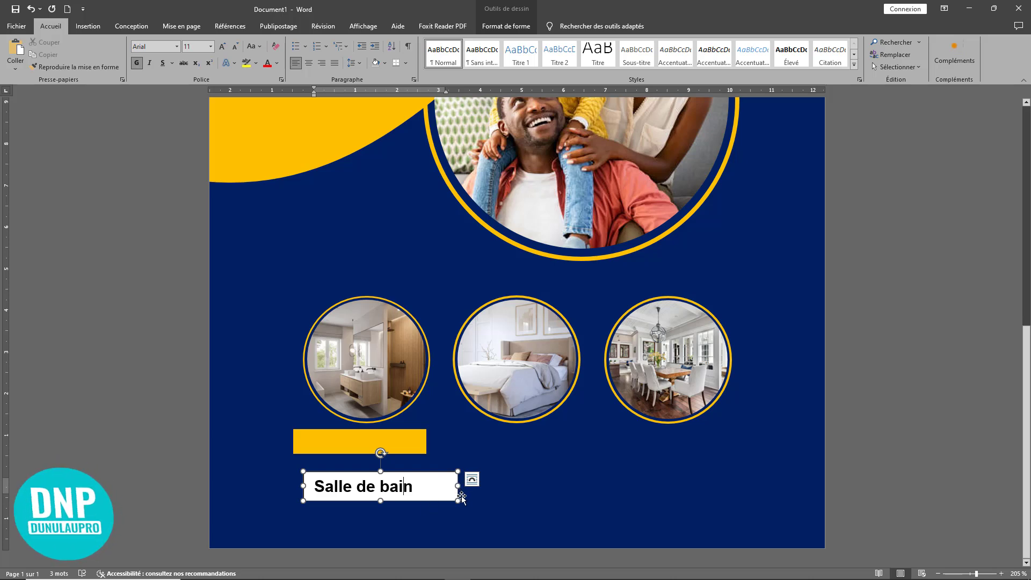
drag(454, 499, 433, 502)
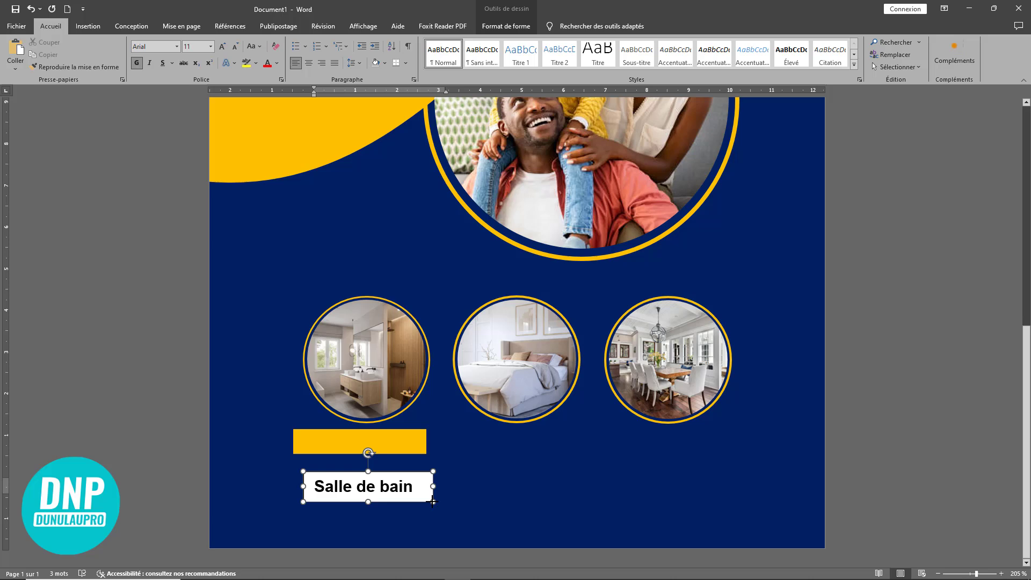
double_click(403, 472)
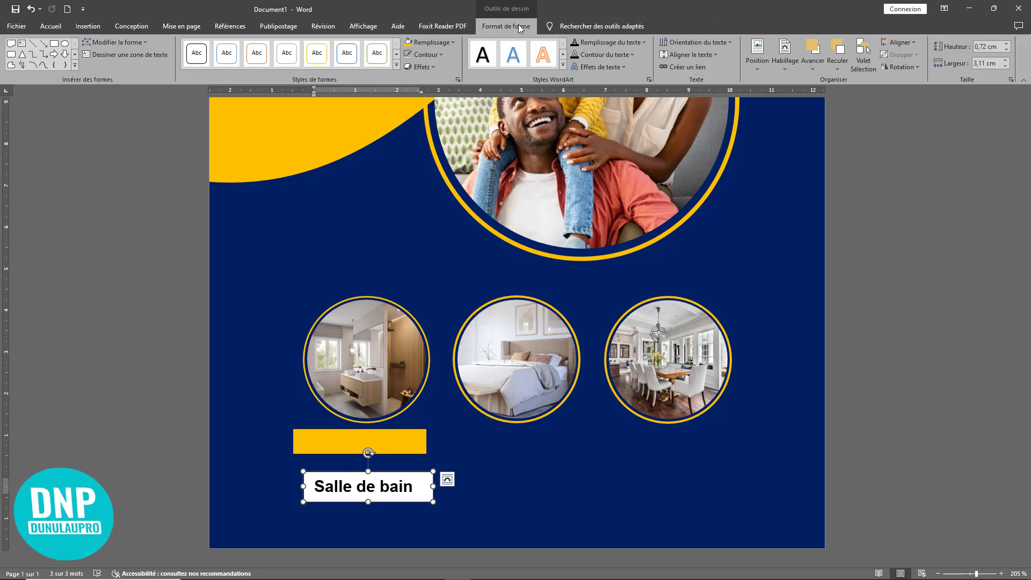
click(429, 54)
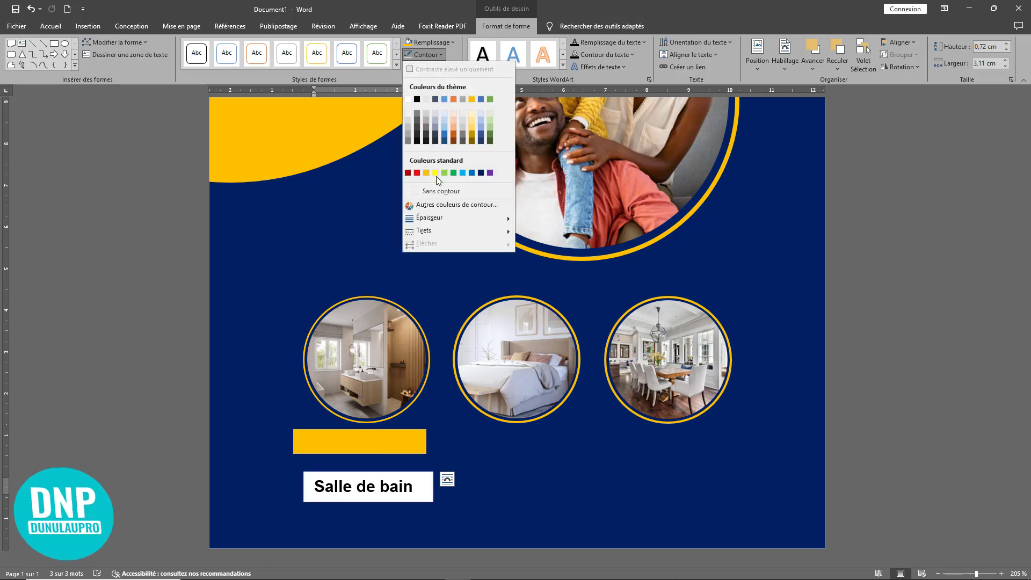
click(436, 190)
click(436, 43)
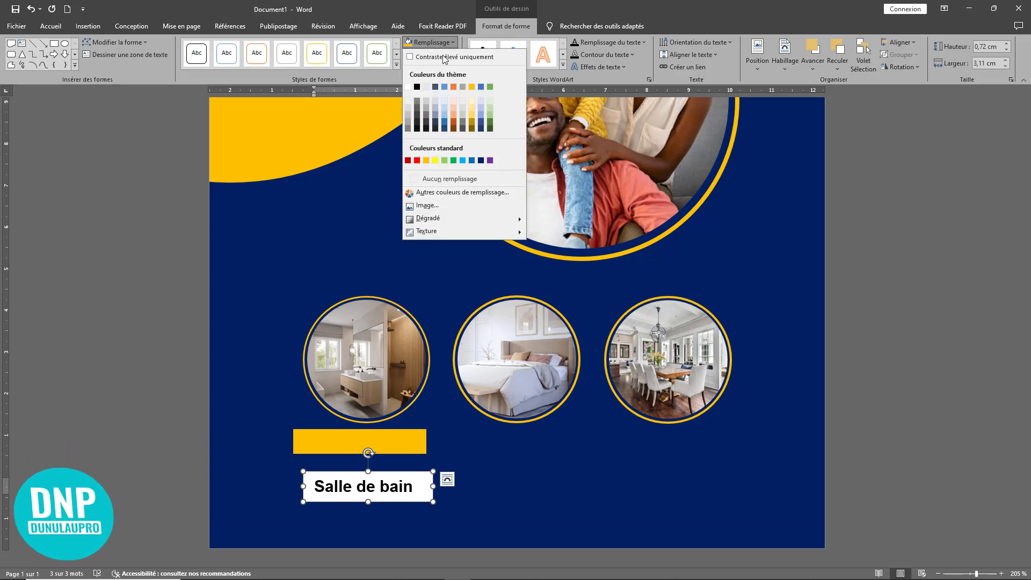
click(457, 180)
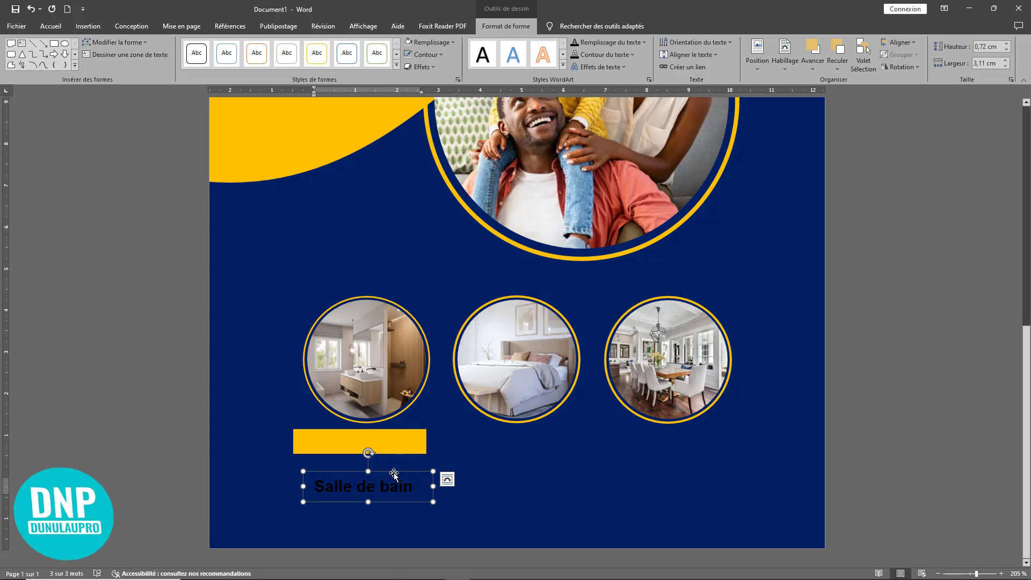
Step: Place the "Salle de bain" text box over the yellow rectangle, narrow it slightly and select it together with the rectangle
drag(394, 474, 387, 429)
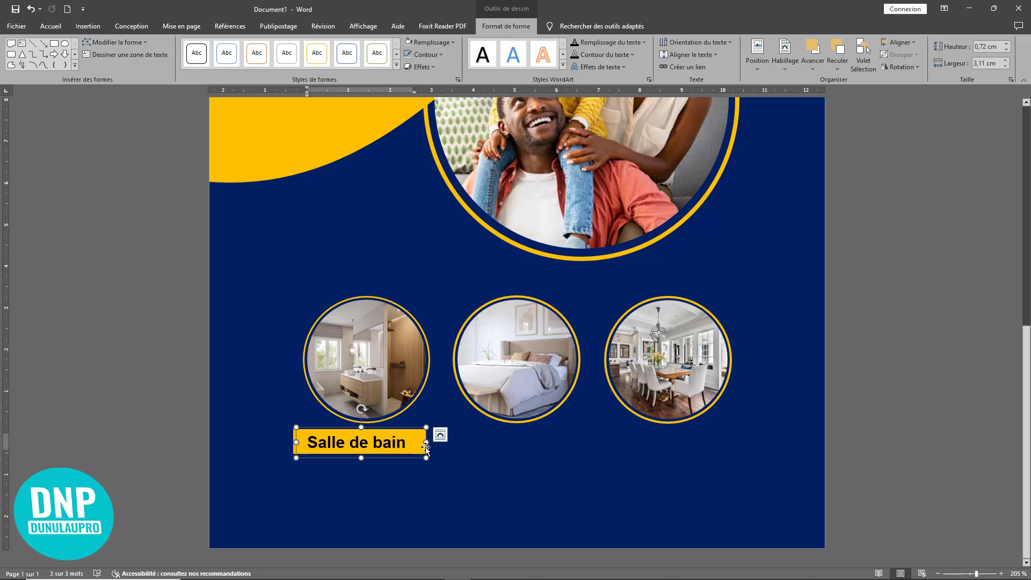
drag(426, 442, 420, 442)
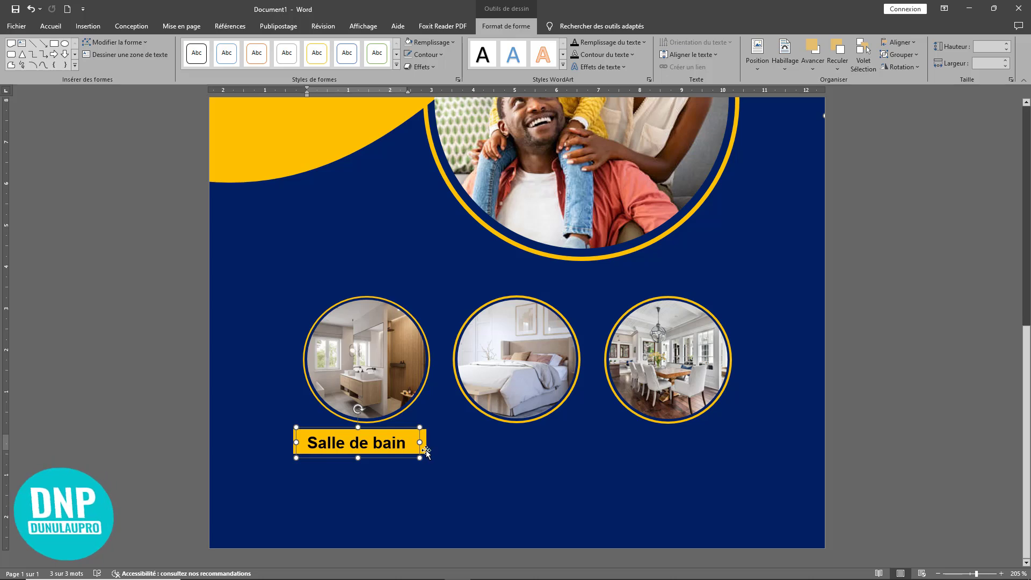
shift+click(427, 453)
scroll(497, 470, up, 2)
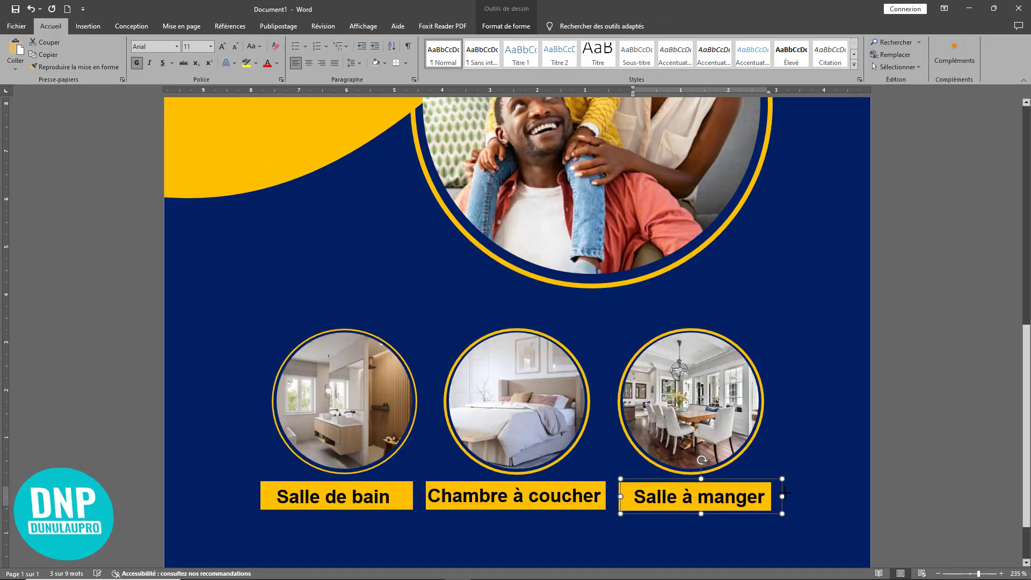
Step: Shift the "Salle à manger" text box slightly left so its text is centred on its yellow rectangle
drag(783, 492, 780, 493)
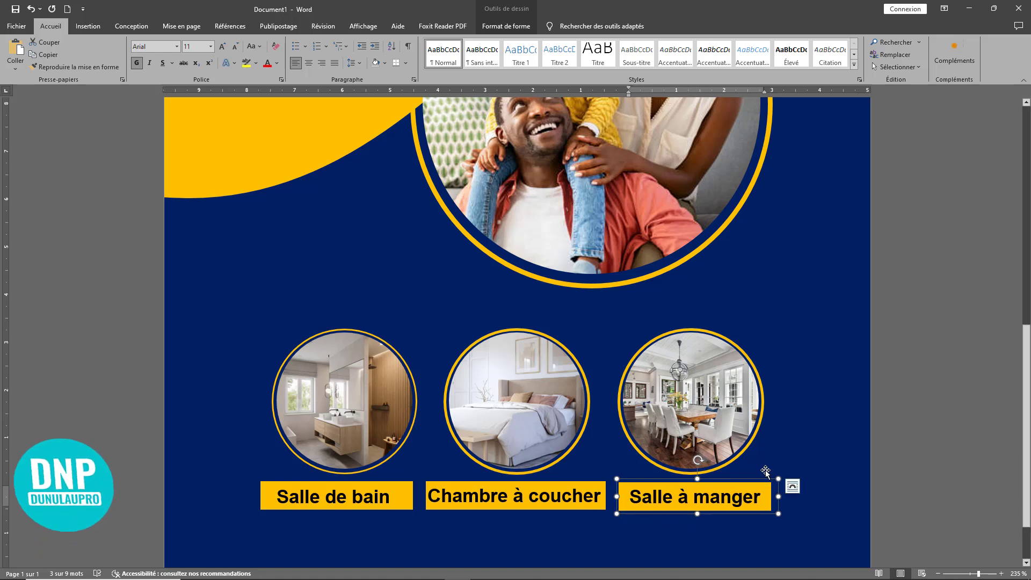
click(720, 544)
click(650, 482)
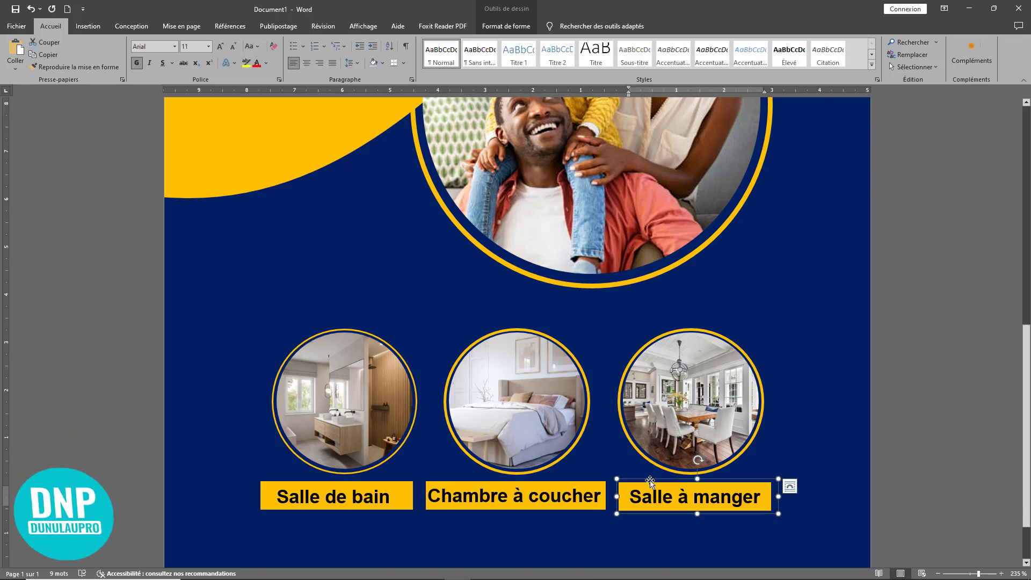
click(583, 483)
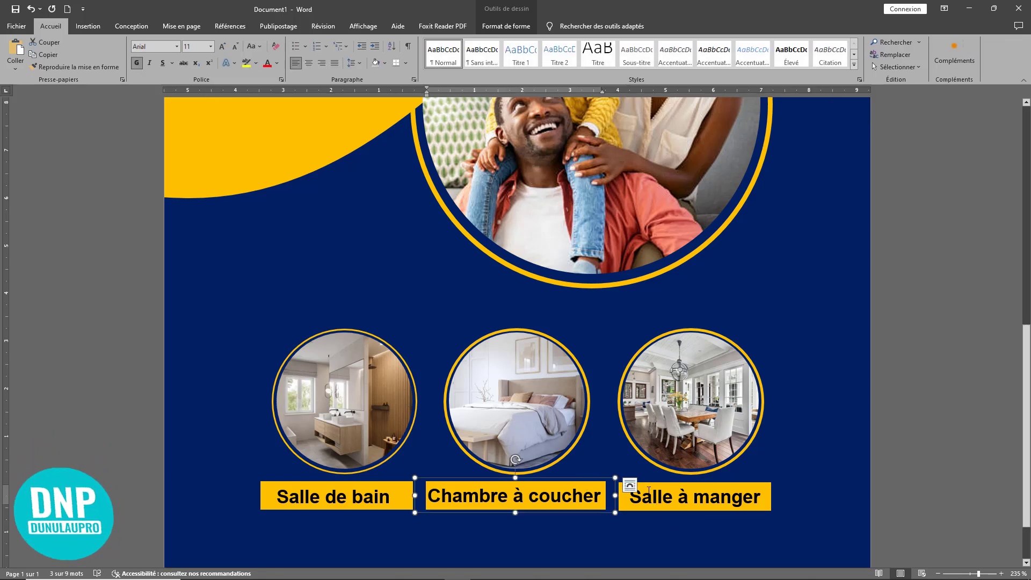
click(676, 485)
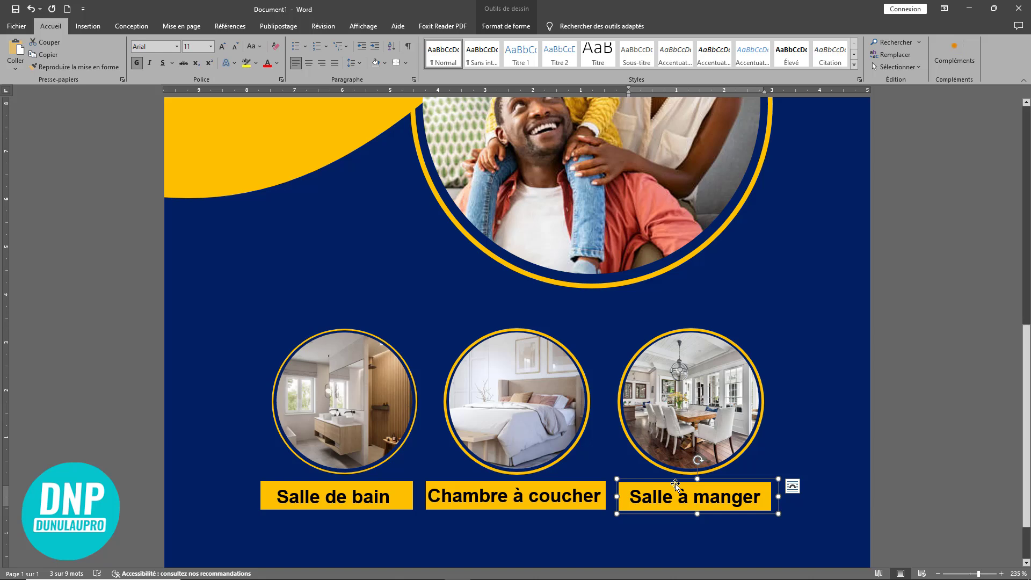
click(704, 515)
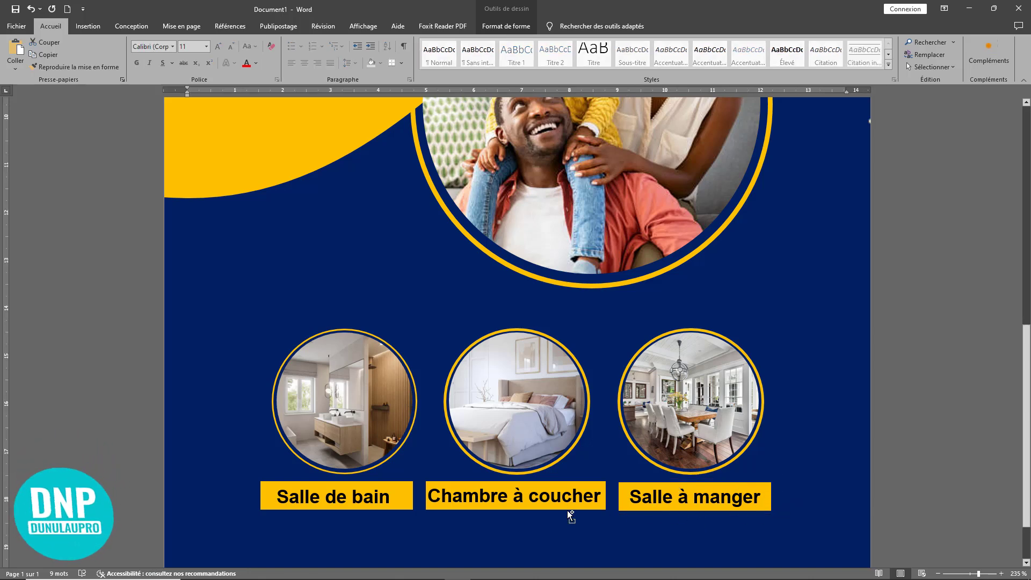
Step: Turn the bold formatting of the "Salle de bain" caption off and back on
scroll(569, 512, down, 11)
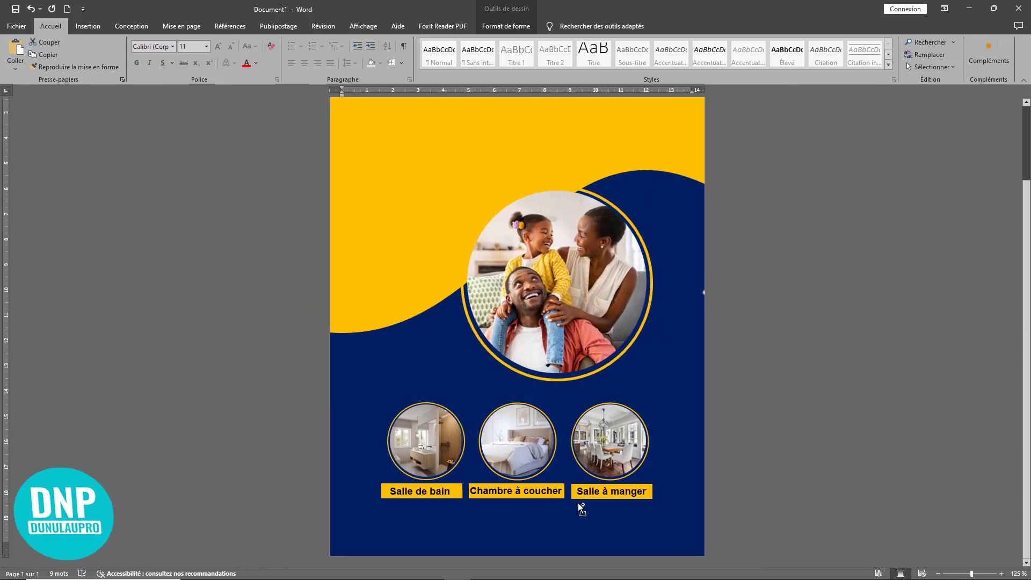
scroll(580, 508, up, 5)
click(649, 494)
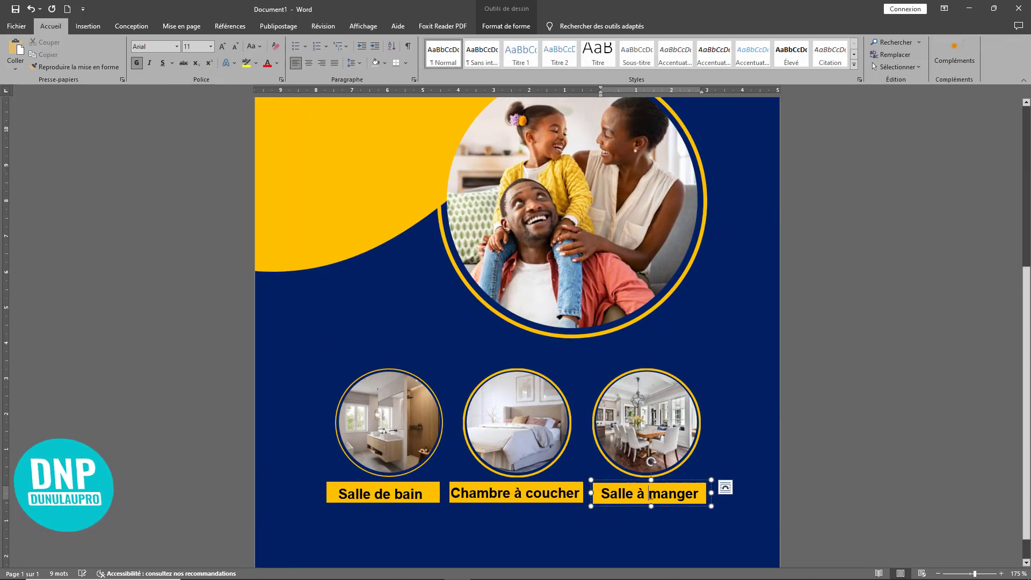
click(564, 491)
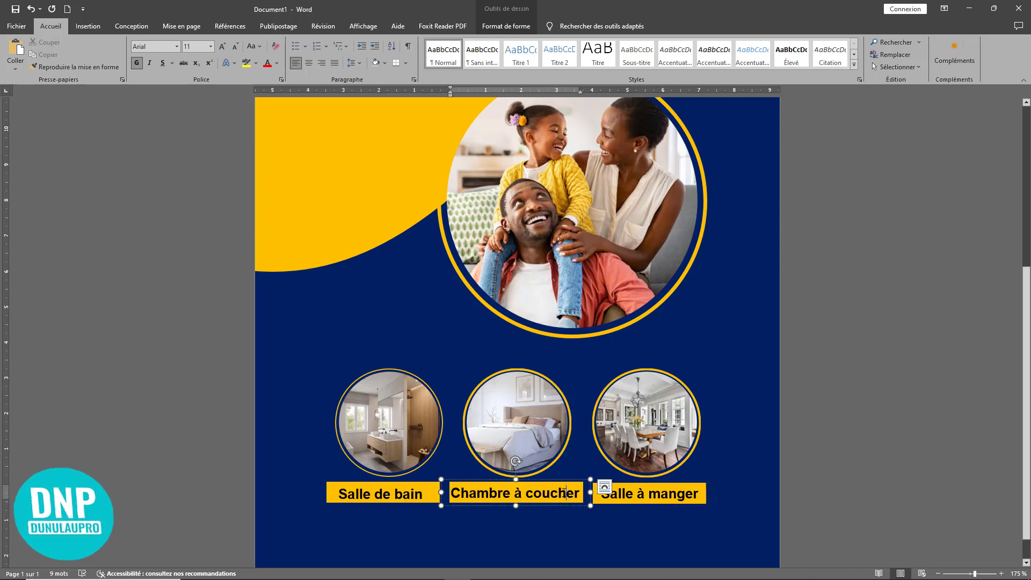
drag(424, 494, 340, 491)
click(346, 475)
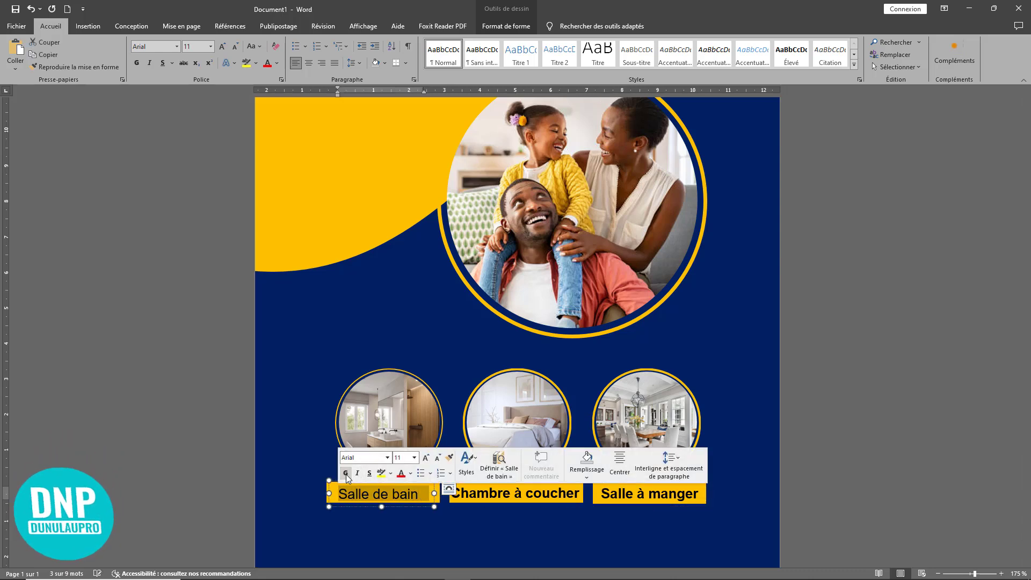
click(346, 475)
click(459, 539)
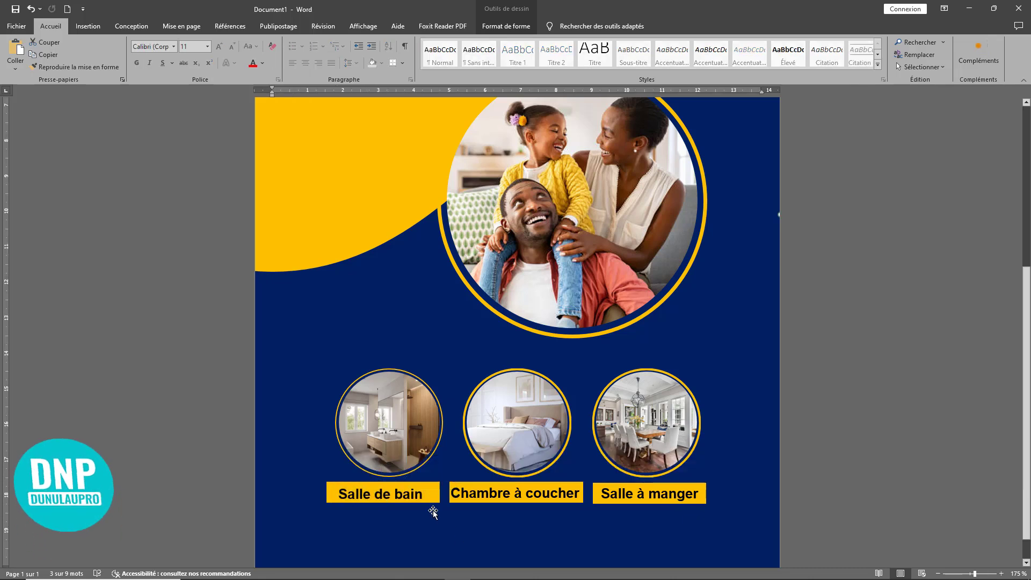
Step: Nudge the "Salle de bain" text box slightly right and up to centre it on its yellow rectangle
click(423, 492)
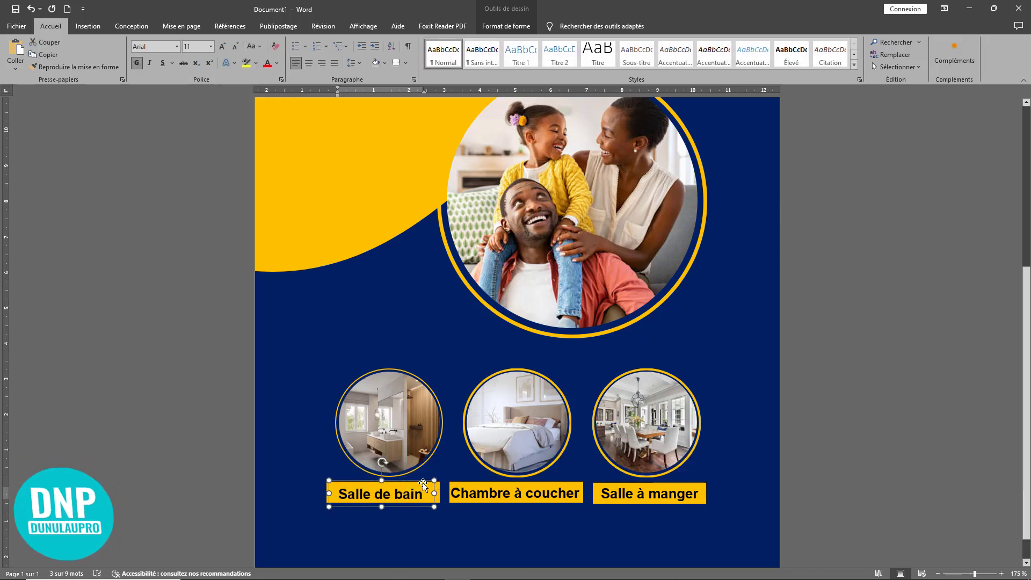
click(424, 484)
key(Right)
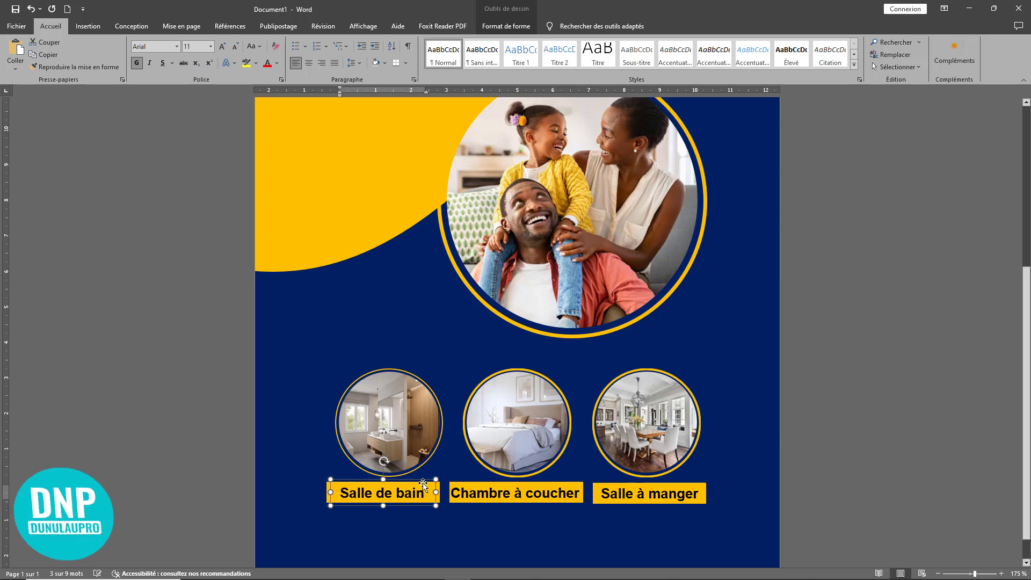
Step: Nudge the "Chambre à coucher" text box slightly up and right to centre it on its yellow rectangle
click(546, 486)
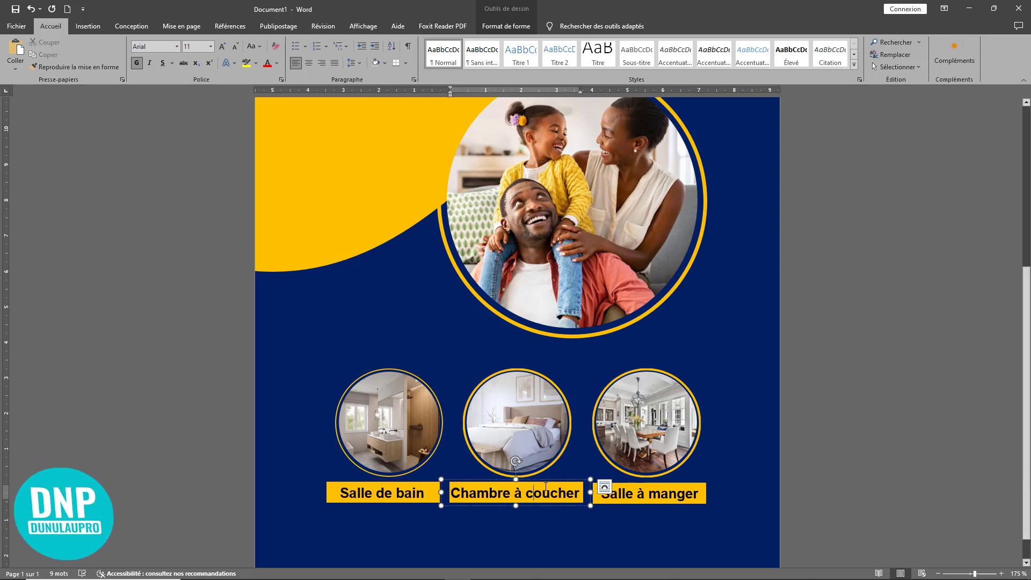
click(547, 481)
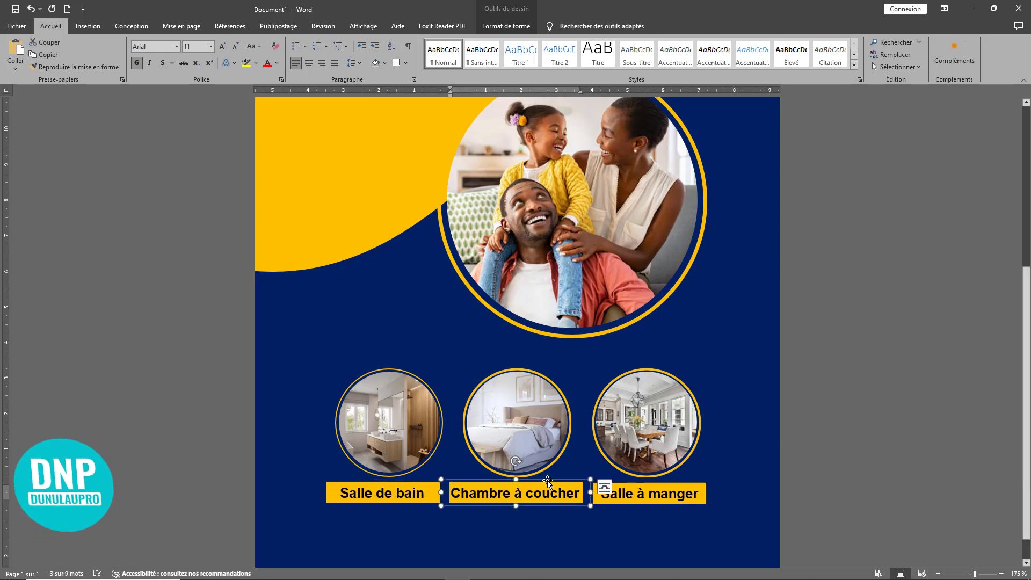
key(Up)
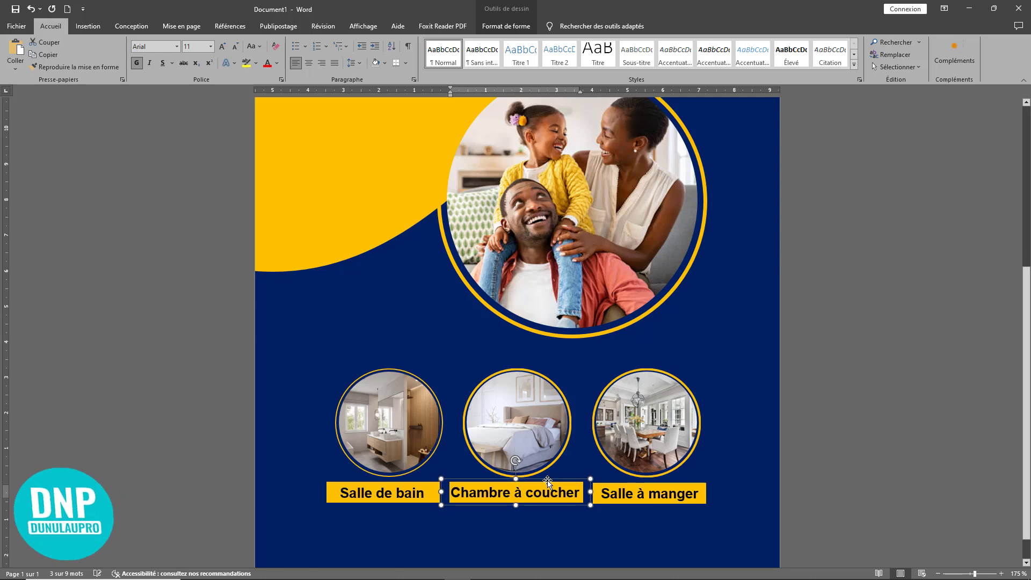
key(Right)
key(Right)
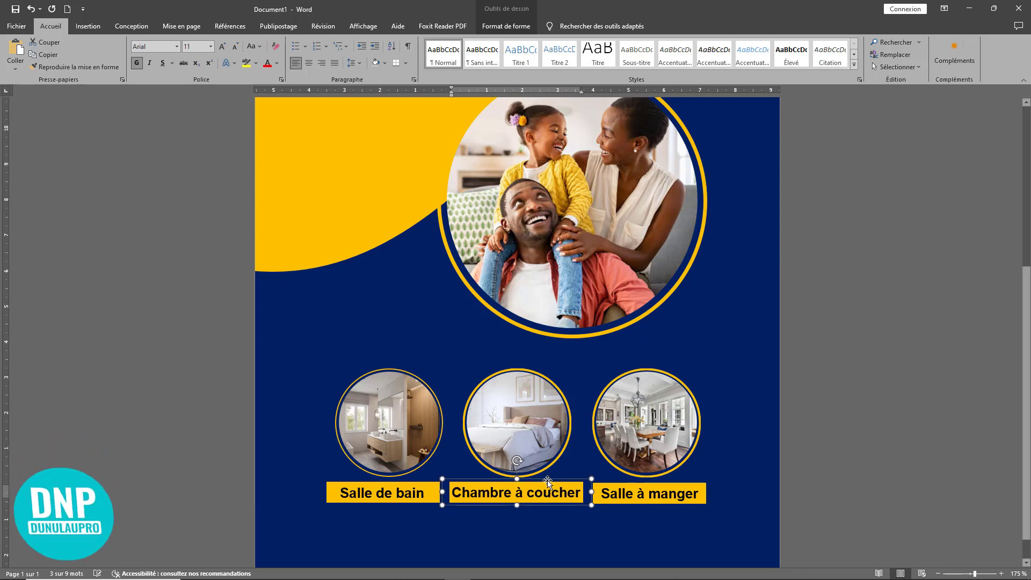
key(Right)
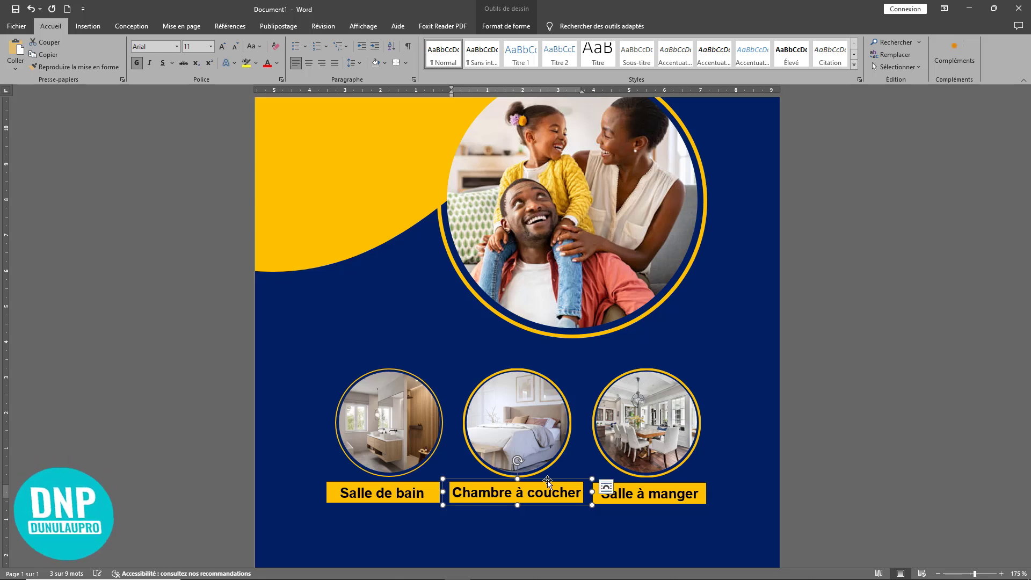
click(597, 364)
Step: Duplicate the "Salle de bain" text box onto the yellow area at the top of the page and enlarge the copy
scroll(596, 366, down, 7)
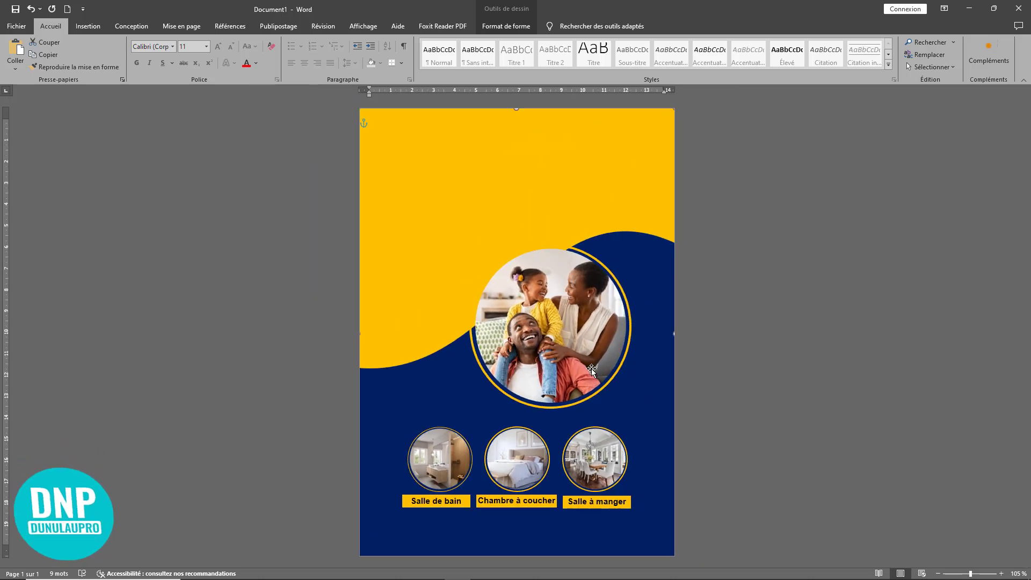
click(460, 494)
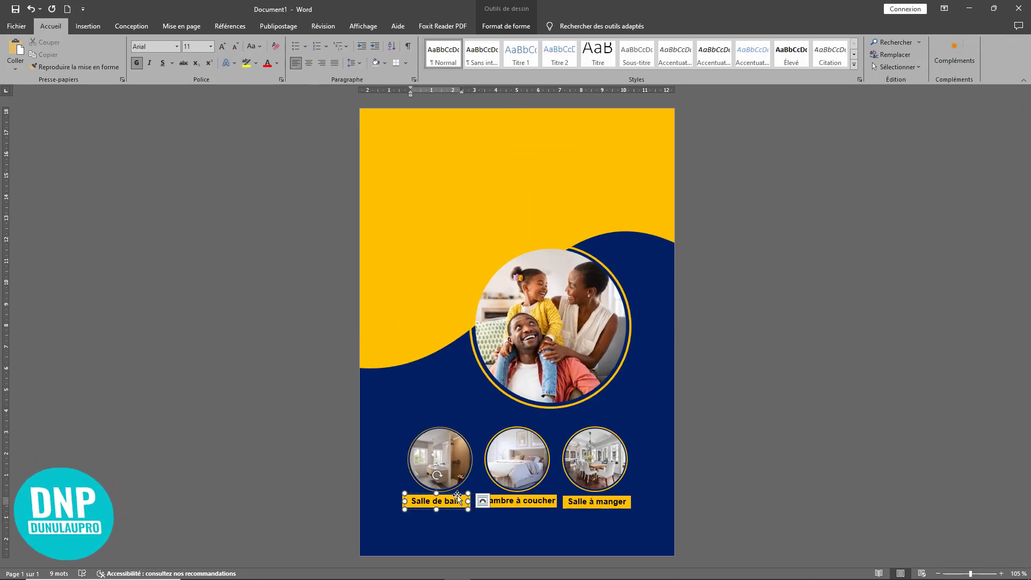
drag(460, 494, 466, 177)
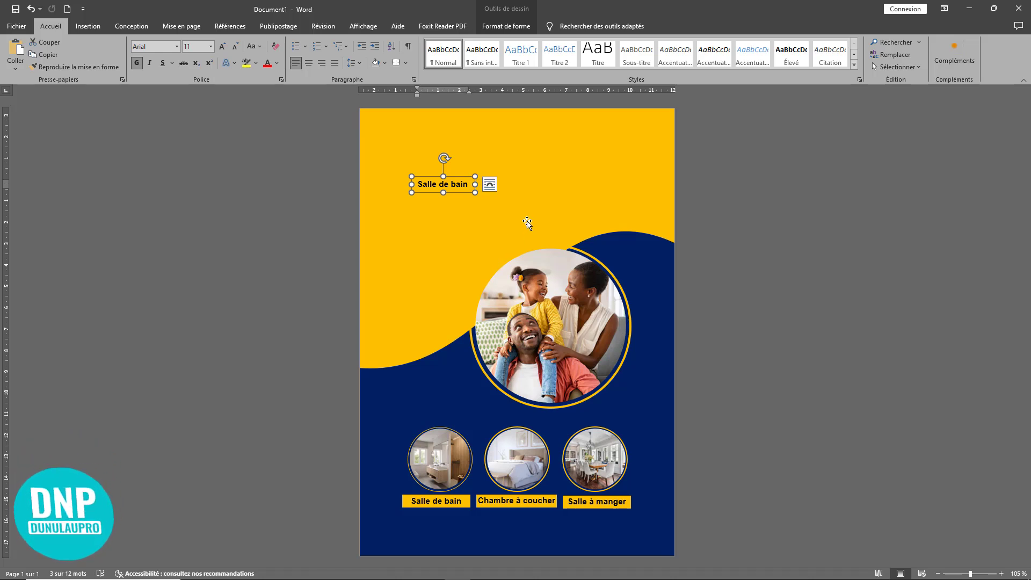
scroll(517, 227, up, 10)
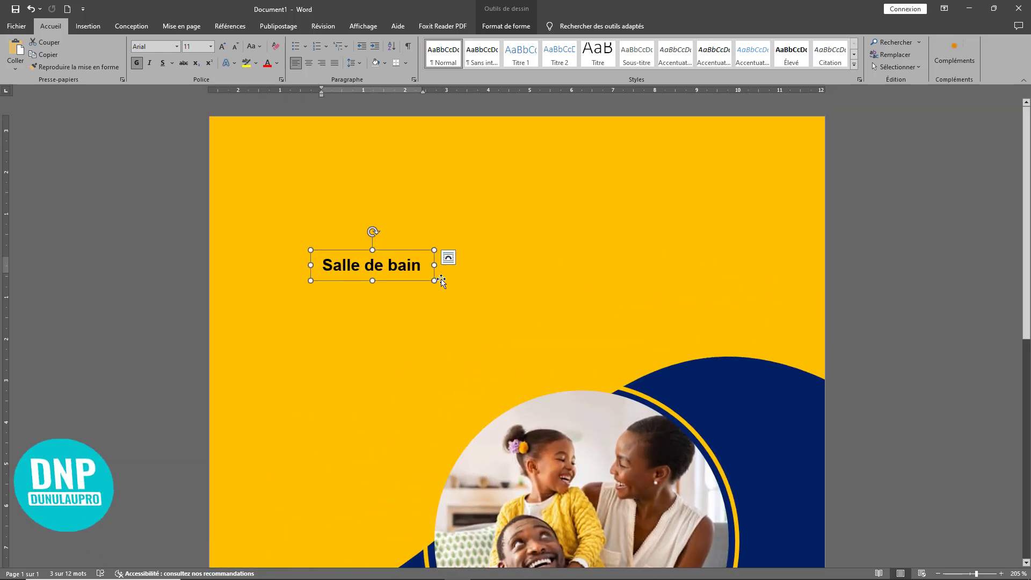
drag(435, 282, 597, 319)
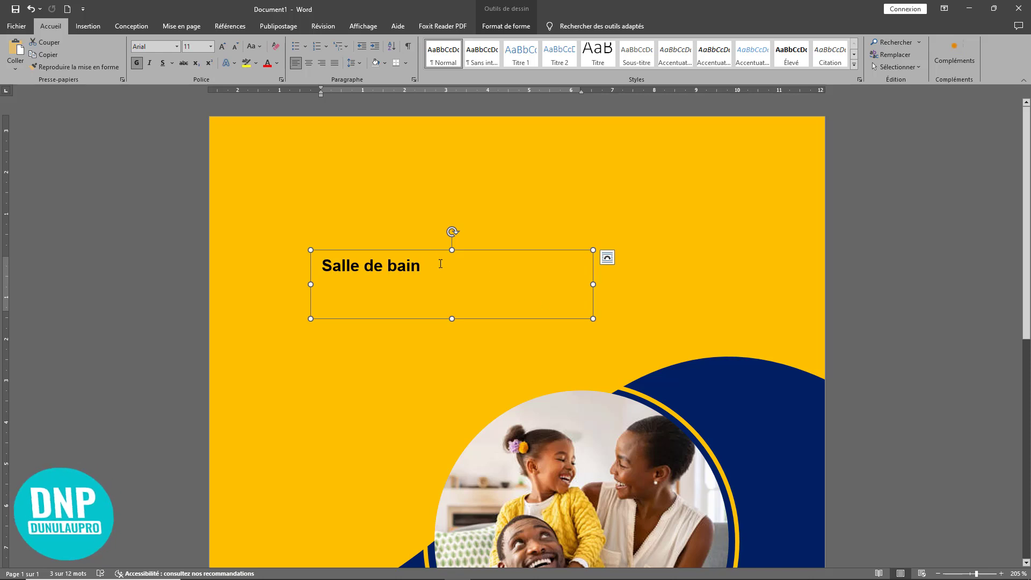
Step: Replace the text in the copied box with "ROYAL ESTATE"
triple_click(322, 274)
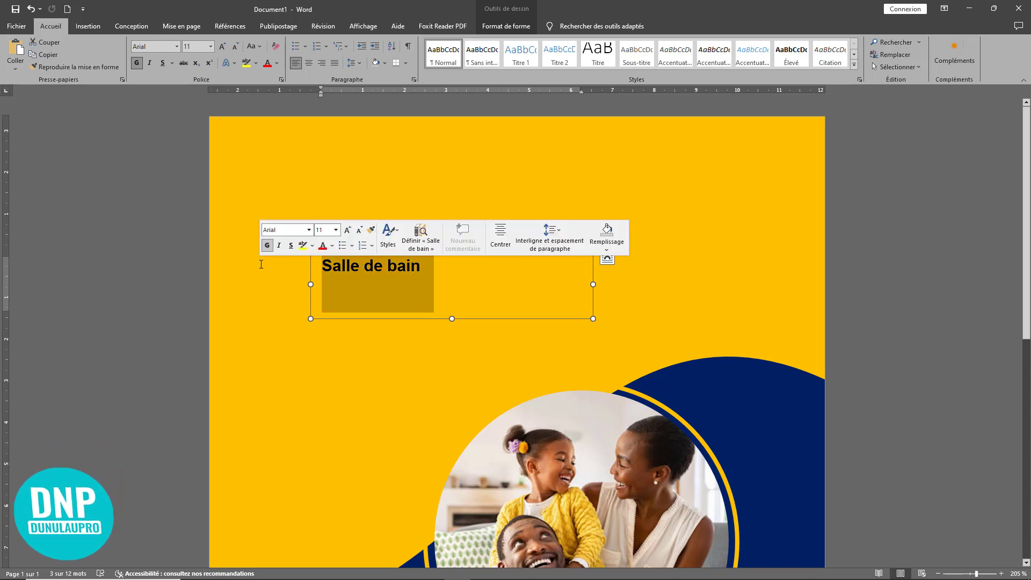
text(R)
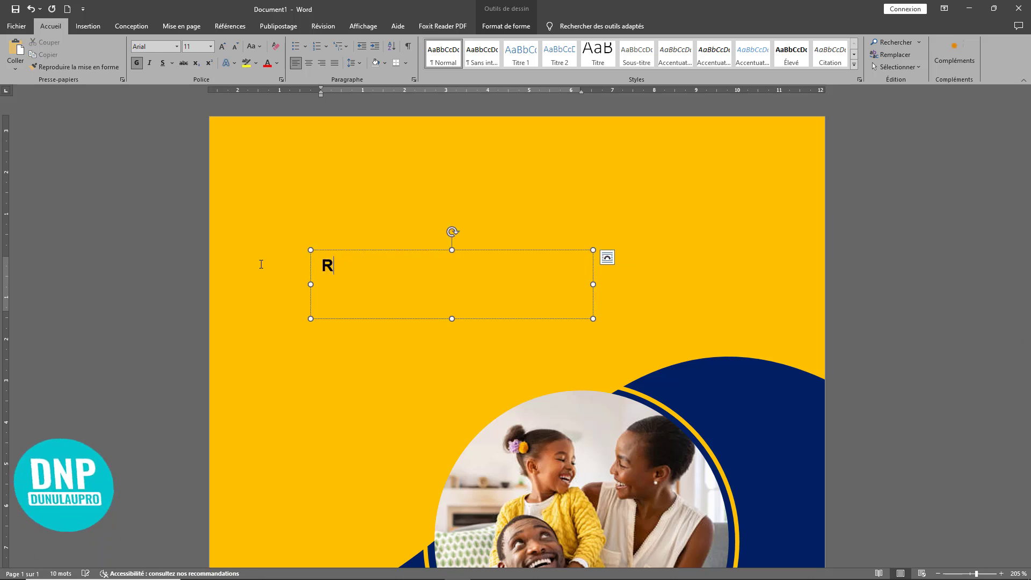
text(OYA)
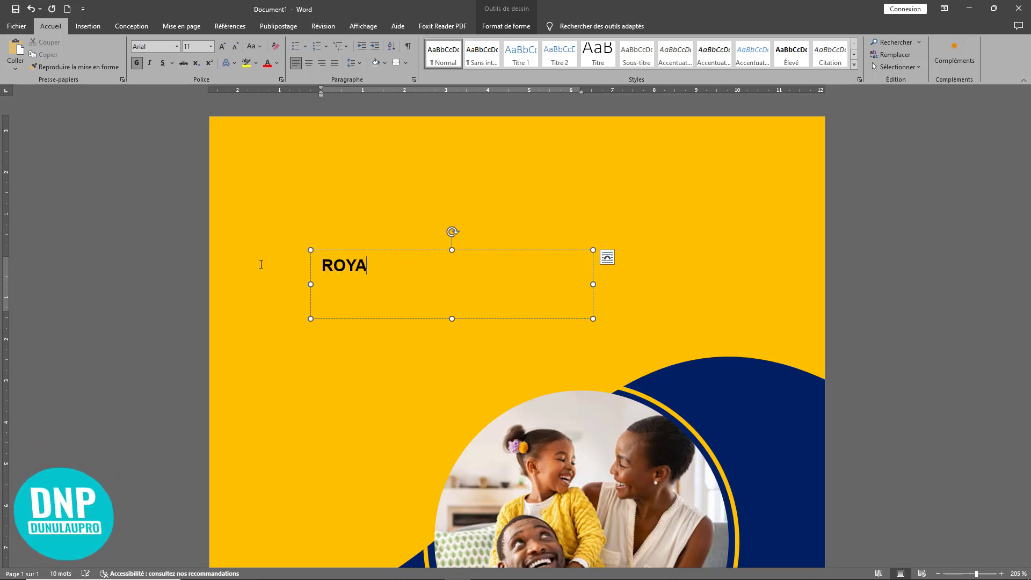
text(L ESTATE)
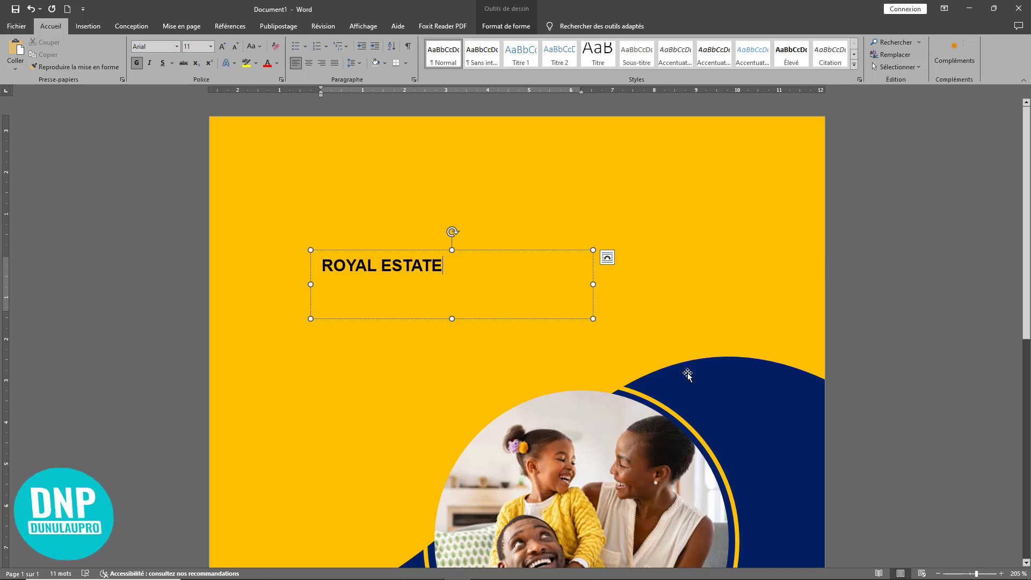
Step: Shrink the "ROYAL ESTATE" text box to about 0.67 cm by 3.58 cm and move it near the page's upper-left corner
drag(594, 284, 460, 268)
drag(385, 318, 348, 169)
double_click(347, 171)
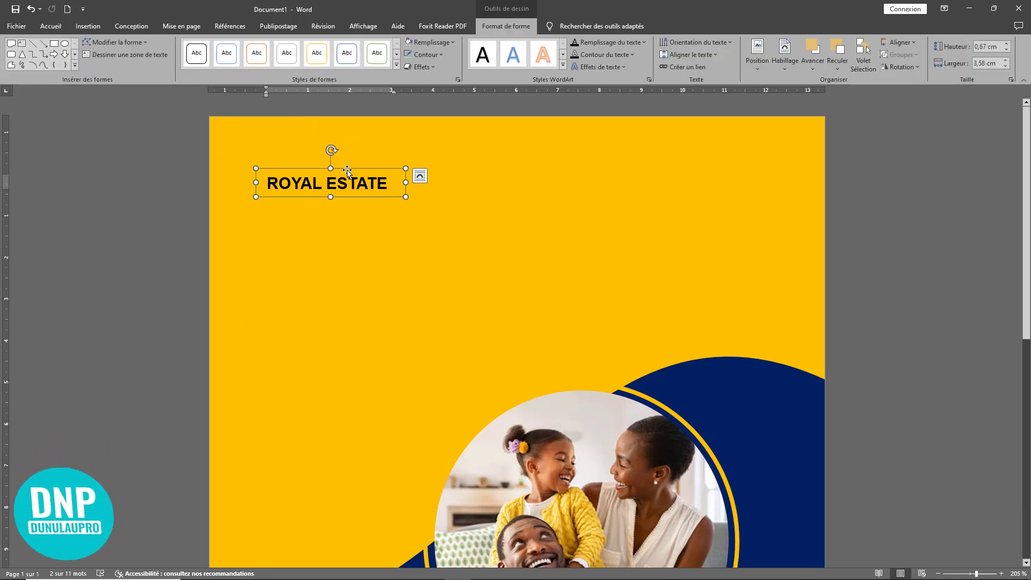
Step: Set the "ROYAL ESTATE" text colour to white
click(53, 25)
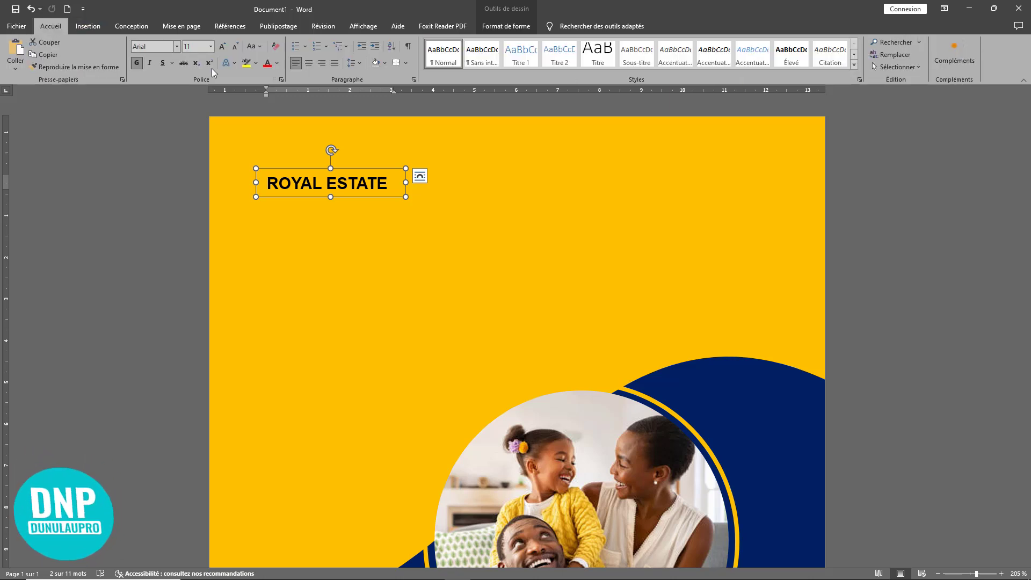
click(277, 64)
click(267, 124)
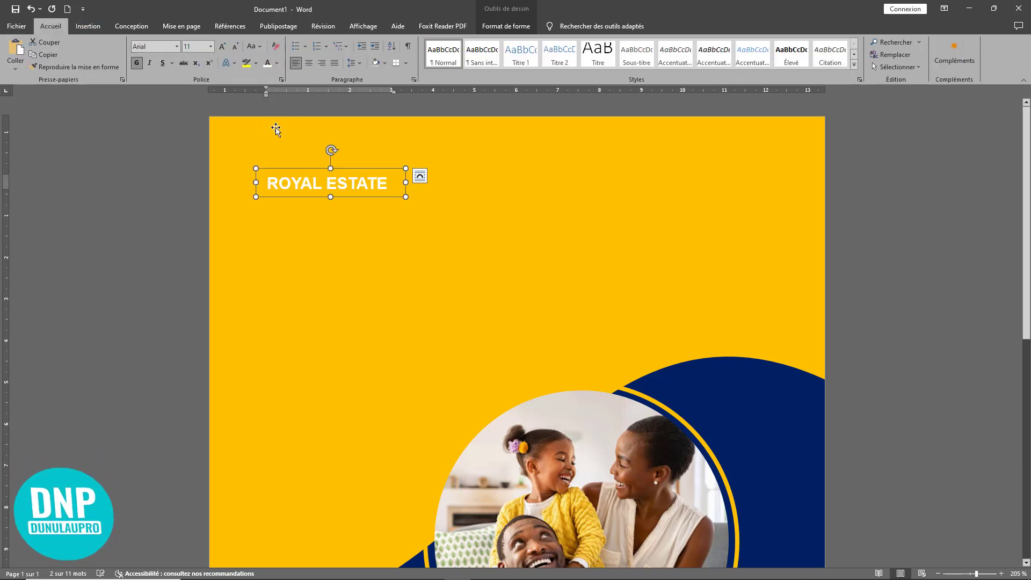
click(333, 246)
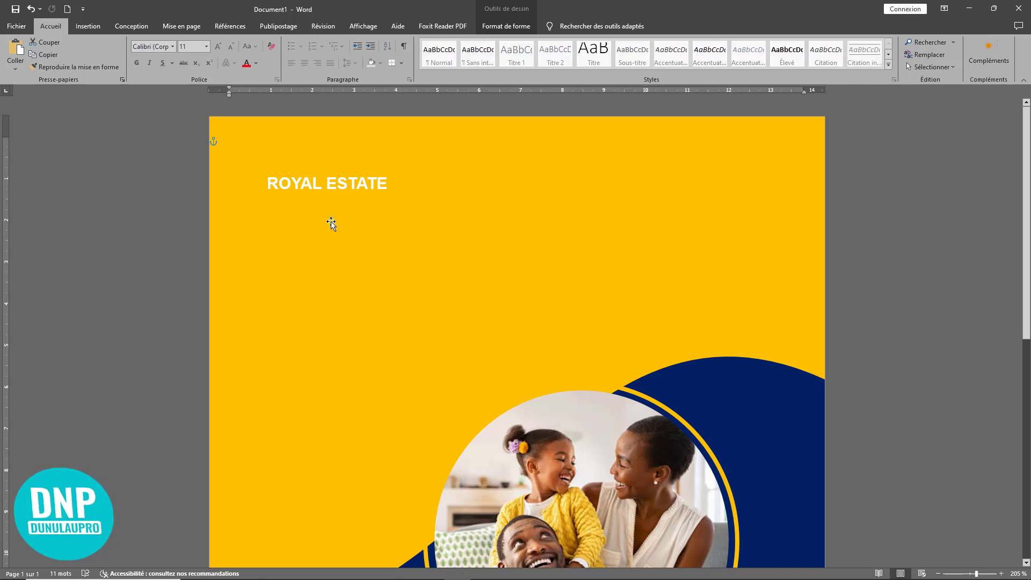
Step: Duplicate the "ROYAL ESTATE" text box just below the original and widen the copy to the right
click(352, 176)
drag(352, 175, 345, 206)
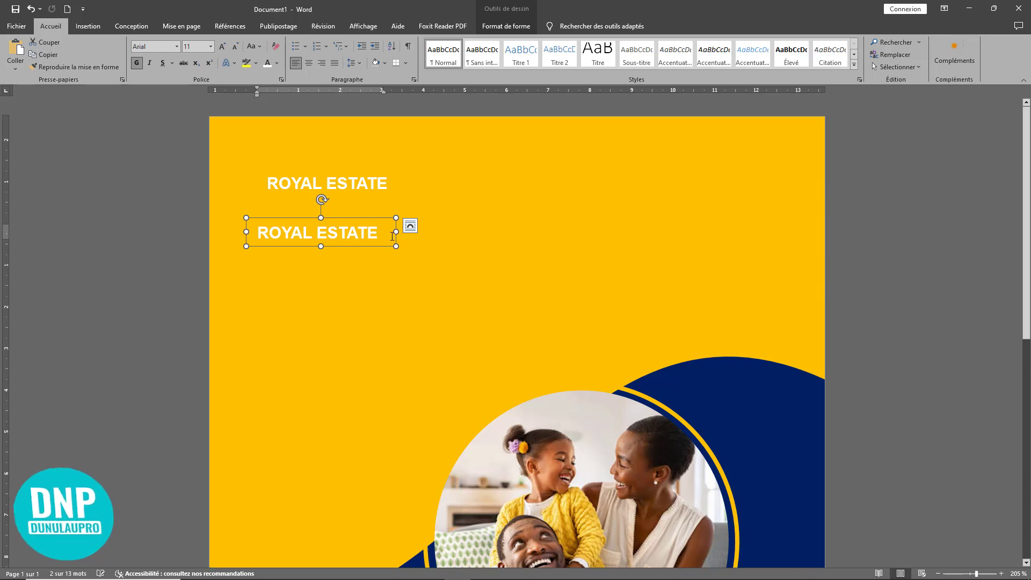
drag(395, 232, 678, 255)
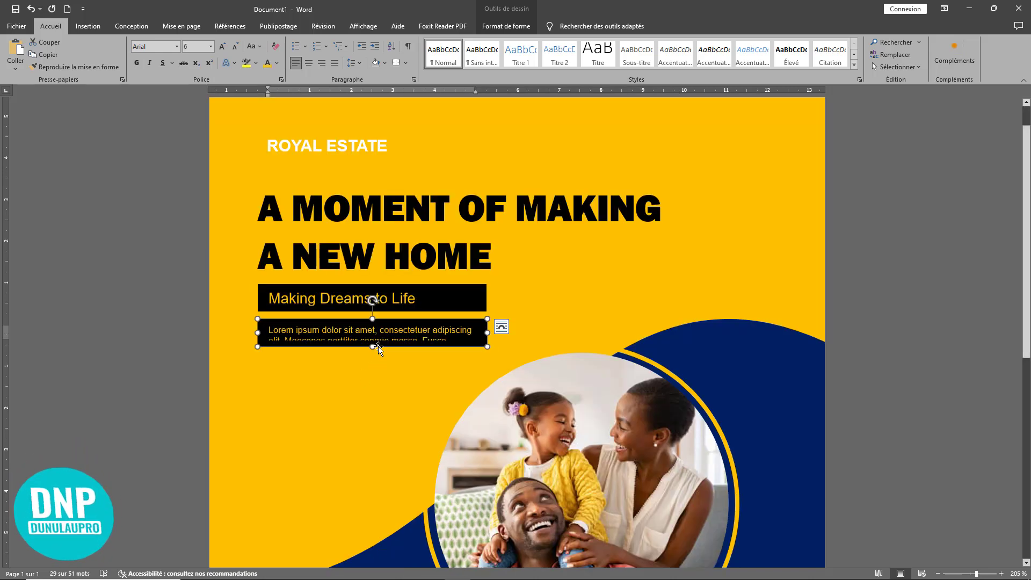
Step: Enlarge the Lorem ipsum text box to about 1.64 cm by 5.8 cm and remove its fill and outline
drag(378, 347, 380, 386)
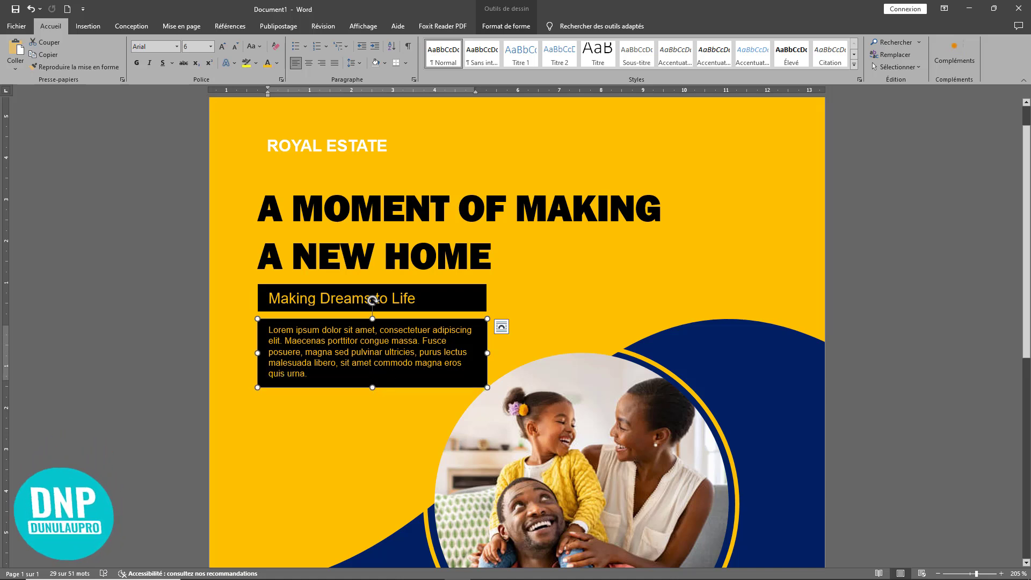
drag(490, 353, 501, 353)
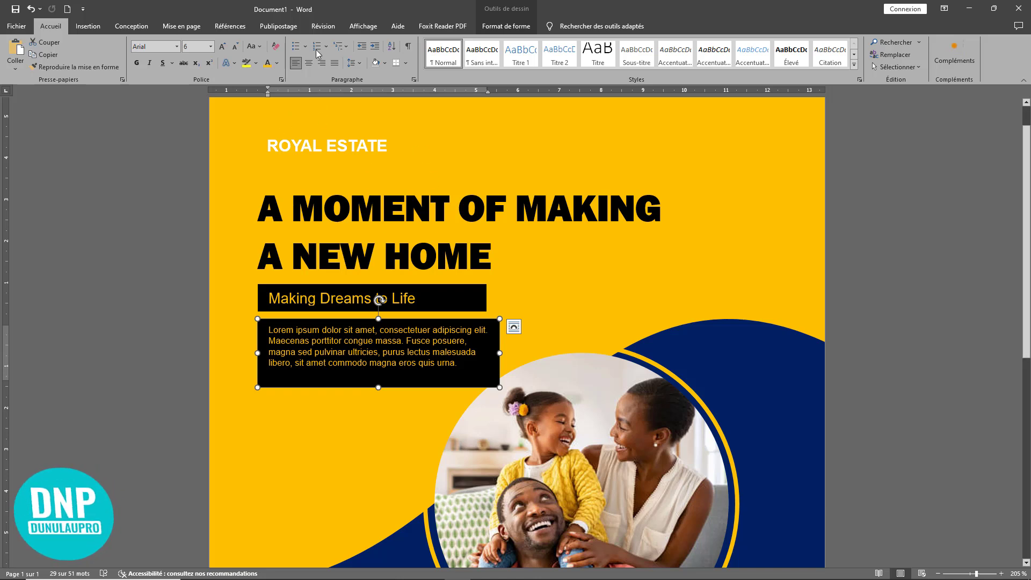
double_click(379, 320)
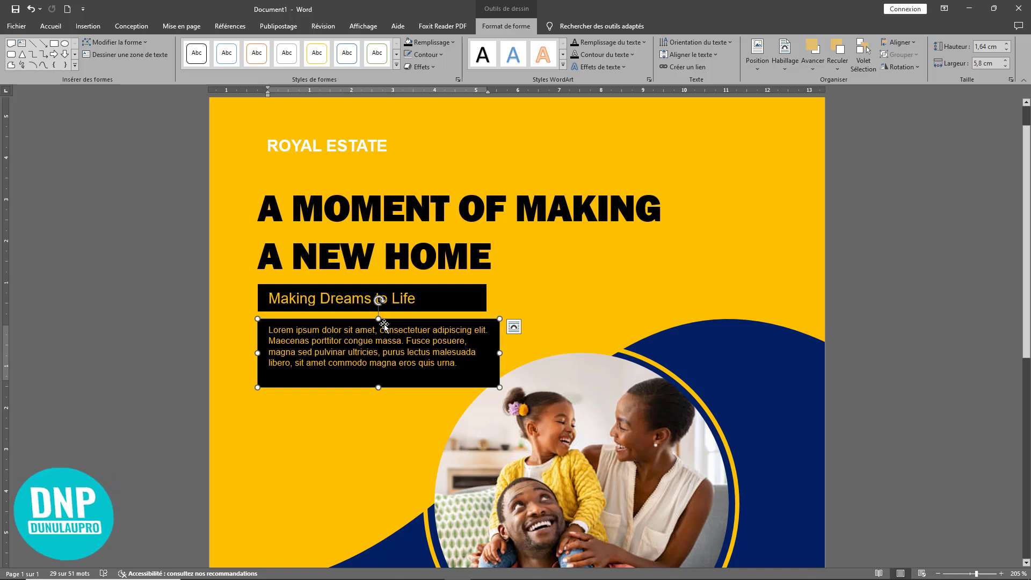
click(433, 44)
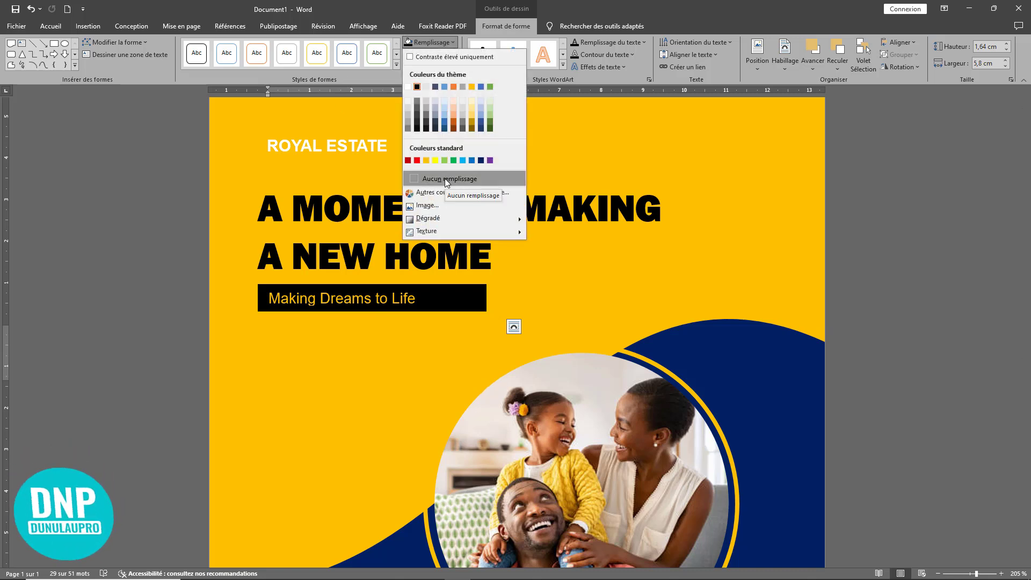
click(445, 179)
click(423, 55)
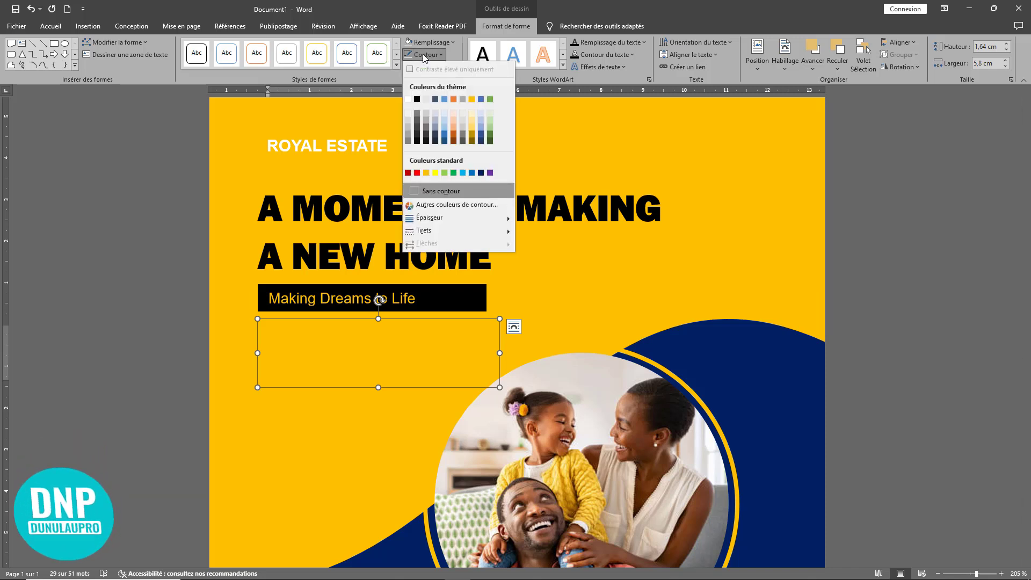
click(436, 191)
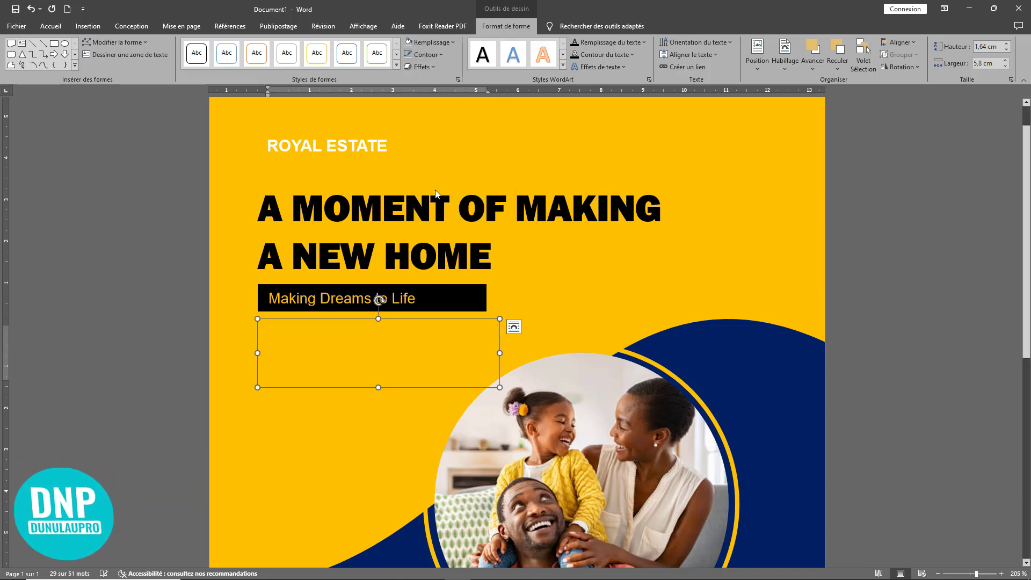
Step: Set the Lorem ipsum text colour to Automatique (black) and shift its box slightly left to align with the headline
click(51, 27)
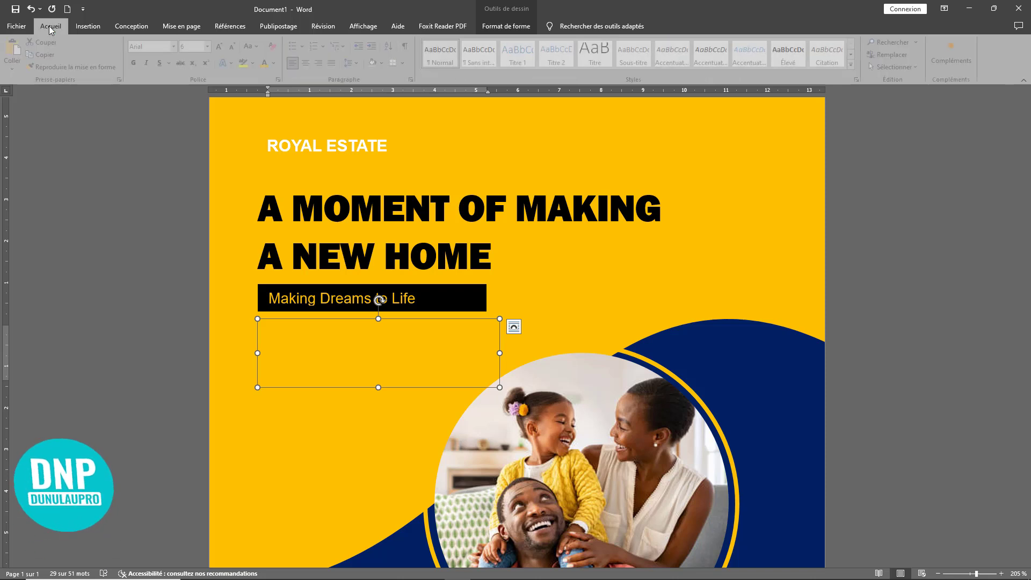
click(277, 63)
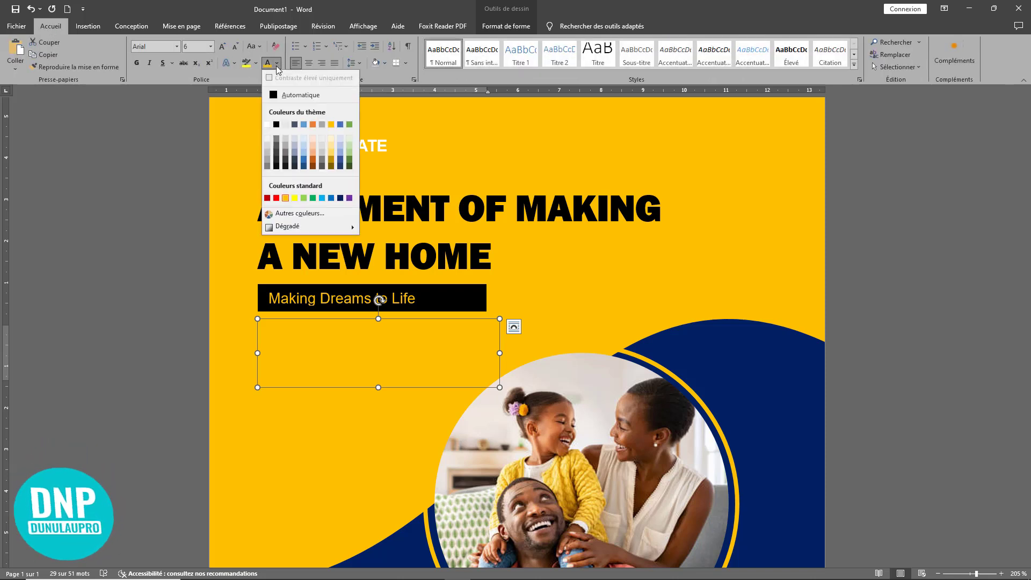
click(276, 93)
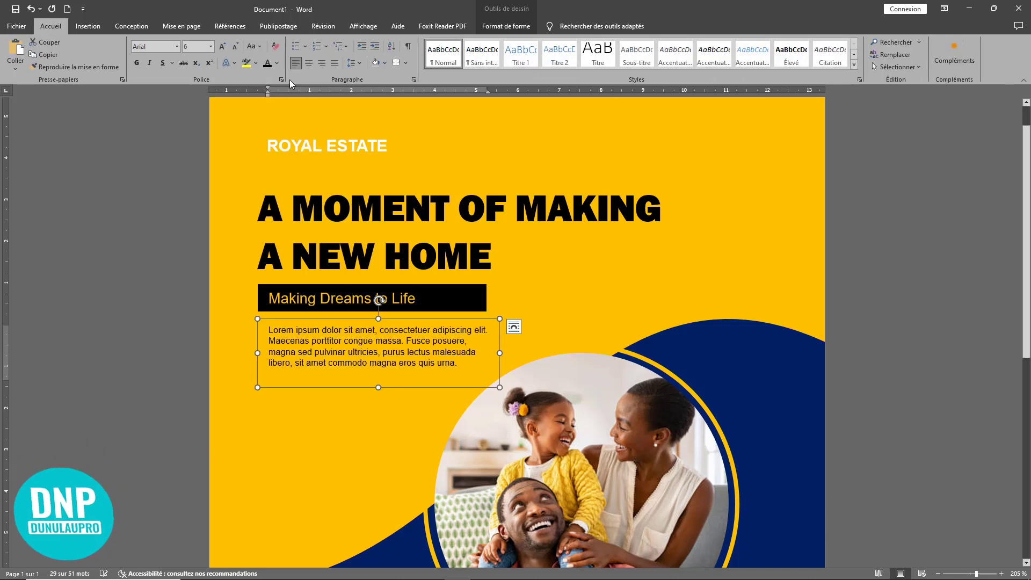
drag(387, 321, 378, 319)
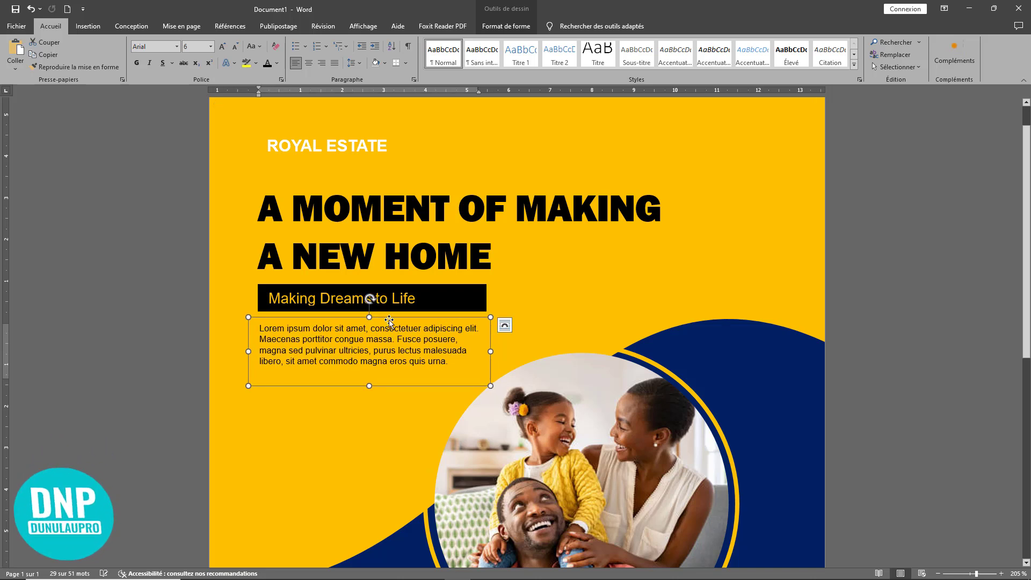
Step: Set the Lorem ipsum paragraph's line spacing to 1,15 and shorten its text box slightly from the lower edge
click(354, 63)
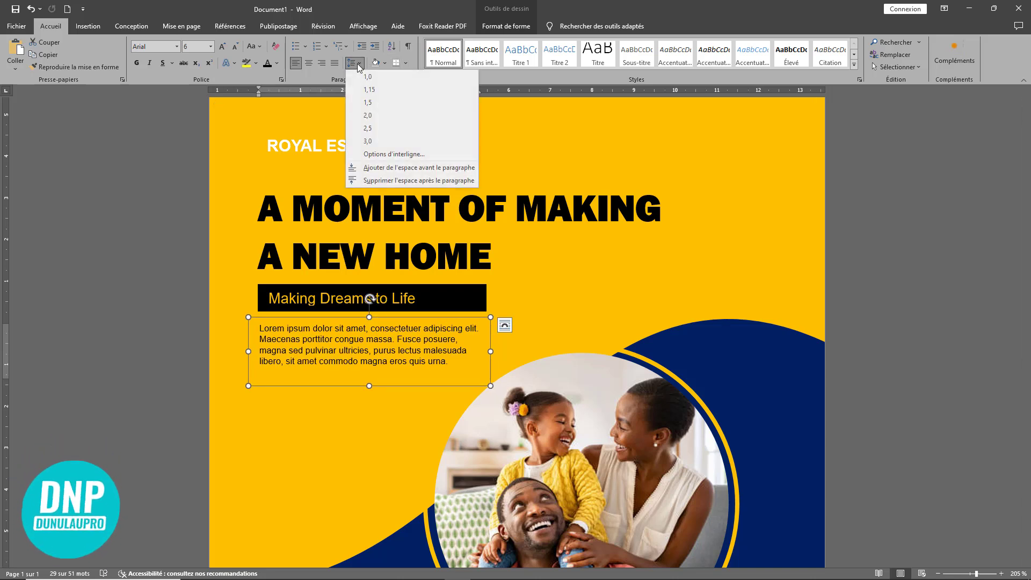
click(376, 92)
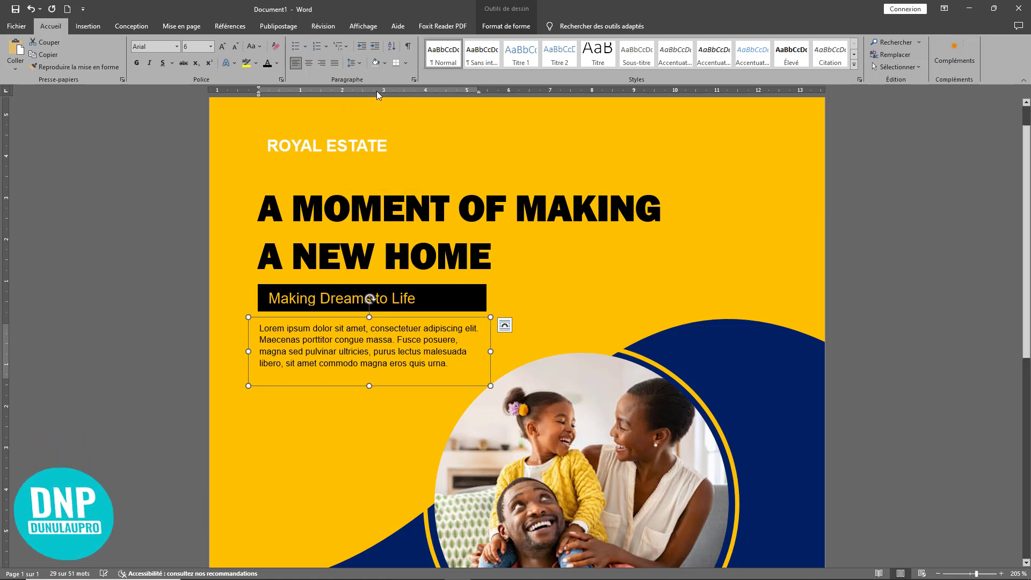
drag(370, 384, 371, 376)
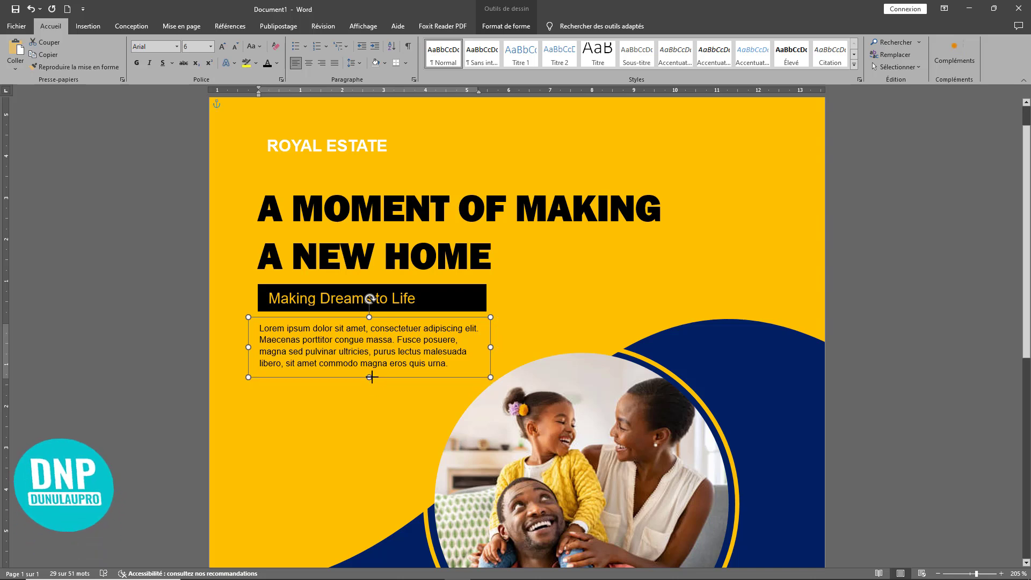
click(535, 290)
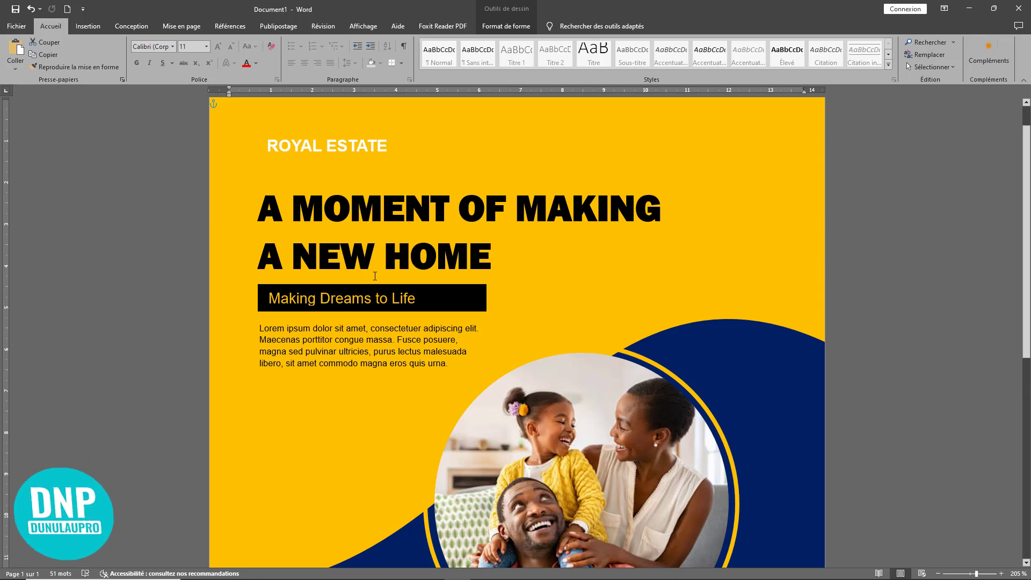
Step: Duplicate the "ROYAL ESTATE" text box and place the copy directly below the Lorem ipsum paragraph
scroll(375, 276, down, 2)
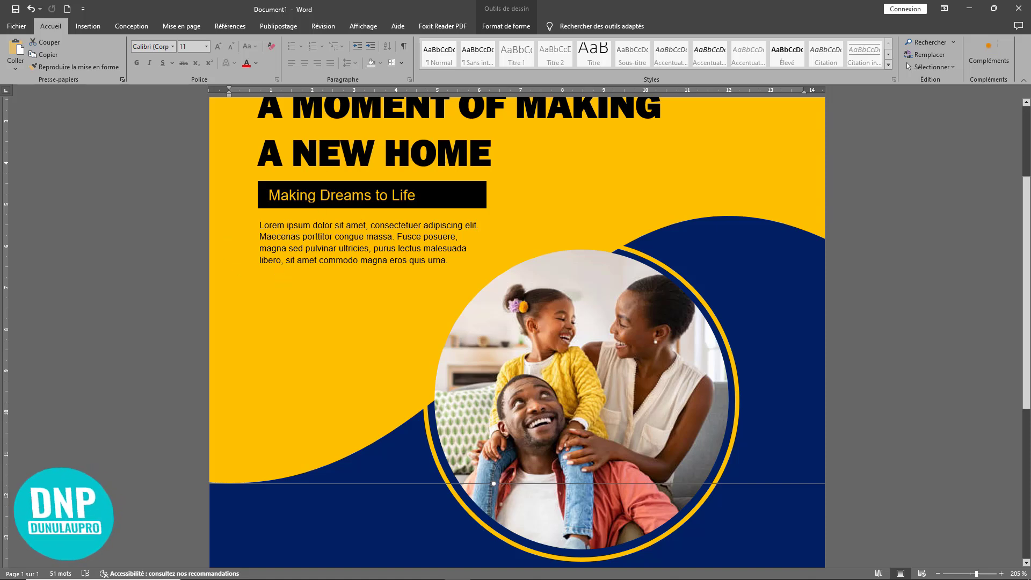
click(346, 185)
double_click(345, 185)
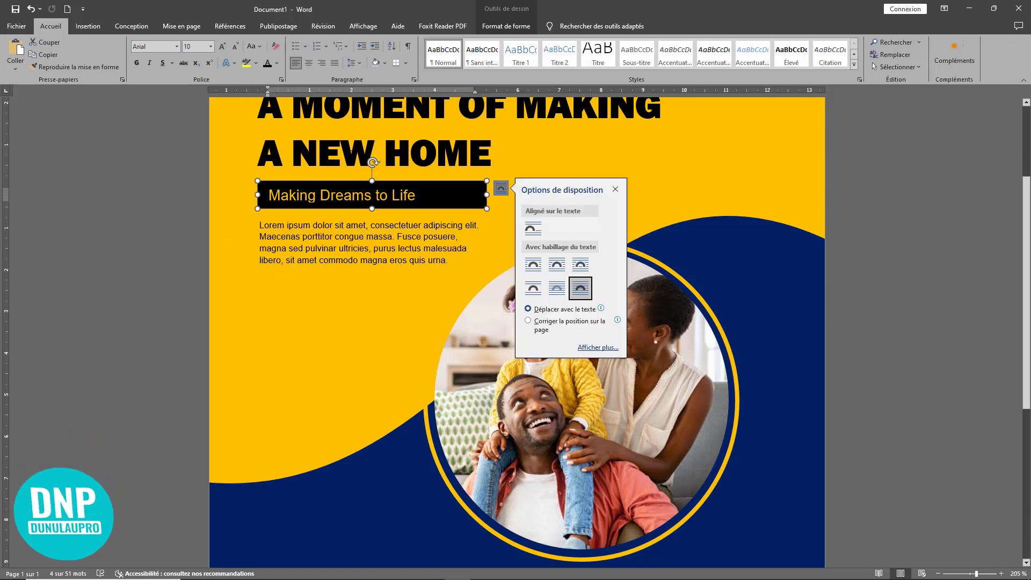
click(339, 175)
scroll(339, 176, up, 3)
click(339, 176)
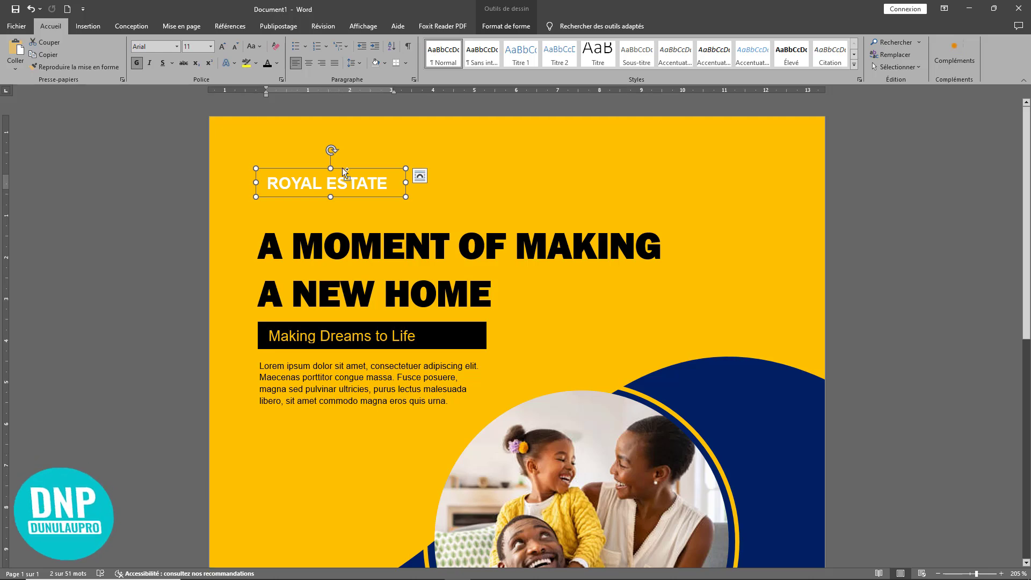
drag(330, 167, 331, 393)
scroll(384, 410, down, 5)
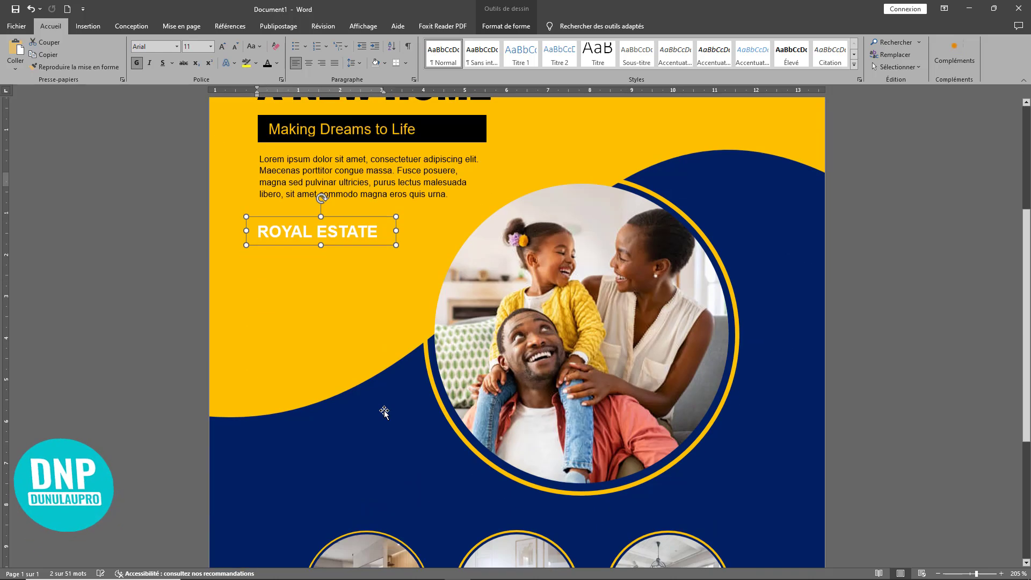
Step: Replace the text of the copied "ROYAL ESTATE" box below the Lorem ipsum paragraph with "START FROM"
drag(379, 180, 259, 180)
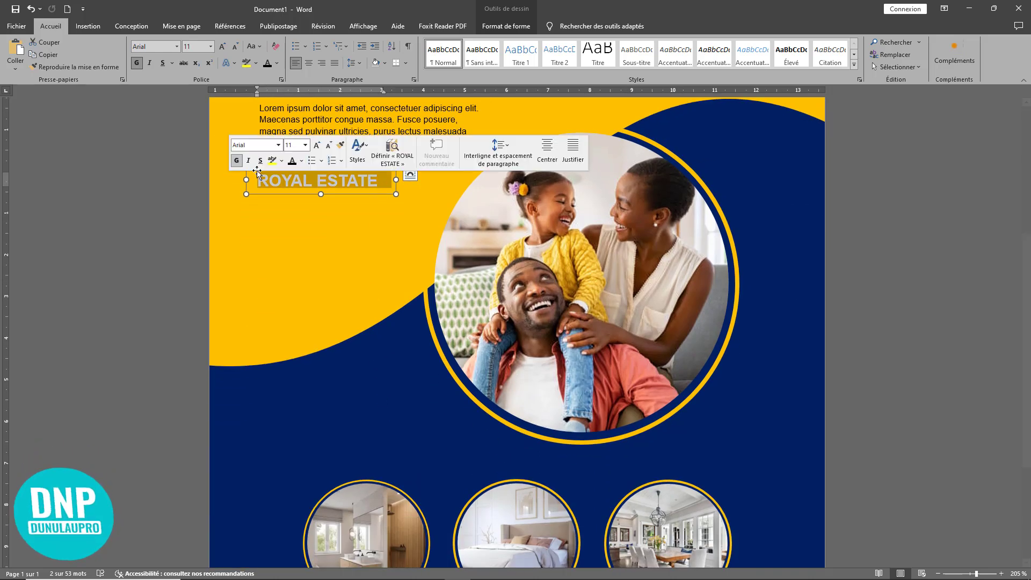
text(START)
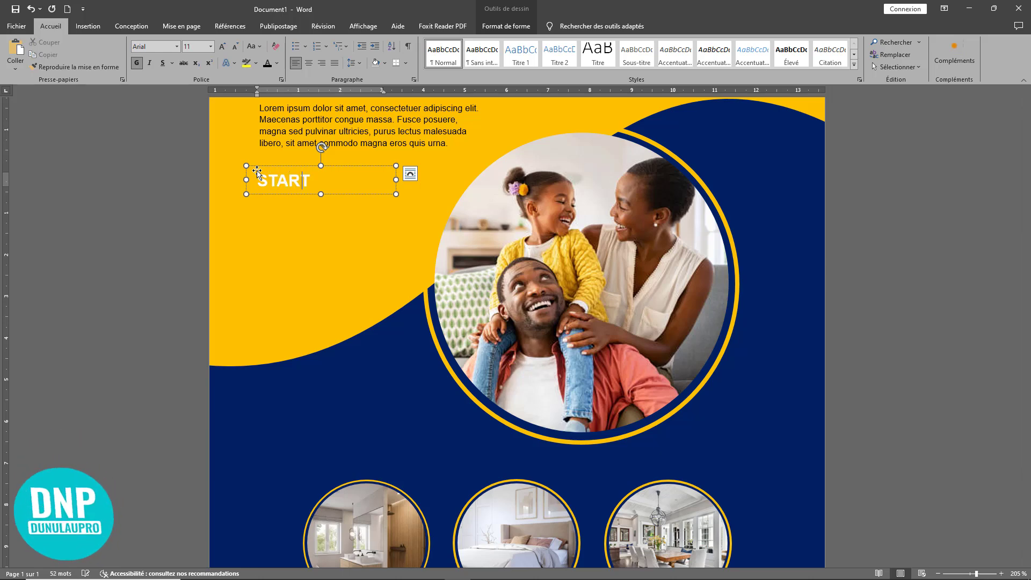
text( FROM)
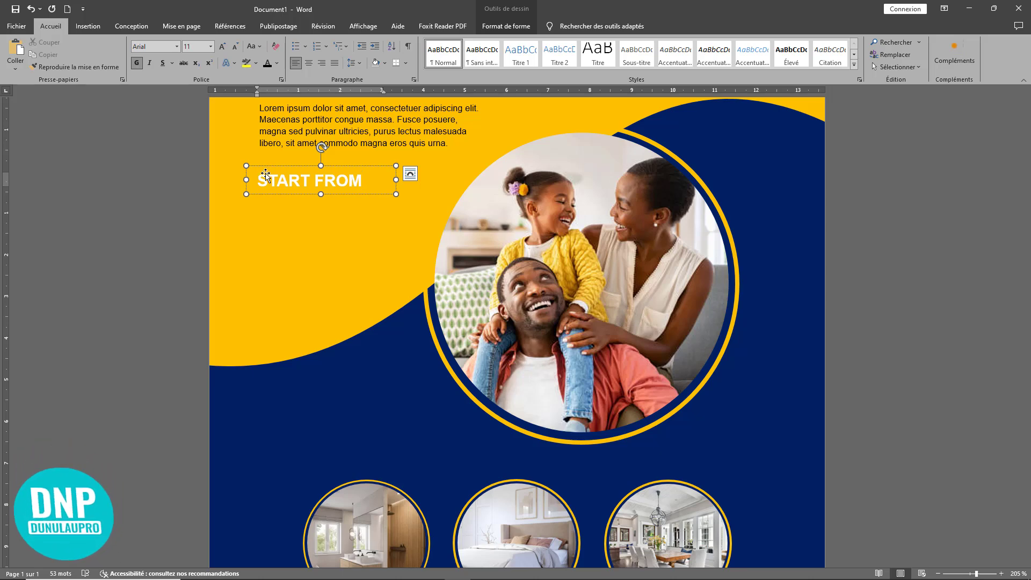
Step: Duplicate the "START FROM" box directly below itself and replace the copy's text with "300,000 USD"
drag(344, 166, 238, 209)
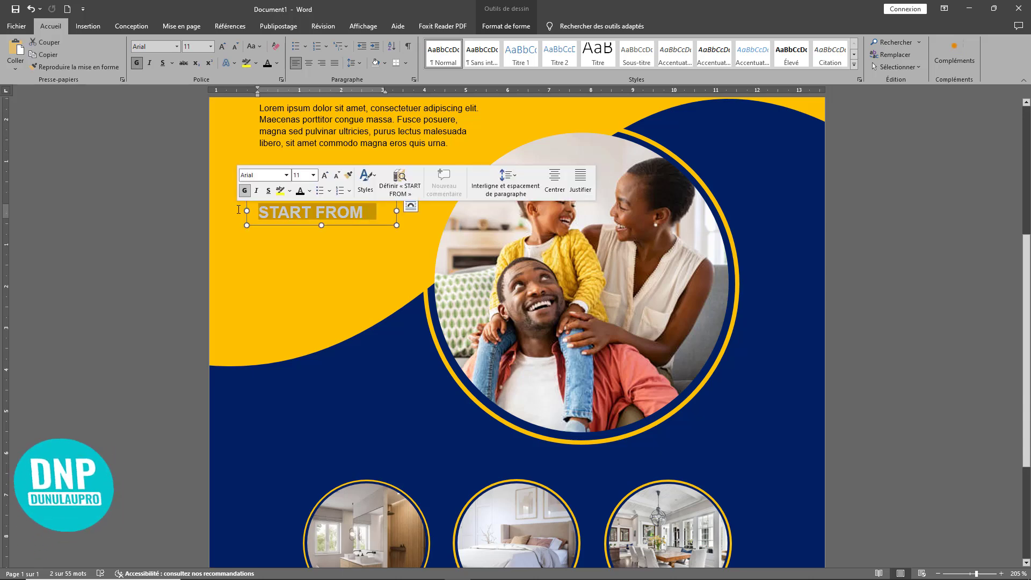
text(300)
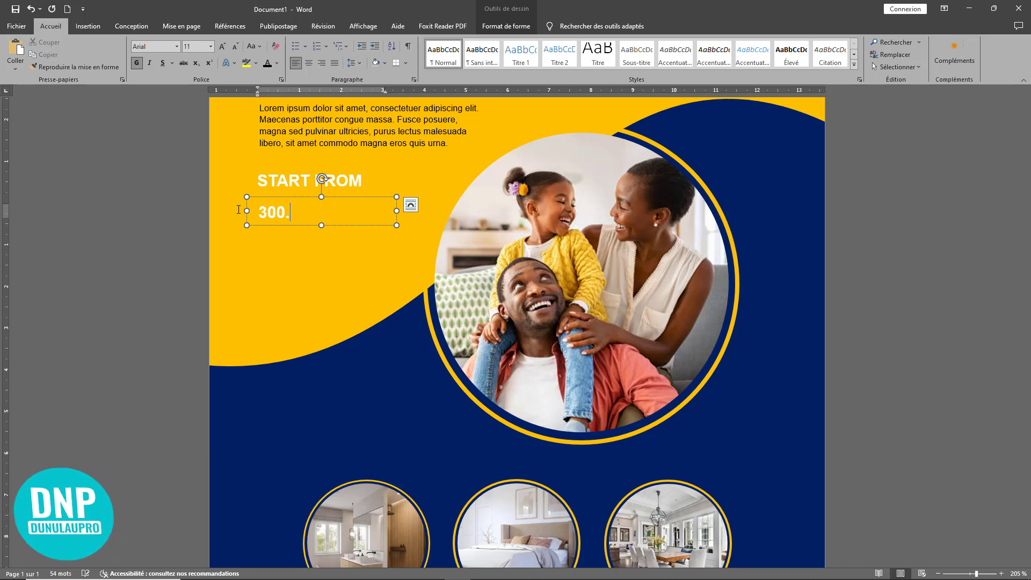
text(,000 USD)
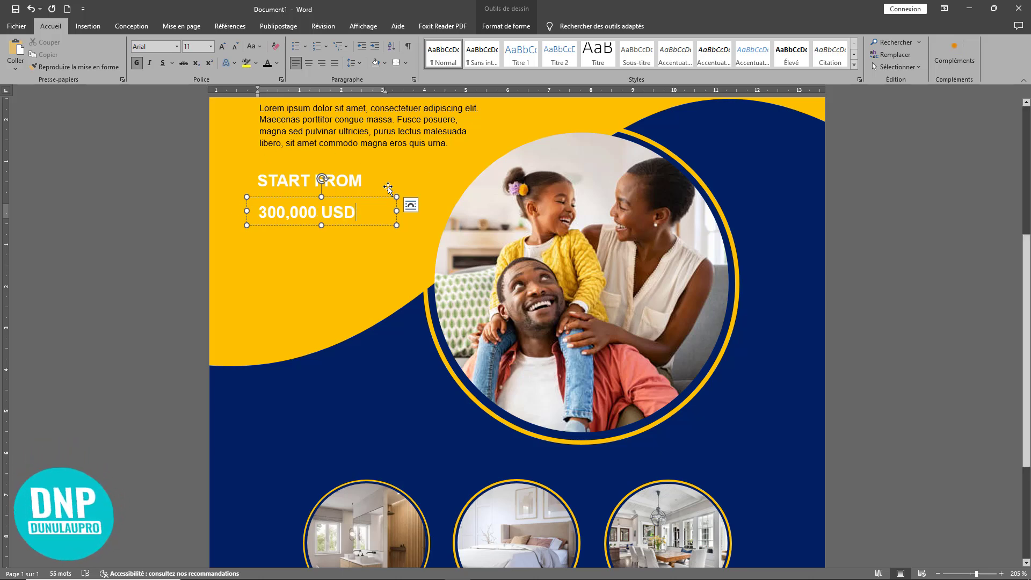
Step: Enlarge the "300,000 USD" text to 22 pt and make its box taller and wider so the price fits on one line
drag(321, 224, 258, 214)
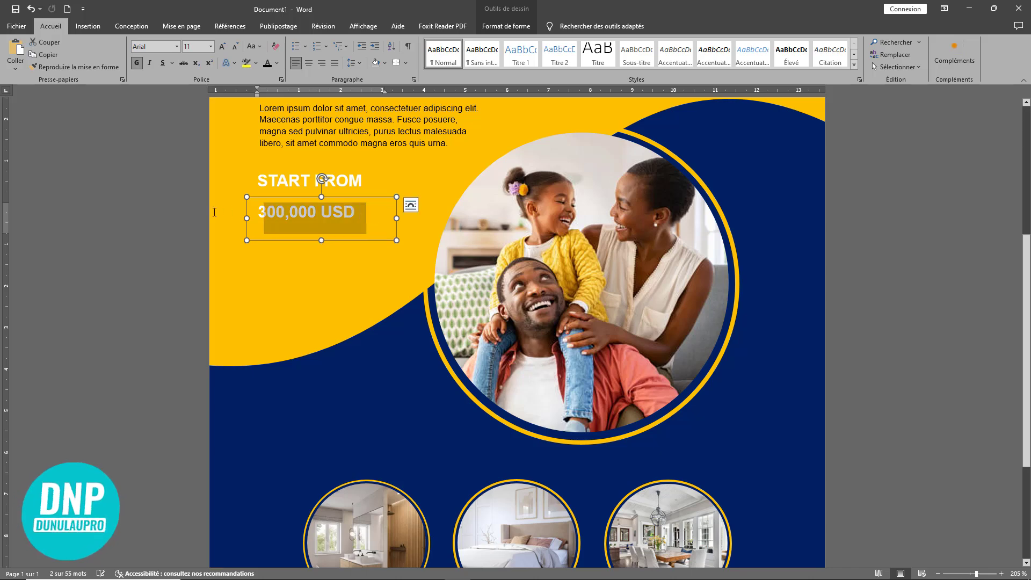
click(221, 47)
click(221, 46)
click(221, 47)
click(221, 47)
click(221, 47)
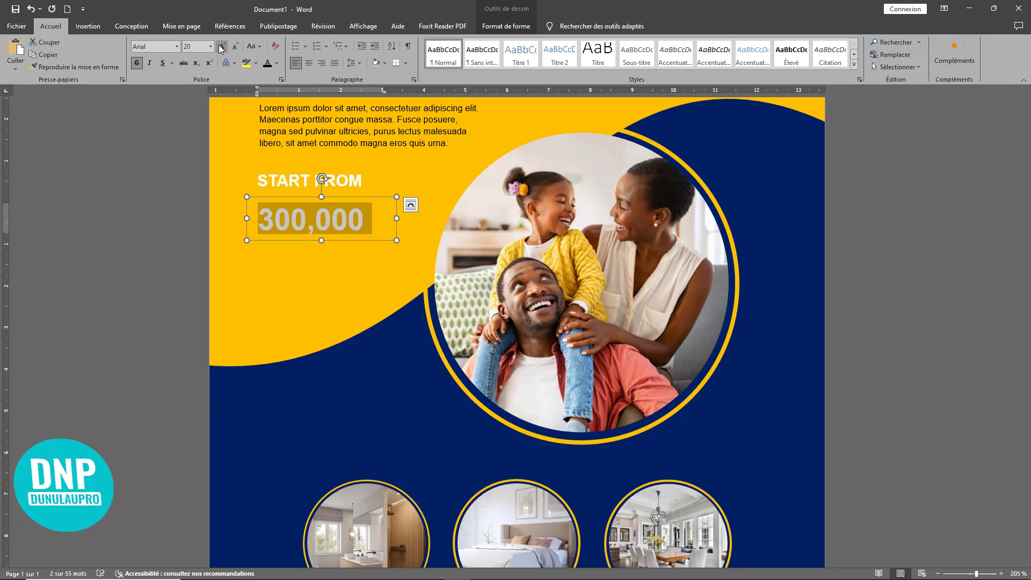
click(222, 47)
drag(397, 218, 464, 218)
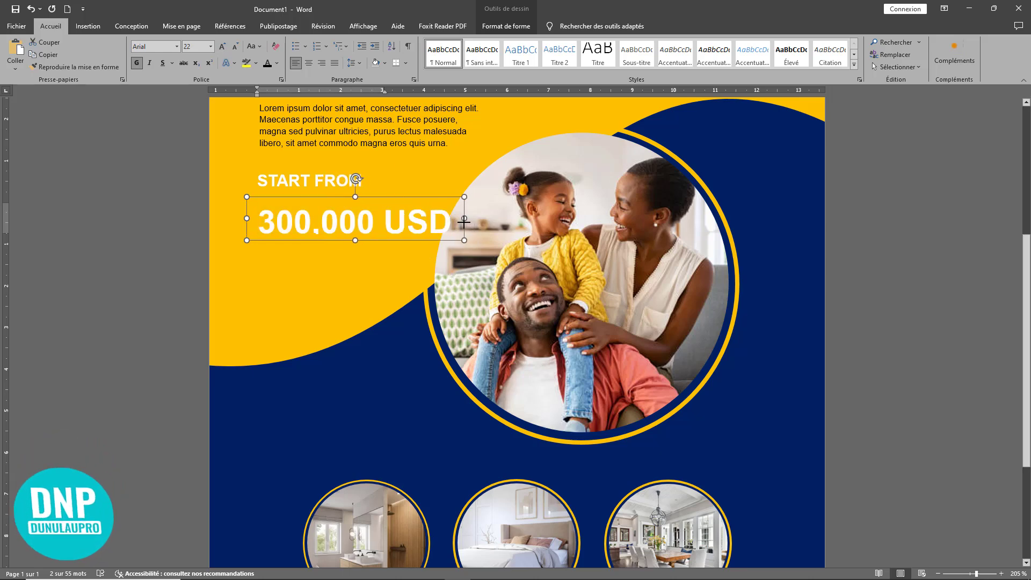
Step: Set the price text's font to Arial Narrow, narrow its box to fit, and move it slightly closer to "START FROM"
click(176, 46)
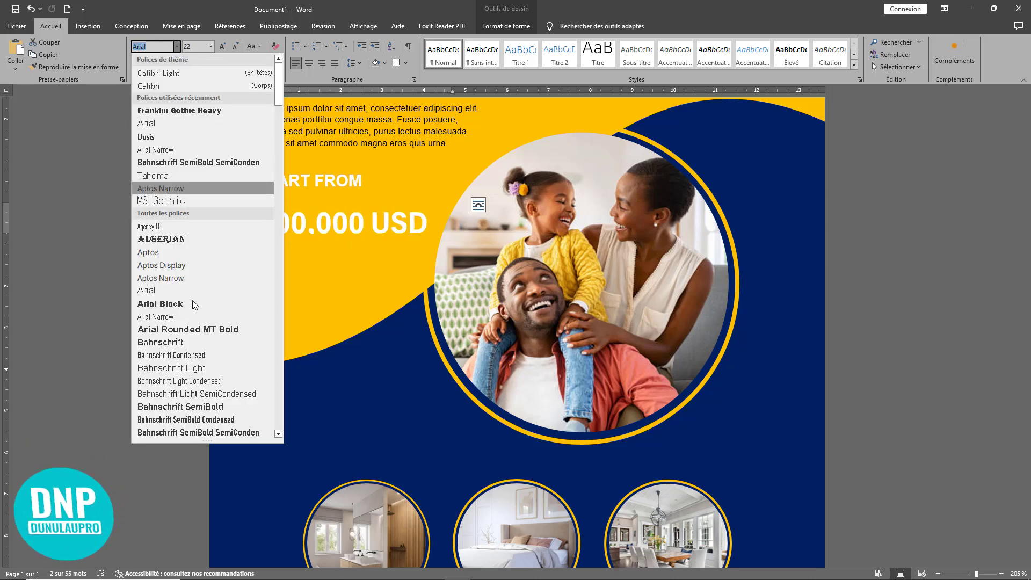
click(168, 316)
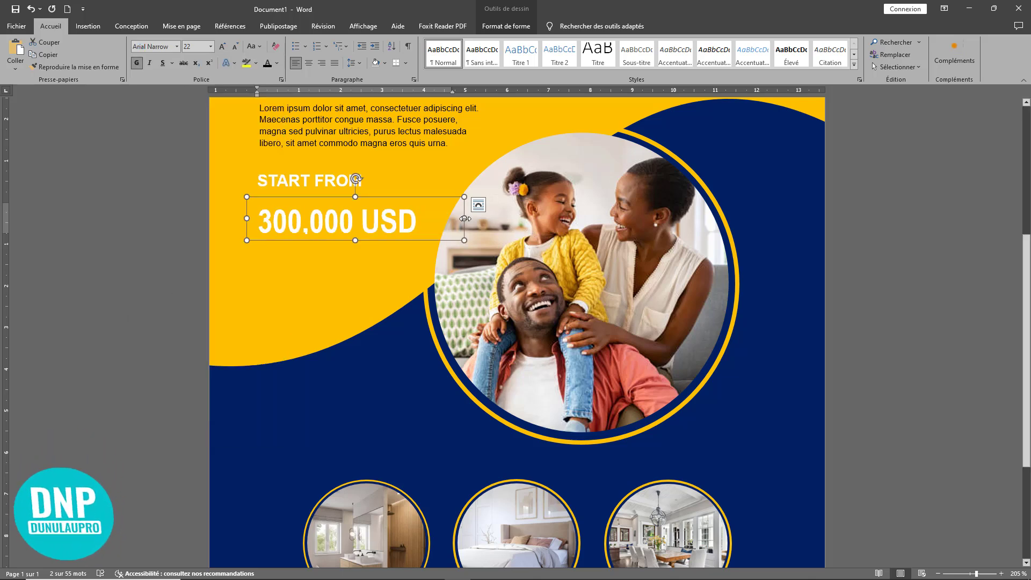
drag(466, 218, 437, 220)
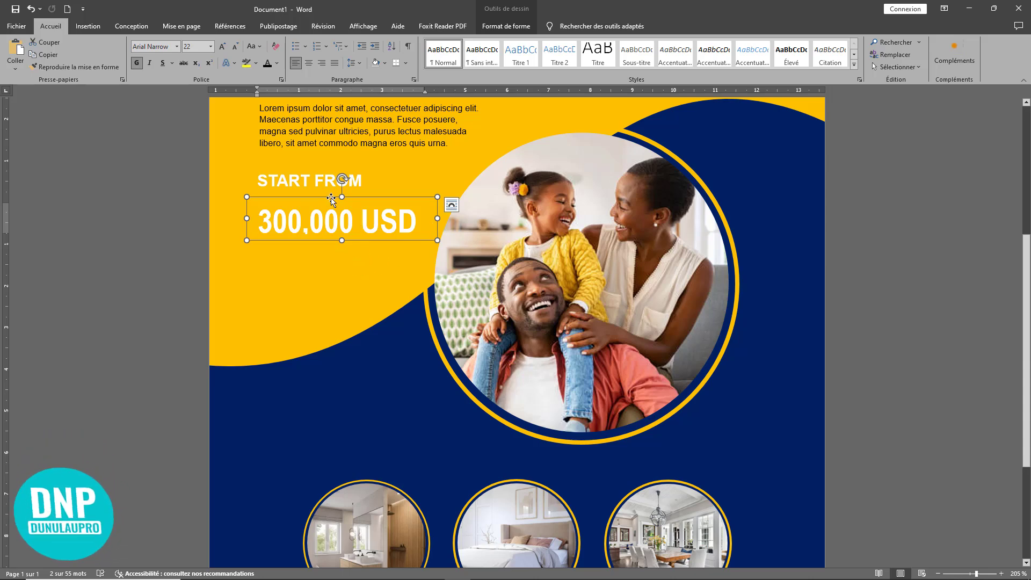
drag(331, 199, 331, 196)
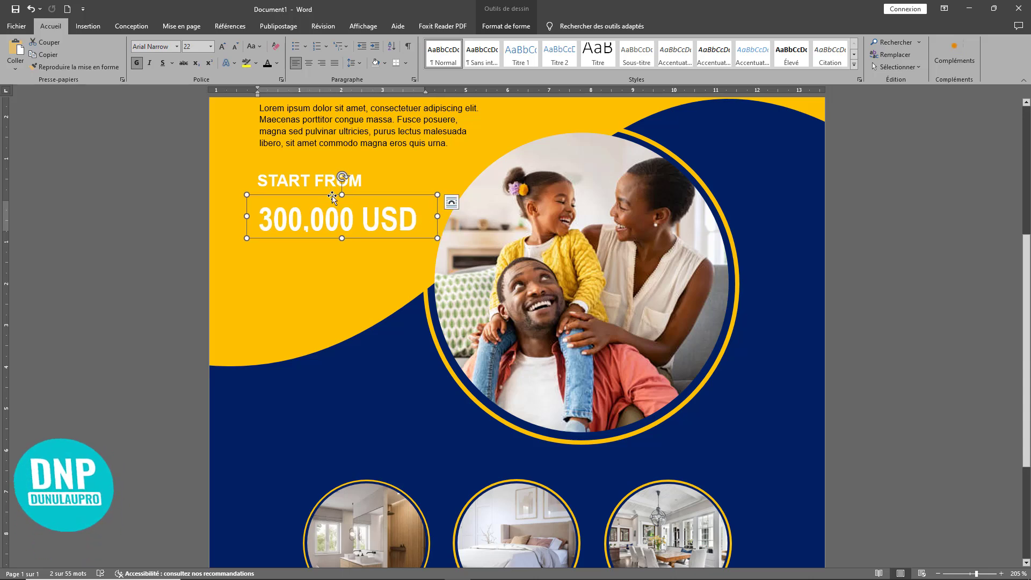
Step: Extend the price text box slightly downward to a height of 1,11 cm so the comma shows fully
click(413, 80)
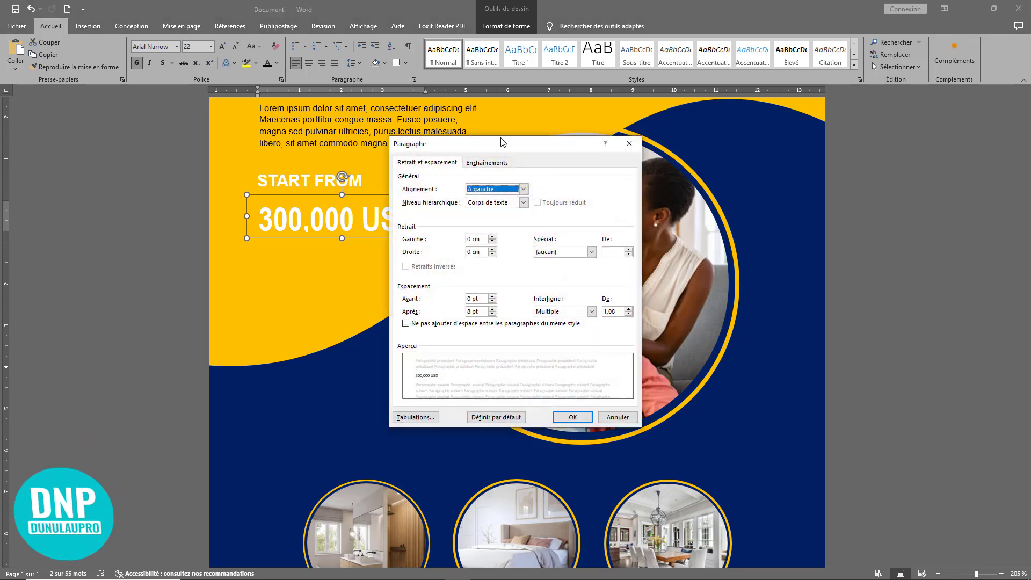
click(629, 143)
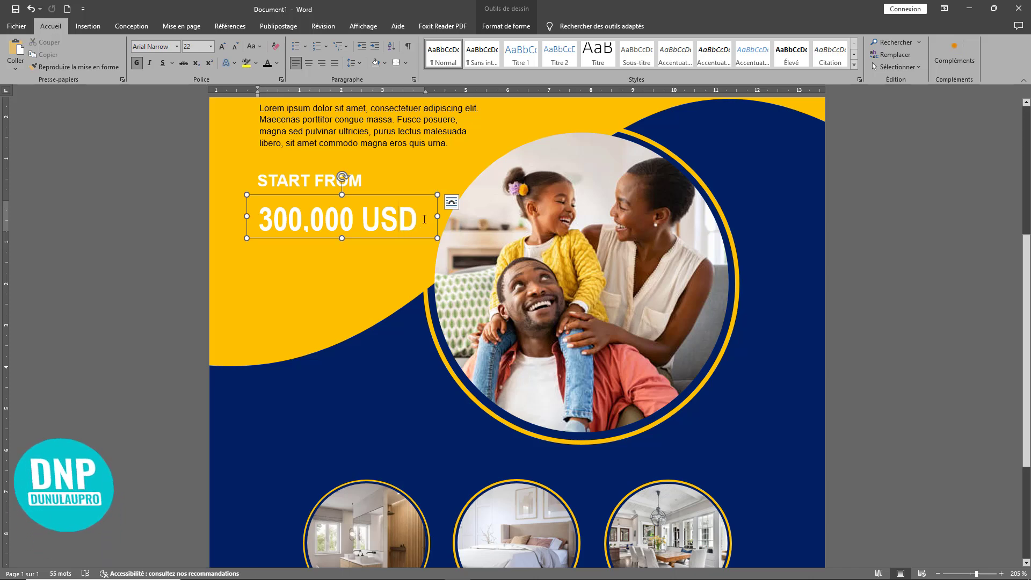
drag(424, 219, 261, 219)
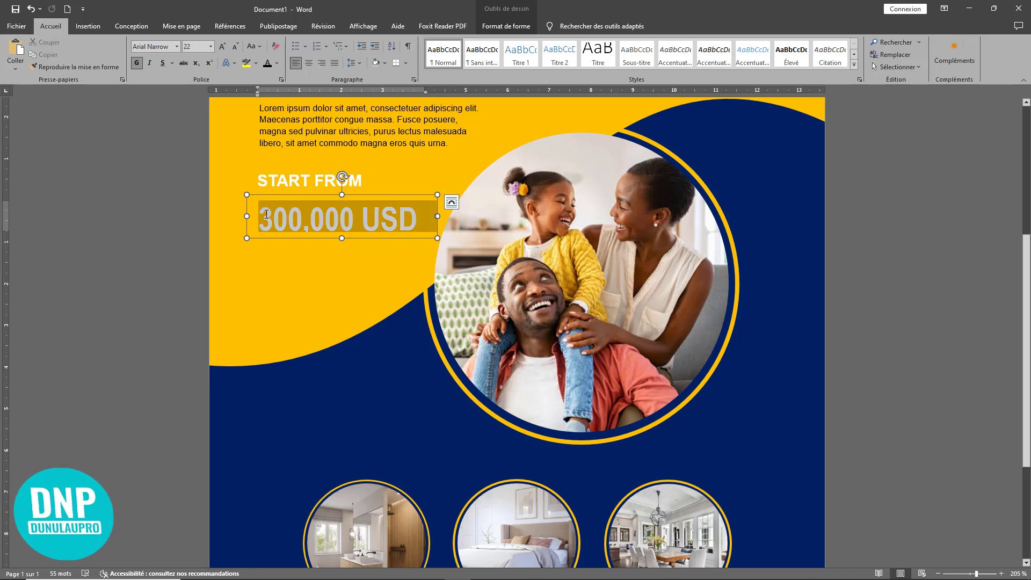
click(341, 239)
drag(341, 239, 342, 241)
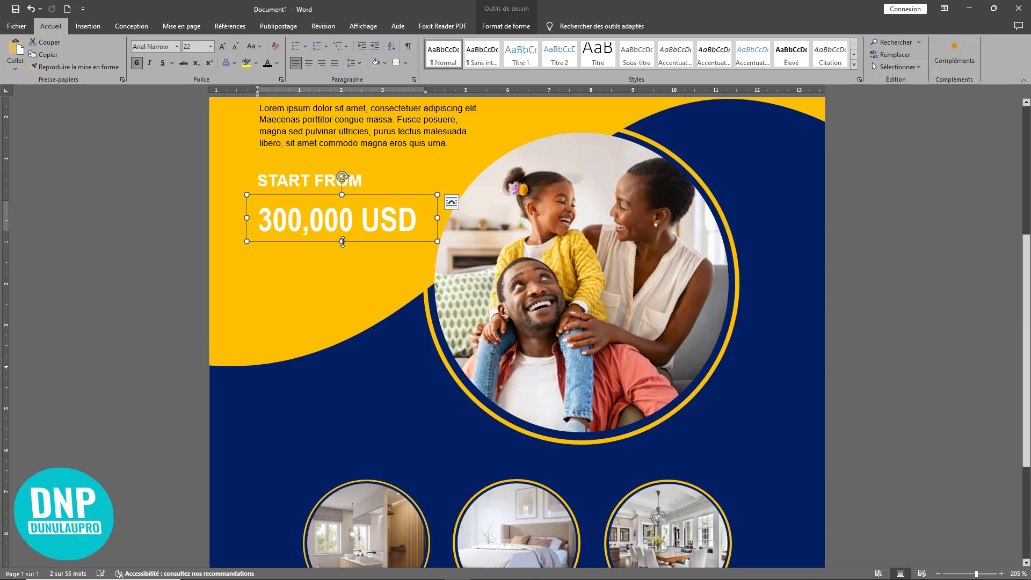
drag(423, 217, 259, 219)
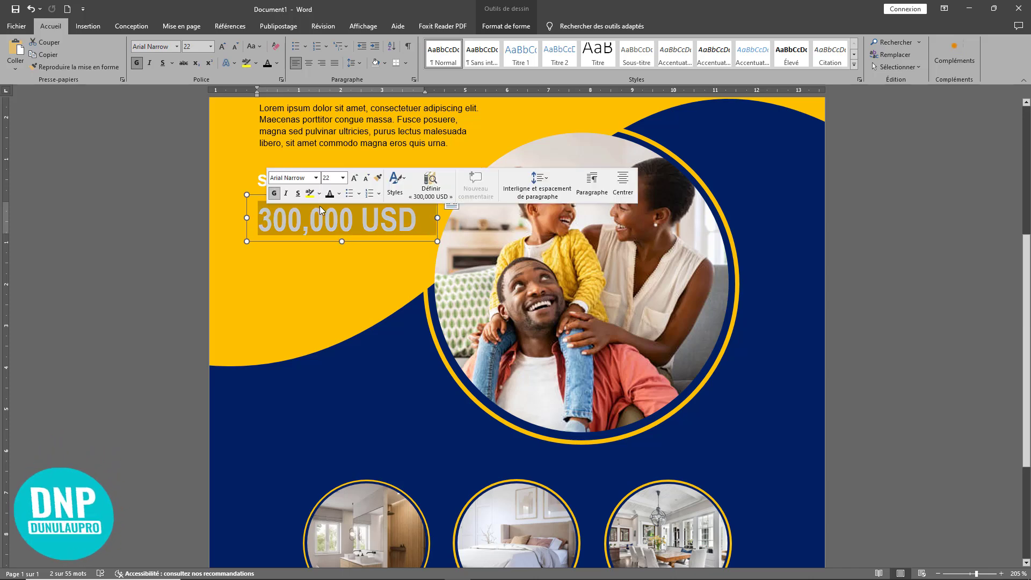
click(342, 240)
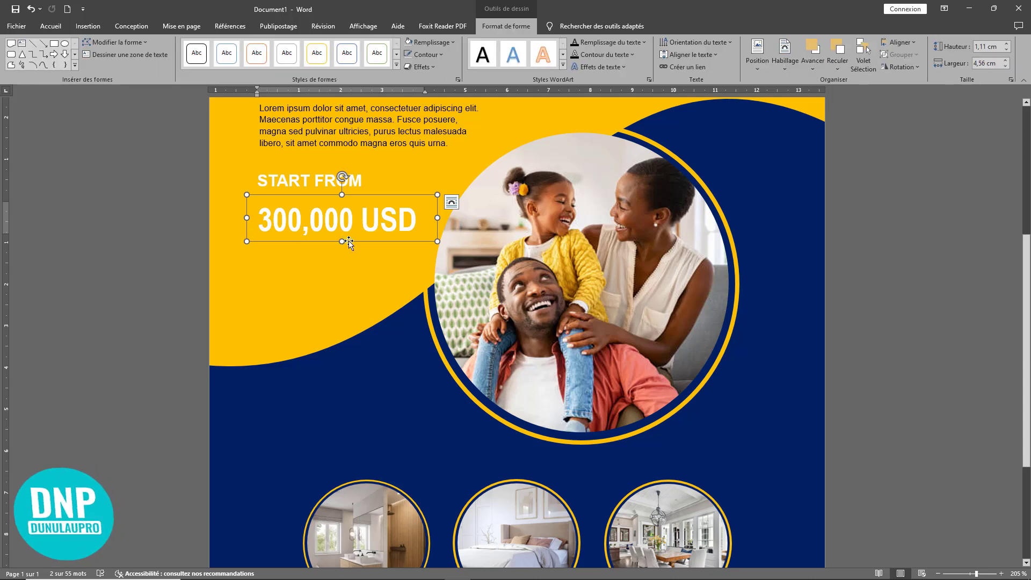
Step: Duplicate the "300,000 USD" box slightly below the original and set the copy's text colour to black
ctrl+drag(349, 244, 349, 252)
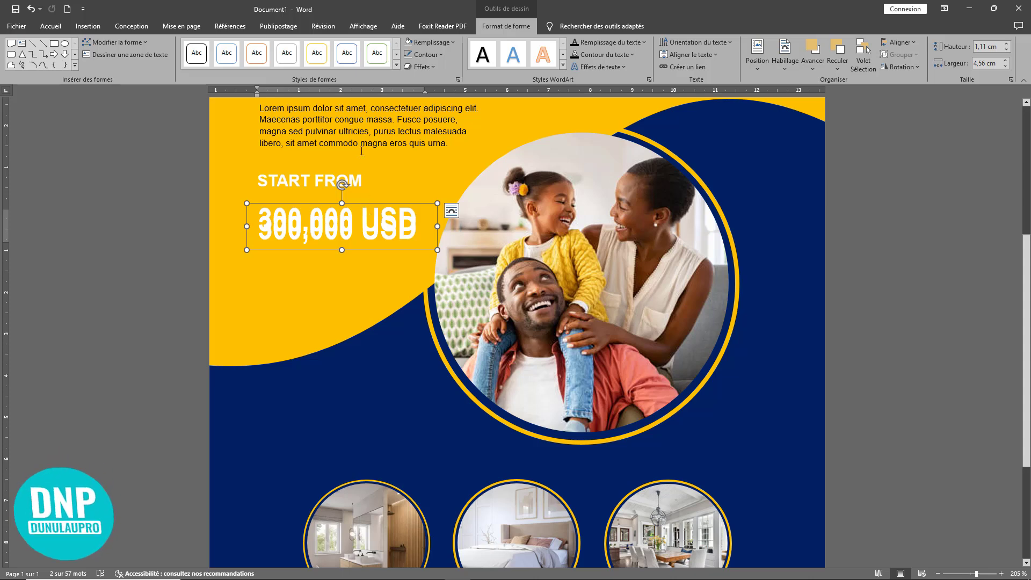
click(52, 27)
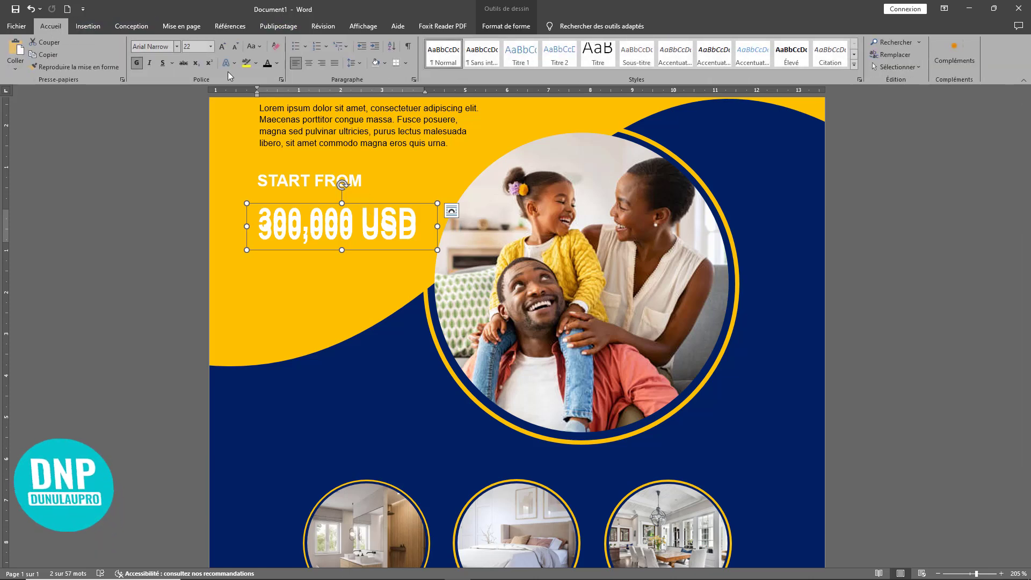
click(267, 64)
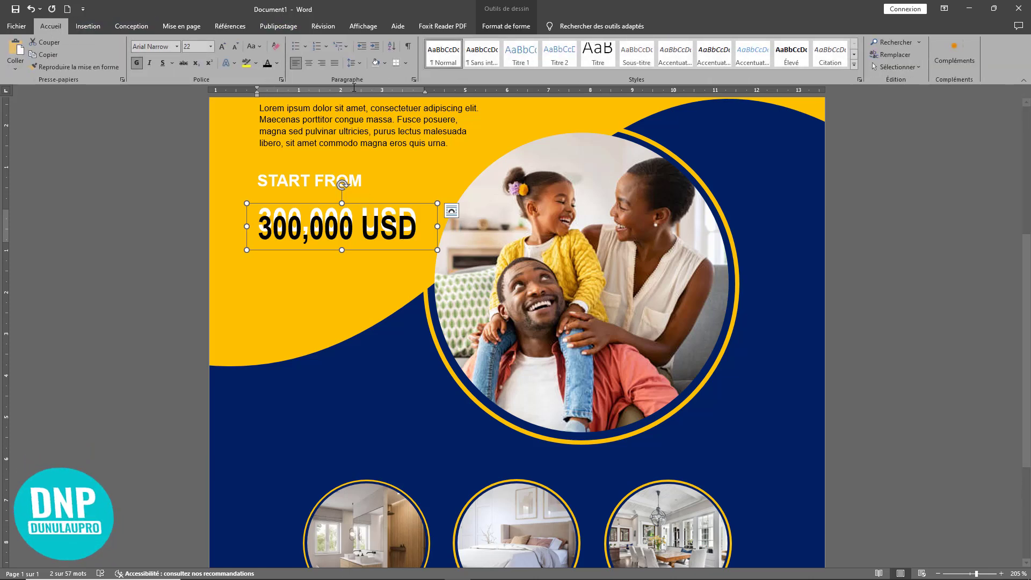
Step: Nudge the black price copy up and slightly right over the white original to form an offset shadow effect, and deselect it
key(Up)
key(Up)
key(Up)
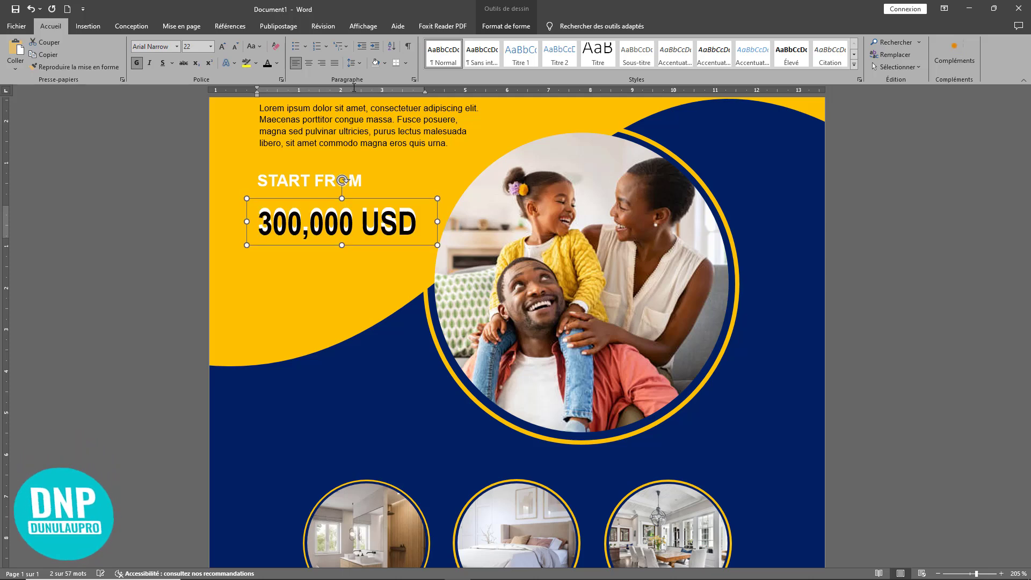
key(Up)
key(Right)
key(Left)
key(Right)
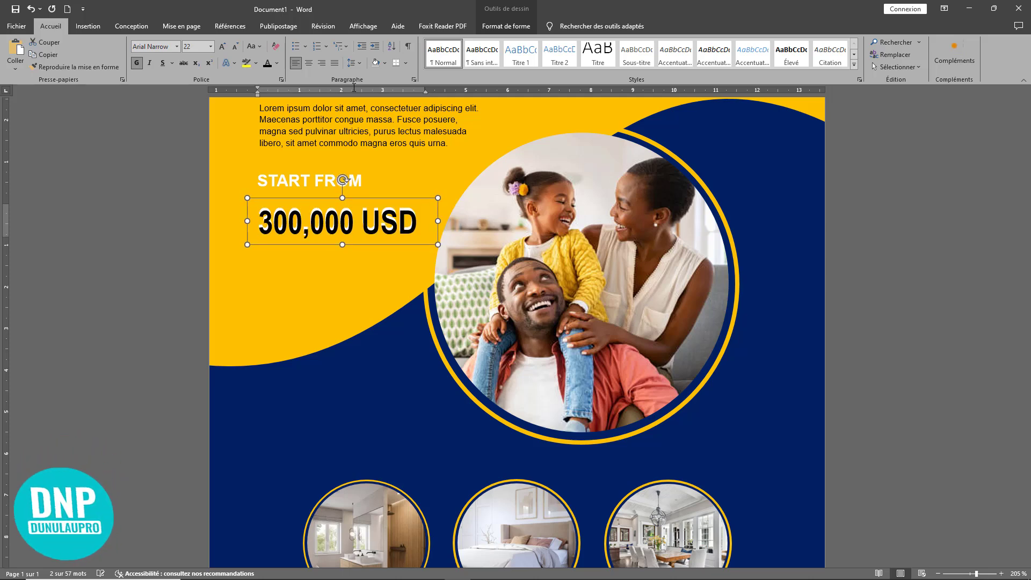
key(Right)
key(Right)
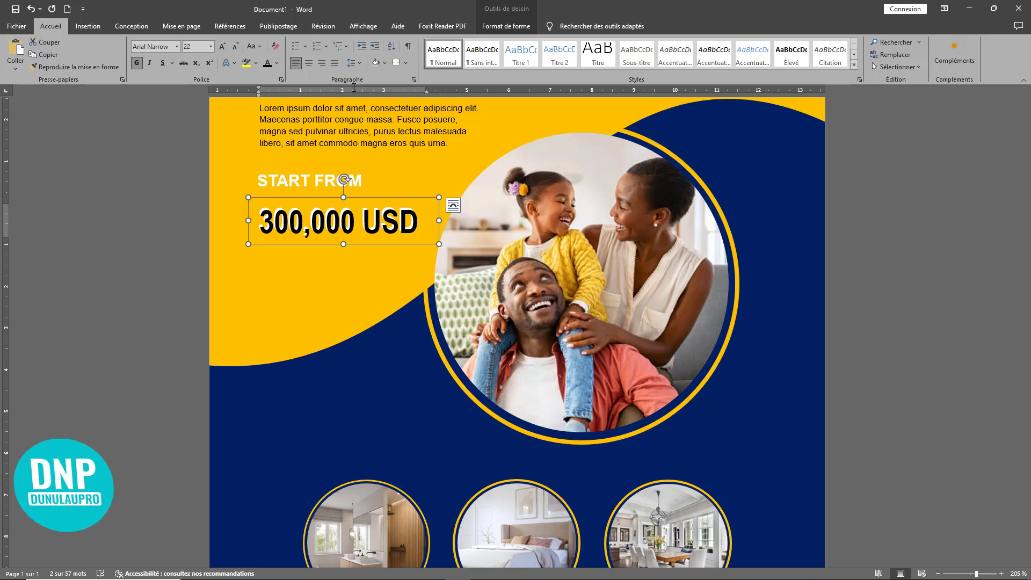
click(329, 301)
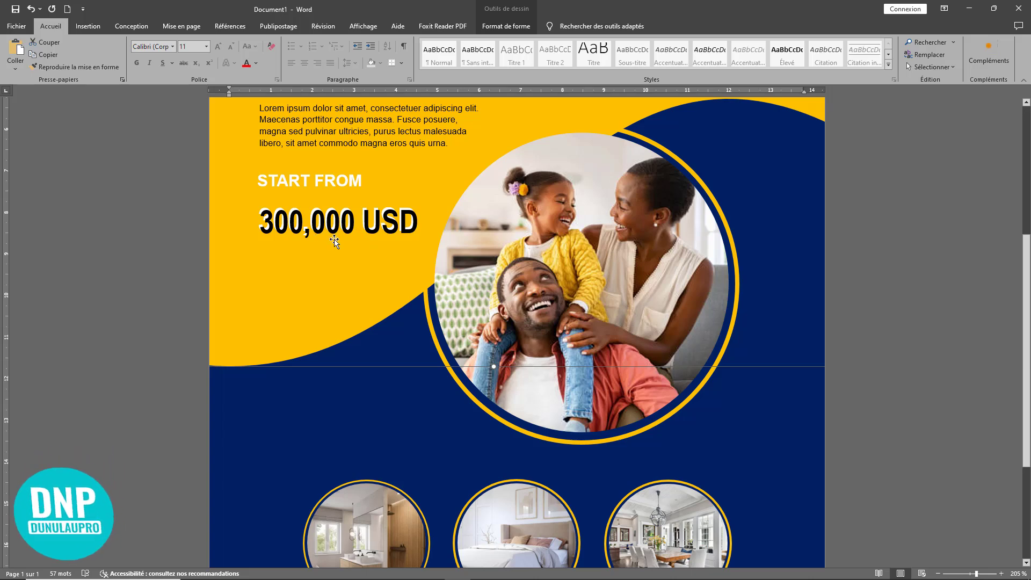
Step: Draw a straight horizontal line about 2,18 cm long below the "300,000 USD" price
click(89, 25)
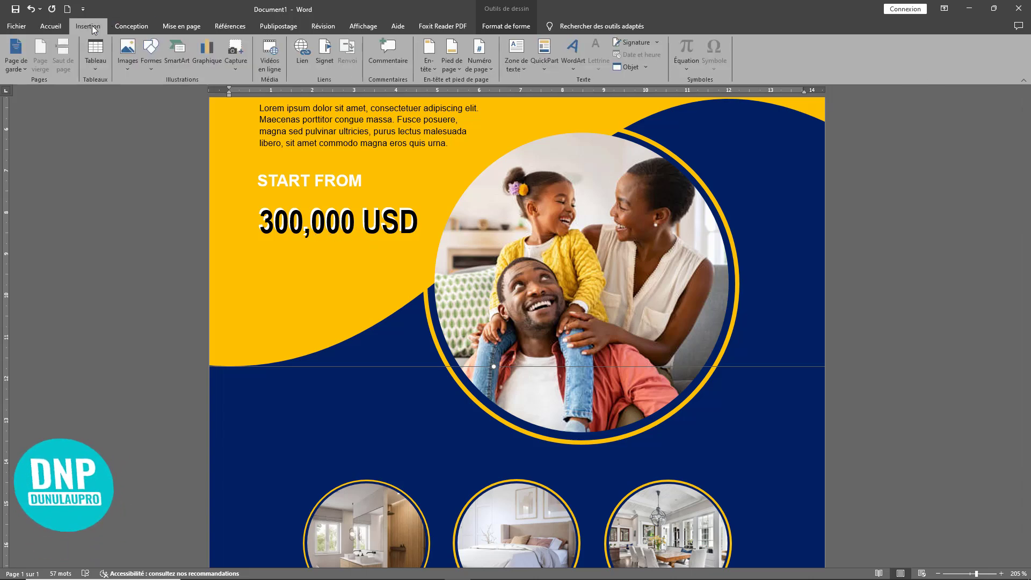
click(153, 67)
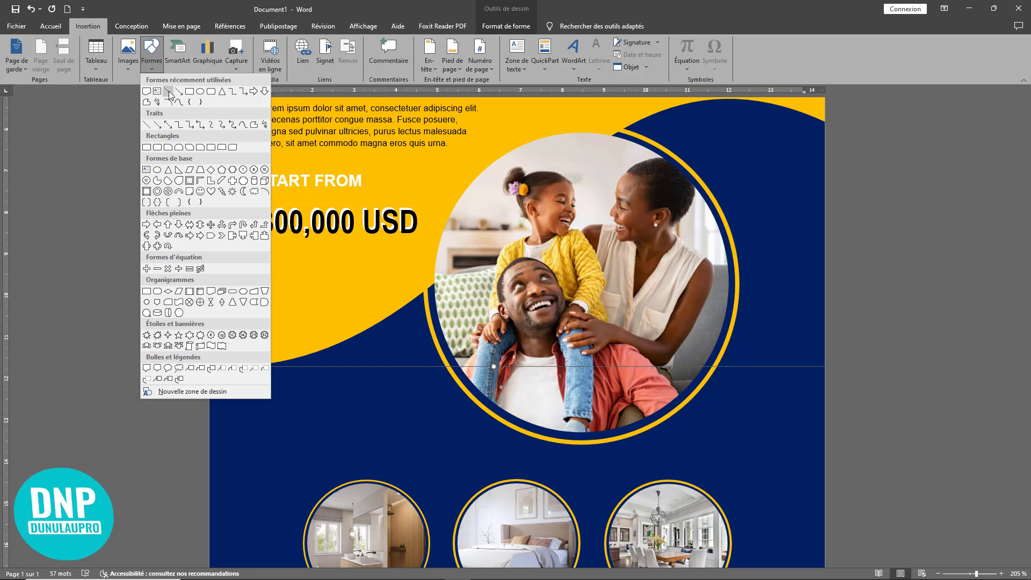
click(169, 103)
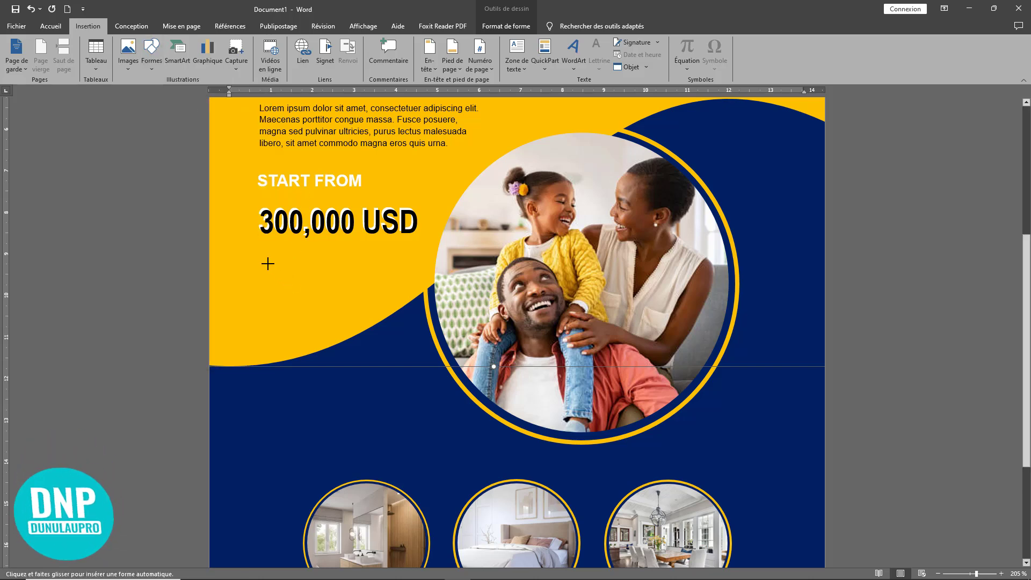
drag(266, 263, 358, 264)
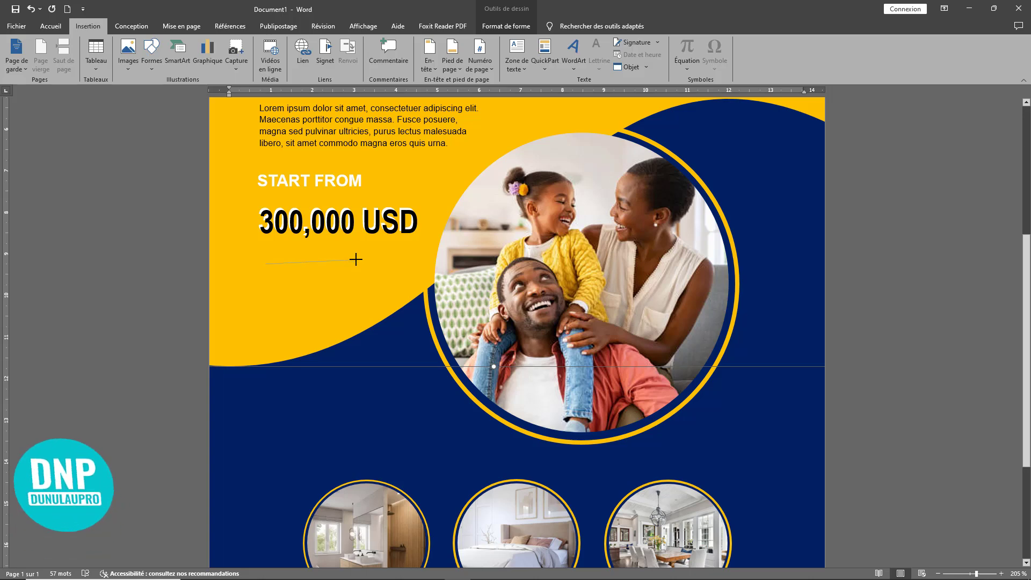
drag(356, 266, 356, 263)
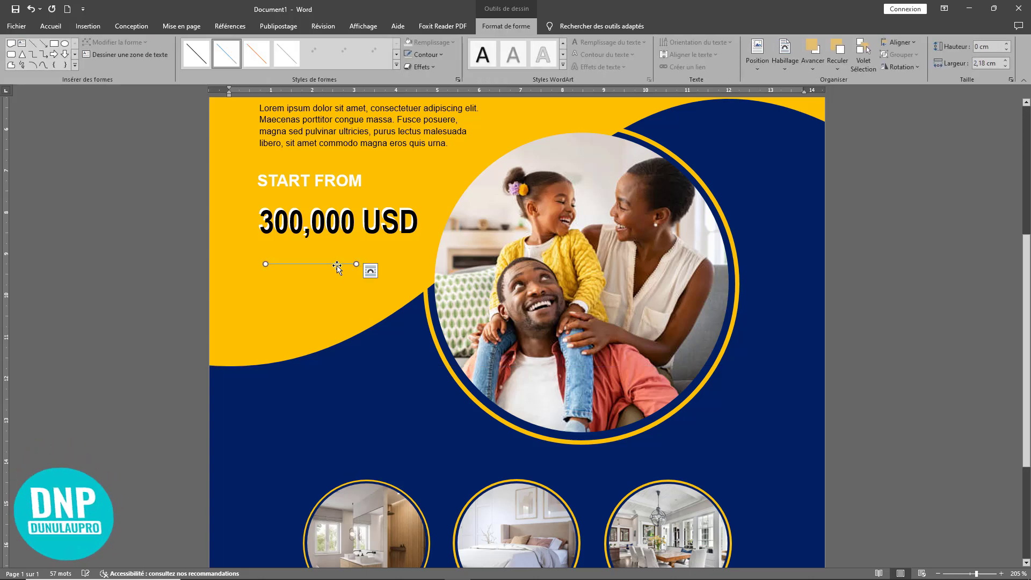
Step: Set the horizontal line's outline colour to white and its thickness to 1½ pt
click(429, 52)
mouse_move(462, 217)
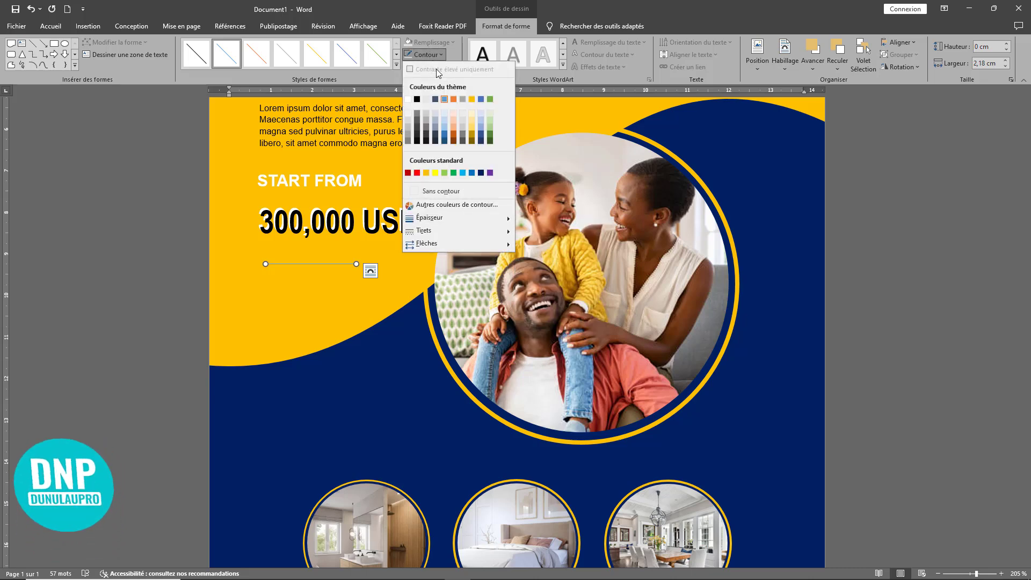
click(424, 53)
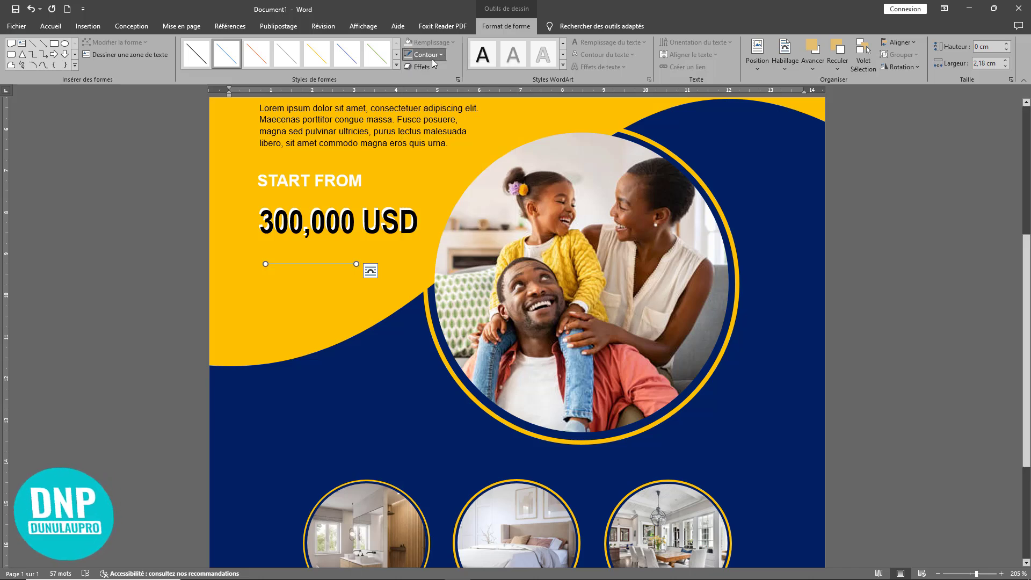
click(432, 59)
click(409, 100)
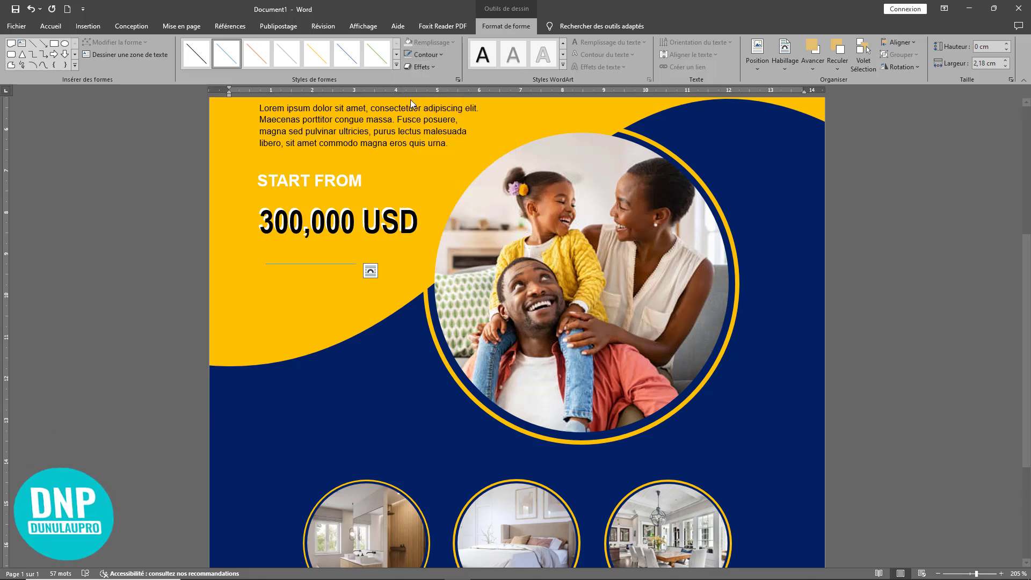
click(431, 56)
mouse_move(487, 218)
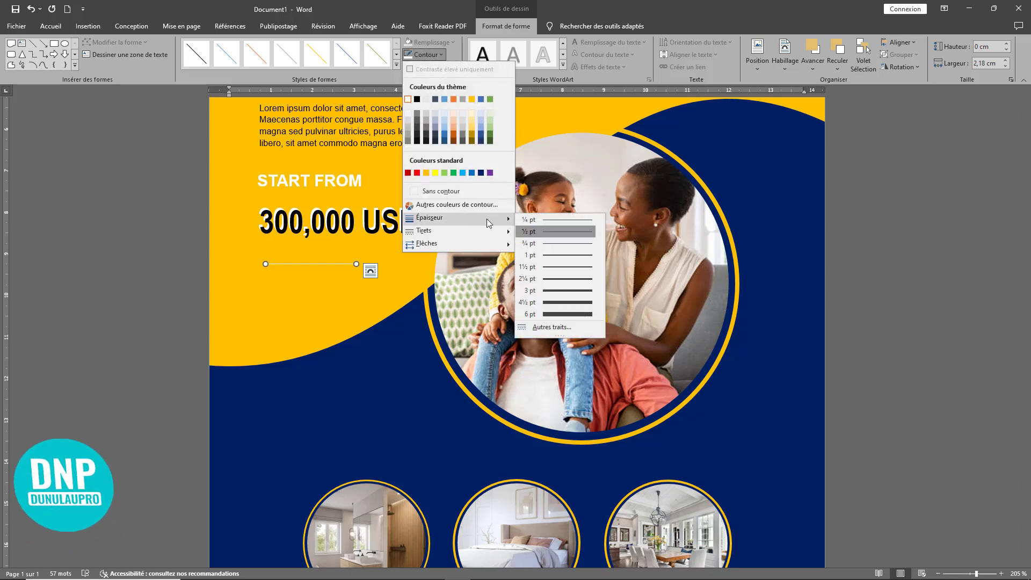
click(562, 265)
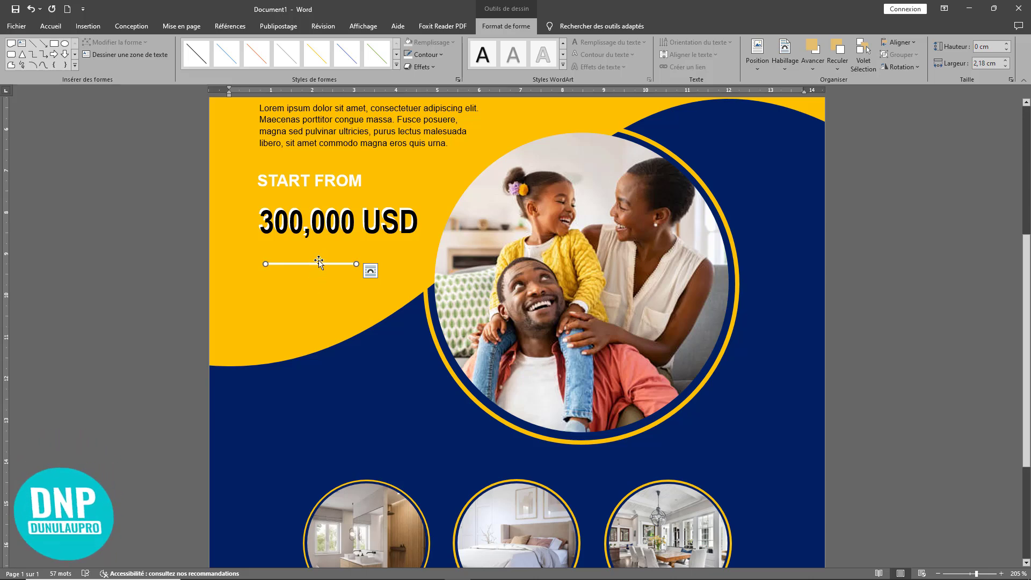
Step: Move the white line up across the "300,000" digits so it strikes through the price
key(Up)
key(Up)
key(Up)
key(Up)
key(Up)
key(Up)
key(Up)
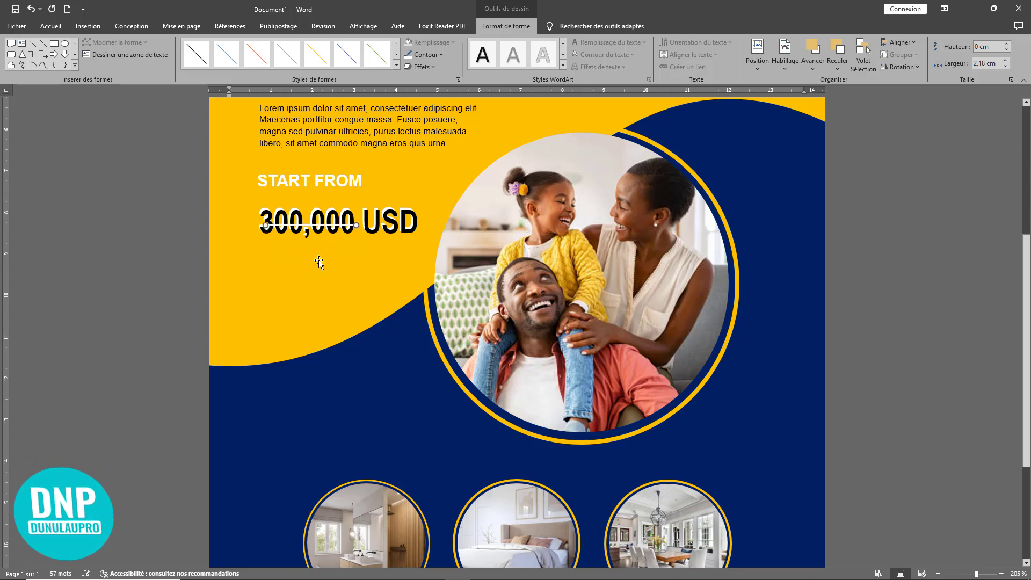
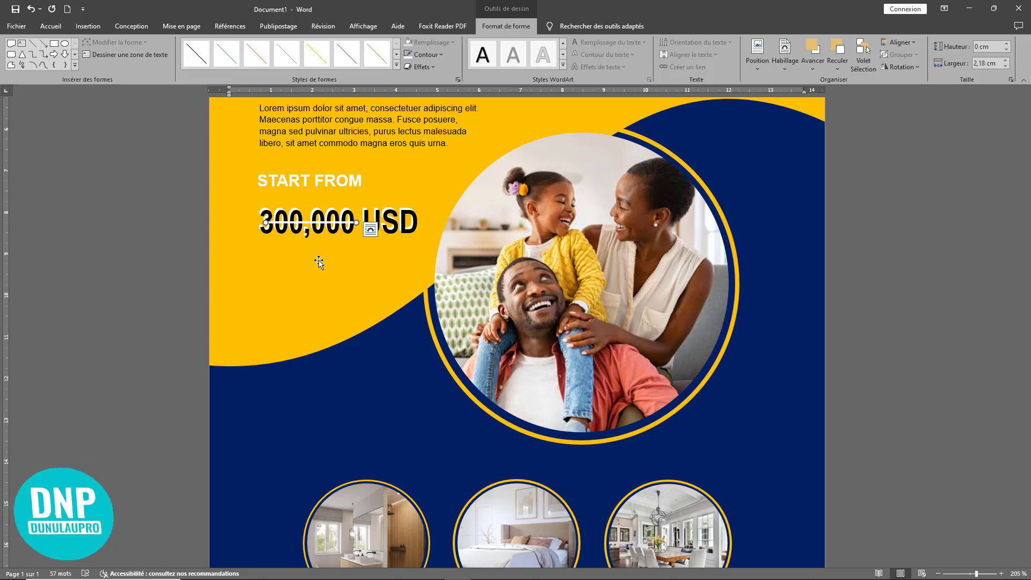
Step: Duplicate the black "300,000 USD" box just below the original and change the copy's text to "100,000 USD"
click(329, 245)
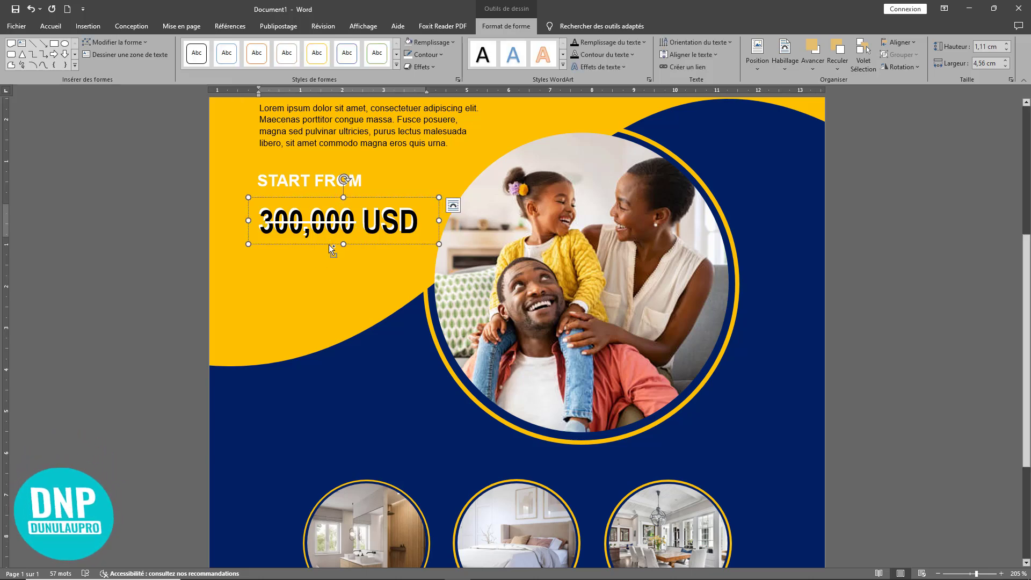
drag(328, 243, 329, 278)
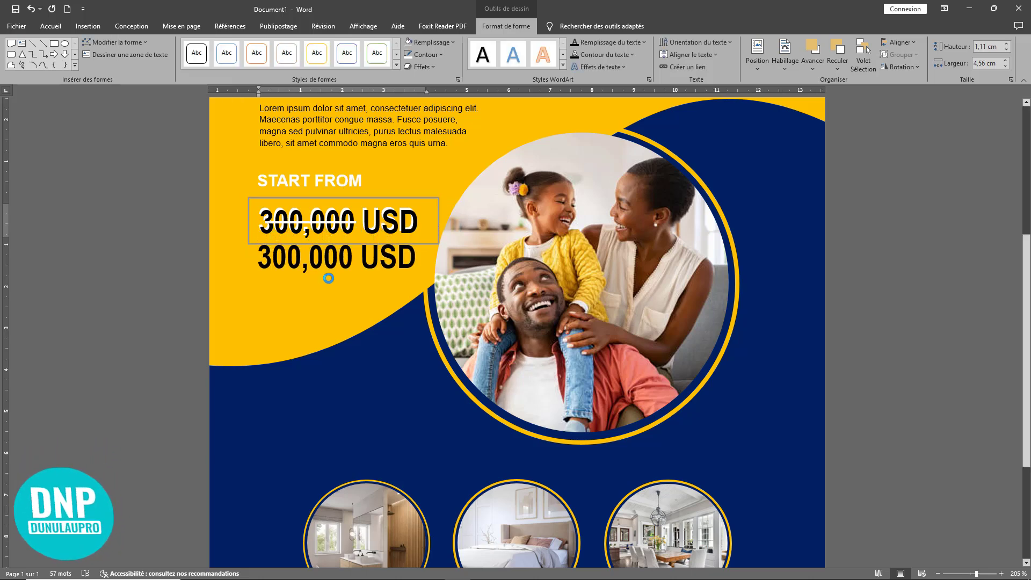
drag(272, 258, 245, 257)
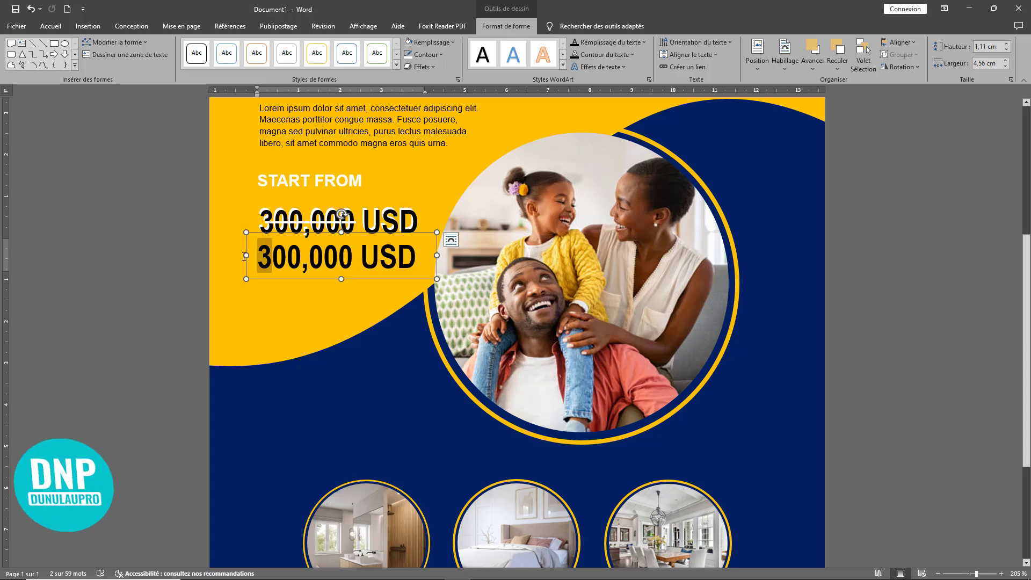
text(1)
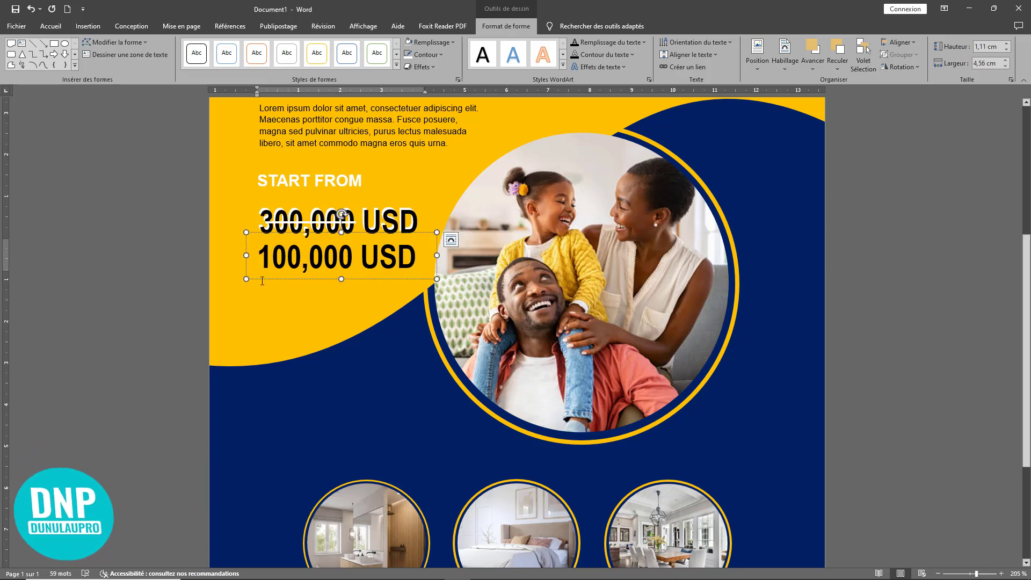
click(337, 304)
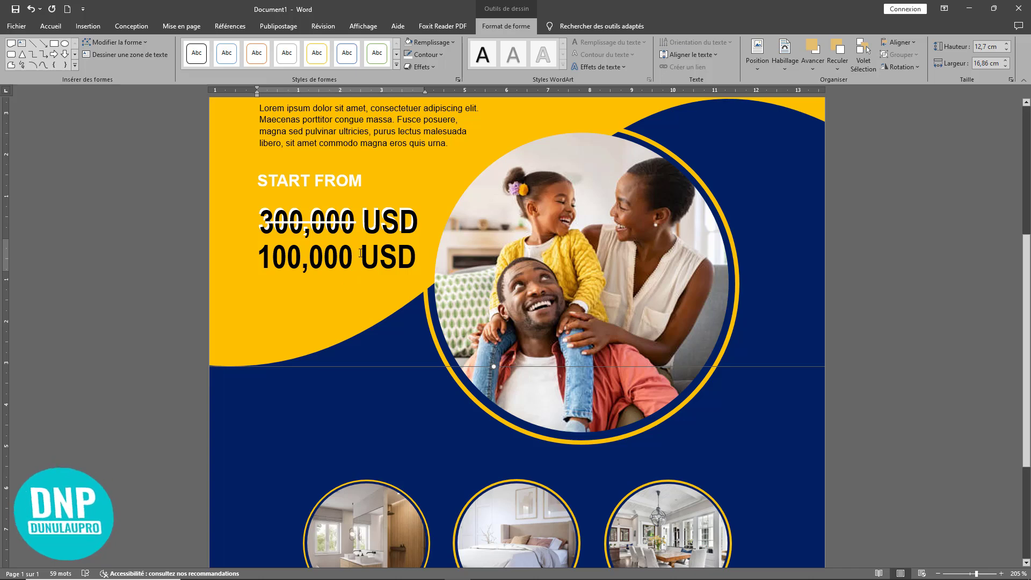
Step: Set the whole "100,000 USD" text to white, both the amount and the currency, and deselect the box
drag(352, 257, 257, 258)
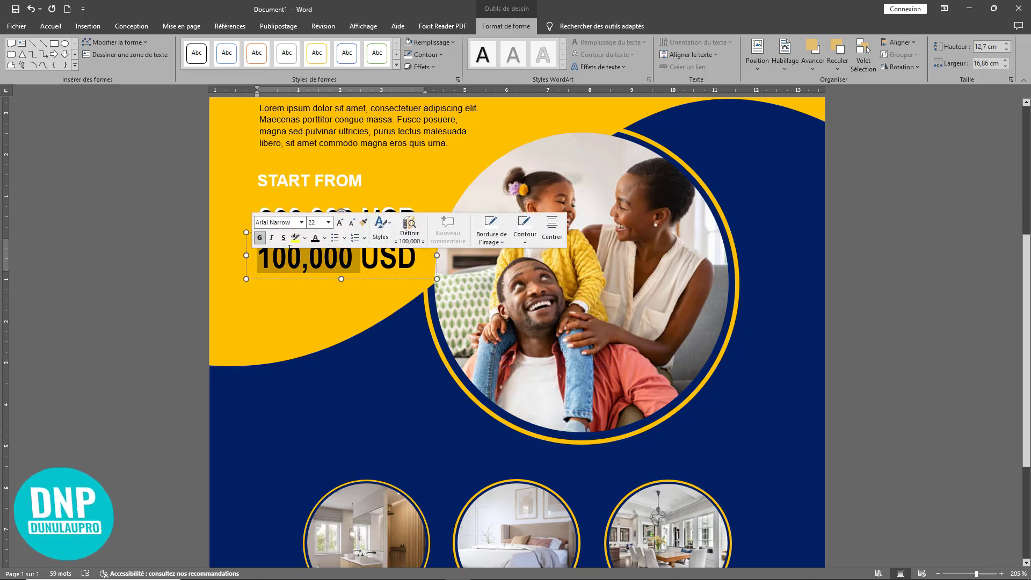
click(326, 243)
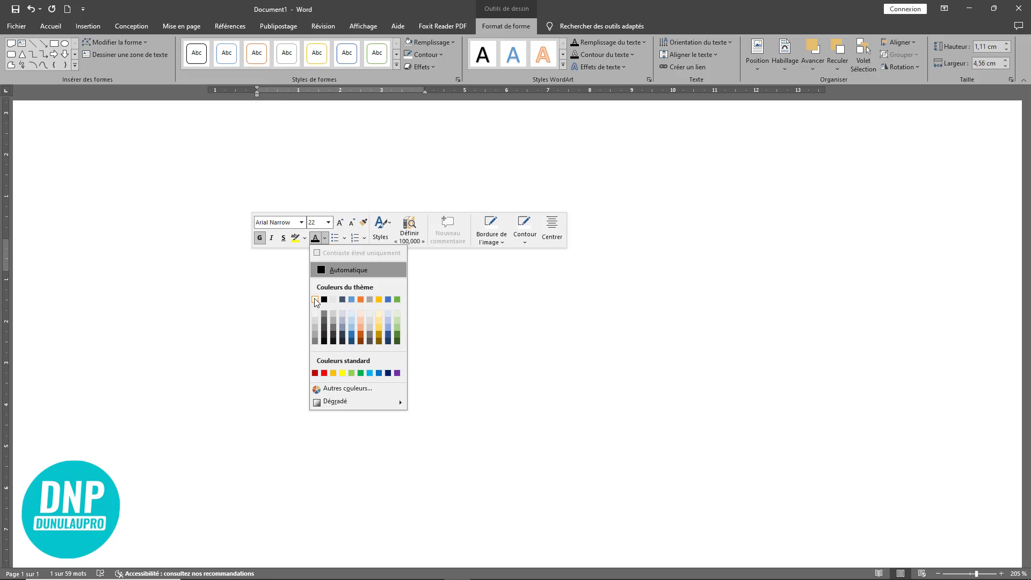
click(314, 300)
click(314, 300)
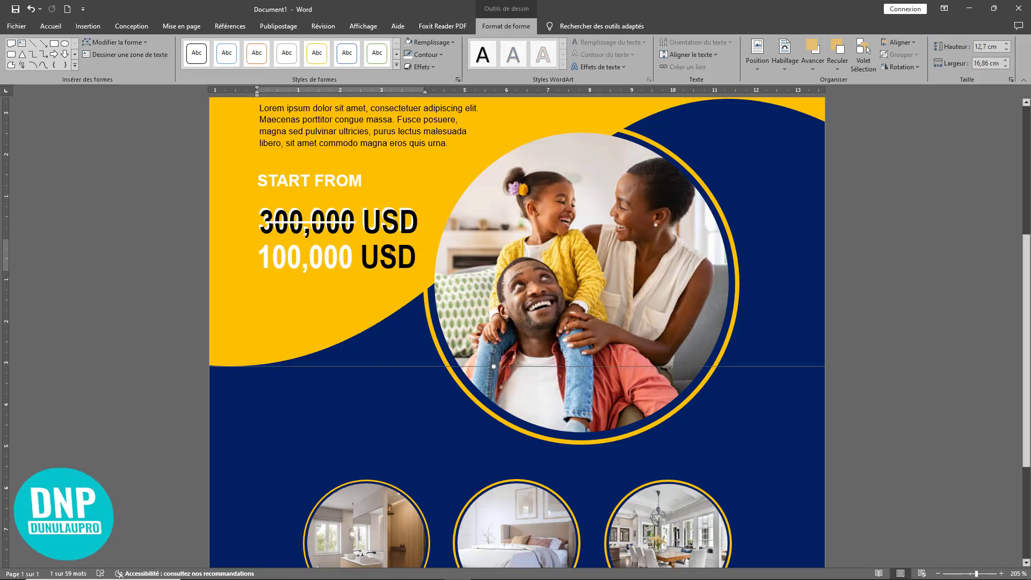
click(417, 259)
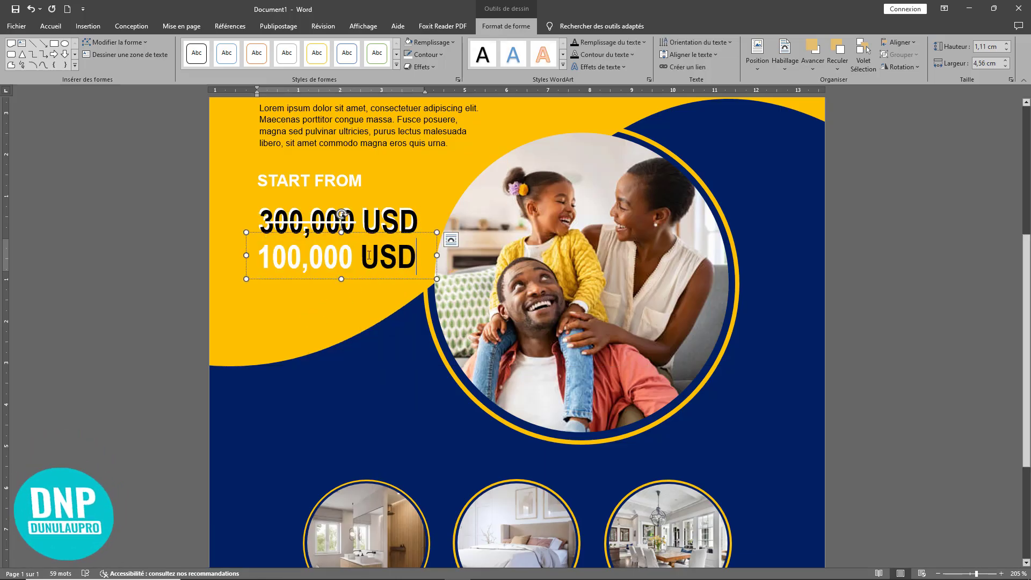
drag(417, 259, 364, 259)
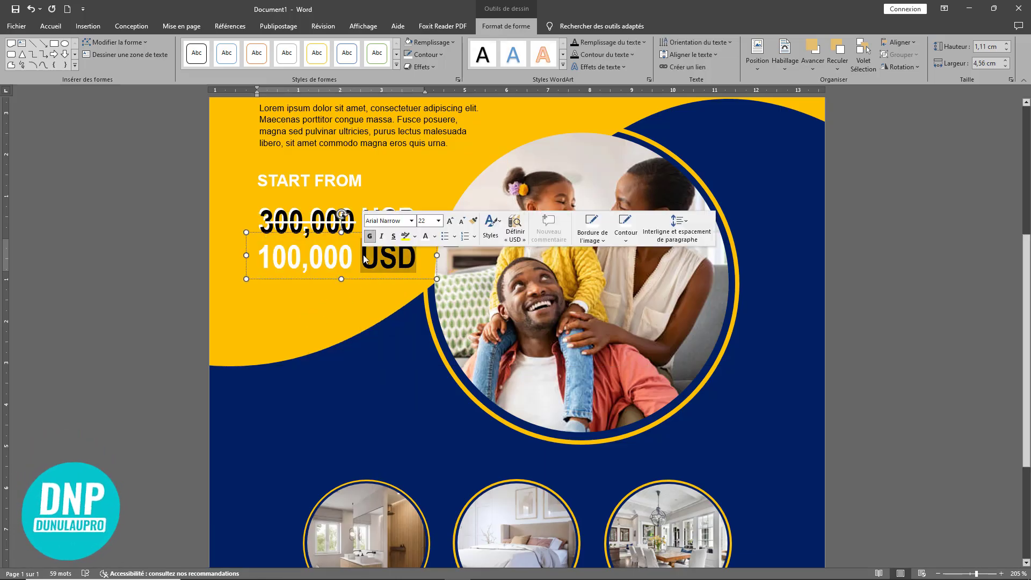
click(425, 236)
click(342, 310)
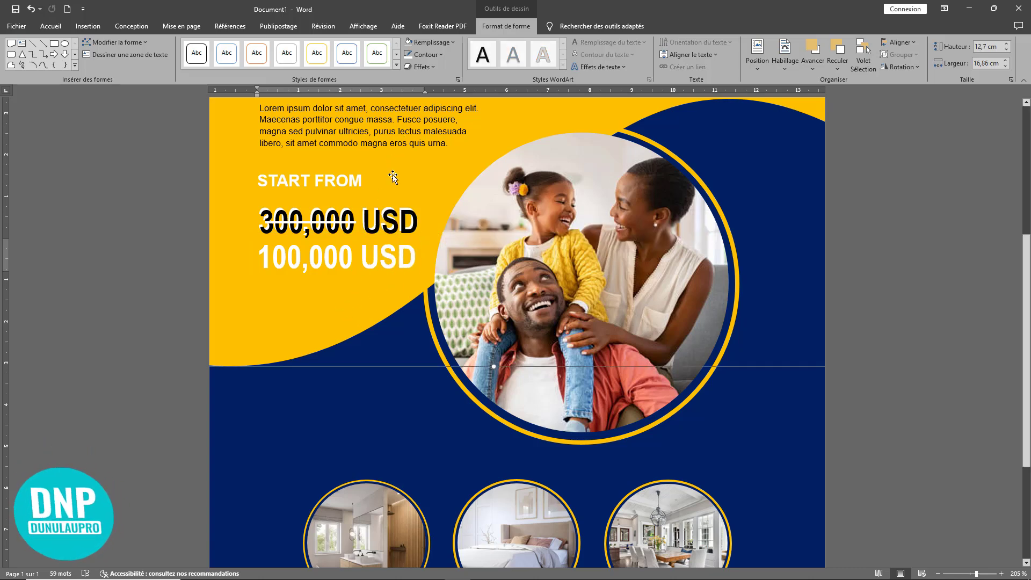
click(333, 183)
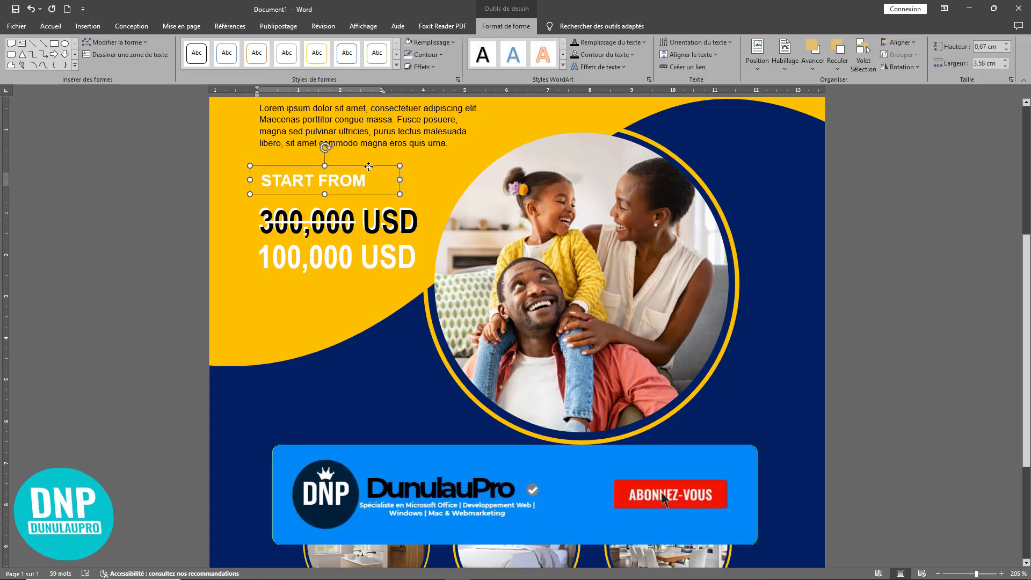
drag(368, 166, 368, 259)
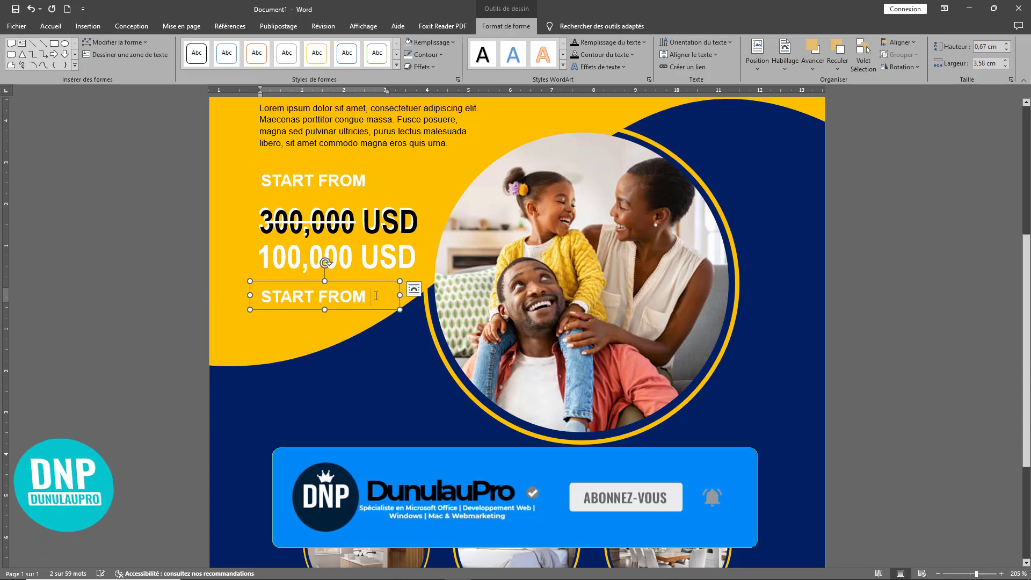
drag(378, 296, 223, 292)
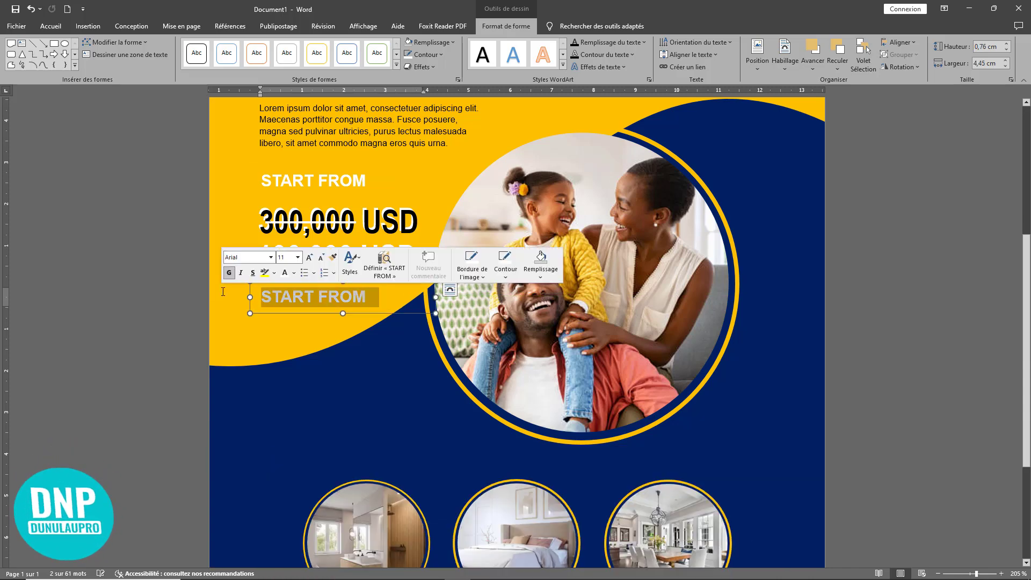
text(www)
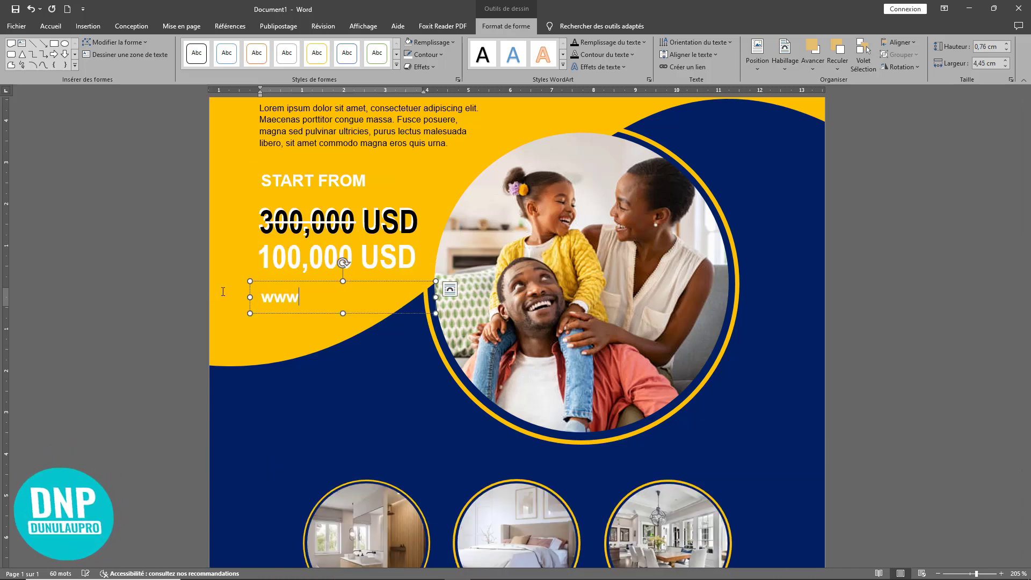
text(.dunulaupr)
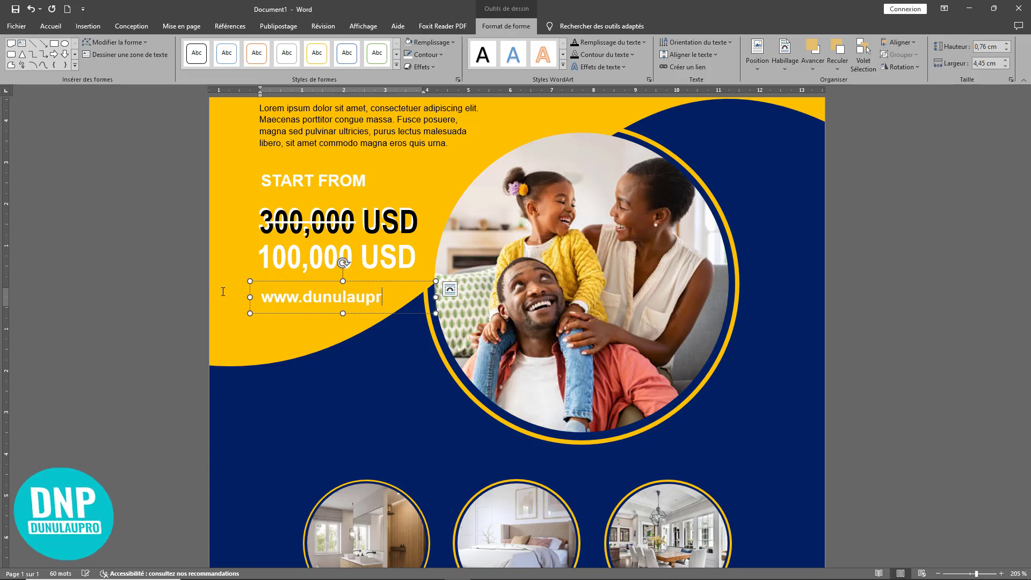
text(o.)
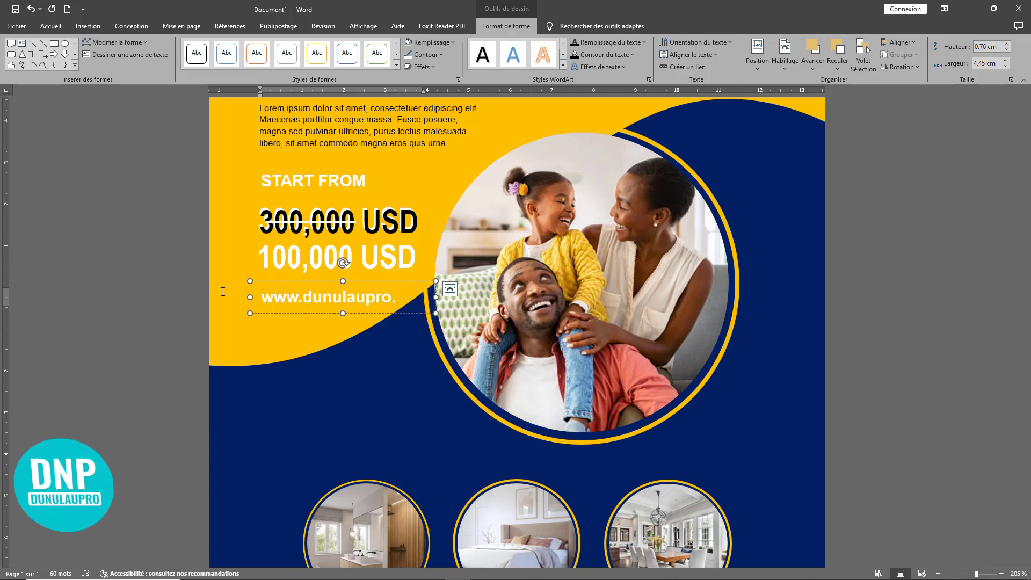
text(co)
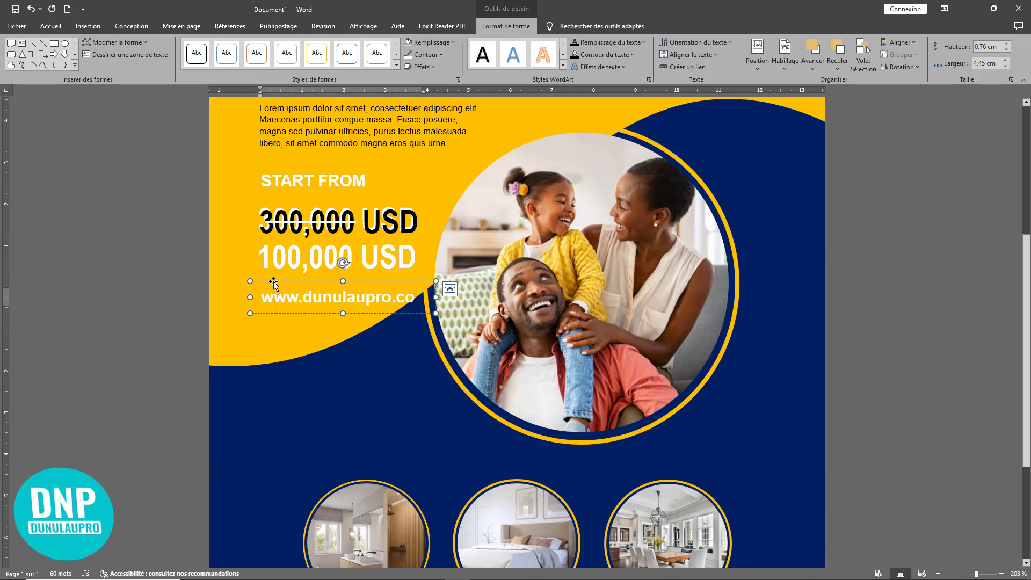
Step: Remove the bold from the website address and set its font size to 8
click(247, 294)
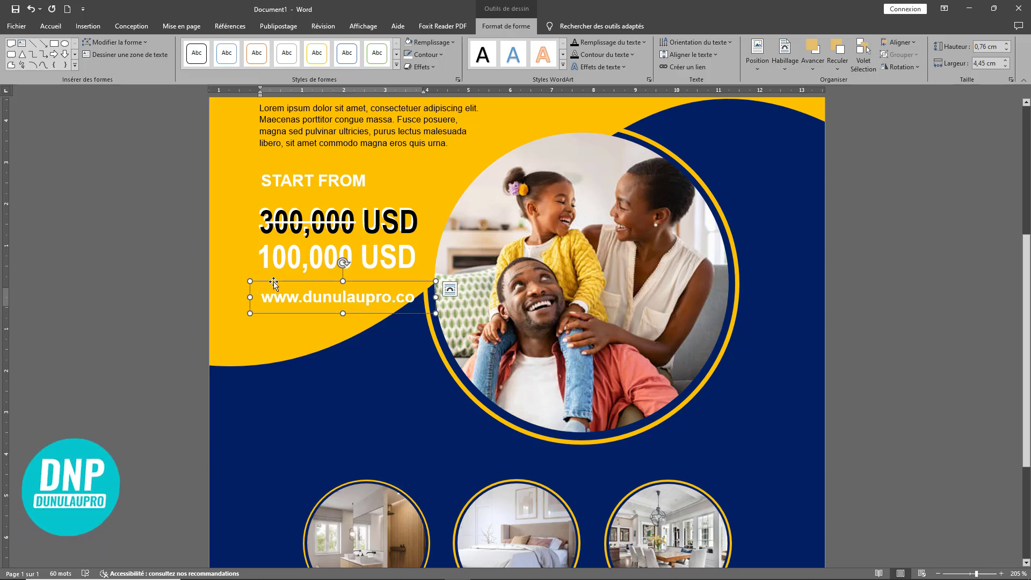
click(50, 25)
click(233, 46)
click(233, 47)
click(233, 47)
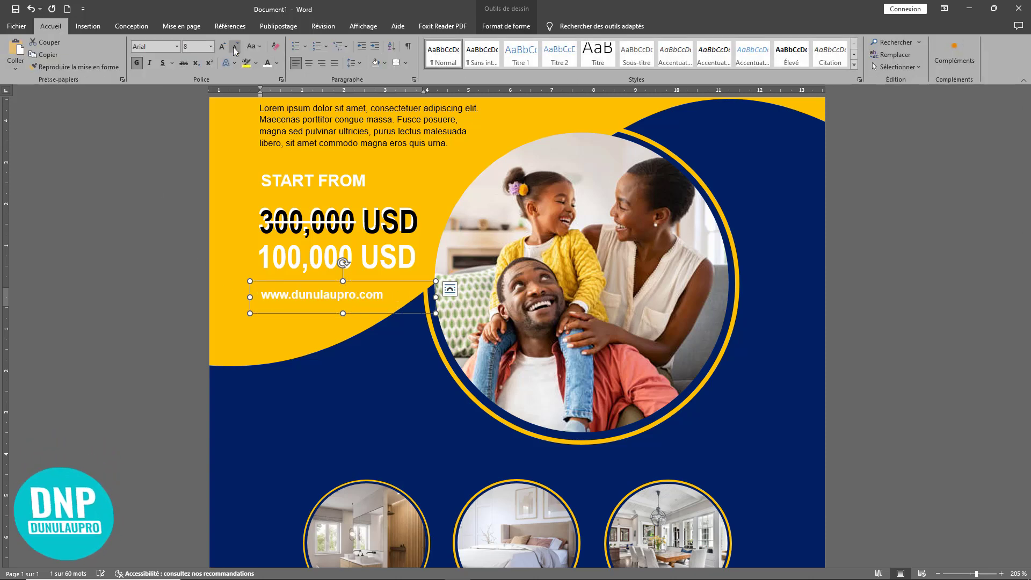
click(233, 46)
click(137, 64)
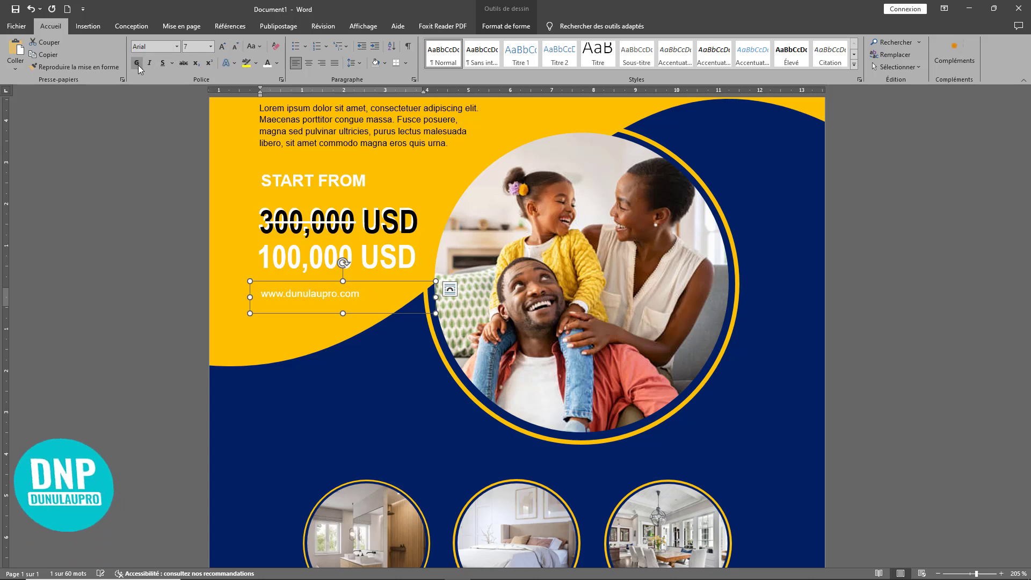
click(224, 47)
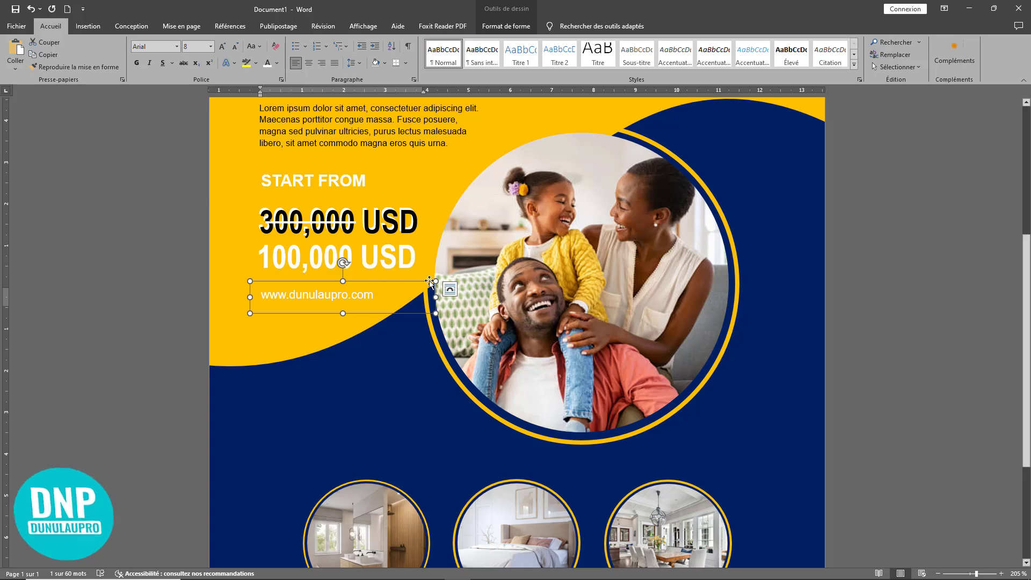
Step: Narrow the website text box to fit the address, reduce its height slightly, and deselect it
drag(436, 297, 397, 293)
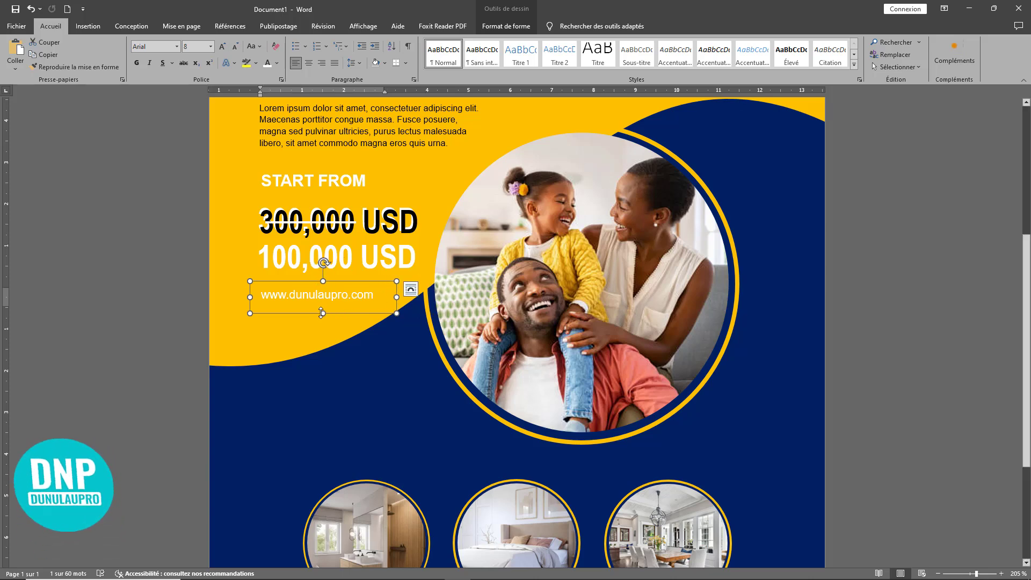
drag(322, 313, 322, 309)
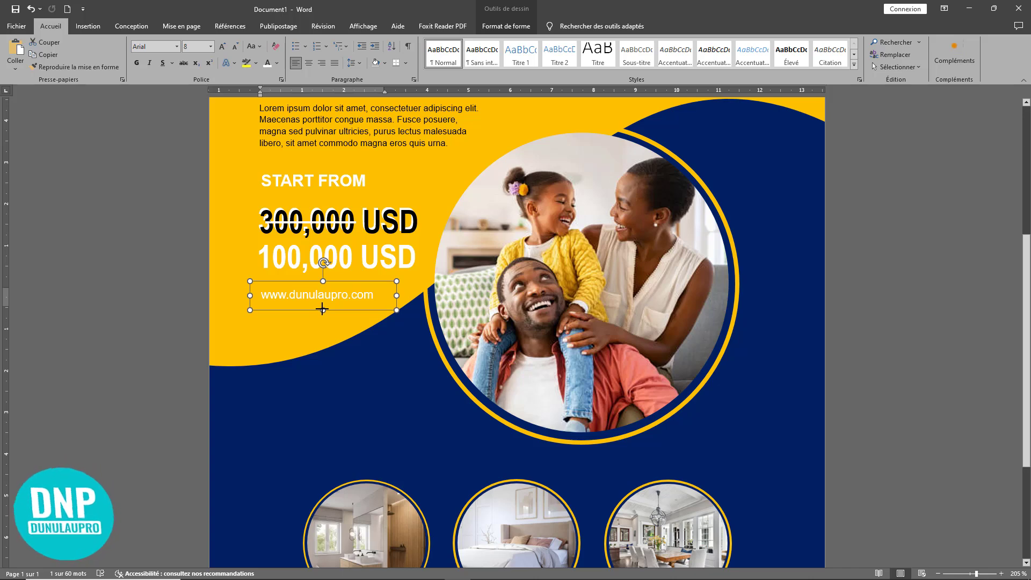
click(324, 341)
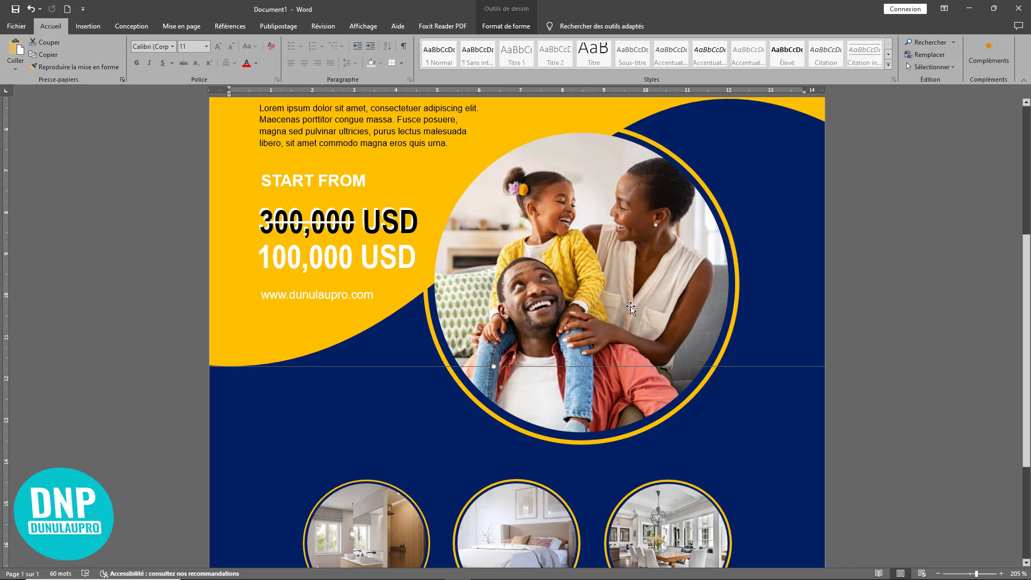
Step: Draw a vertical rounded rectangle about 4.45 cm high and 1.66 cm wide near the page's upper-right corner
ctrl+scroll(631, 307, down, 9)
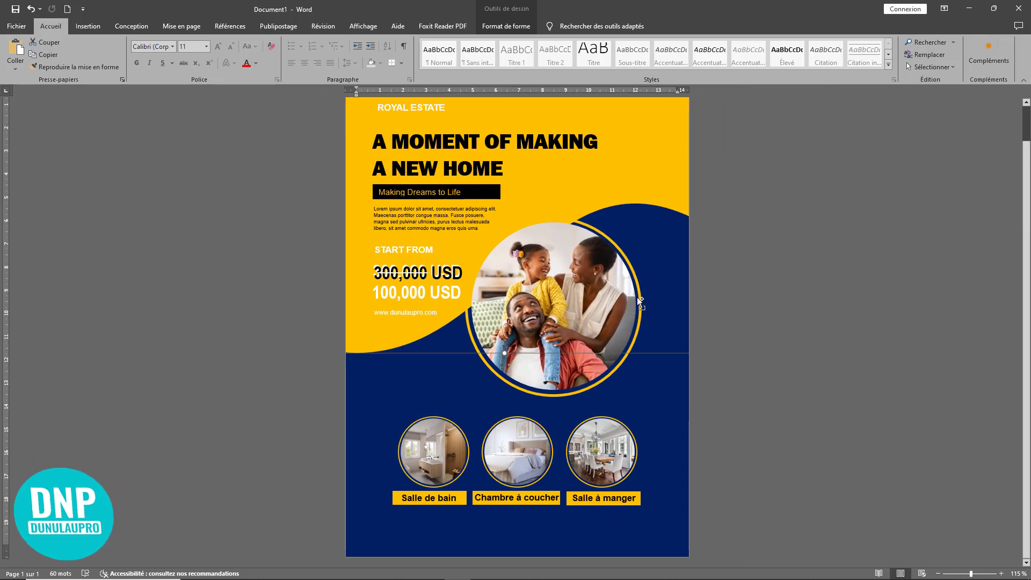
ctrl+scroll(637, 298, down, 2)
ctrl+scroll(638, 298, up, 1)
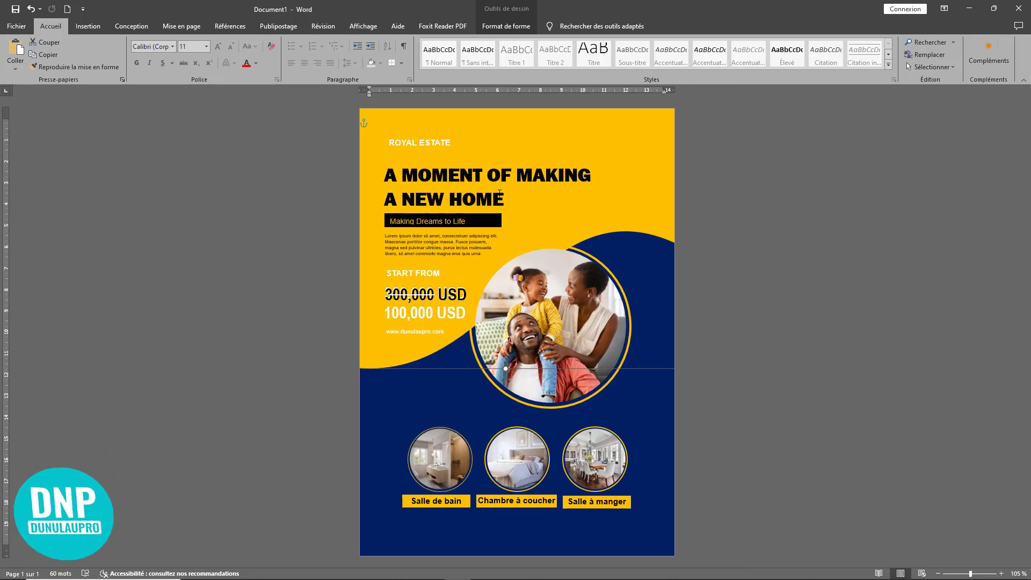
click(87, 26)
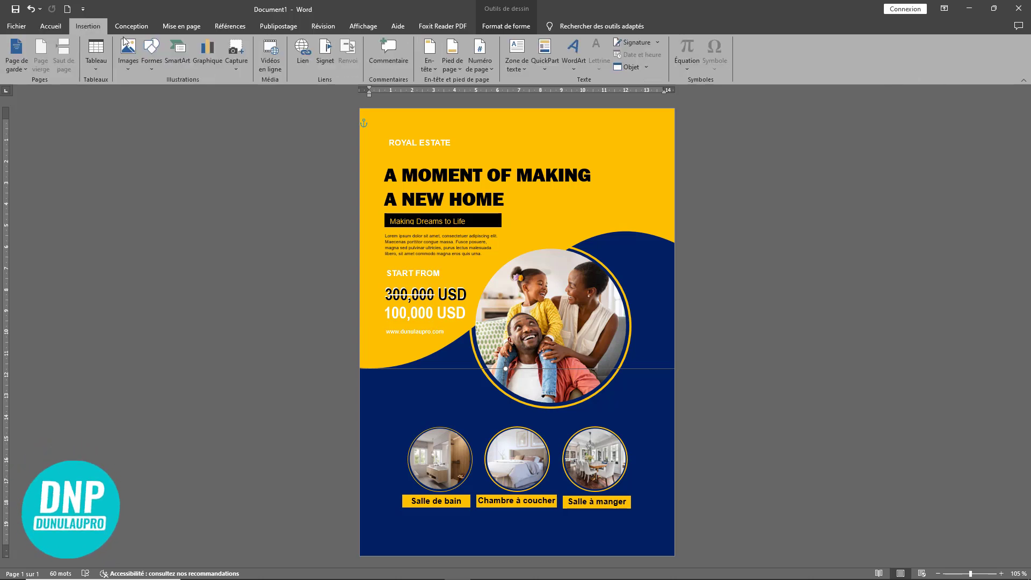
click(151, 69)
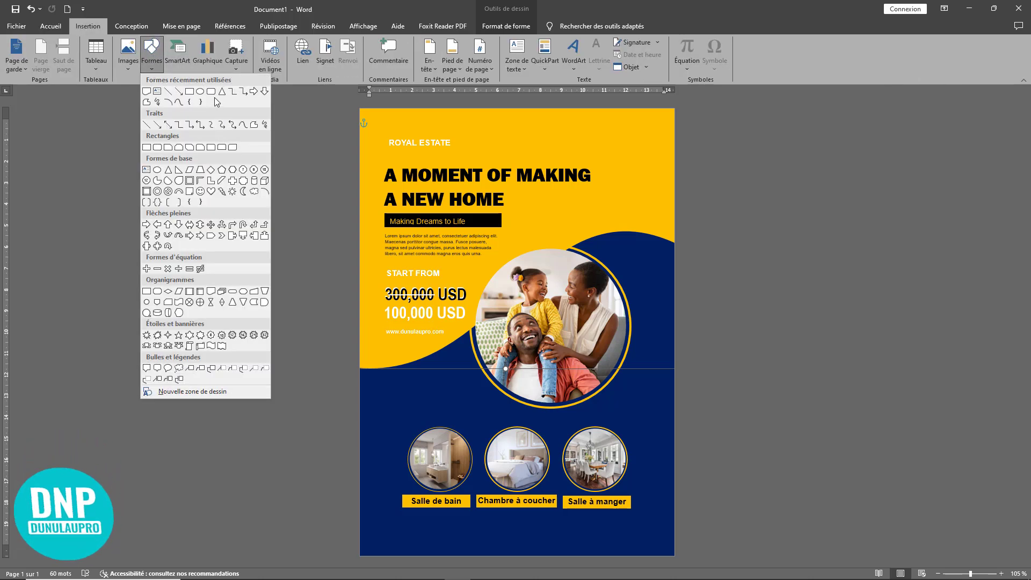
click(210, 91)
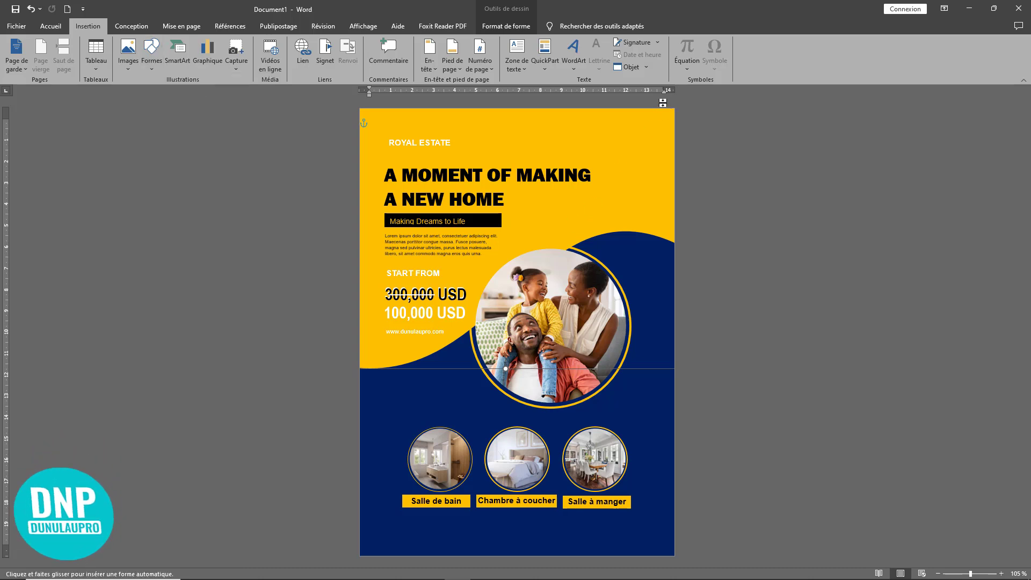
mouse_move(655, 126)
mouse_down()
mouse_move(608, 226)
mouse_move(618, 221)
mouse_up()
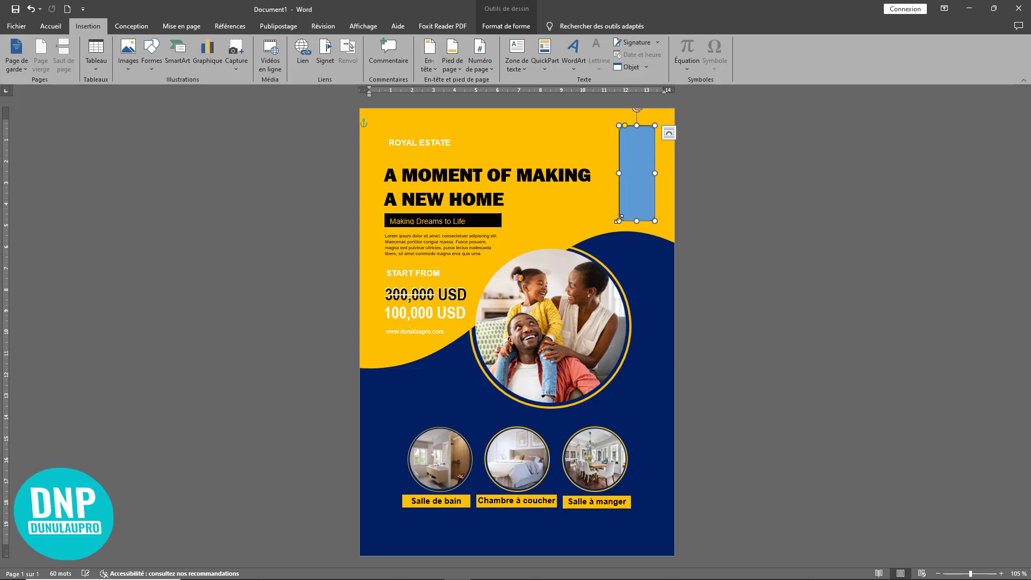
Step: Fully round the rectangle's ends and place it diagonally so that it runs off the page's upper-right corner
drag(626, 127, 690, 129)
click(690, 130)
drag(651, 159, 681, 107)
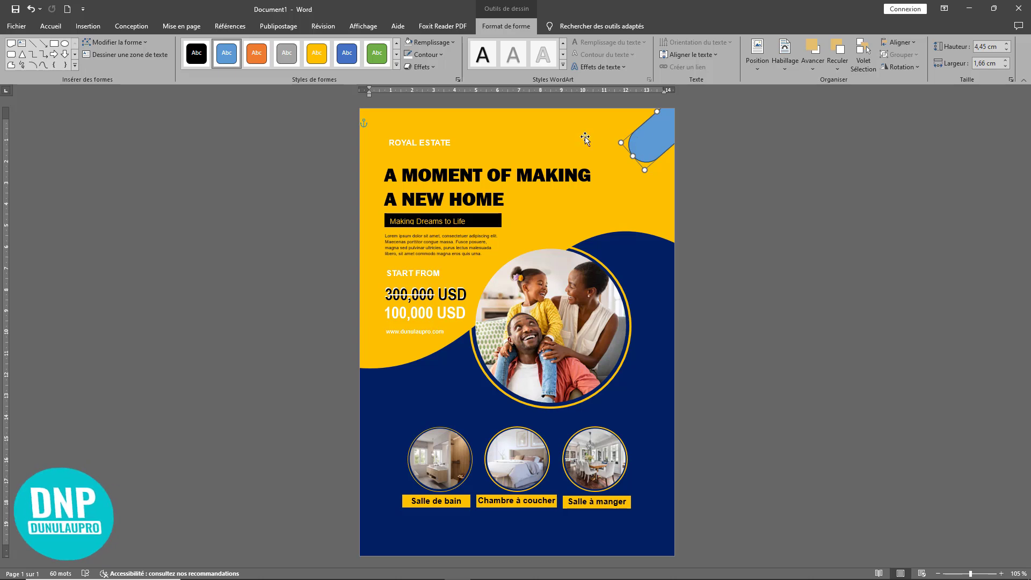
Step: Remove the outline of the diagonal rounded shape and fill it with standard dark blue
click(426, 54)
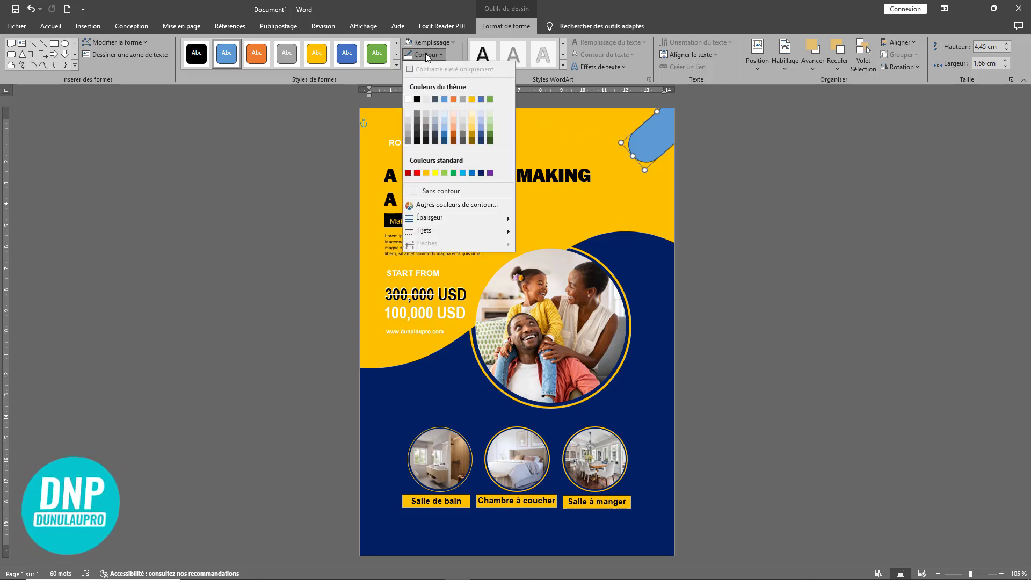
click(440, 191)
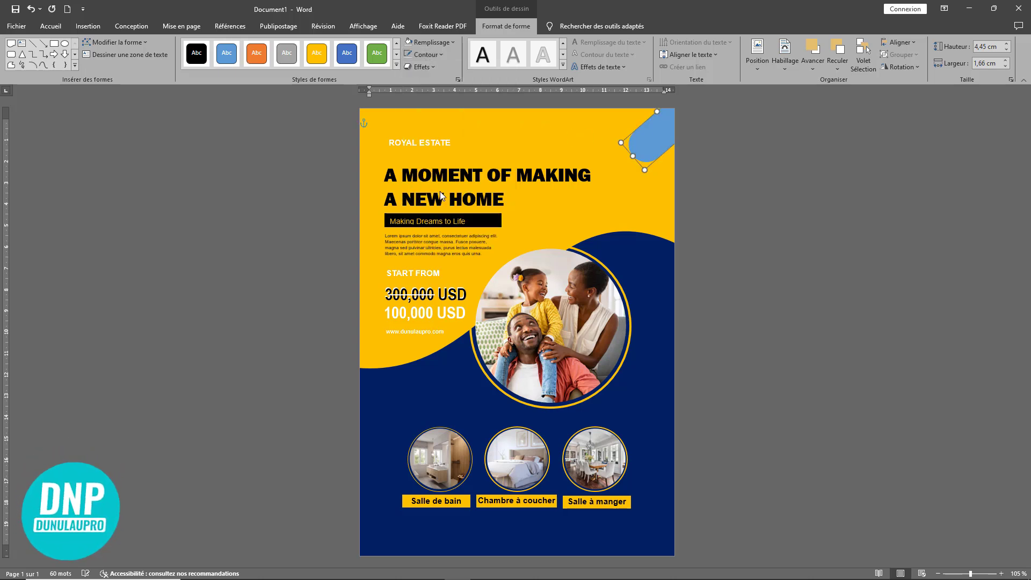
click(426, 43)
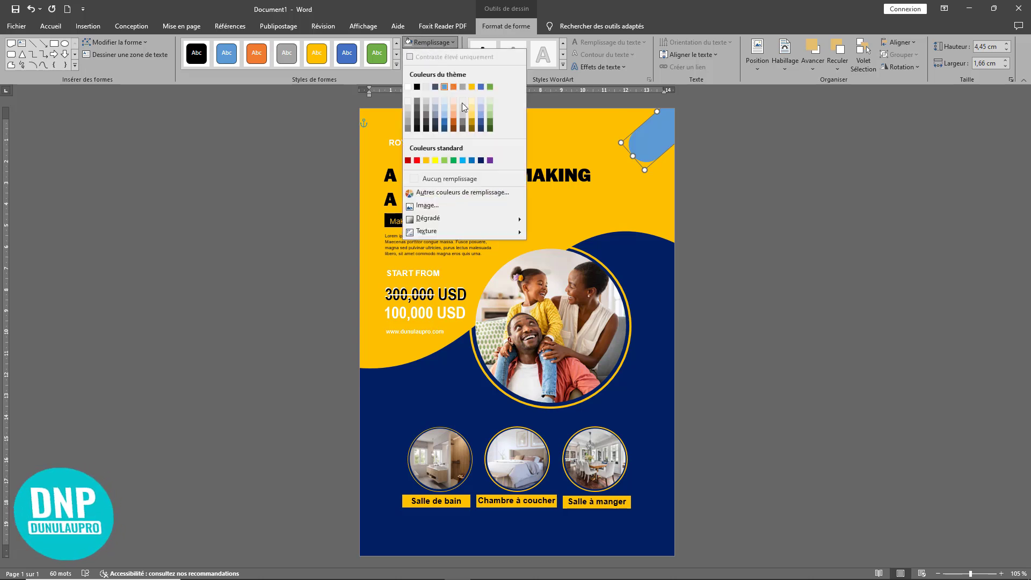
click(481, 160)
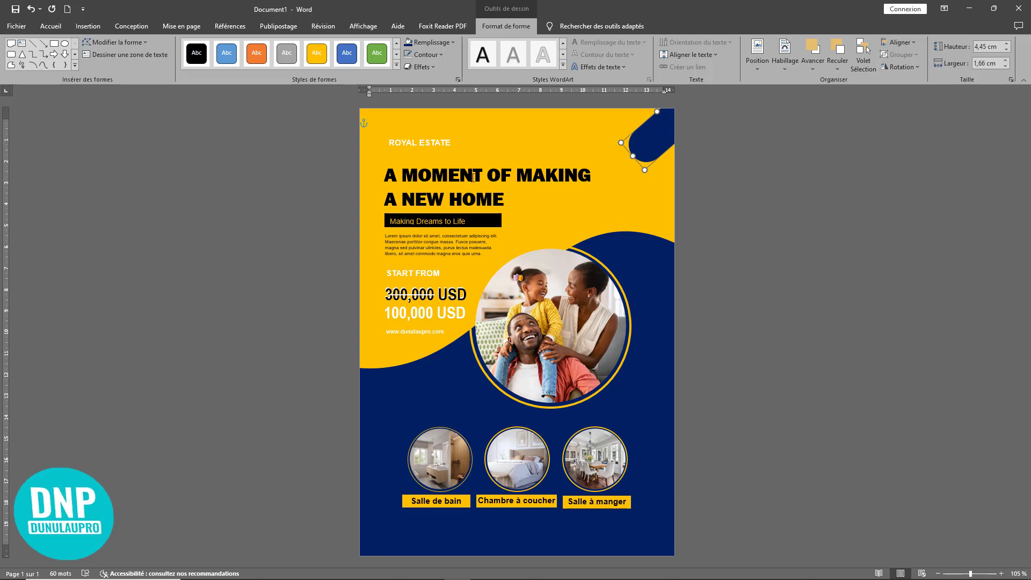
click(432, 141)
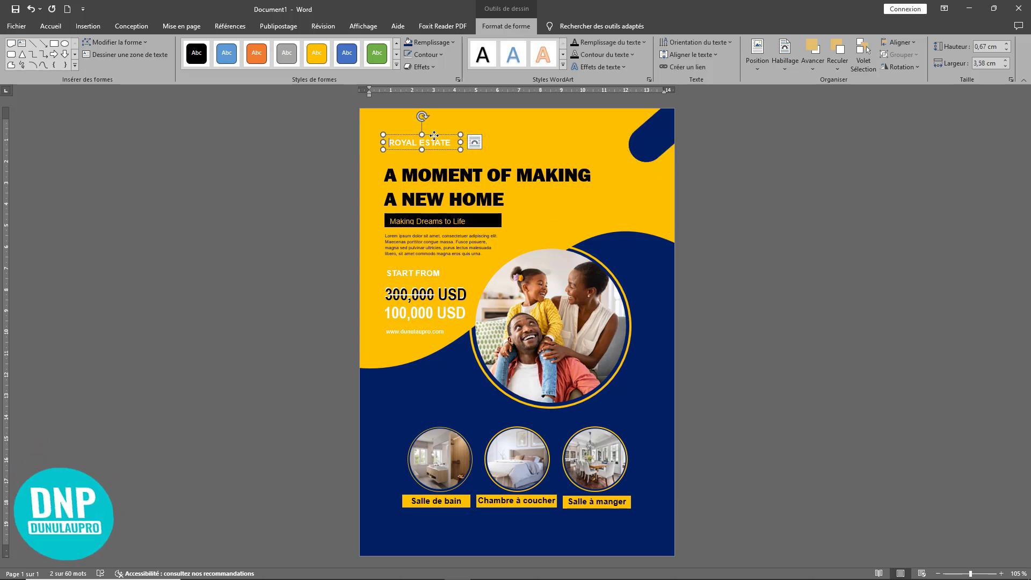
click(391, 143)
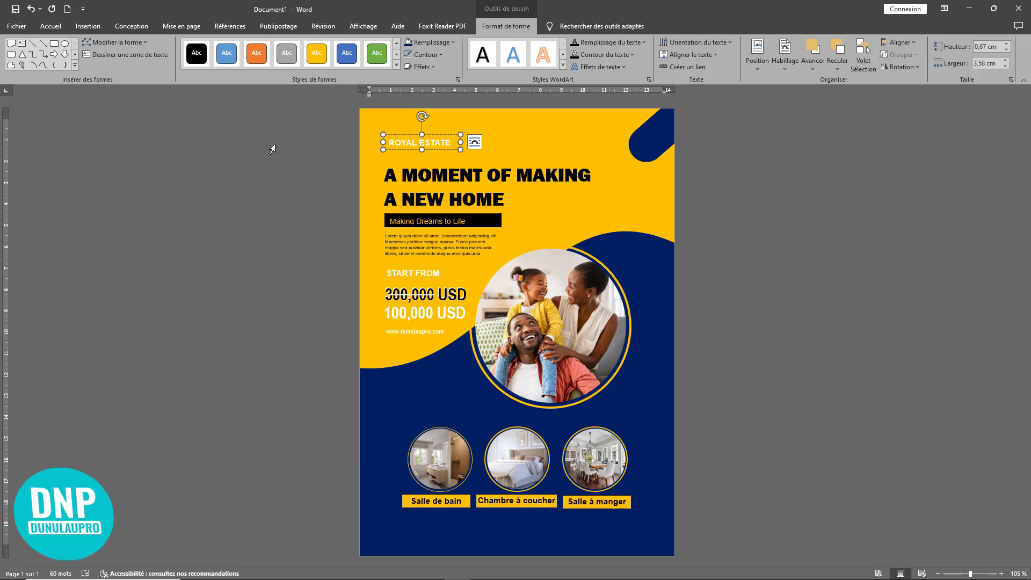
scroll(579, 254, up, 6)
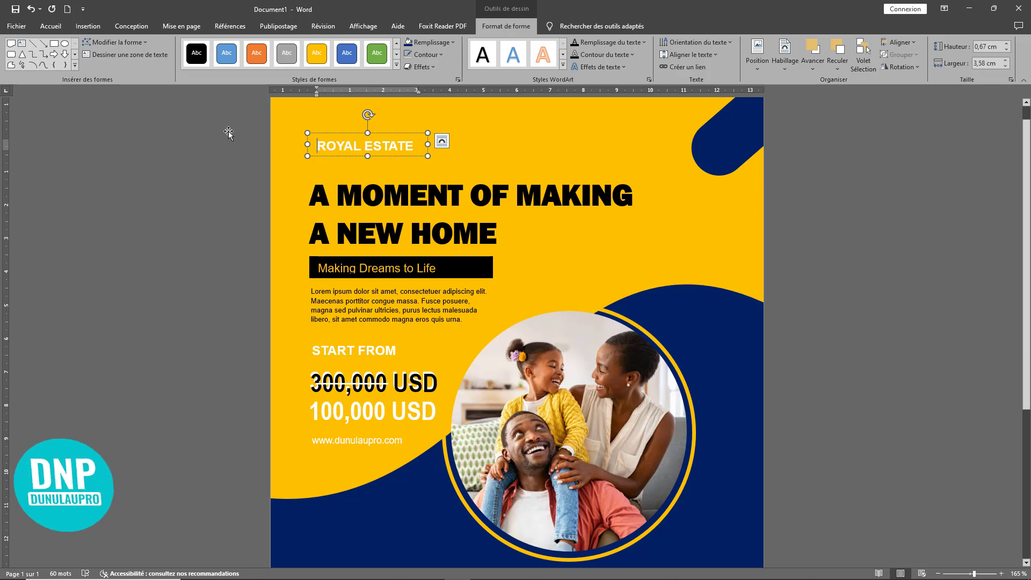
click(51, 28)
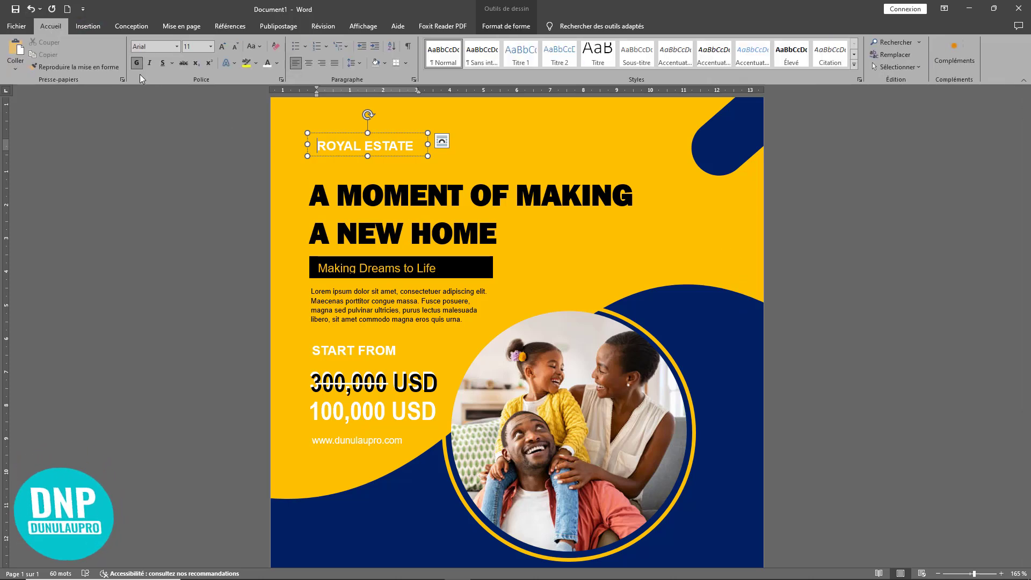
Step: Draw a tiny oval about 0.15 cm high and 0.13 cm wide beside the headline, below the dark blue corner shape
click(87, 27)
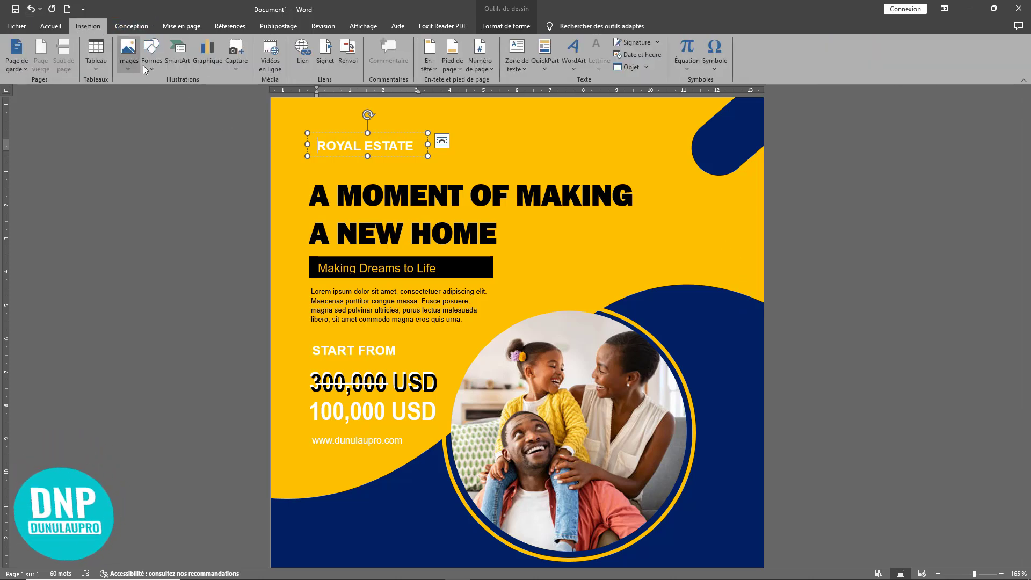
click(154, 71)
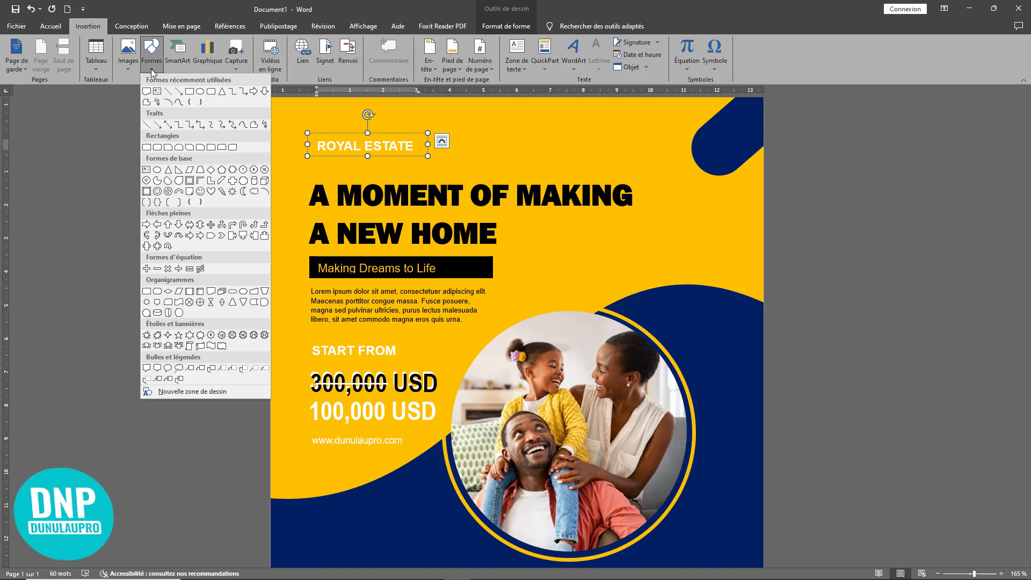
click(199, 92)
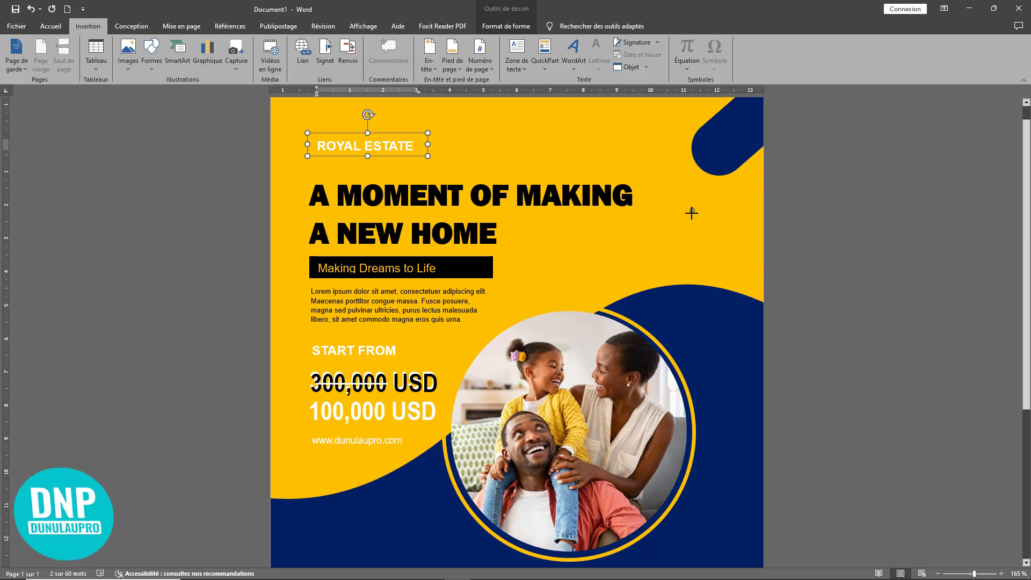
drag(690, 210, 693, 213)
scroll(727, 243, up, 12)
scroll(726, 244, up, 1)
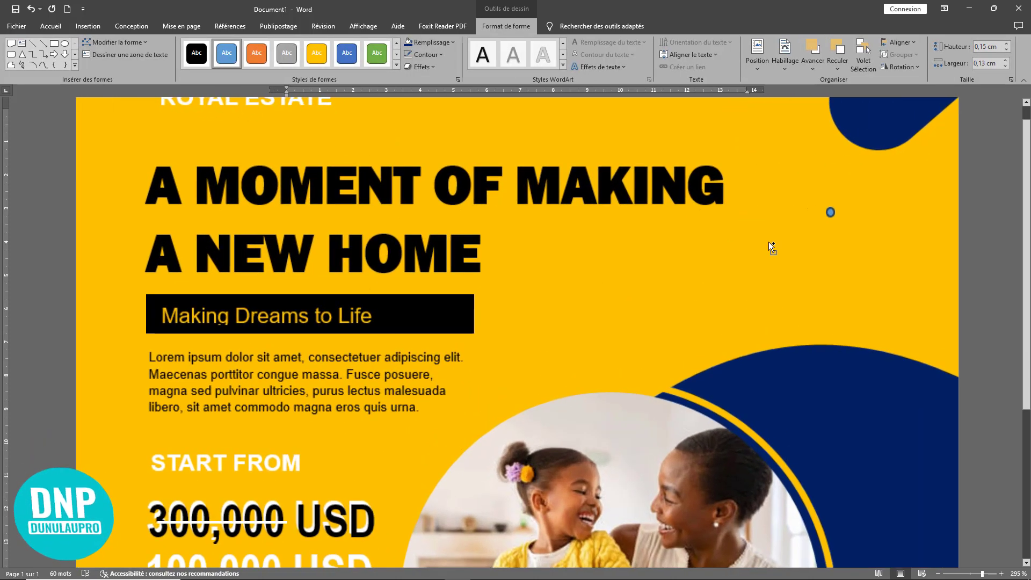
click(831, 212)
drag(826, 207, 824, 204)
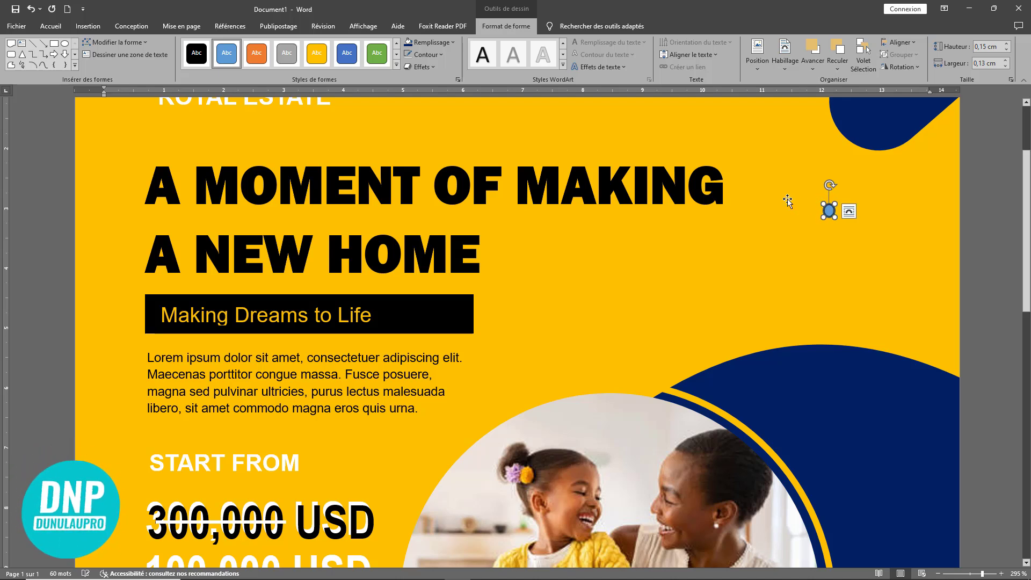
Step: Set the tiny oval's height and width to 0.2 cm and make it white without an outline
click(989, 48)
click(988, 48)
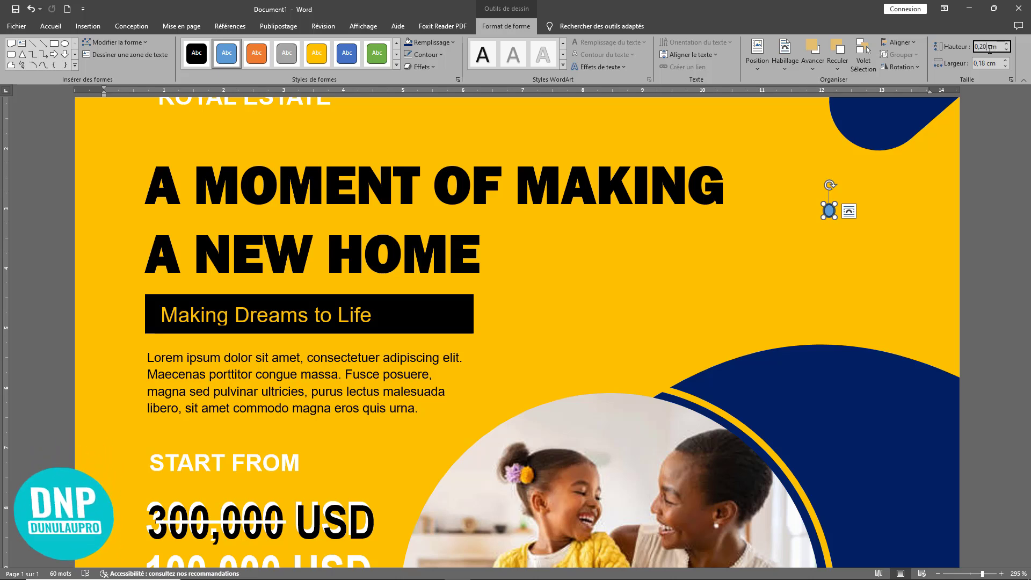
click(984, 63)
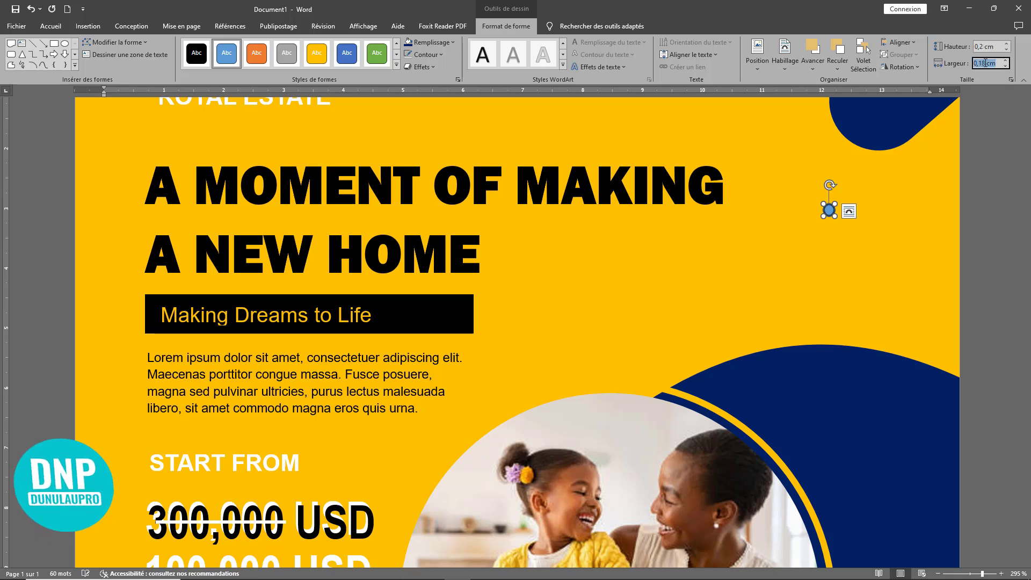
click(988, 63)
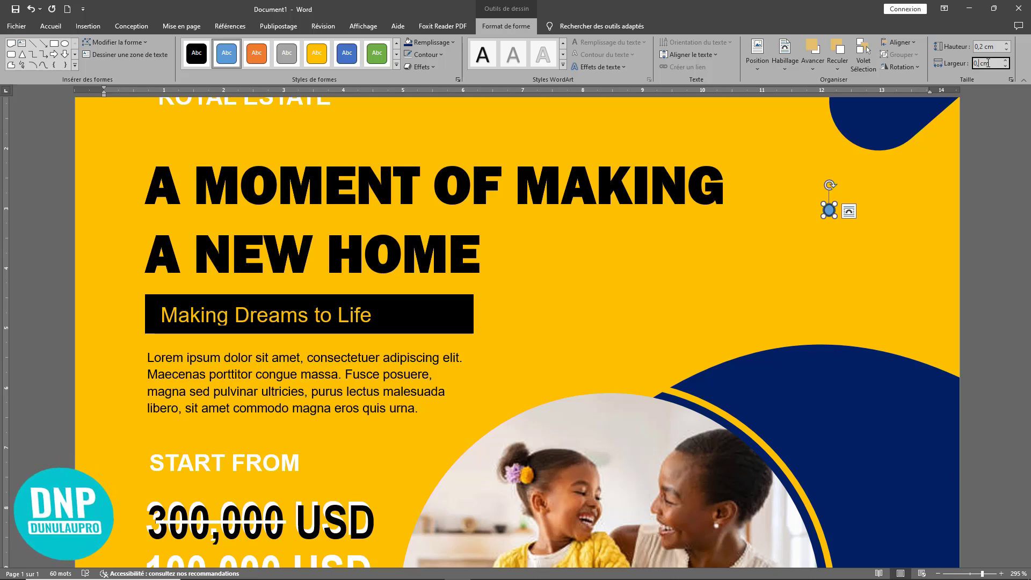
key(Return)
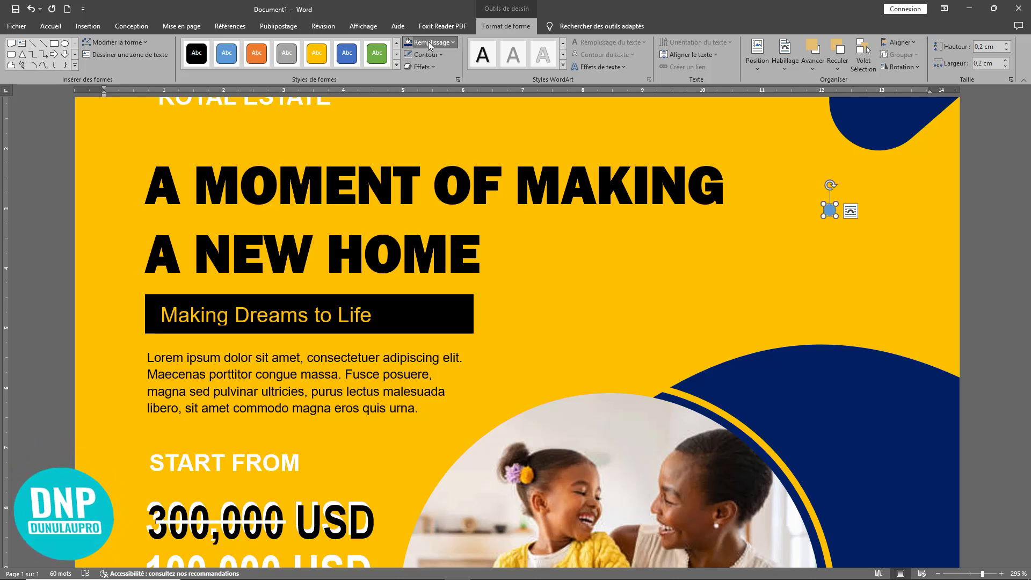
click(428, 41)
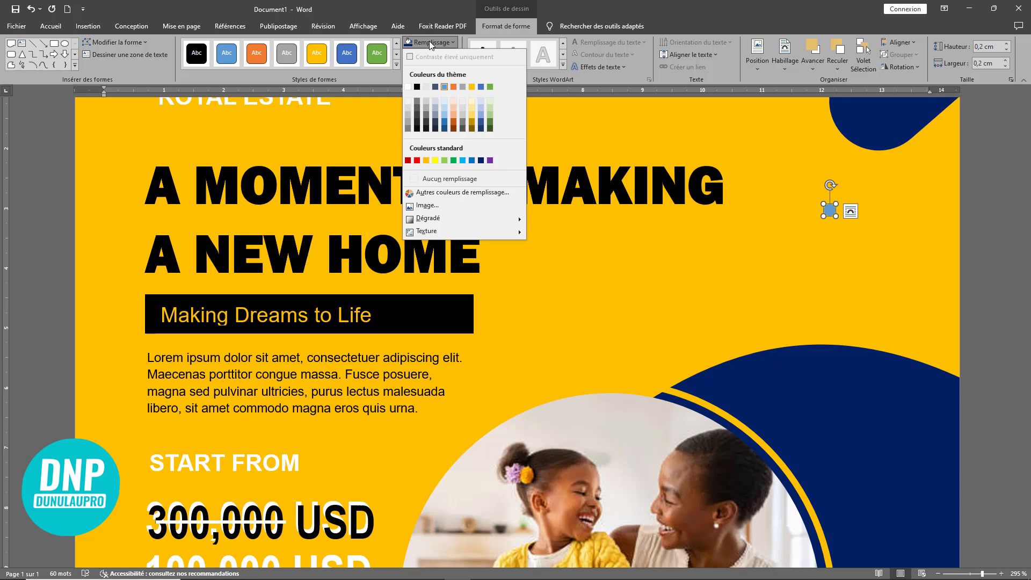
click(409, 87)
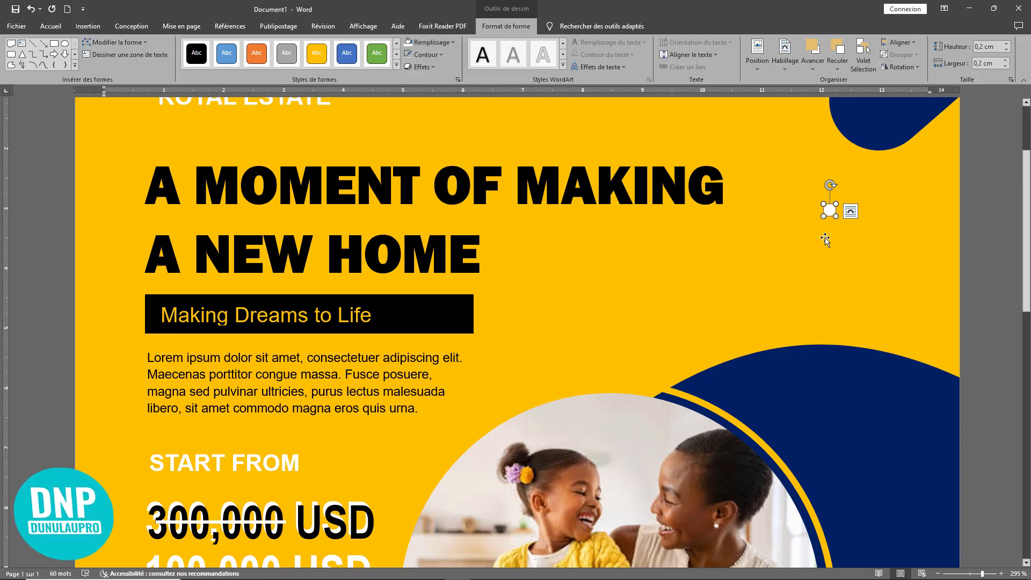
Step: Duplicate the white dot three times below the original and align the centres of all four dots in a column
ctrl+scroll(833, 242, up, 7)
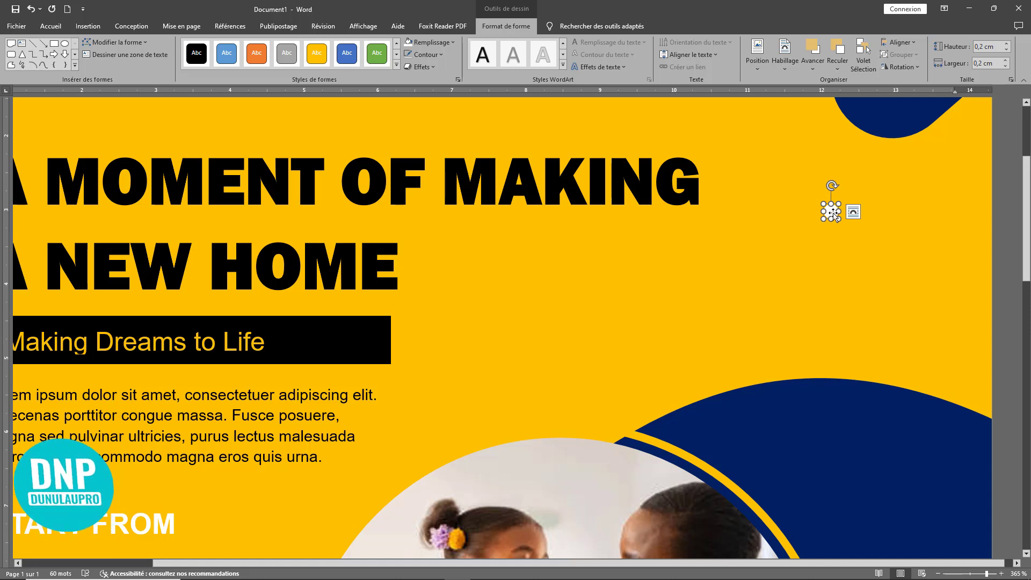
ctrl+drag(834, 214, 833, 286)
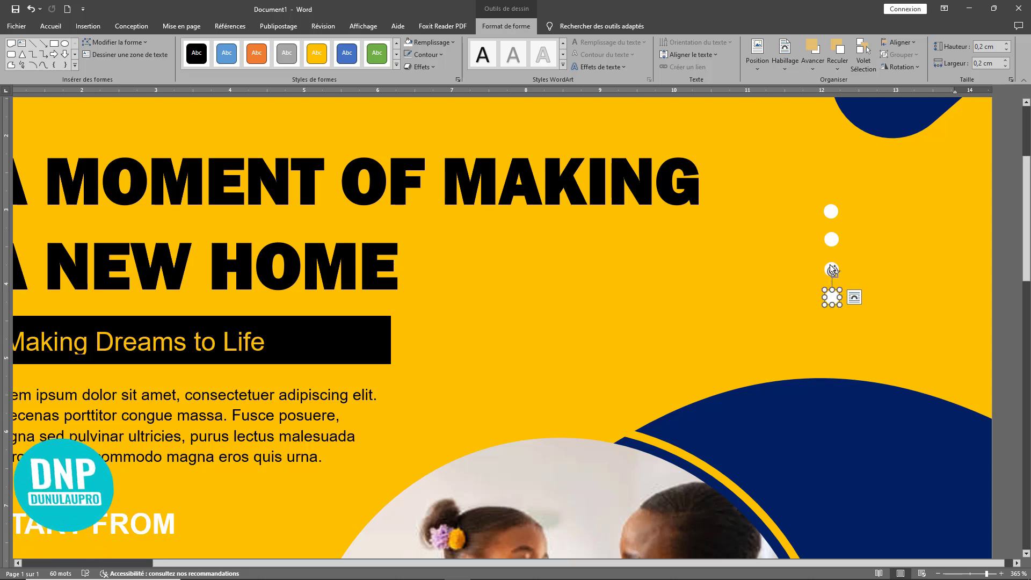
shift+click(830, 268)
shift+click(832, 241)
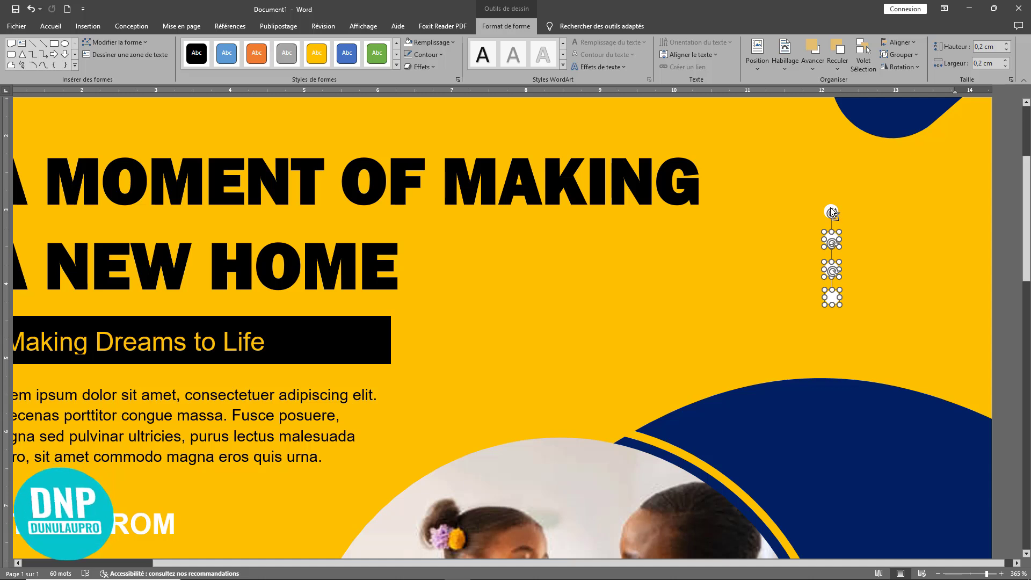
shift+click(832, 212)
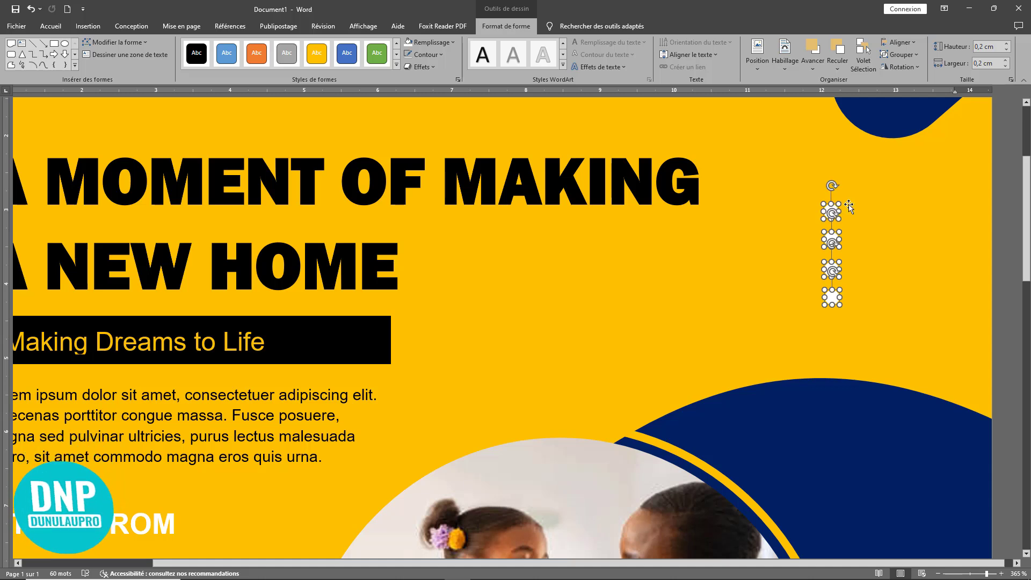
click(903, 43)
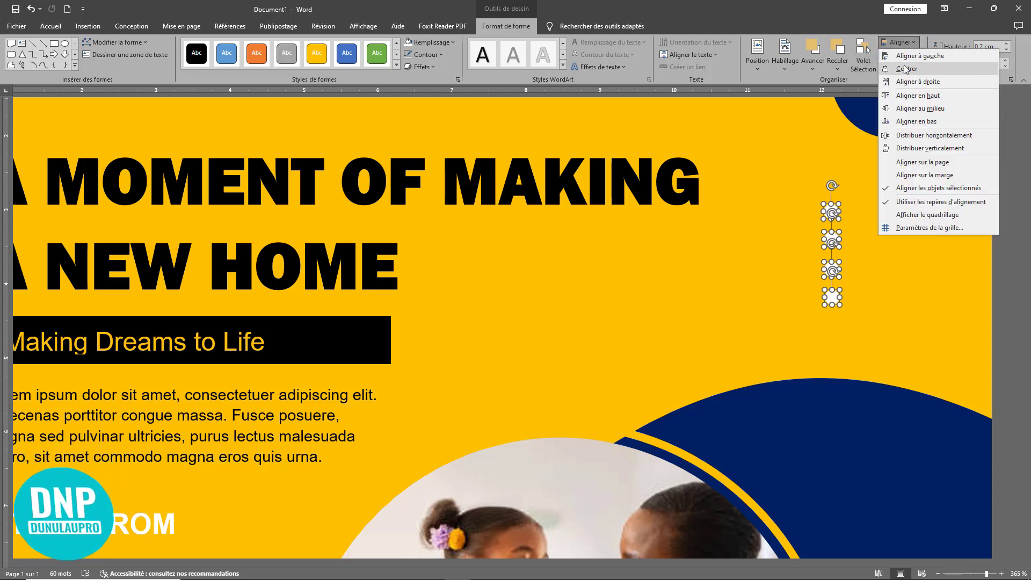
click(906, 68)
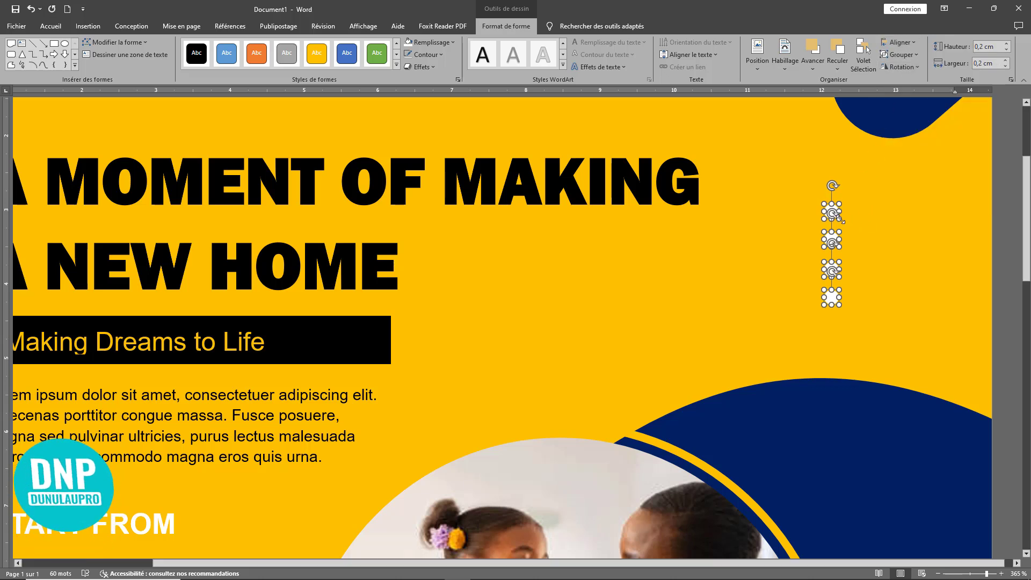
Step: Group the four dots and duplicate the column three times to the right, forming a four-by-four dot grid
click(898, 55)
click(909, 69)
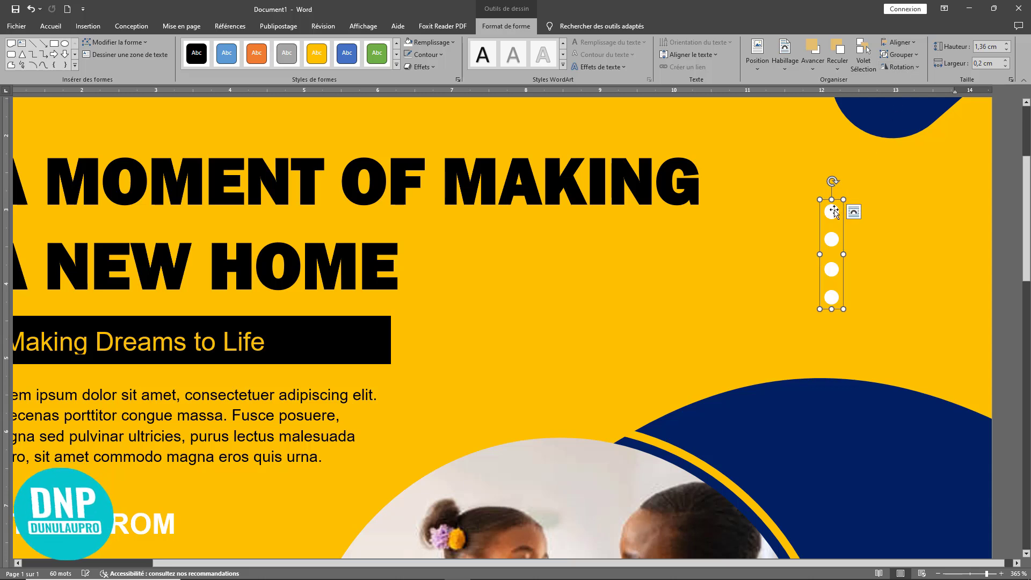
drag(828, 209, 918, 212)
ctrl+click(894, 210)
ctrl+click(885, 211)
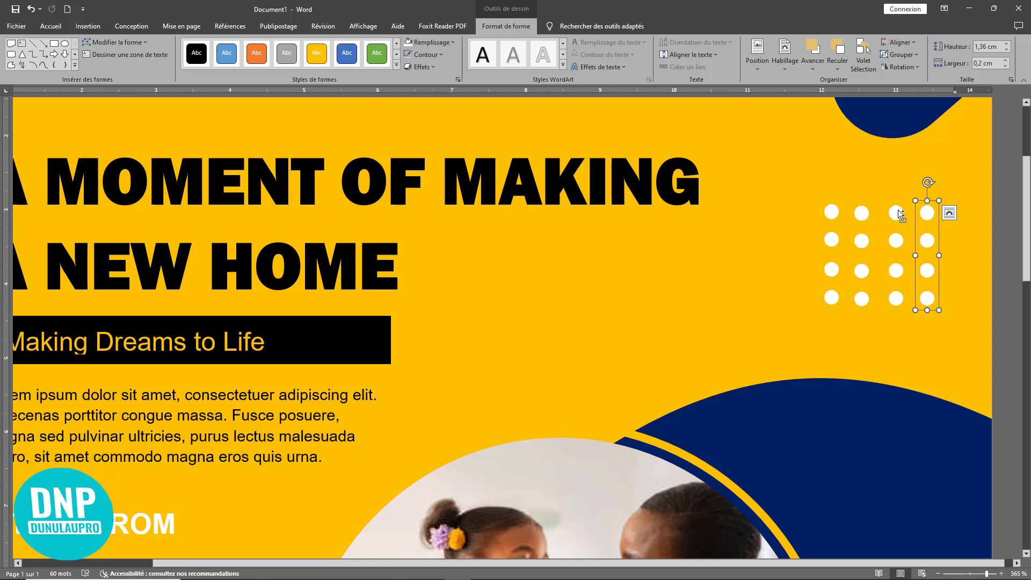
Step: Align the tops of the four white dot columns and group them into a single grid
ctrl+click(895, 210)
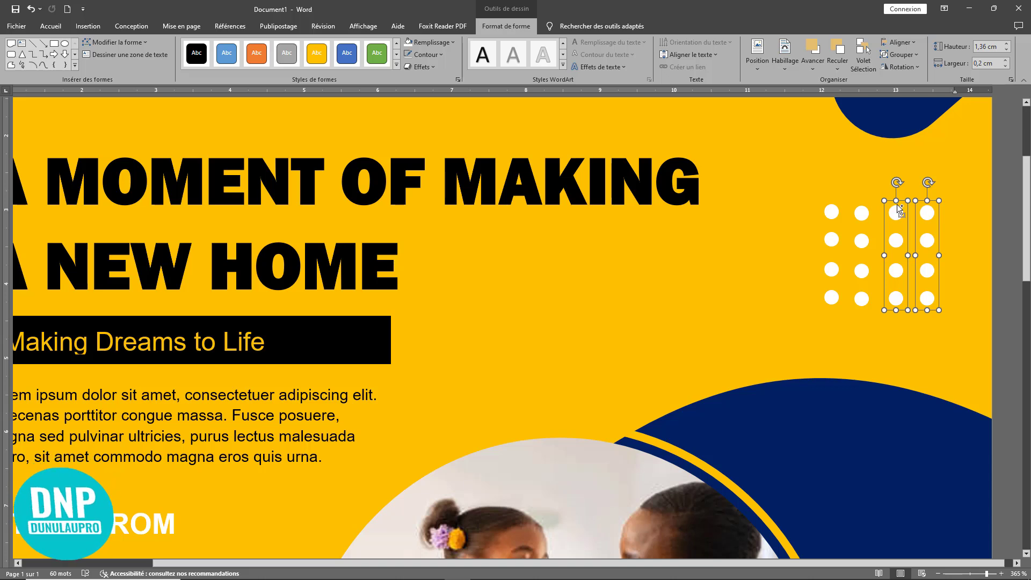
ctrl+click(860, 215)
ctrl+click(827, 217)
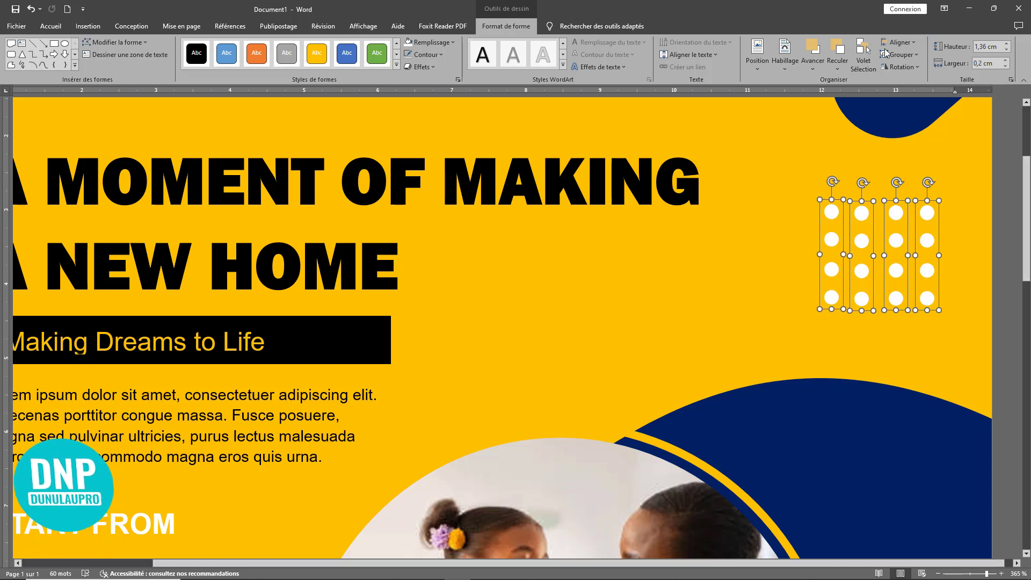
click(905, 42)
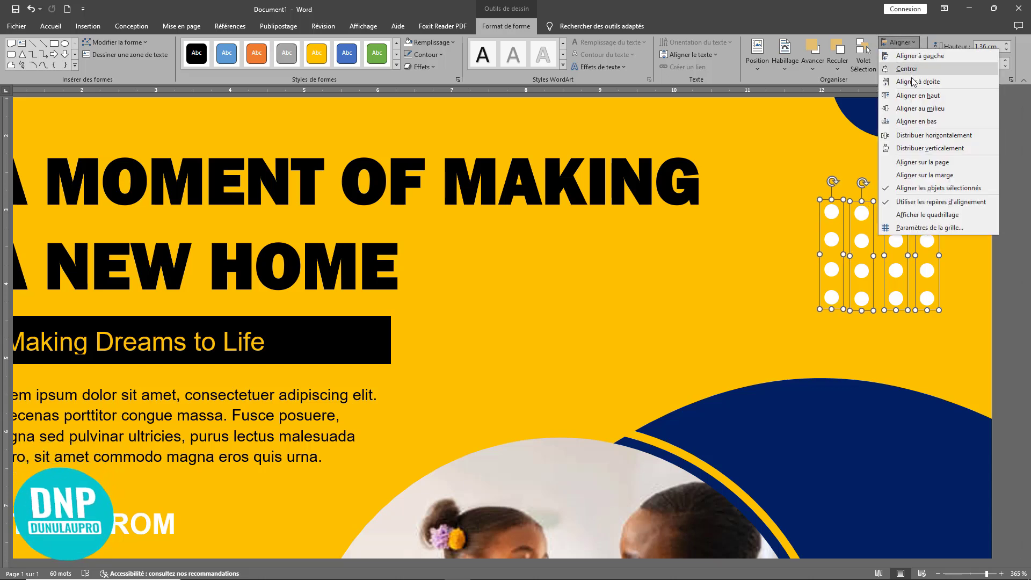
click(916, 100)
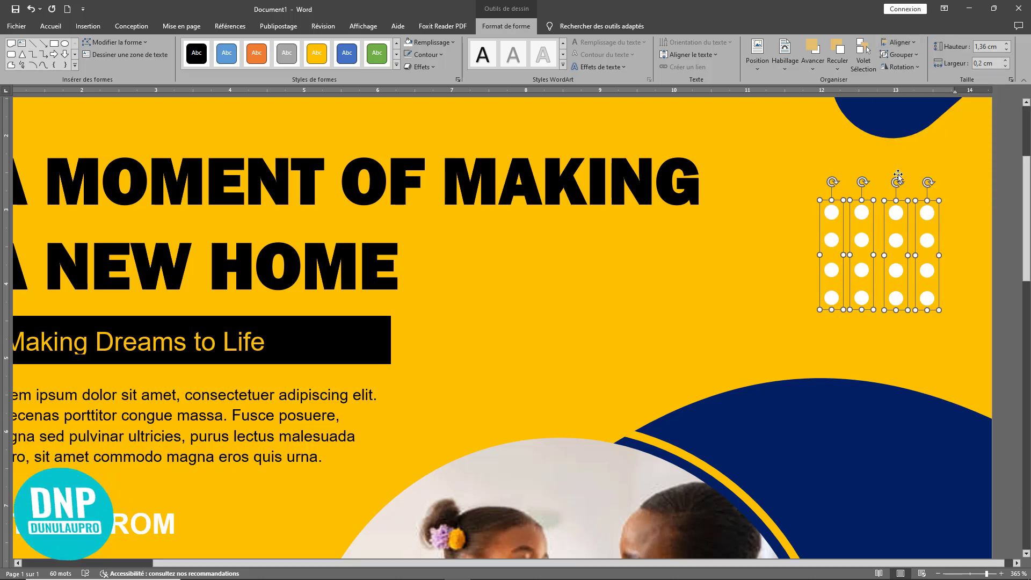
click(901, 54)
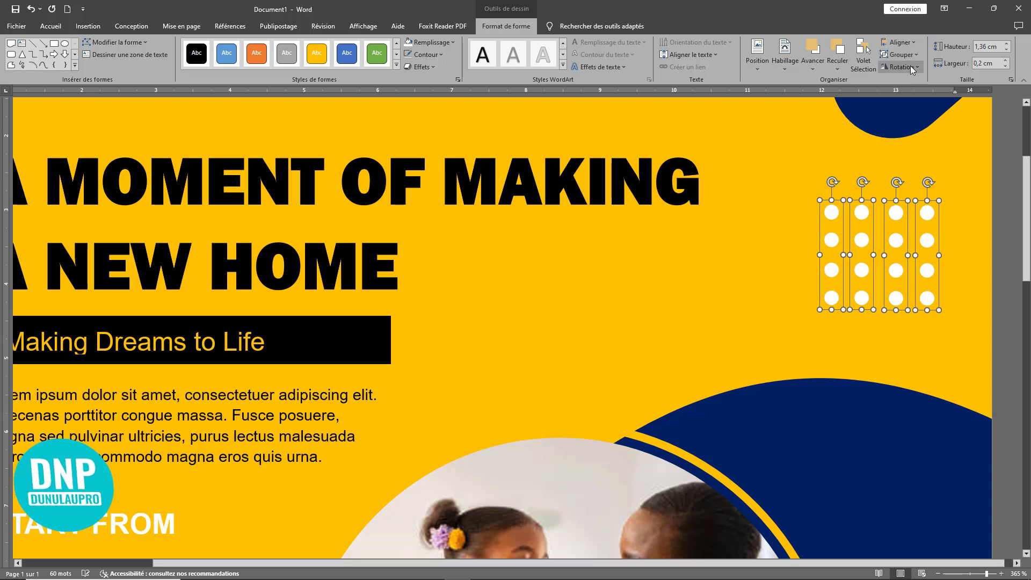
click(911, 67)
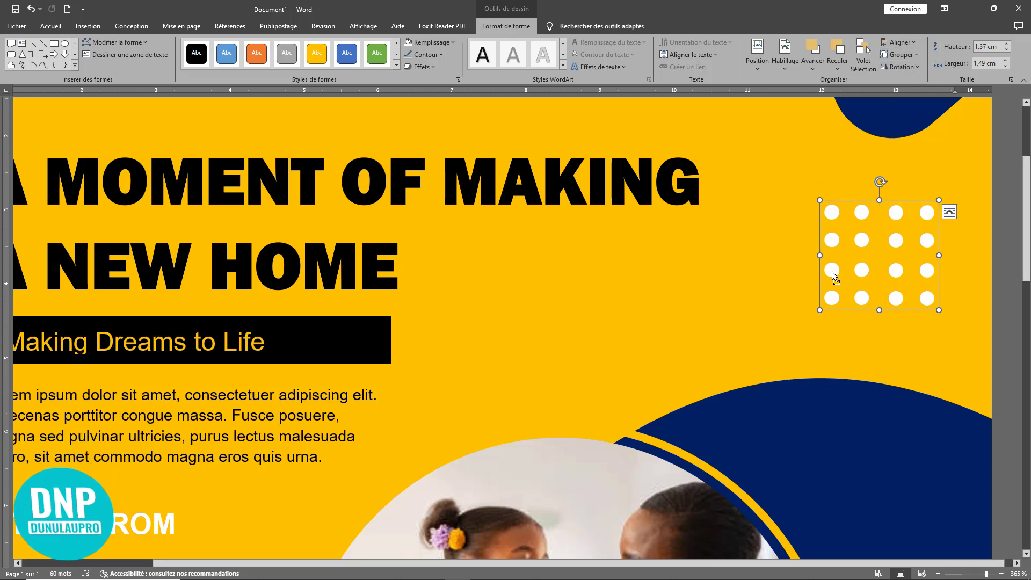
Step: Duplicate the white dot grid and place the copy on the blue area above the bathroom photo
drag(832, 272, 644, 357)
scroll(747, 317, down, 7)
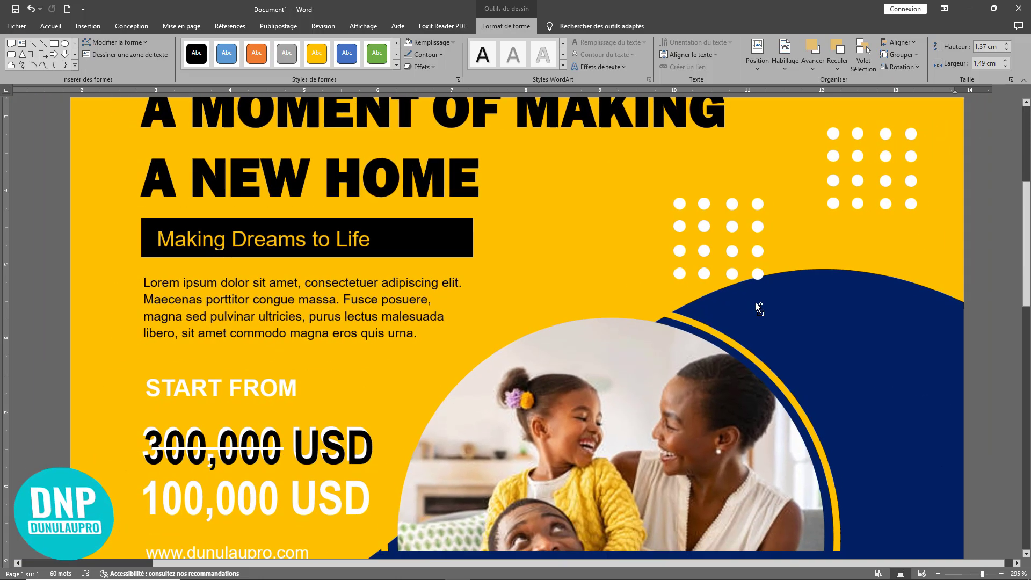
scroll(757, 306, down, 20)
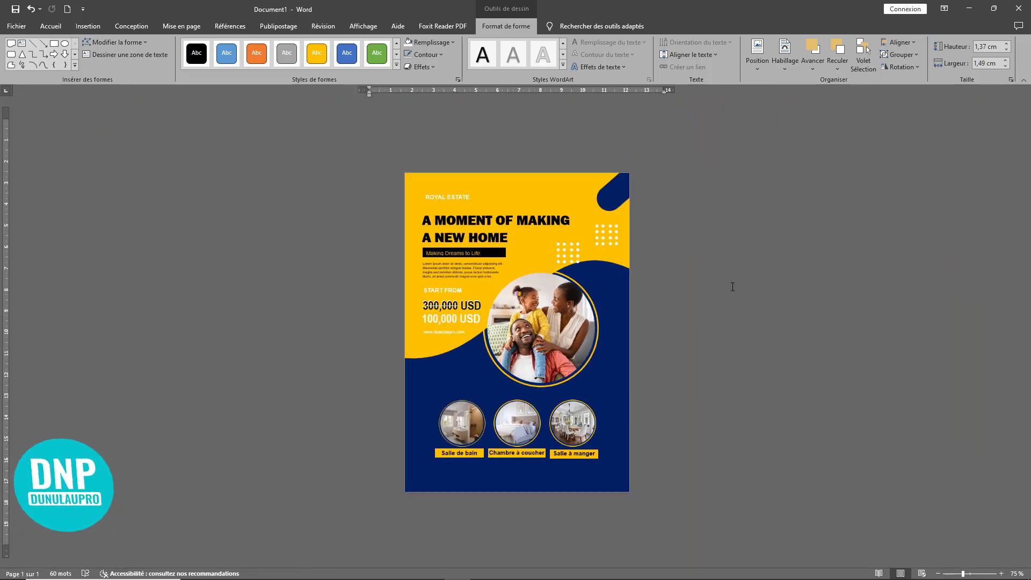
drag(561, 269, 444, 367)
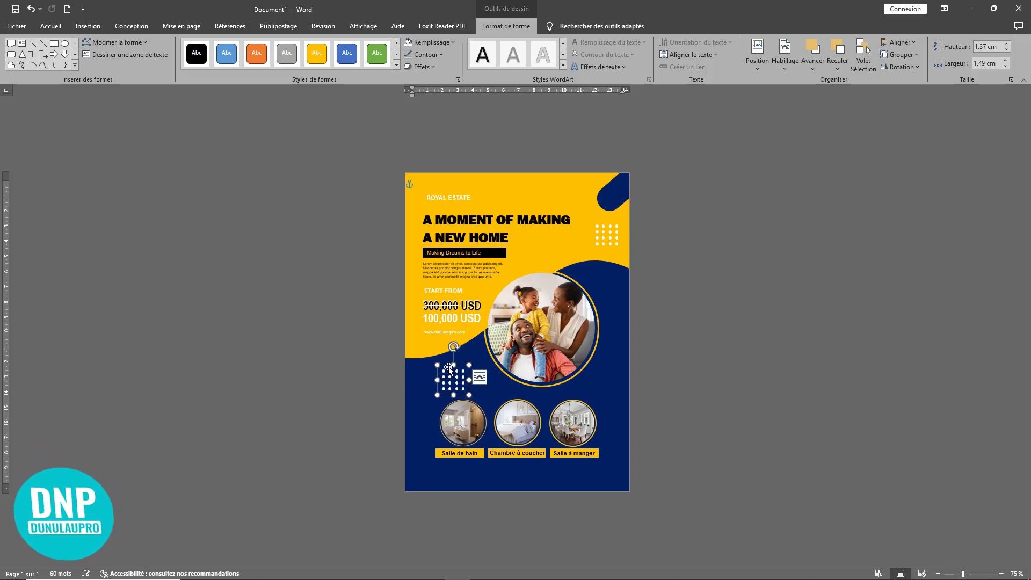
Step: Duplicate the dark blue rounded corner shape into the page's lower-left corner and fill the copy with the standard golden yellow
click(603, 385)
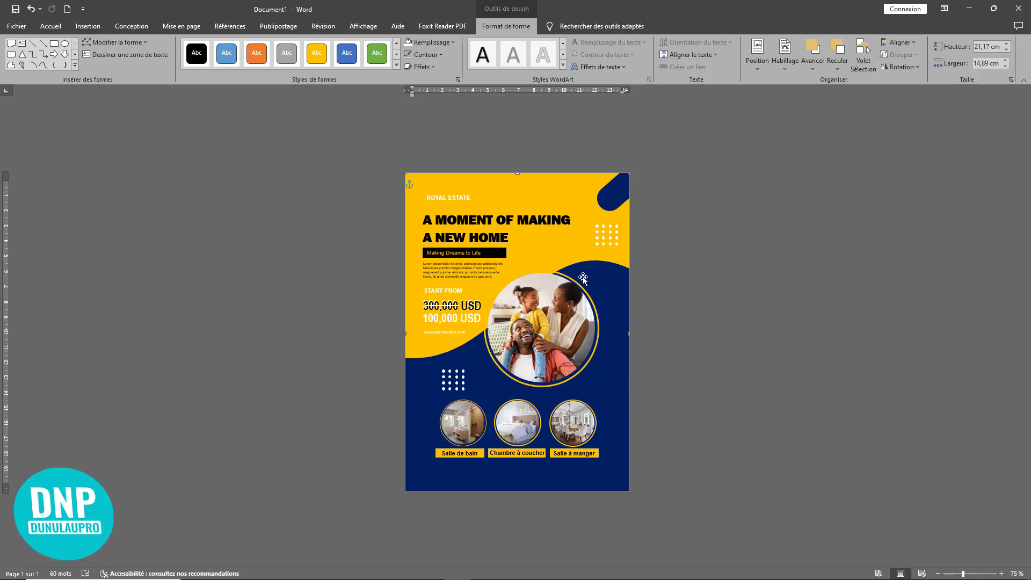
click(619, 193)
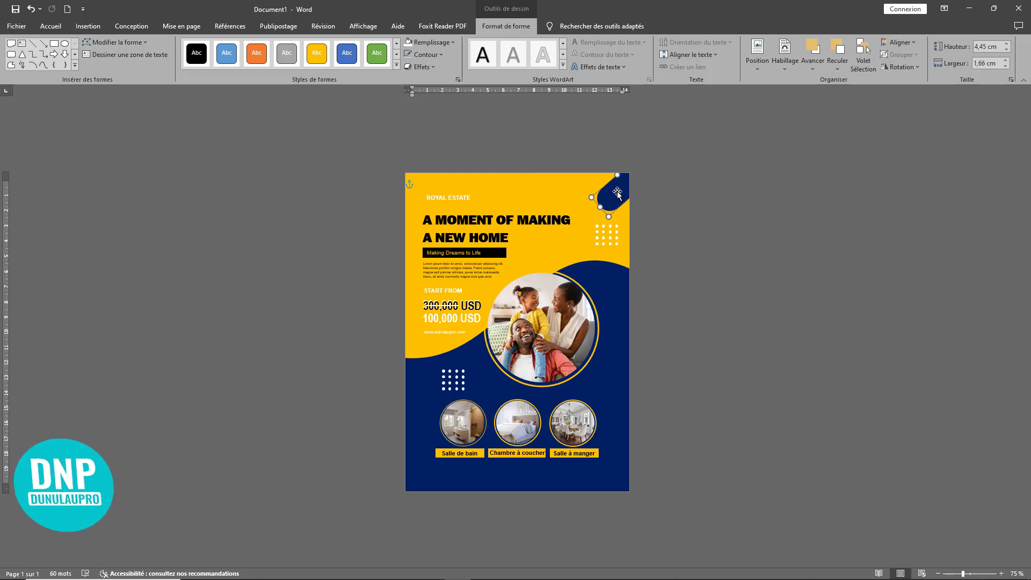
drag(618, 195, 419, 486)
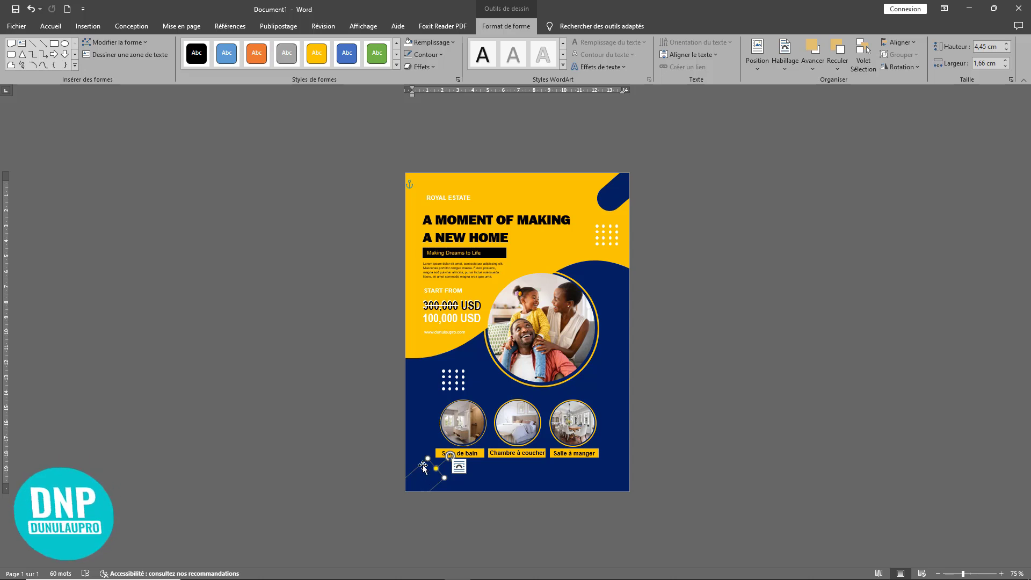
click(431, 42)
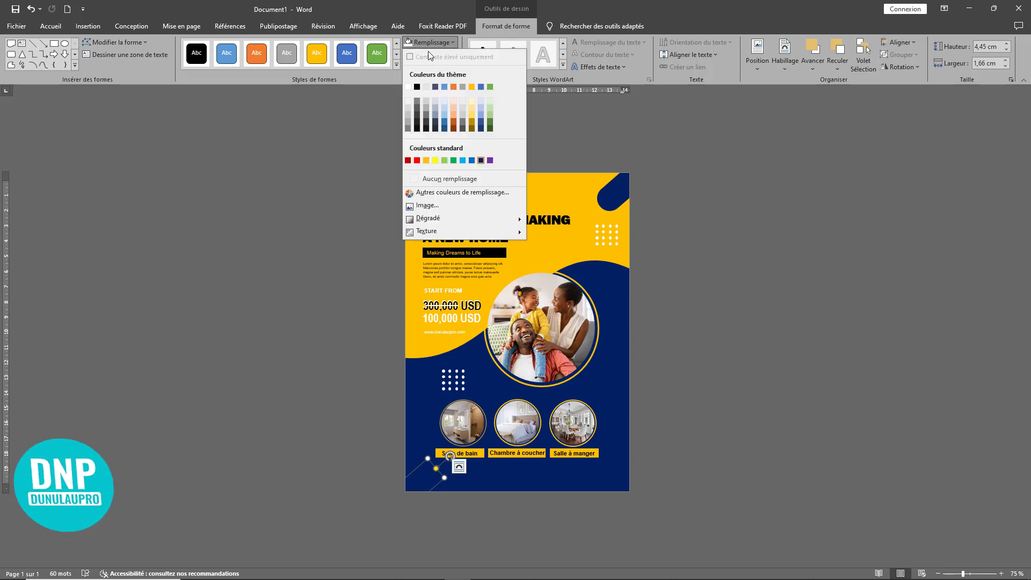
click(426, 161)
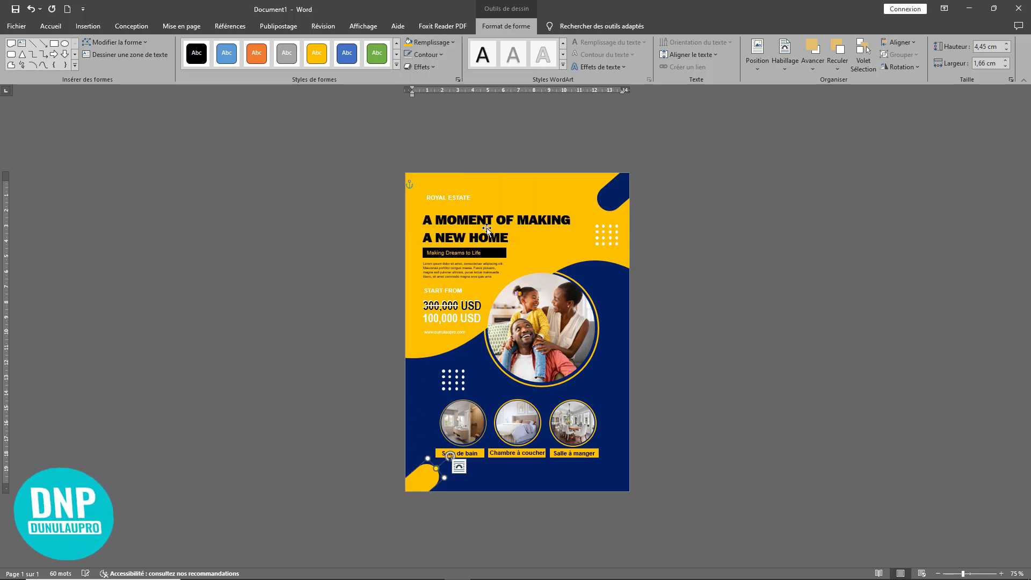
click(695, 320)
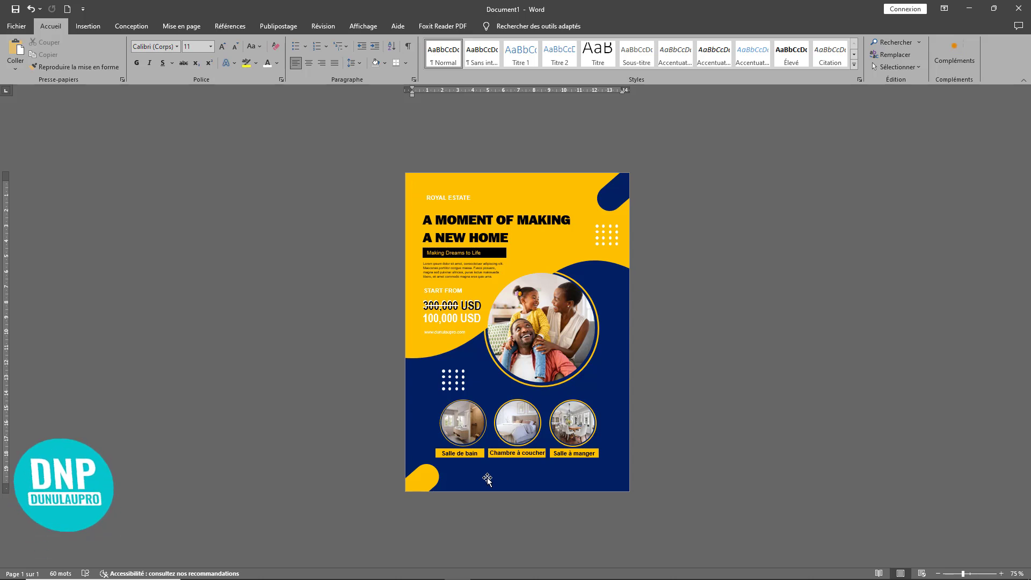
Step: Duplicate the dot grid above the bathroom photo into the page's lower-right corner, partly beyond the page edge
click(459, 385)
mouse_move(463, 384)
mouse_down()
mouse_move(618, 473)
mouse_move(619, 487)
mouse_move(631, 478)
mouse_move(619, 475)
mouse_up()
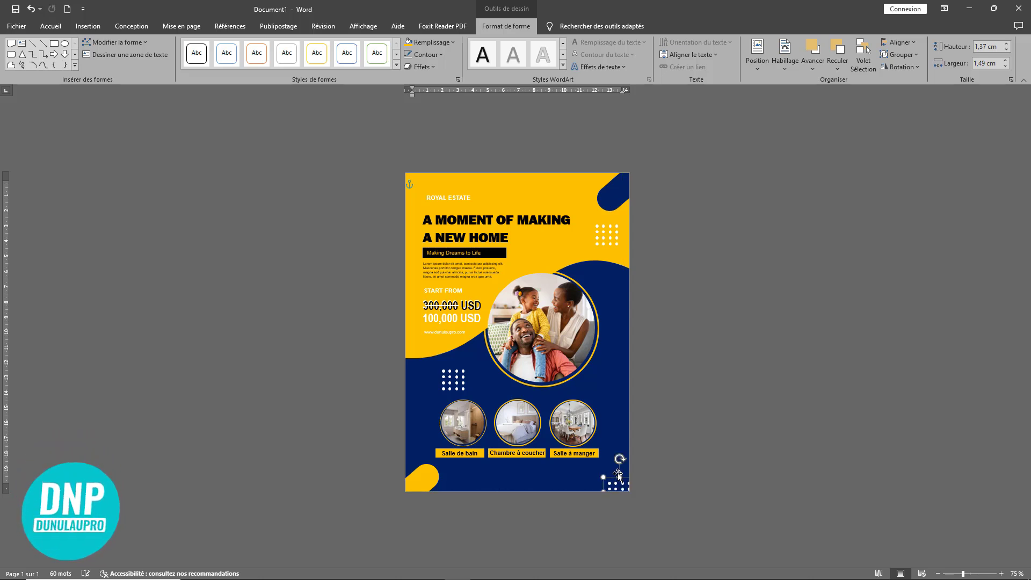
click(675, 470)
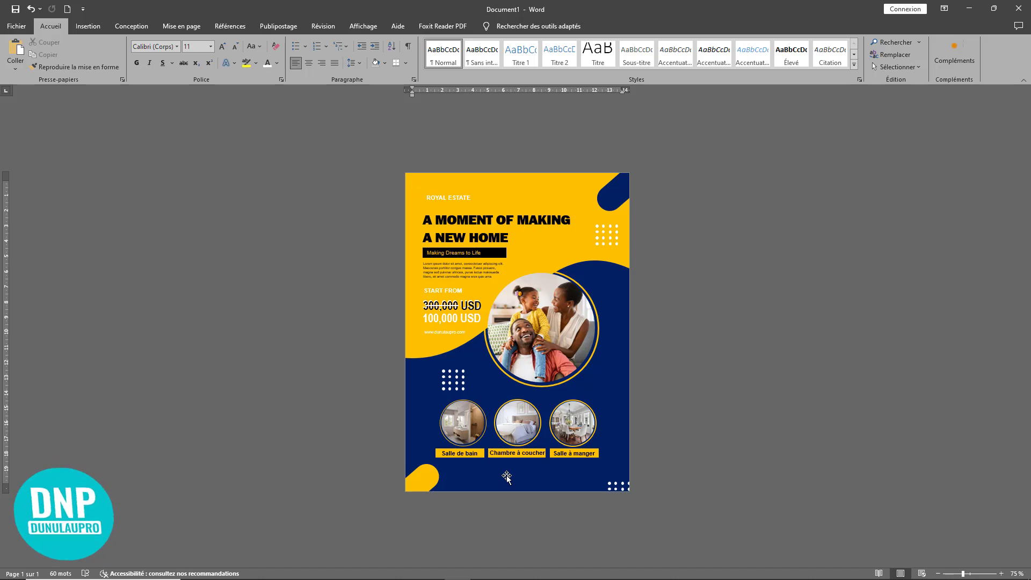
Step: Paste the copied logo and the Facebook, Twitter and Instagram icons onto the flyer
scroll(554, 429, up, 5)
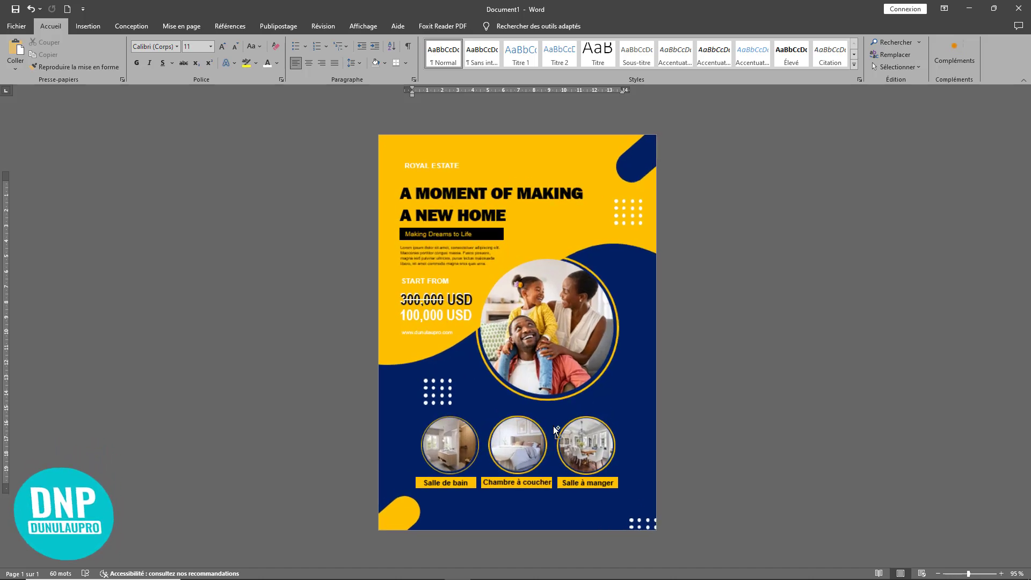
scroll(553, 427, down, 2)
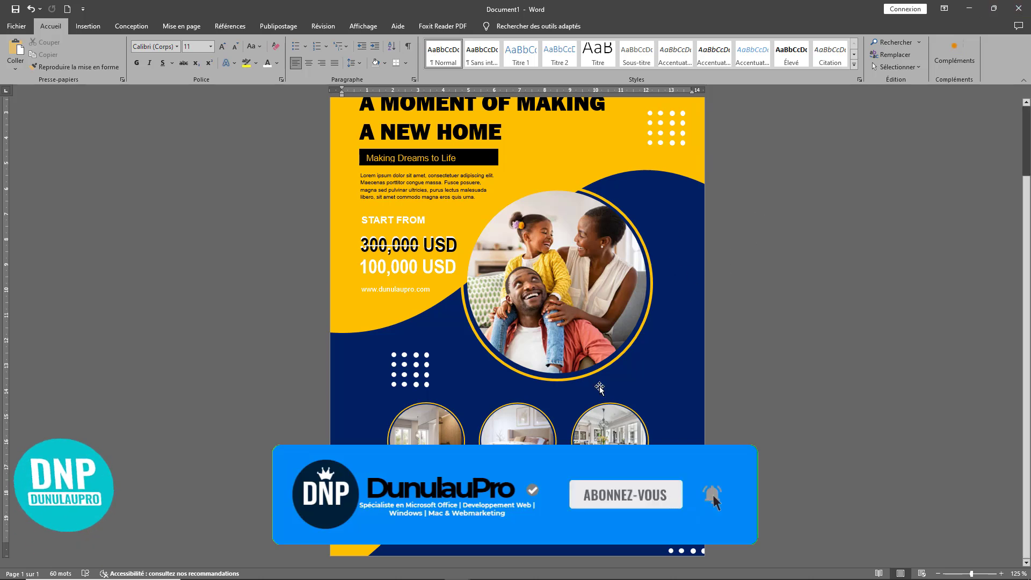
scroll(600, 388, up, 3)
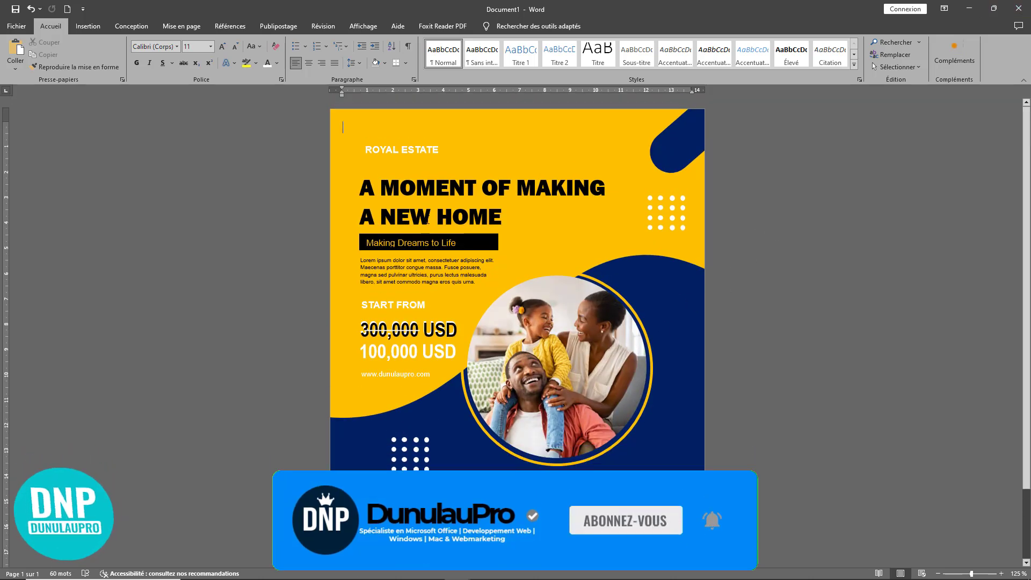
click(18, 50)
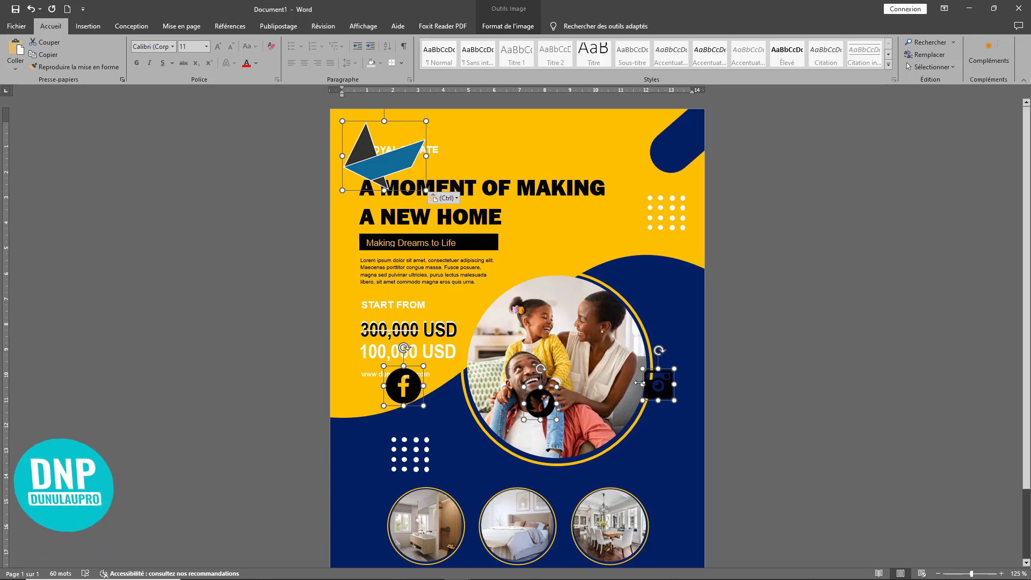
scroll(567, 408, down, 3)
scroll(561, 374, up, 3)
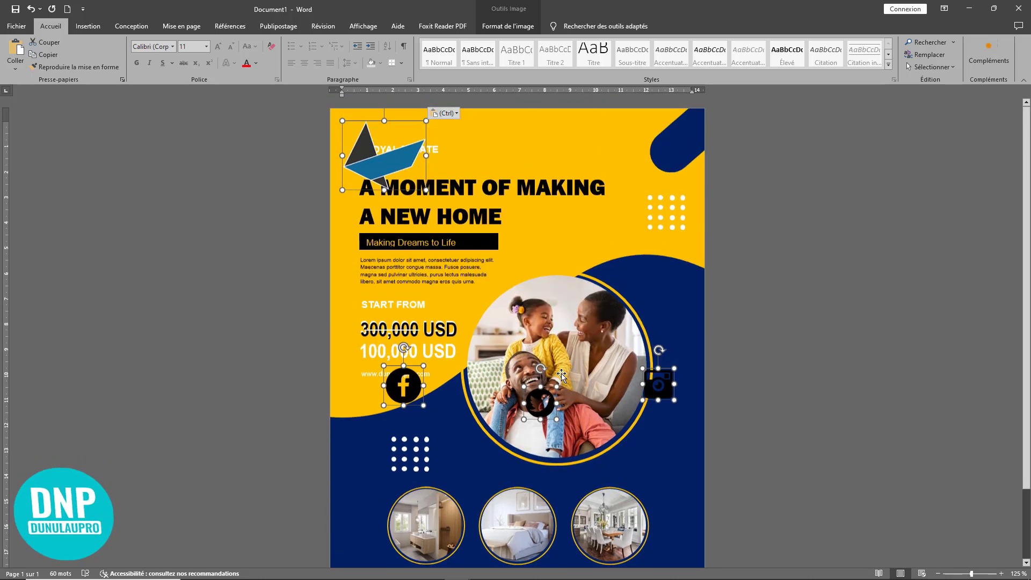
click(535, 320)
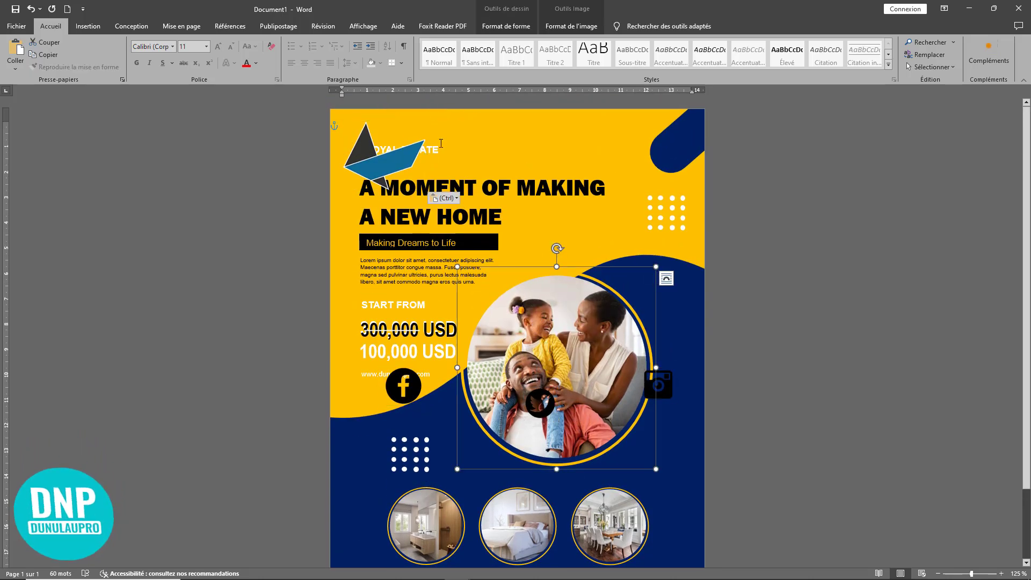
Step: Shrink the pasted logo to about half its size above the headline and position the ROYAL ESTATE text at its lower right
click(423, 141)
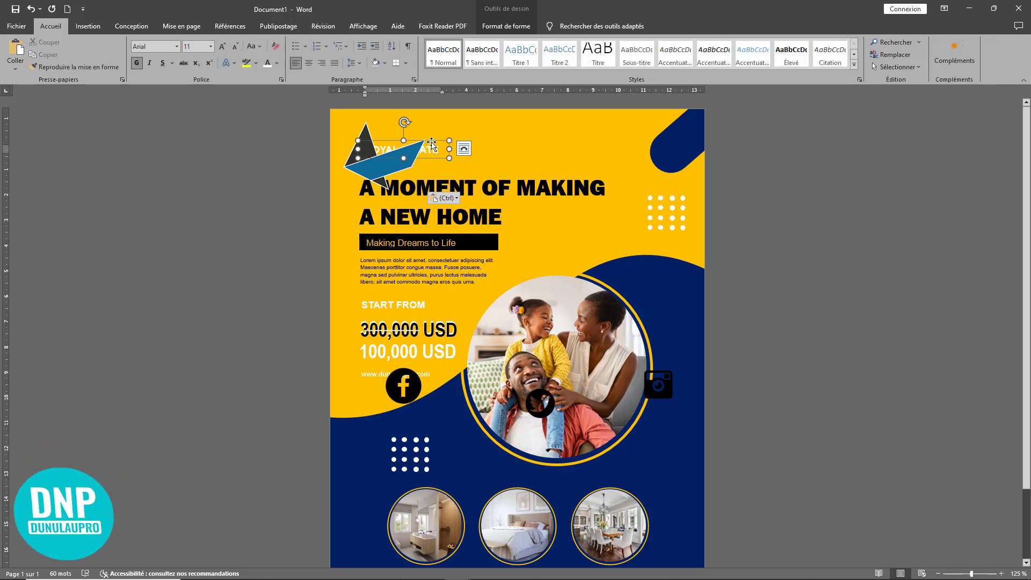
drag(432, 144, 478, 135)
click(430, 182)
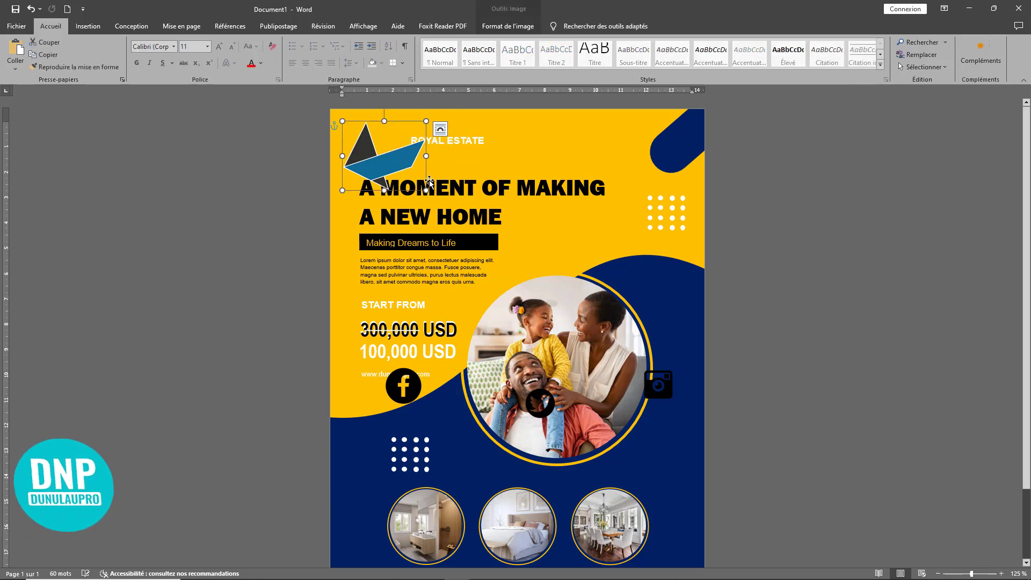
drag(426, 190, 380, 145)
click(461, 138)
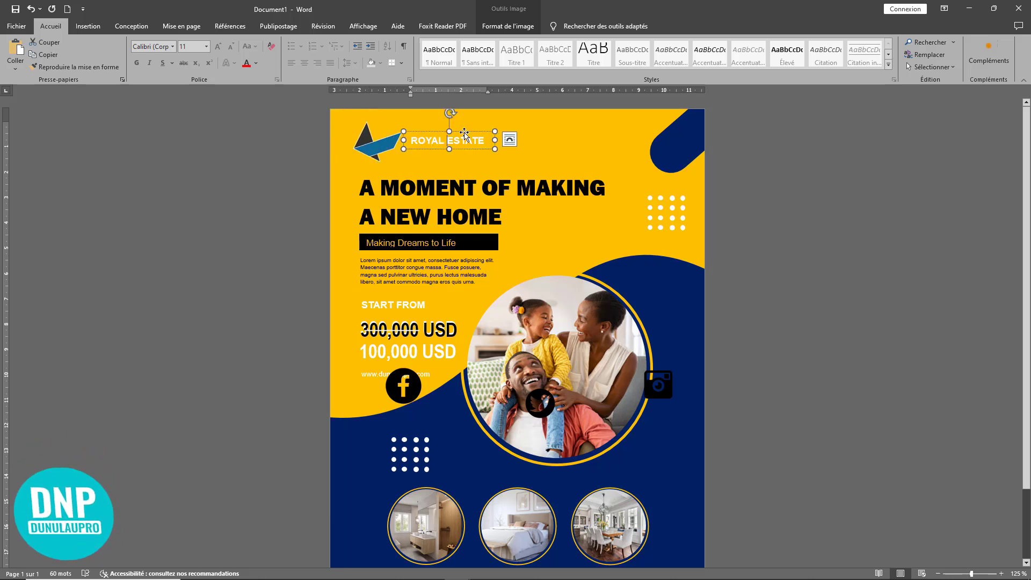
drag(461, 138, 452, 148)
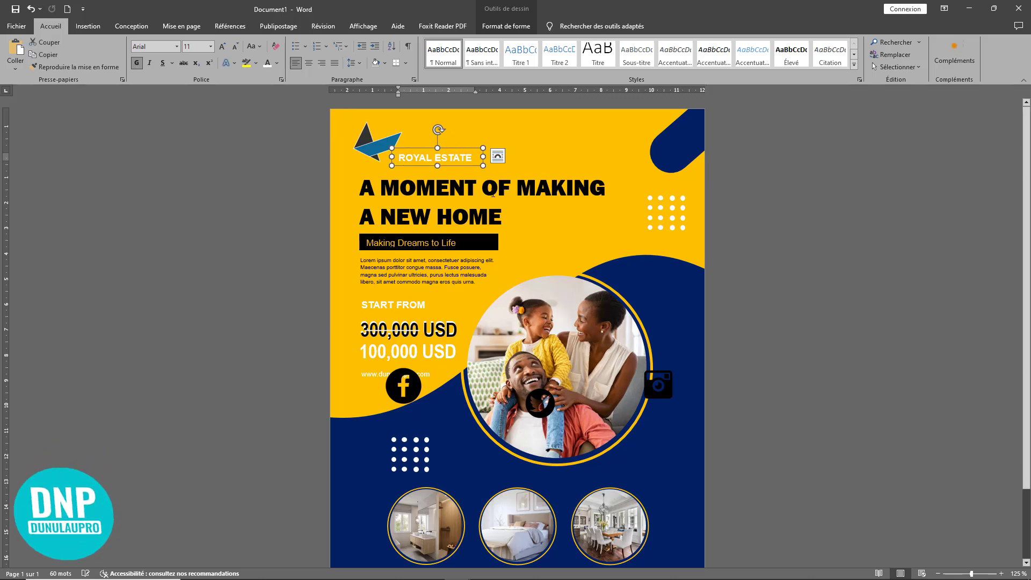
Step: Move the Facebook, Twitter and Instagram icons into a row beneath the three room captions
click(504, 215)
scroll(565, 247, down, 3)
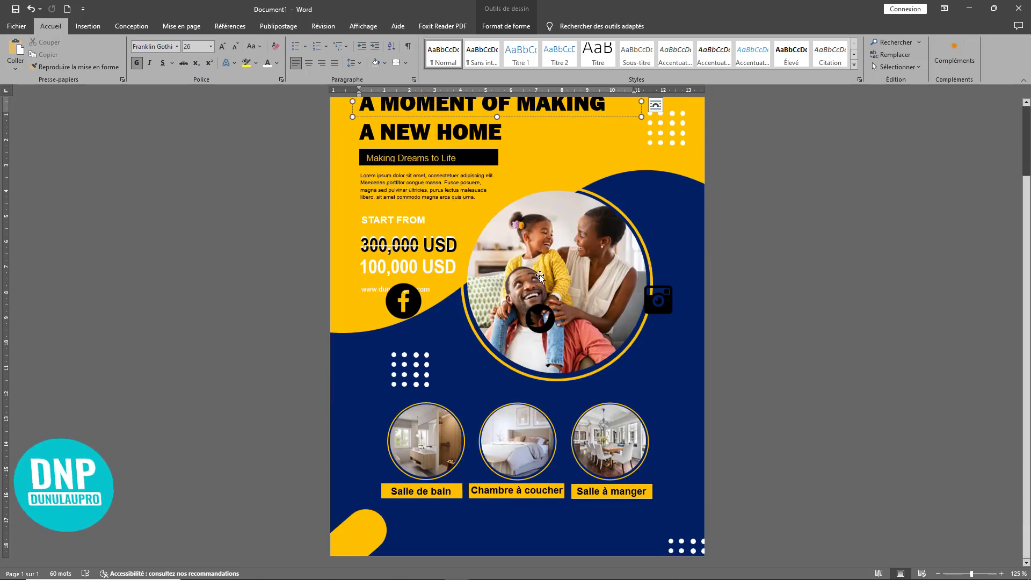
drag(406, 301, 426, 527)
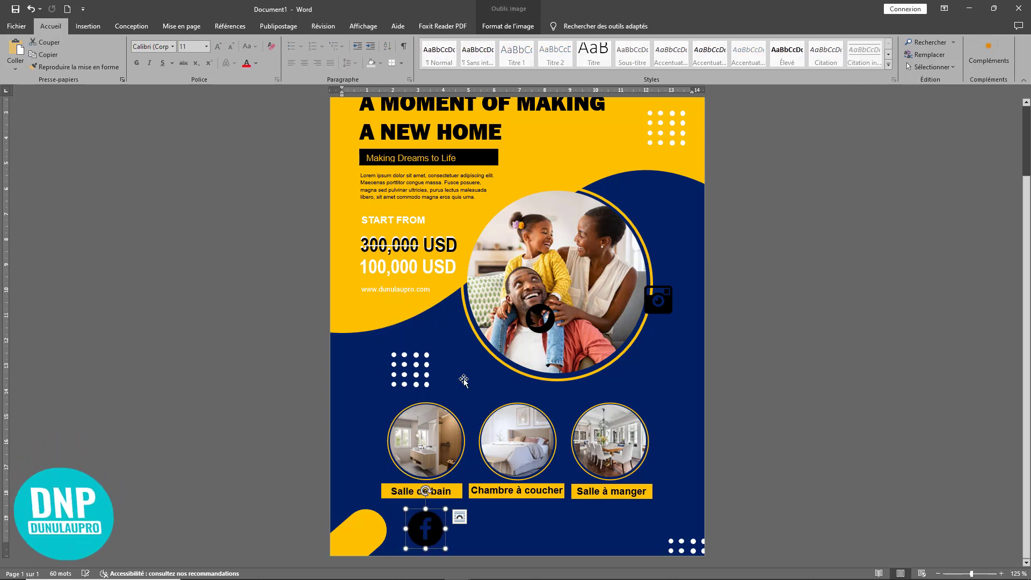
drag(540, 329, 513, 535)
drag(667, 299, 595, 519)
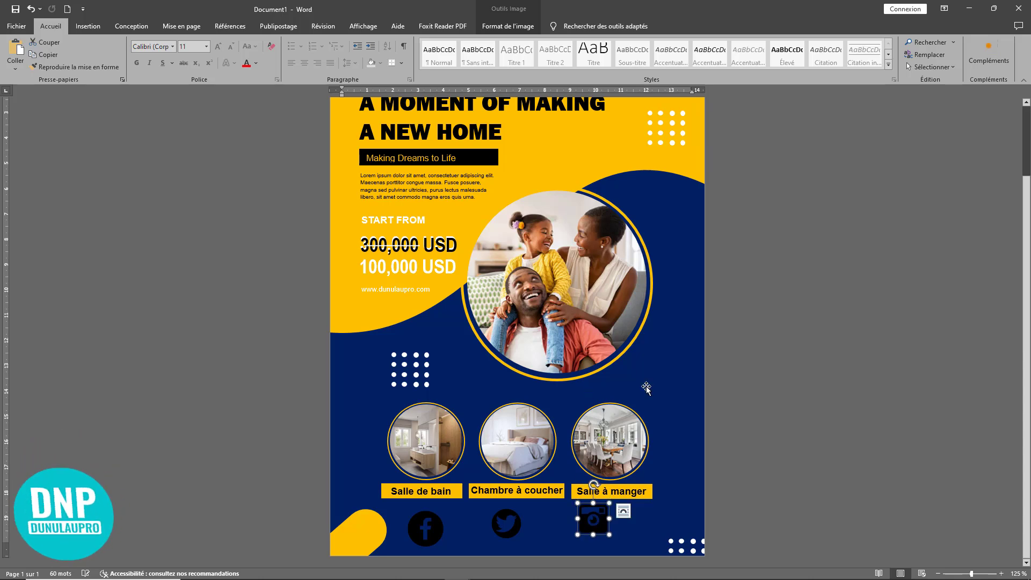
Step: Shrink the Facebook and Twitter icons to about 0.57 cm and the Instagram icon to about 0.5 cm
scroll(654, 379, down, 7)
scroll(654, 378, up, 12)
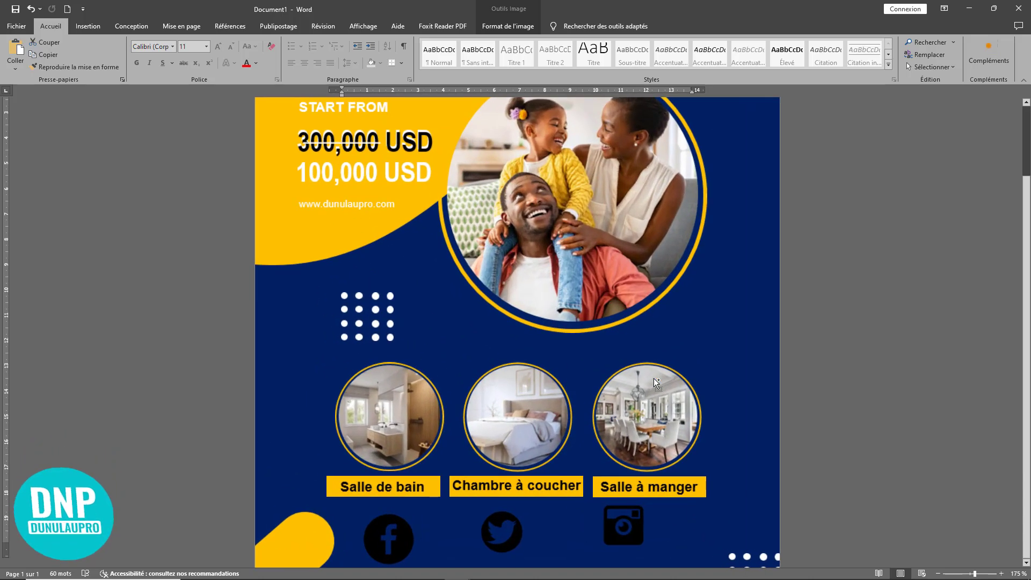
scroll(653, 378, up, 2)
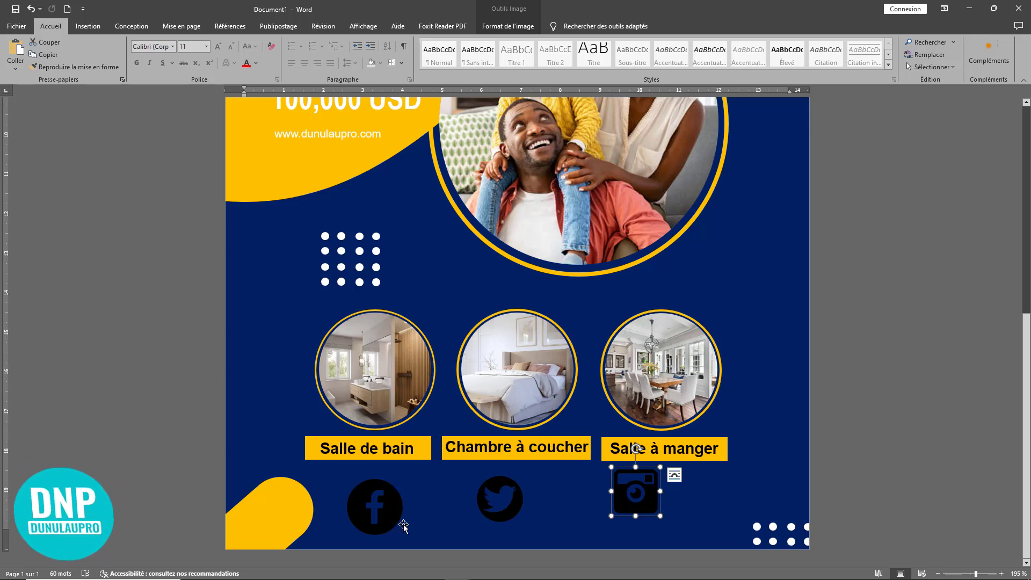
click(385, 506)
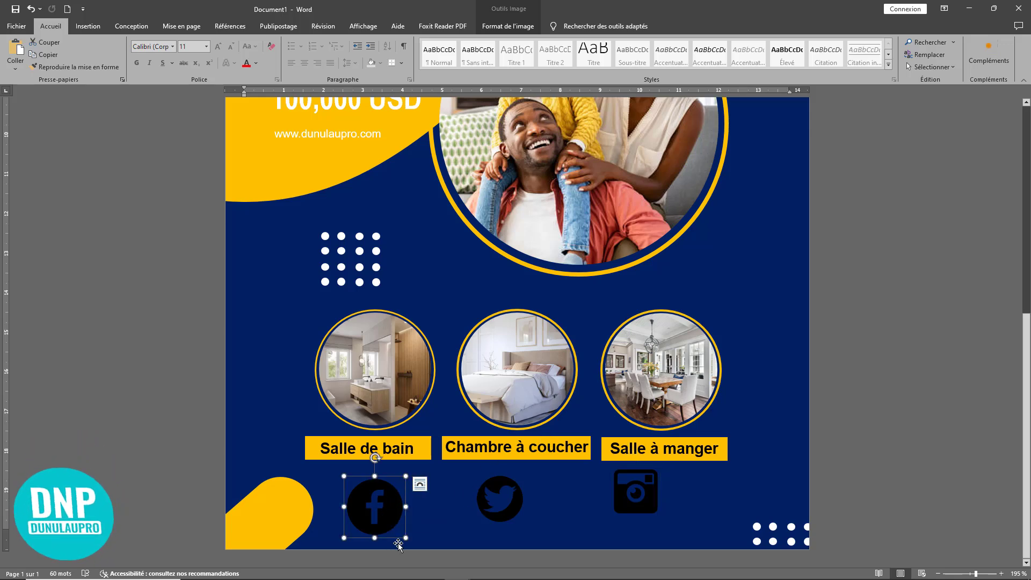
drag(403, 538, 371, 503)
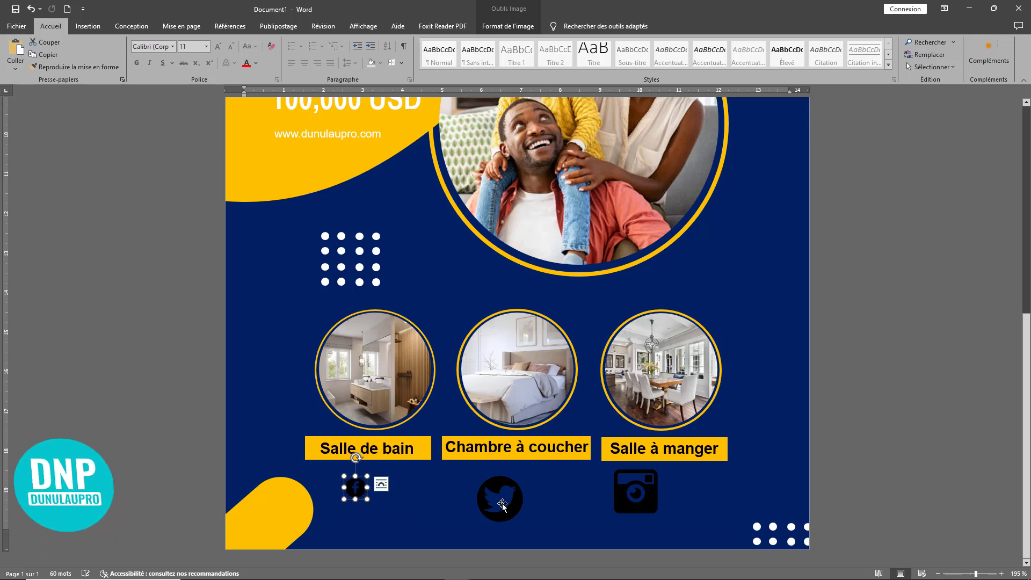
click(523, 518)
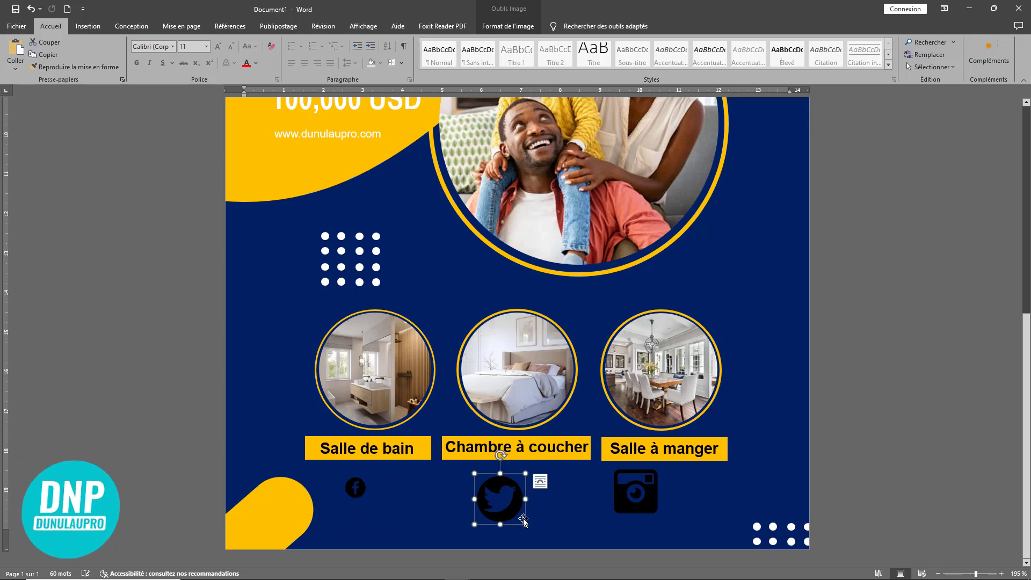
double_click(357, 489)
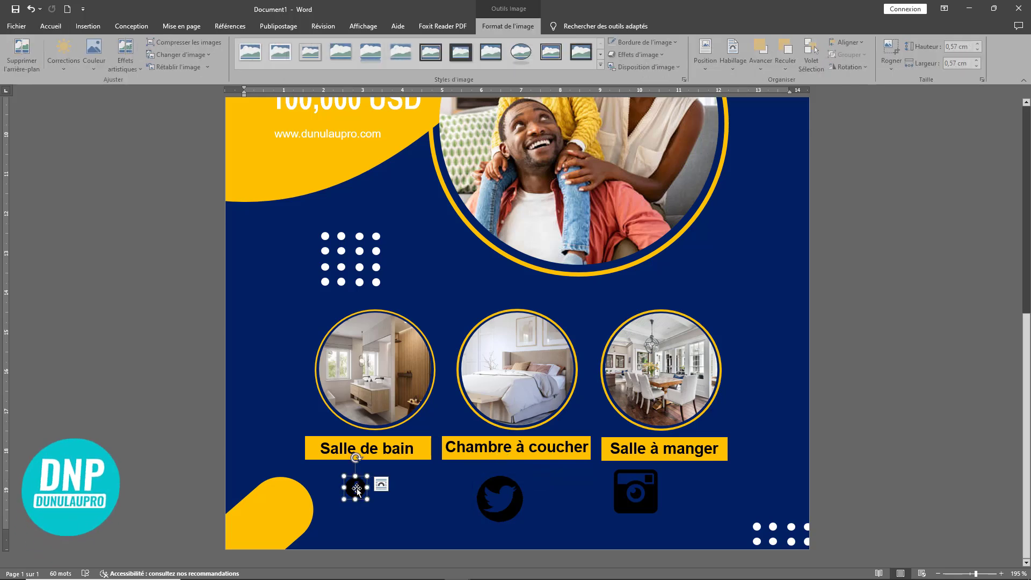
click(491, 497)
drag(519, 518, 497, 495)
click(630, 501)
drag(662, 518, 633, 519)
Step: Arrange the three small social icons in a compact, evenly spaced row centred beneath the "Chambre à coucher" caption
drag(493, 489, 525, 511)
drag(355, 489, 440, 508)
drag(627, 513, 583, 513)
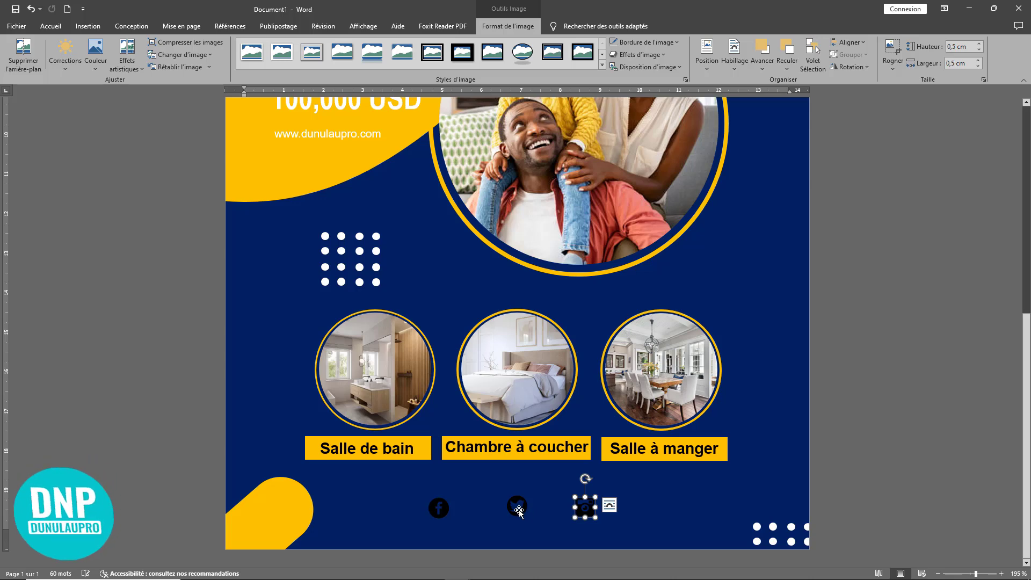
drag(519, 507, 518, 511)
drag(442, 511, 454, 511)
drag(587, 515, 585, 515)
Step: Select the Twitter, Facebook and Instagram icons together and align them vertically by their middles
click(519, 510)
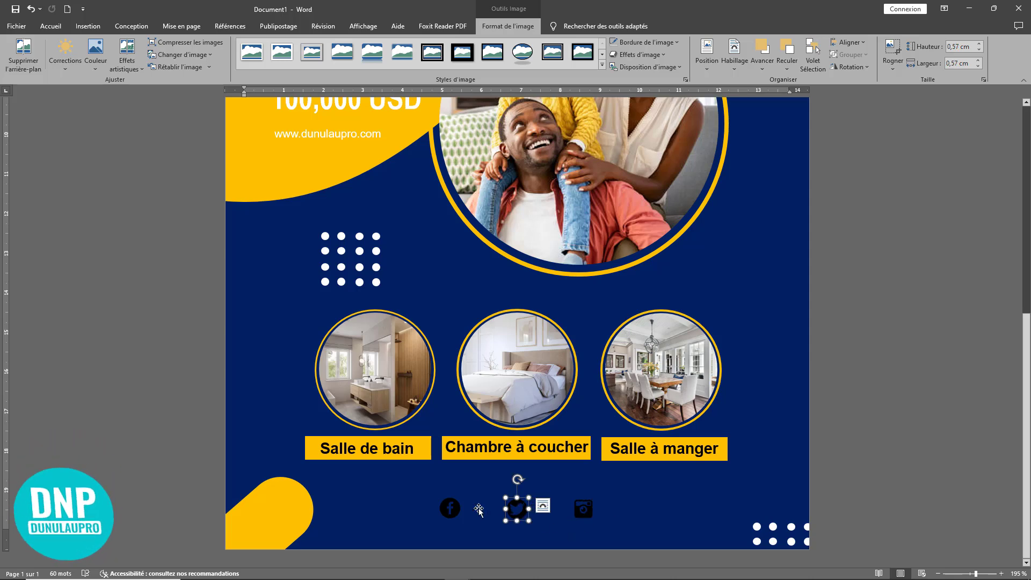
shift+click(450, 509)
shift+click(591, 507)
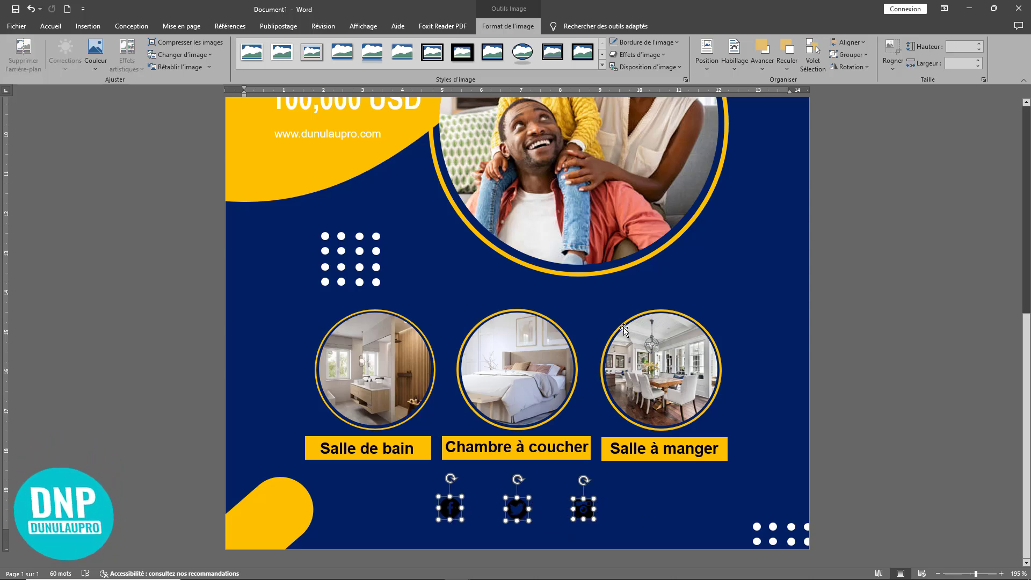
click(854, 43)
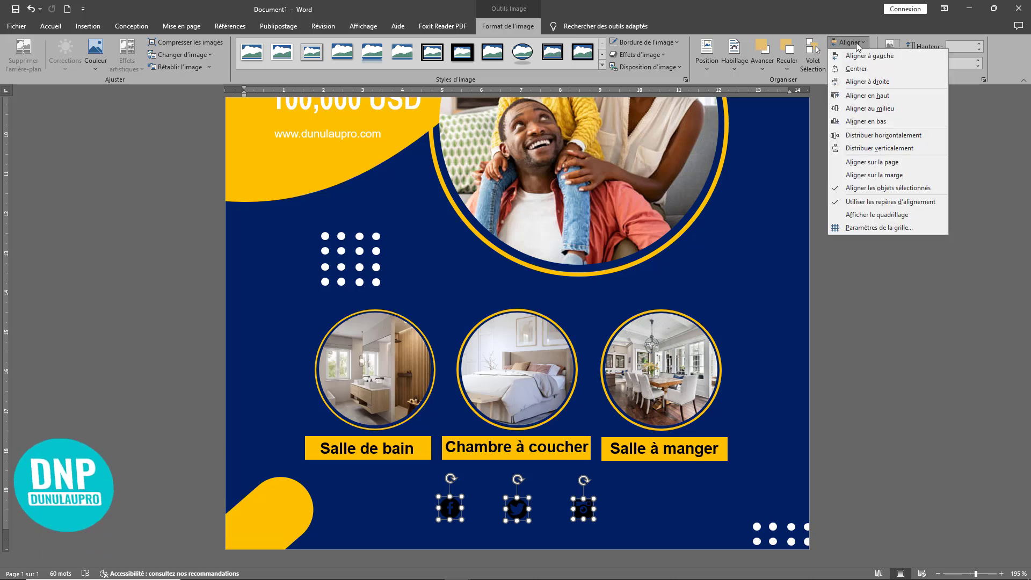
click(866, 109)
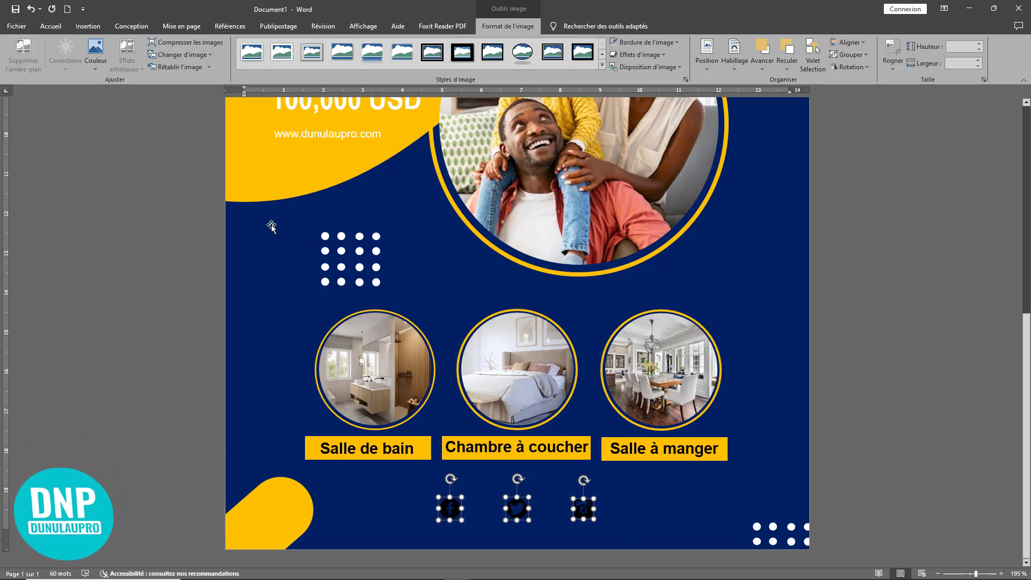
Step: Recolor the three selected social icons light grey
click(92, 72)
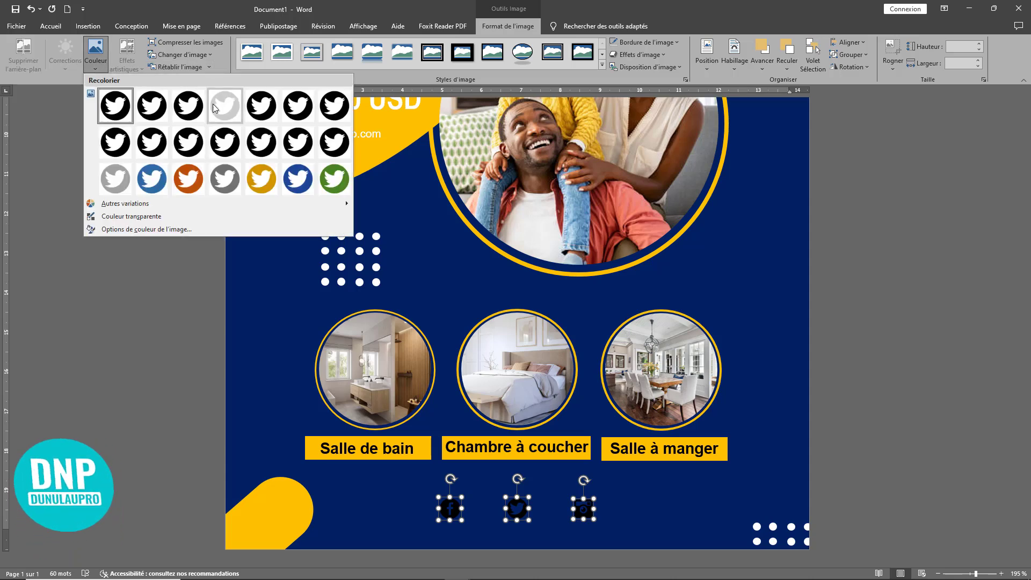
click(227, 105)
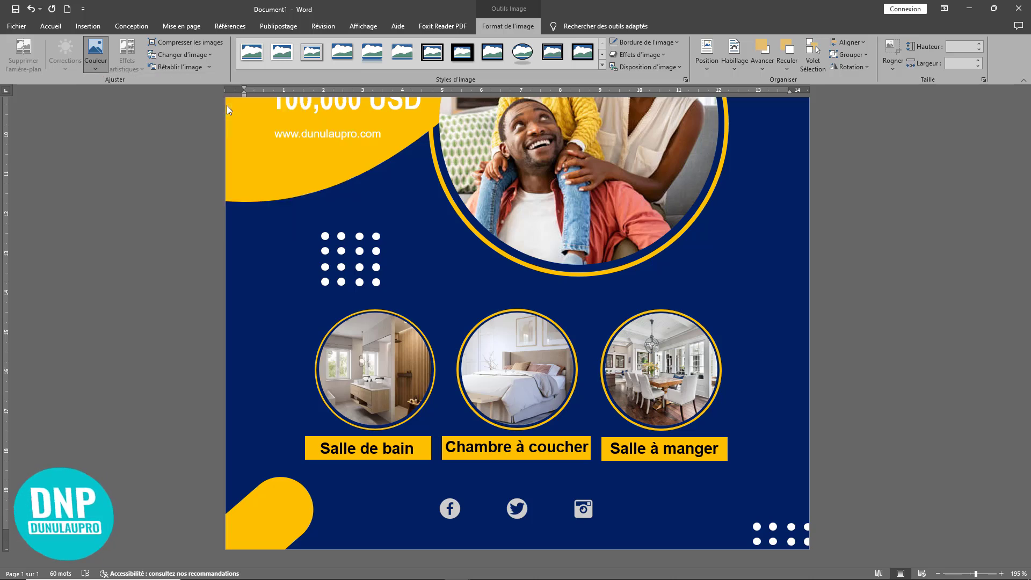
click(661, 510)
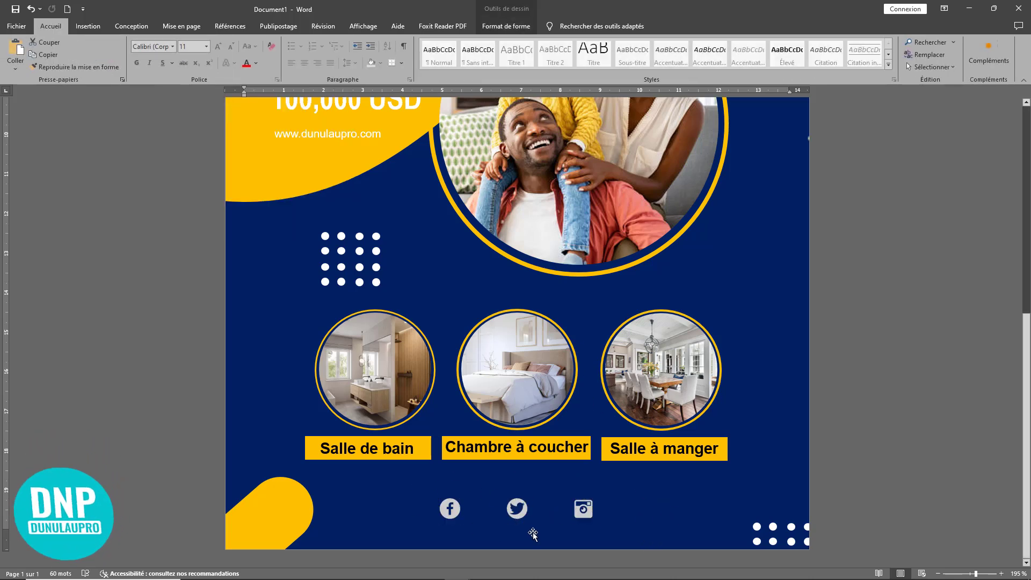
Step: Draw a rounded rectangle about 4.63 by 0.88 cm over the social icons, with fully rounded ends
click(88, 25)
click(150, 69)
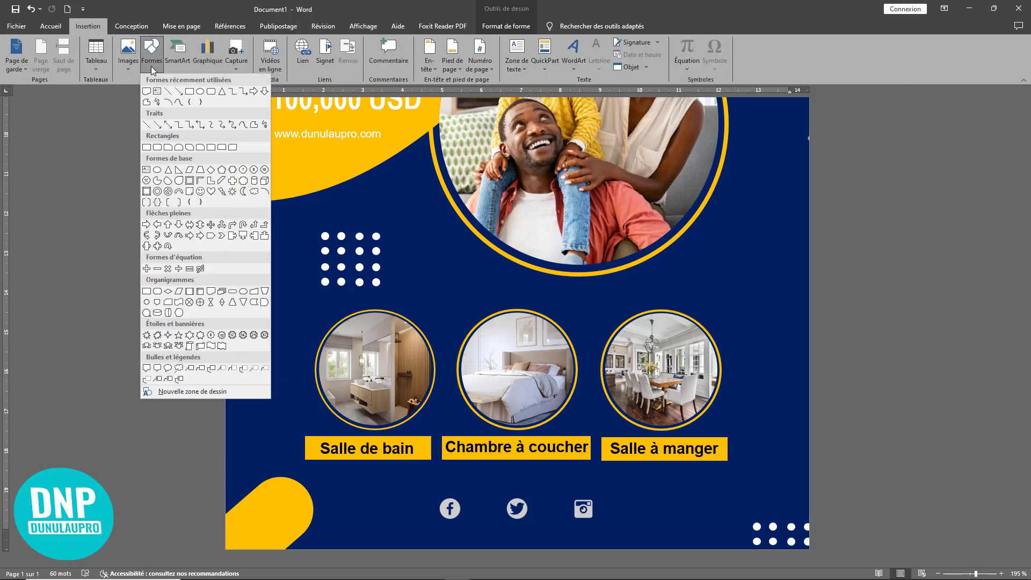
click(210, 98)
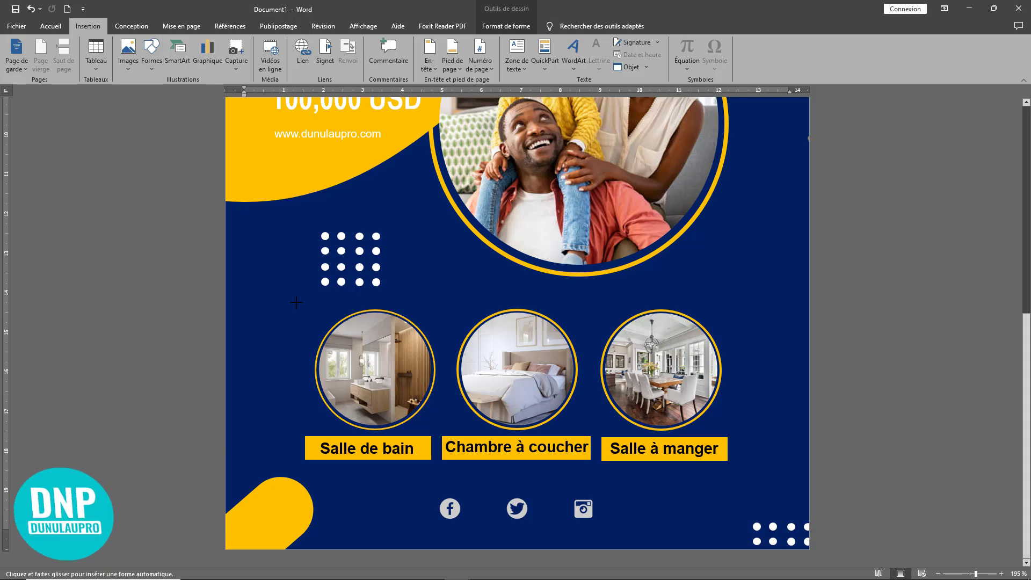
mouse_move(428, 499)
mouse_down()
mouse_move(483, 518)
mouse_move(606, 528)
mouse_up()
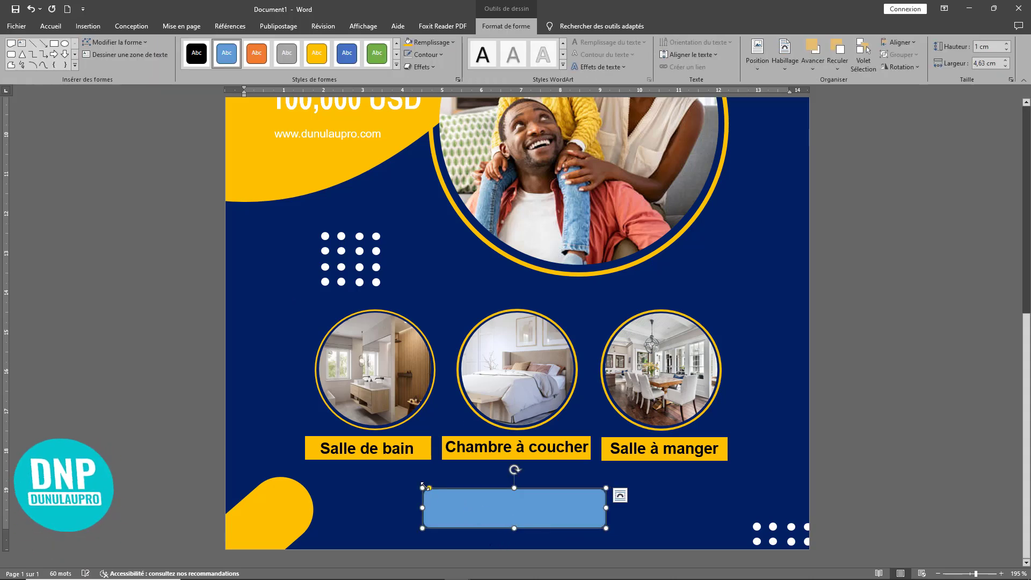
drag(429, 488, 476, 494)
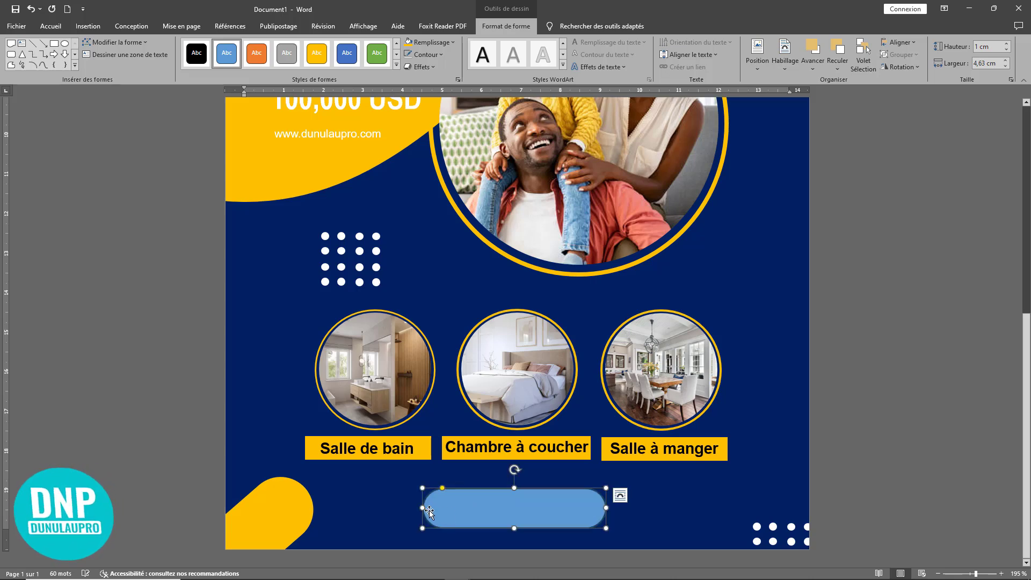
drag(513, 529, 524, 510)
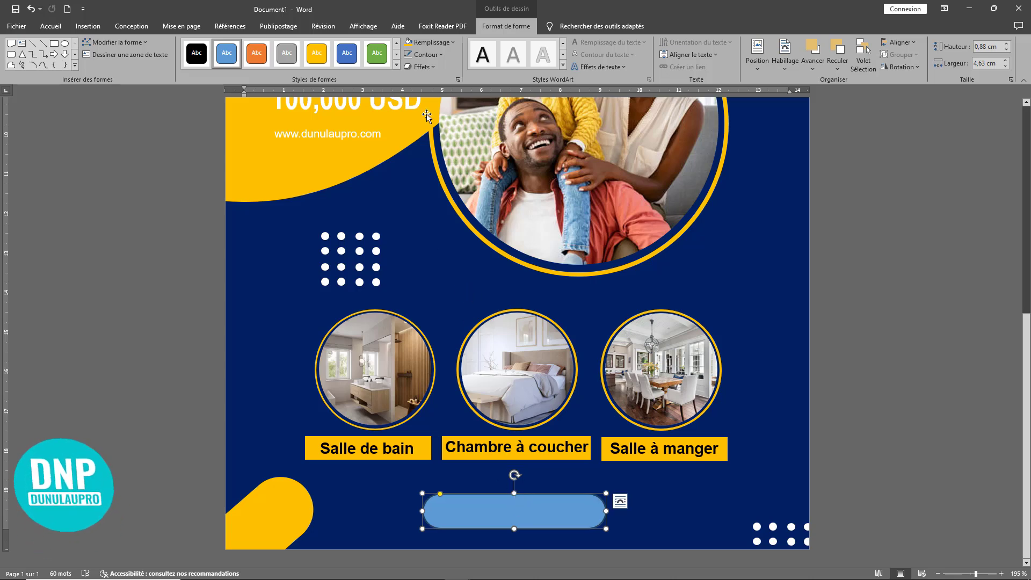
Step: Remove the pill shape's fill and fit it evenly around the social icons at about 4.26 by 0.83 cm
click(433, 43)
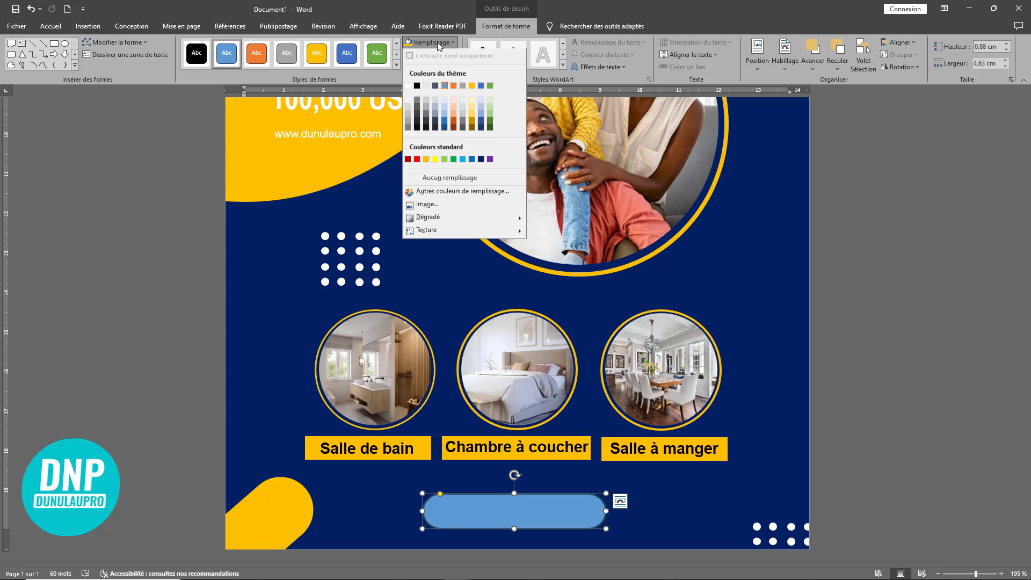
click(448, 180)
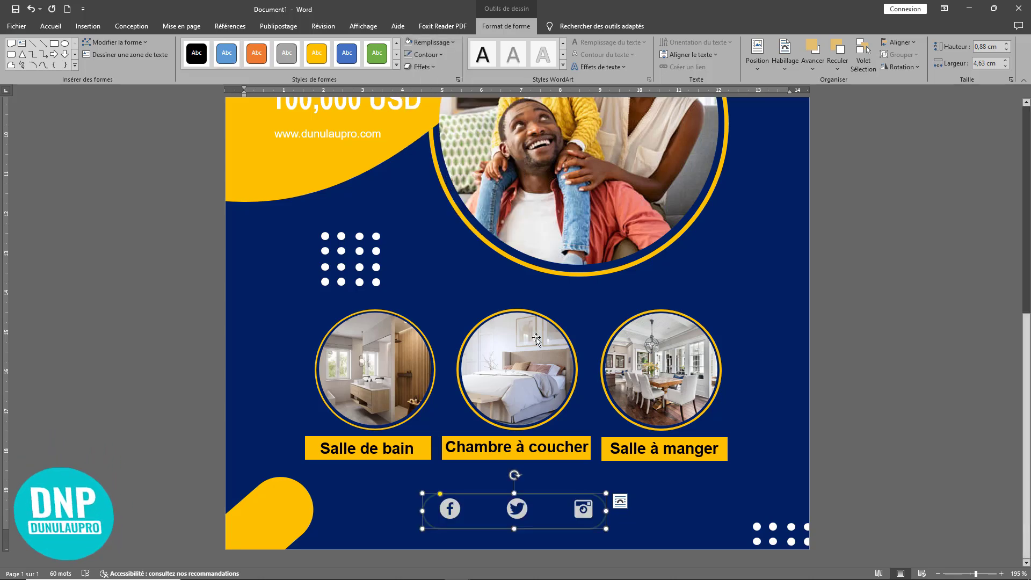
drag(514, 528, 537, 526)
click(551, 501)
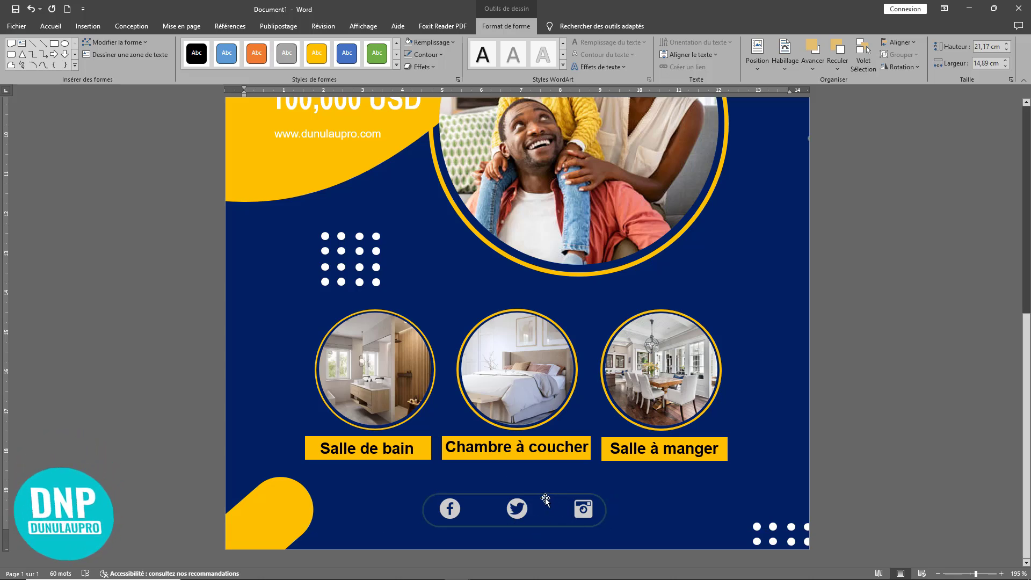
click(549, 500)
key(Up)
key(Up)
key(Up)
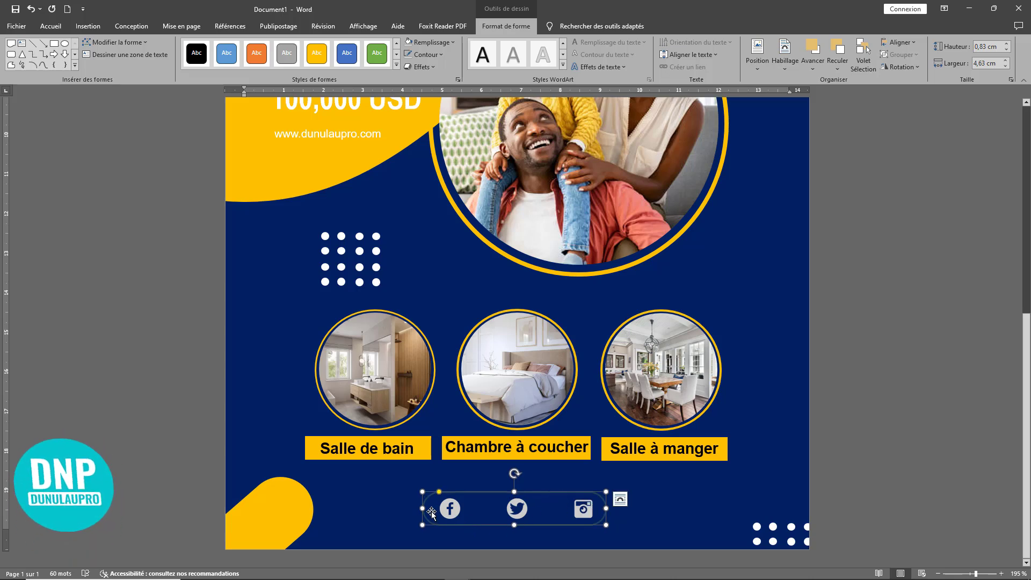
drag(422, 508, 433, 508)
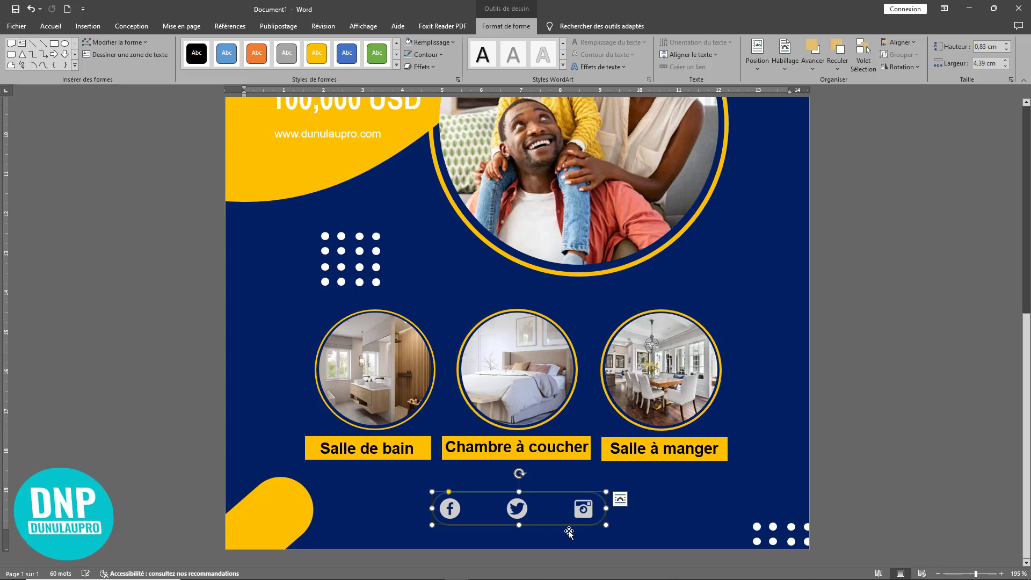
drag(606, 508, 601, 508)
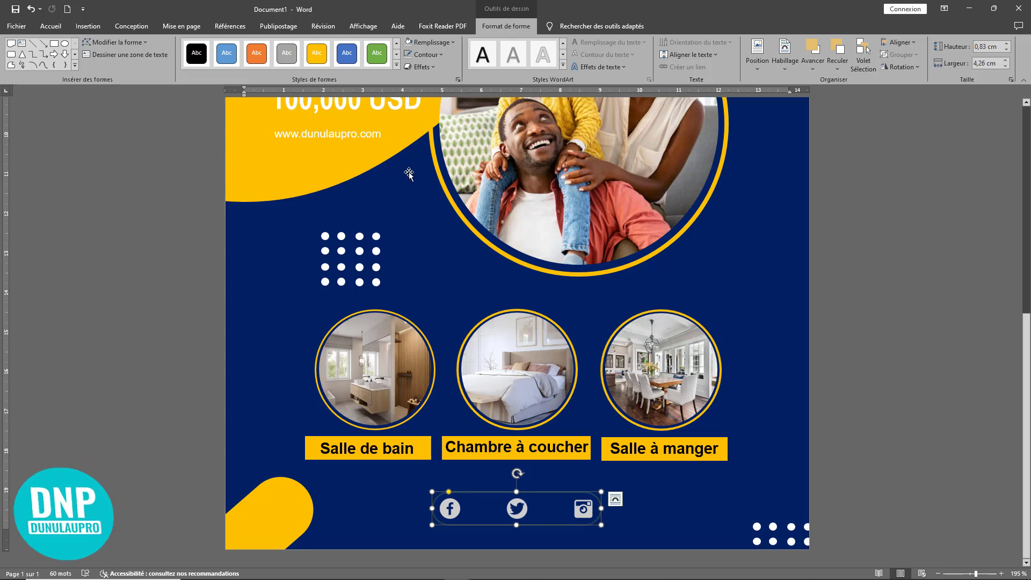
Step: Give the pill shape around the social icons a thin white outline
click(423, 56)
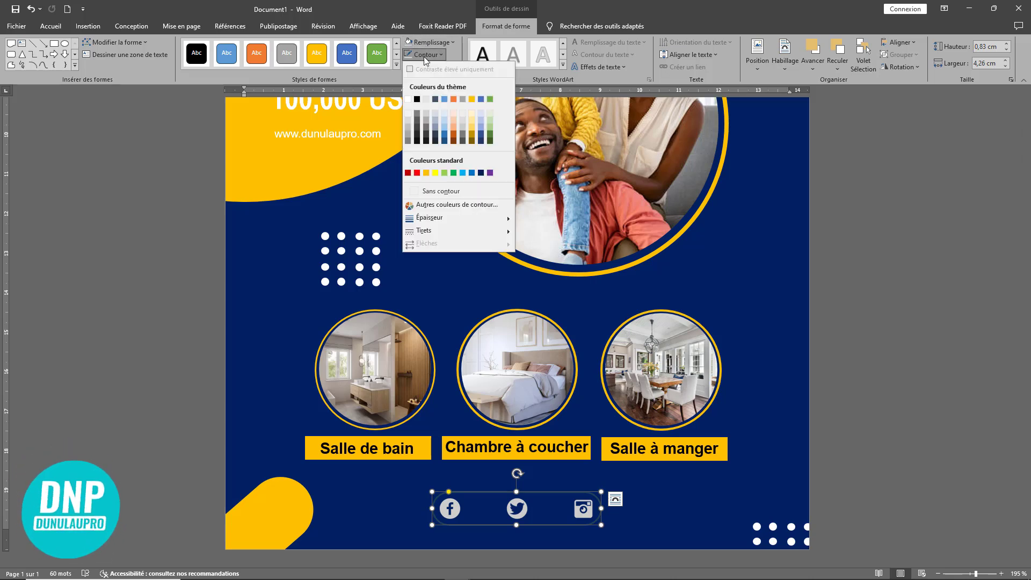
click(408, 100)
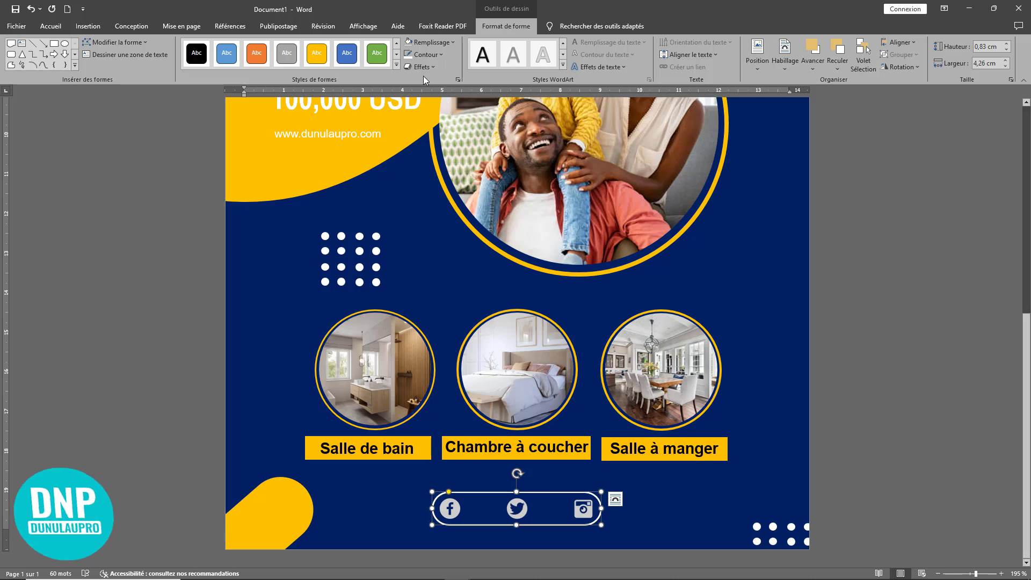
click(427, 55)
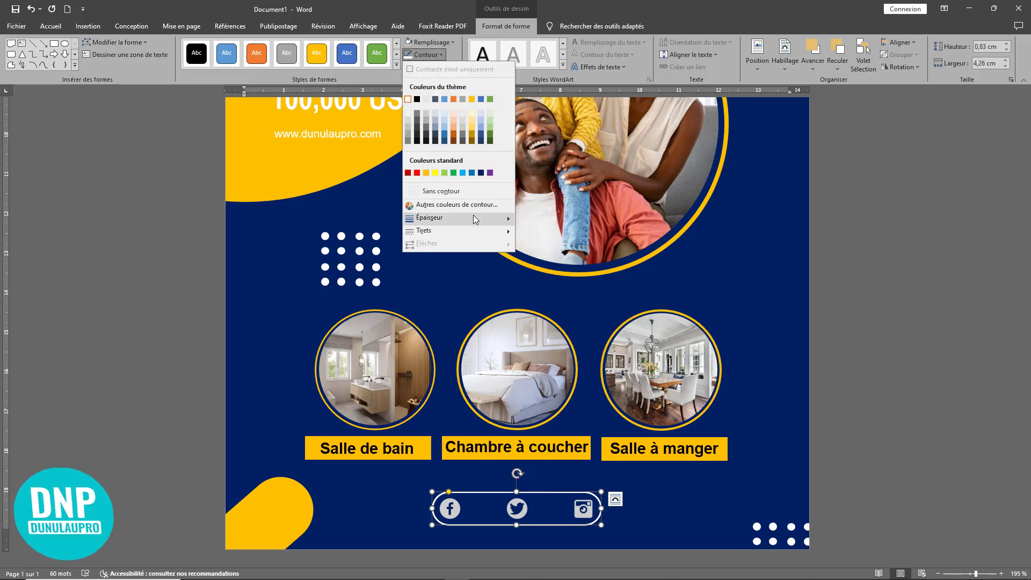
mouse_move(481, 219)
click(556, 224)
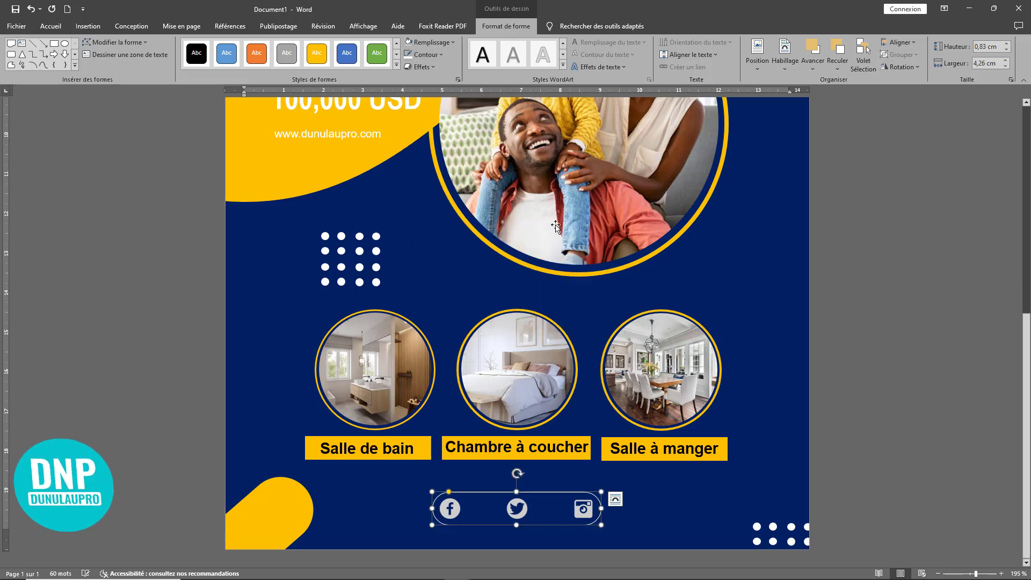
click(724, 485)
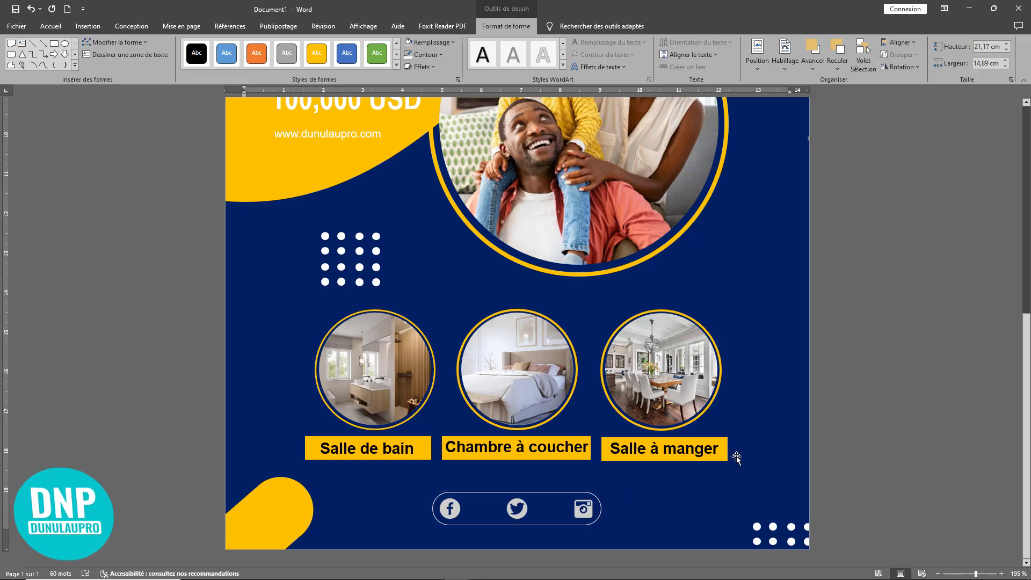
Step: Collapse the ribbon and examine the layout of the complete flyer
scroll(732, 456, down, 10)
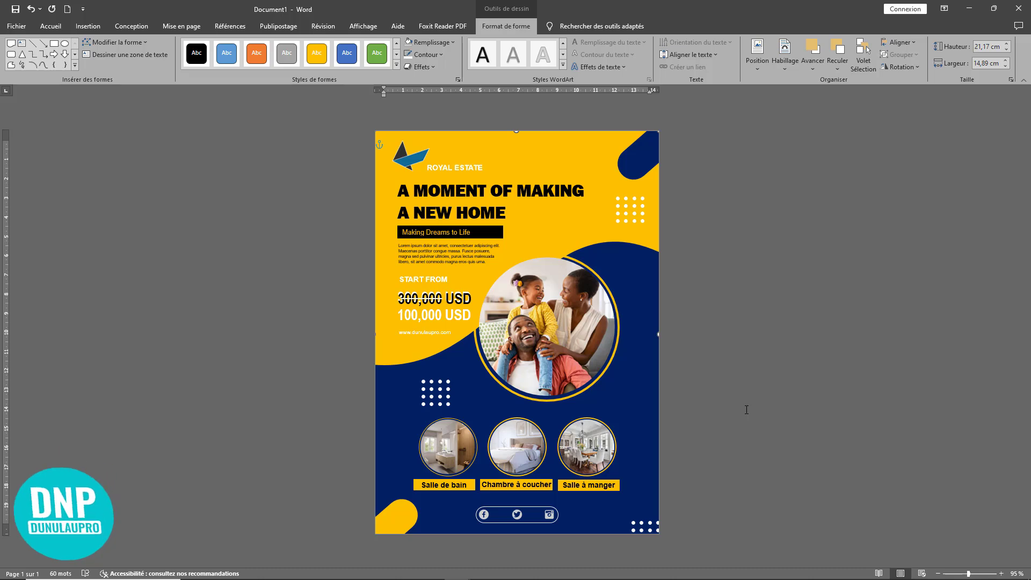
scroll(747, 409, up, 1)
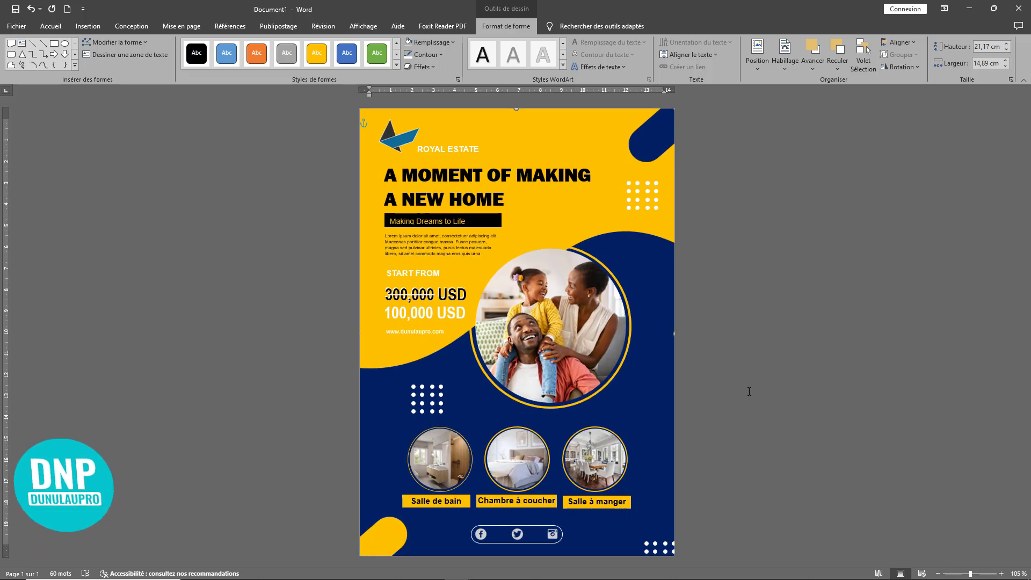
click(1024, 80)
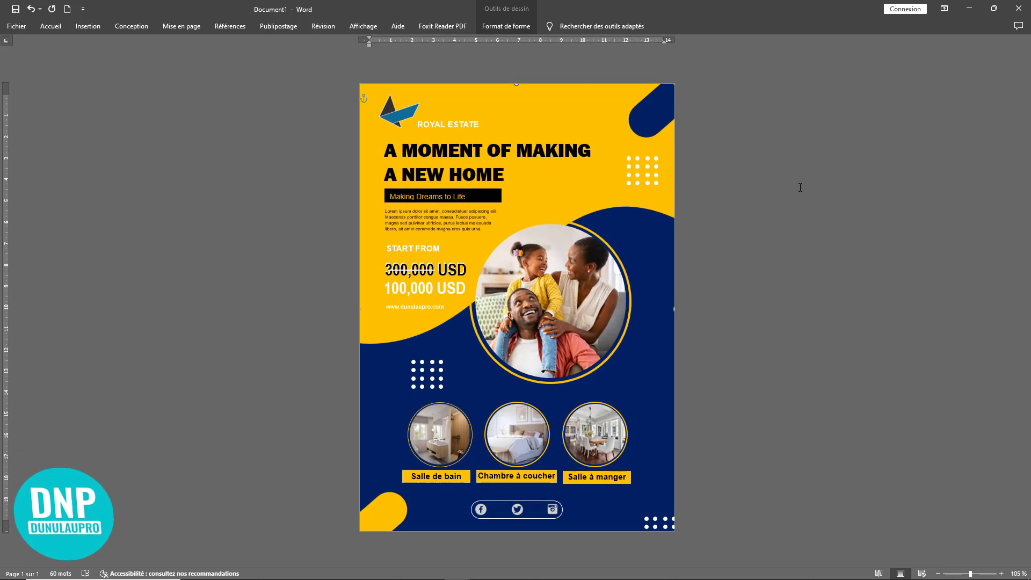
scroll(801, 187, up, 2)
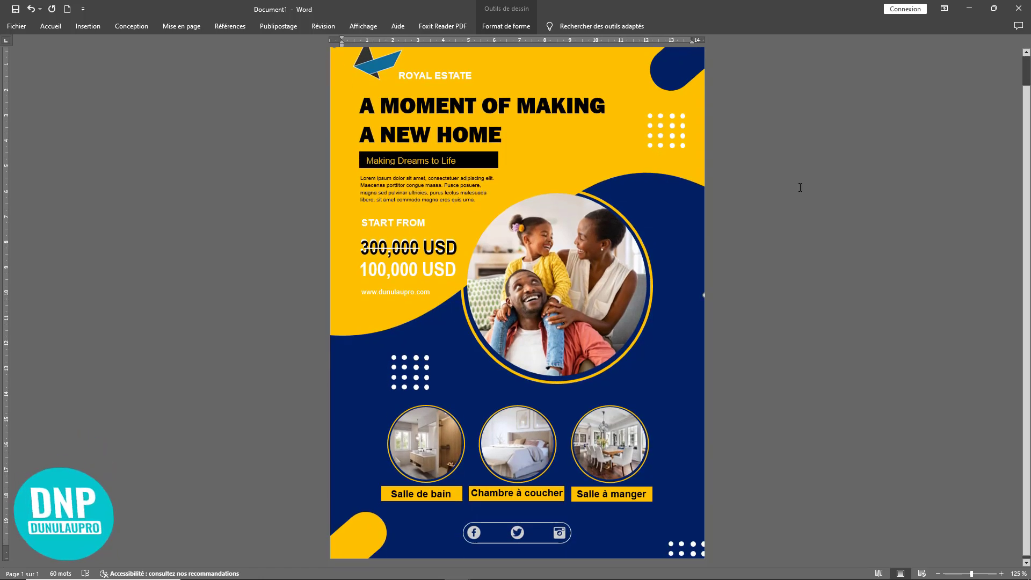
scroll(800, 188, down, 1)
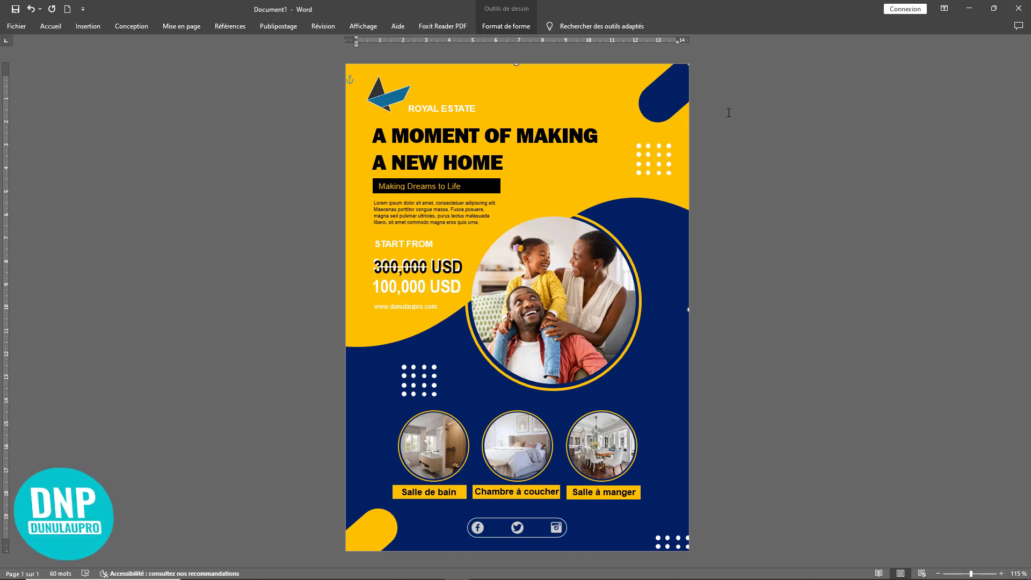
Step: Extend the black "Making Dreams to Life" box slightly upward to give its tagline more room
scroll(487, 201, up, 5)
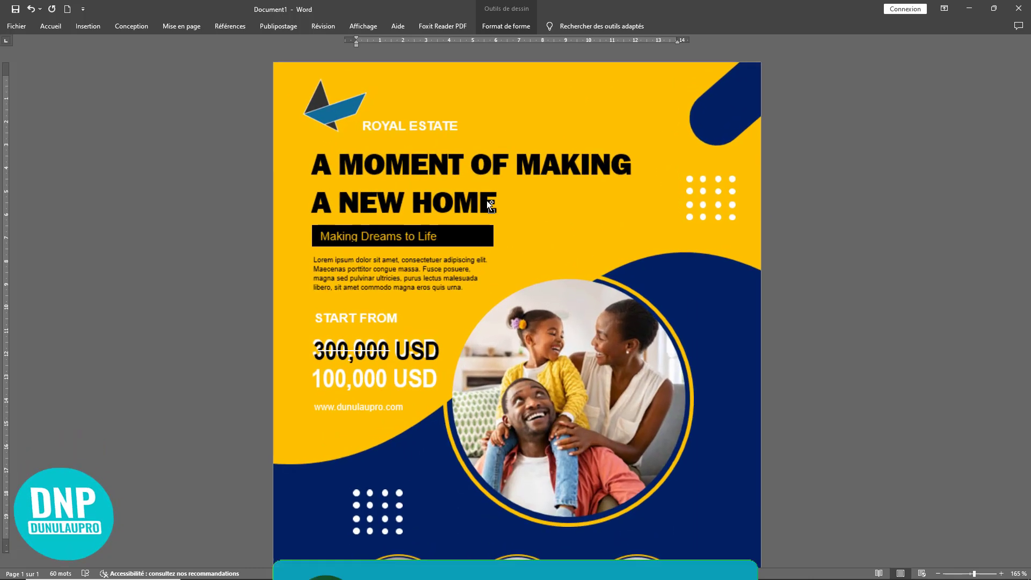
scroll(486, 201, up, 1)
click(457, 240)
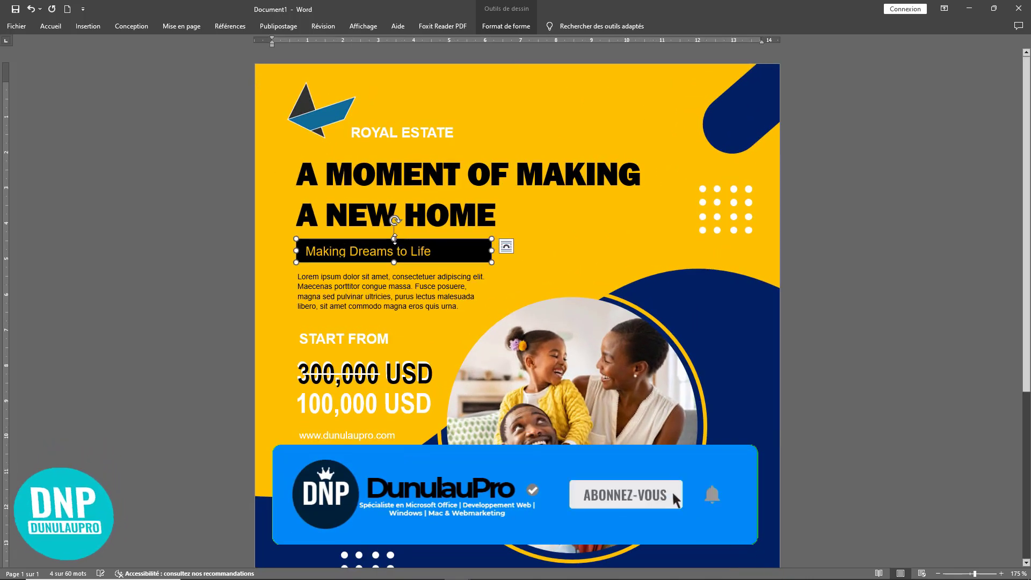
drag(395, 239, 395, 238)
click(566, 260)
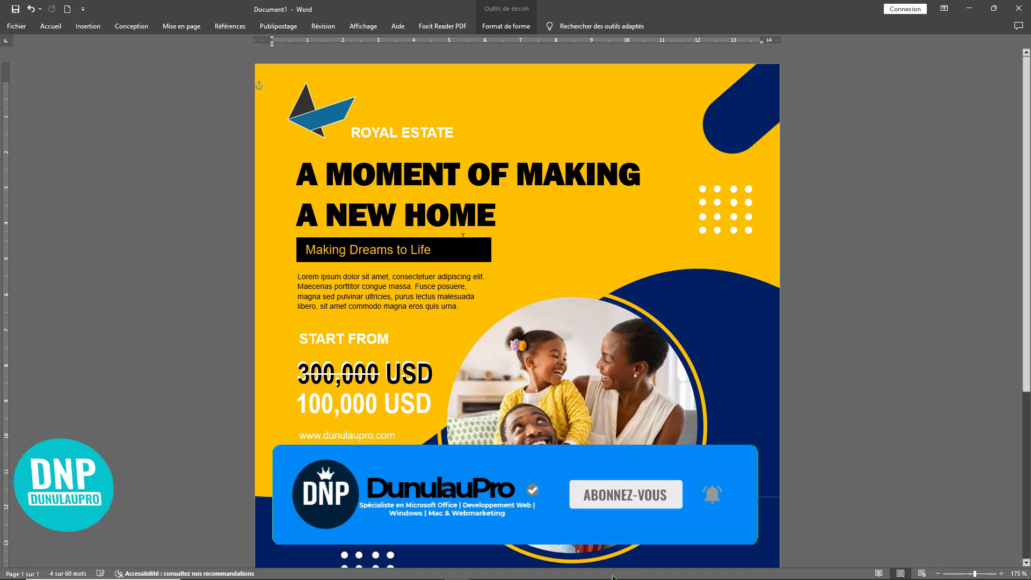